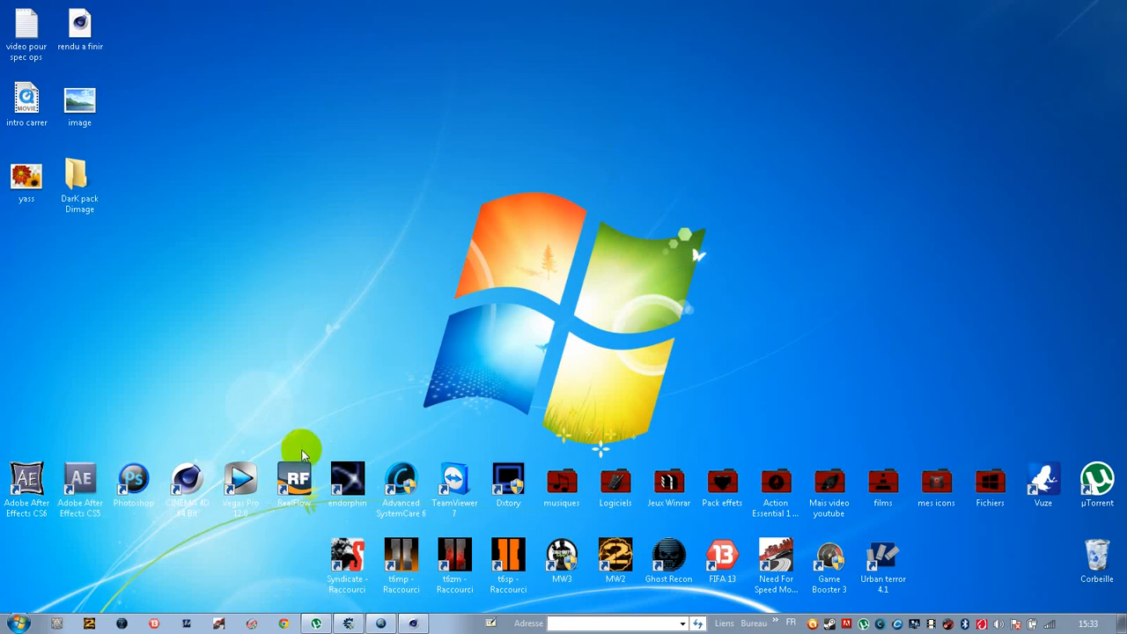
Switch to CINEMA 4D and set the render output to the HDV/HDTV 720 29.97 preset with Toutes les images as frame range.
{"action": "left_click", "coordinate": [413, 623]}
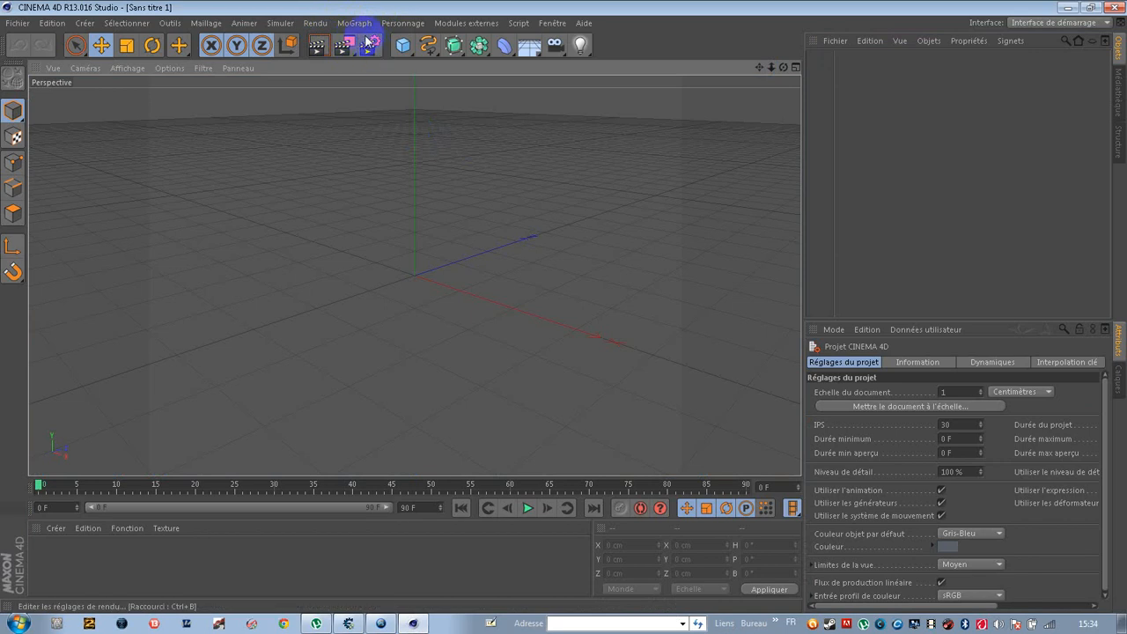
{"action": "left_click", "coordinate": [374, 48]}
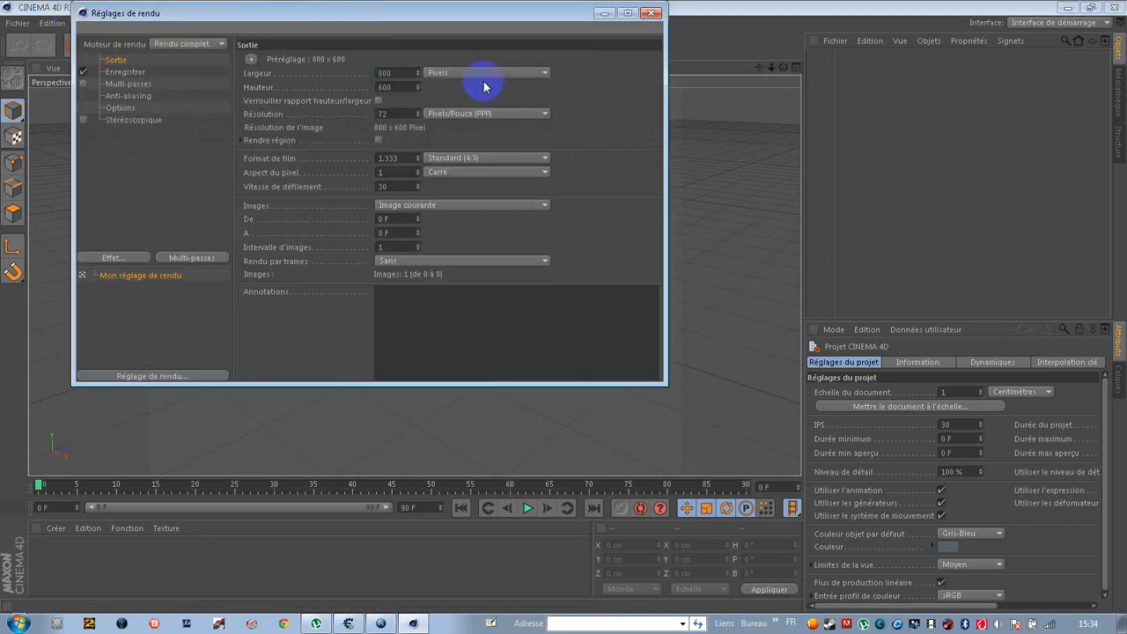
{"action": "left_click", "coordinate": [252, 59]}
{"action": "mouse_move", "coordinate": [296, 102]}
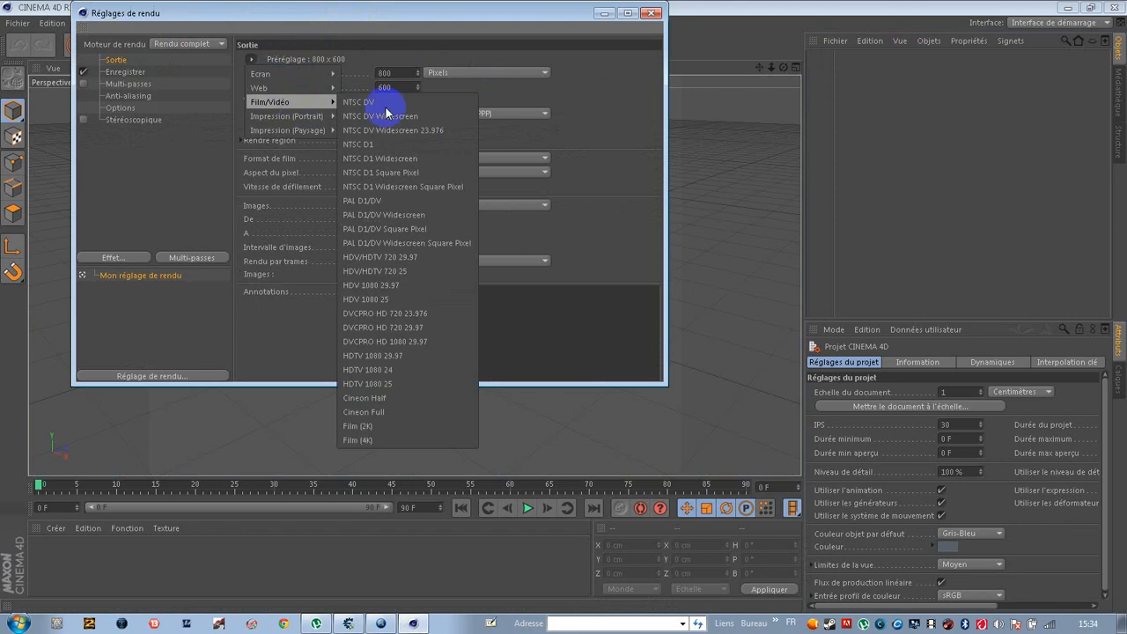
{"action": "left_click", "coordinate": [412, 256]}
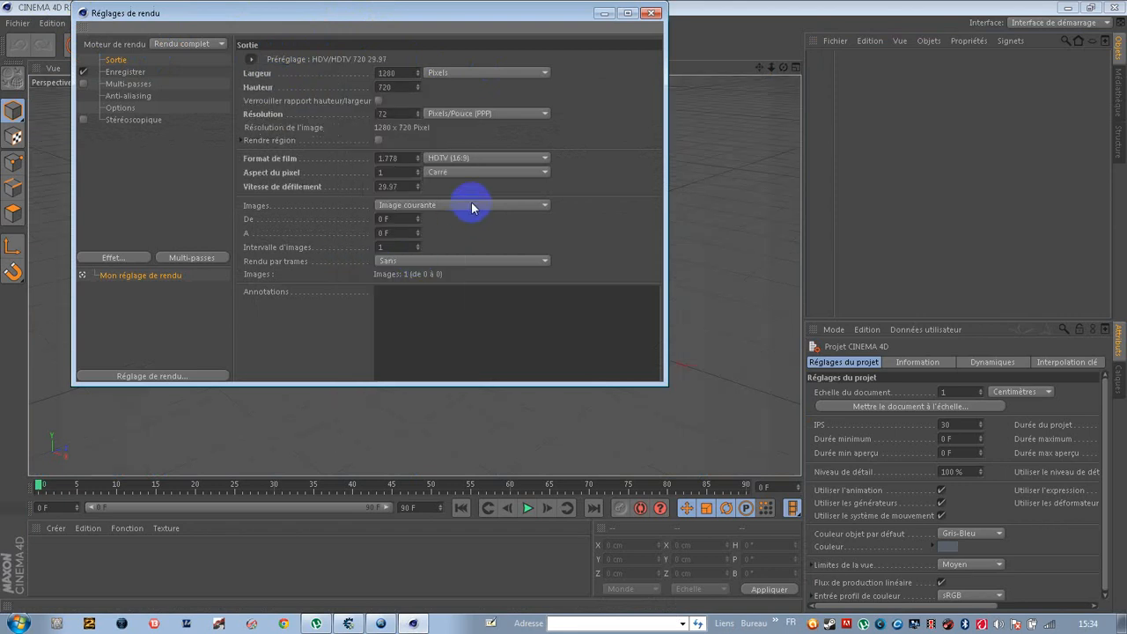
{"action": "left_click", "coordinate": [425, 208]}
{"action": "left_click", "coordinate": [431, 250]}
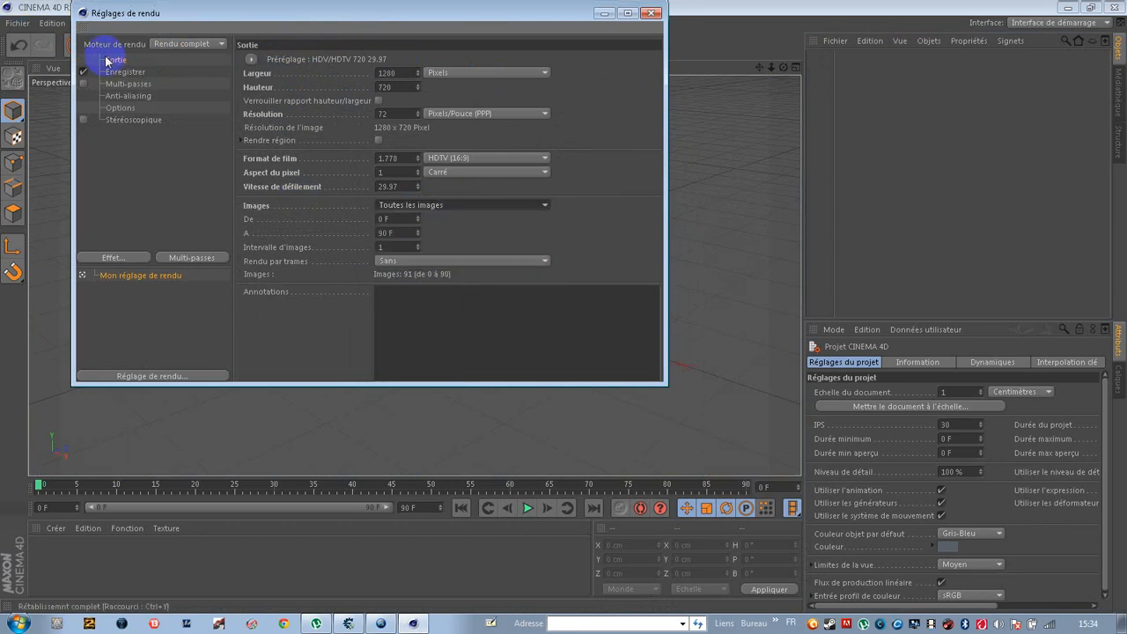
Set the render's save format to Film QuickTime and its output file to "intro 36" on the desktop (Bureau).
{"action": "left_click", "coordinate": [129, 71]}
{"action": "left_click", "coordinate": [456, 99]}
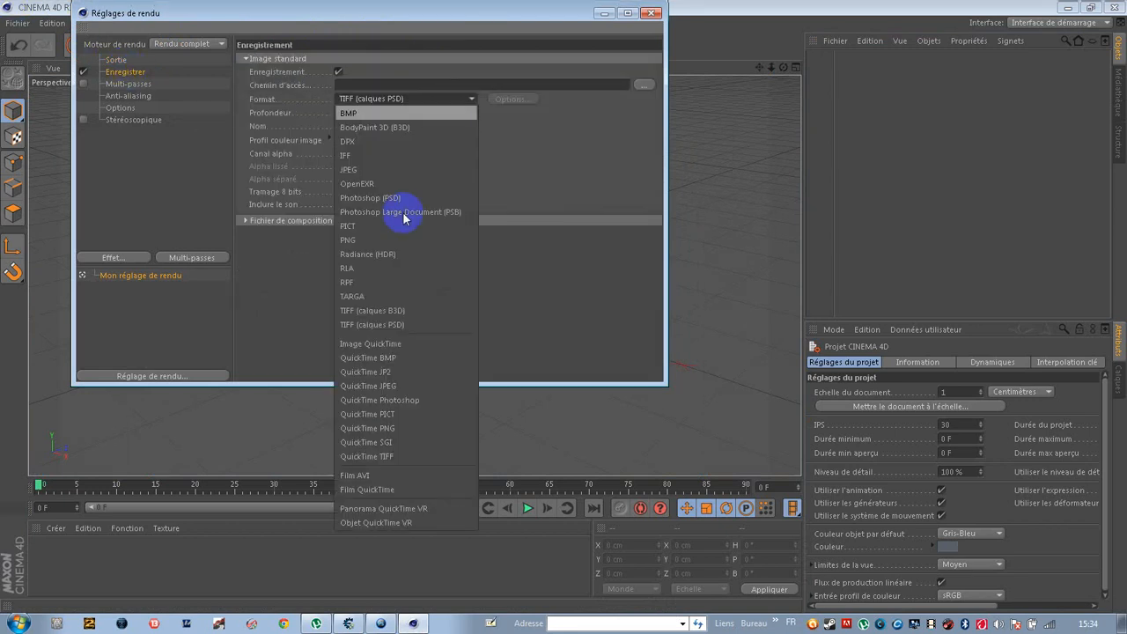
{"action": "left_click", "coordinate": [400, 491]}
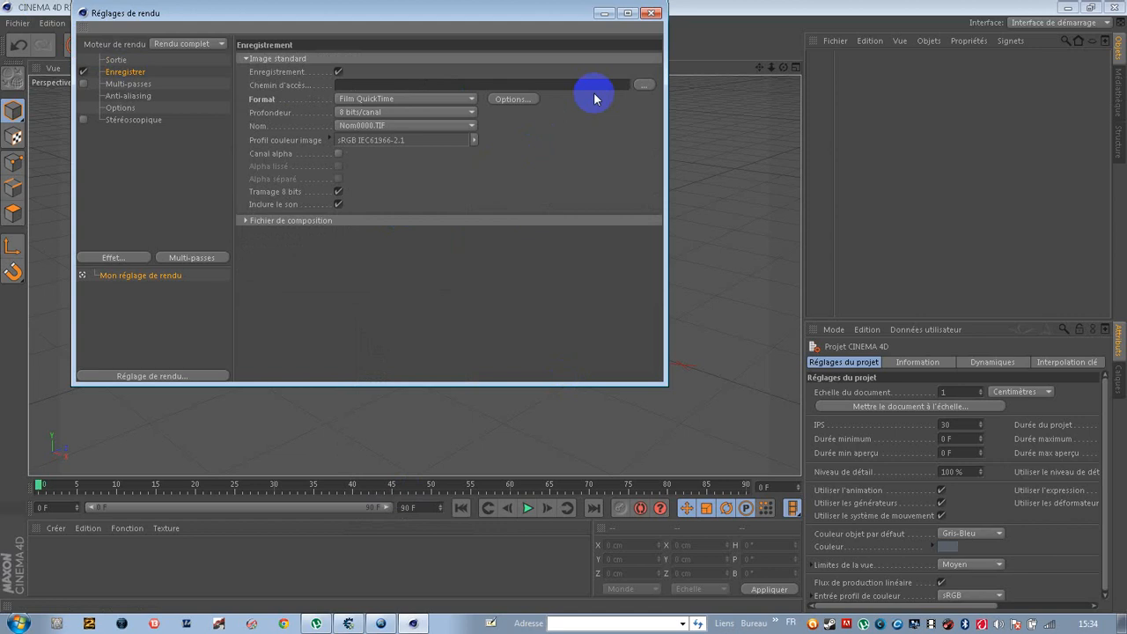
{"action": "left_click", "coordinate": [643, 85]}
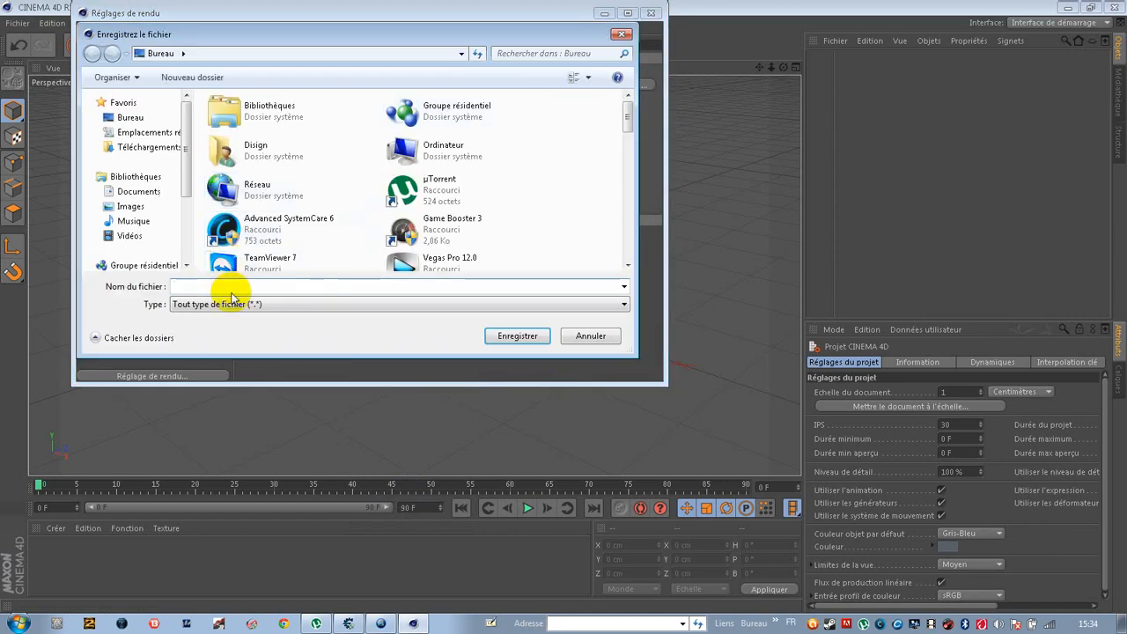
{"action": "type", "text": "in"}
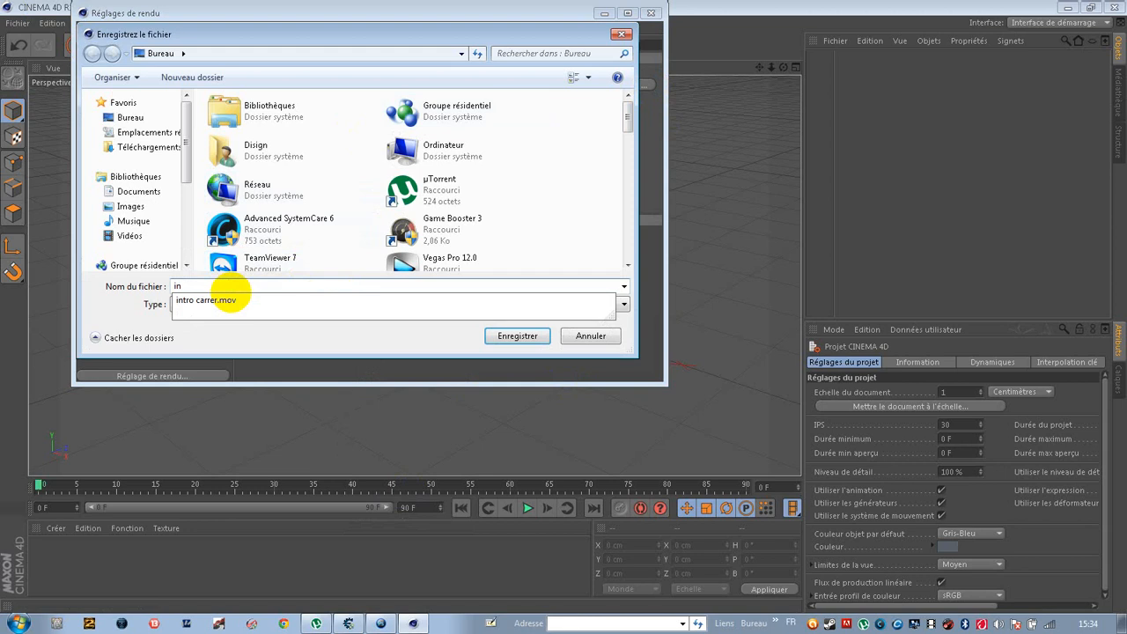
{"action": "type", "text": "tro 36"}
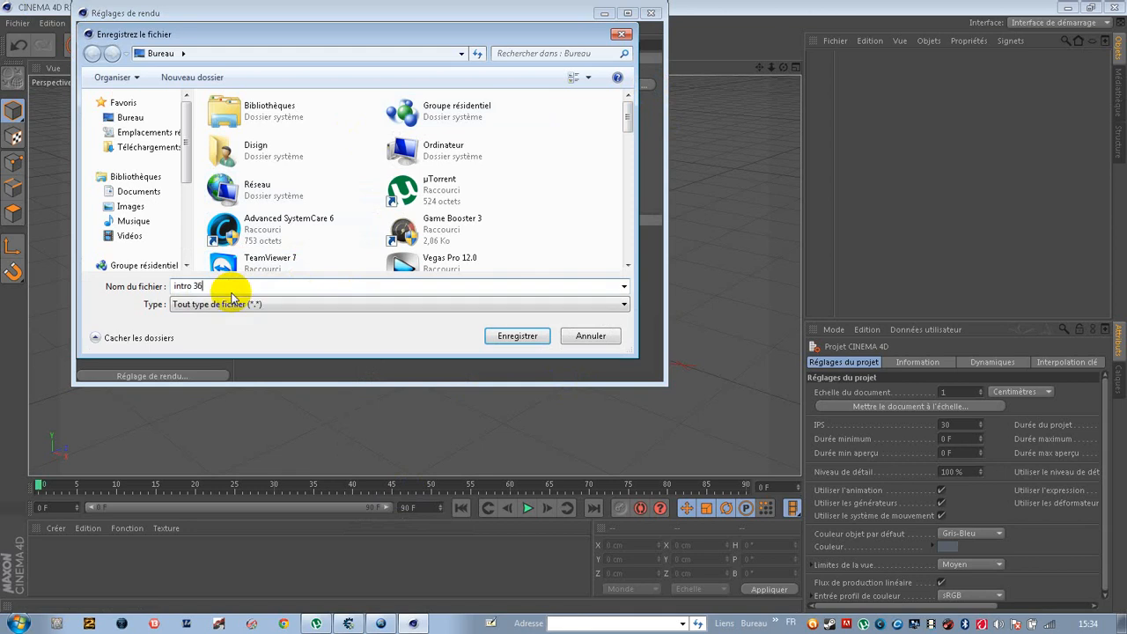
{"action": "left_click", "coordinate": [527, 337]}
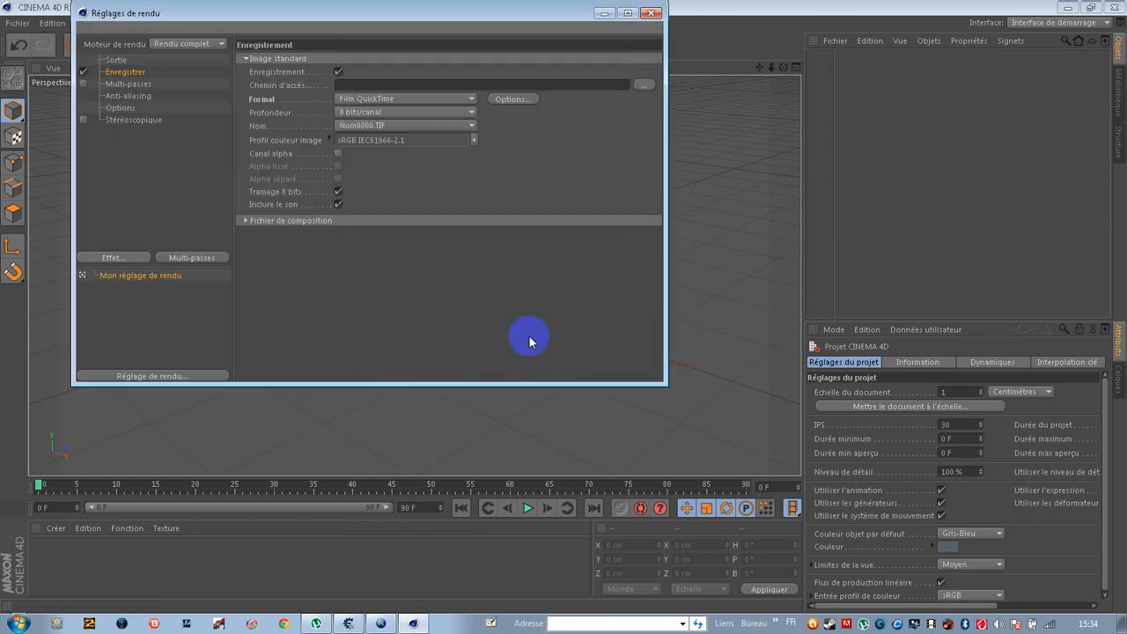
Set the render's anti-aliasing to Au mieux with the Animation filter and close the render settings.
{"action": "left_click", "coordinate": [141, 96]}
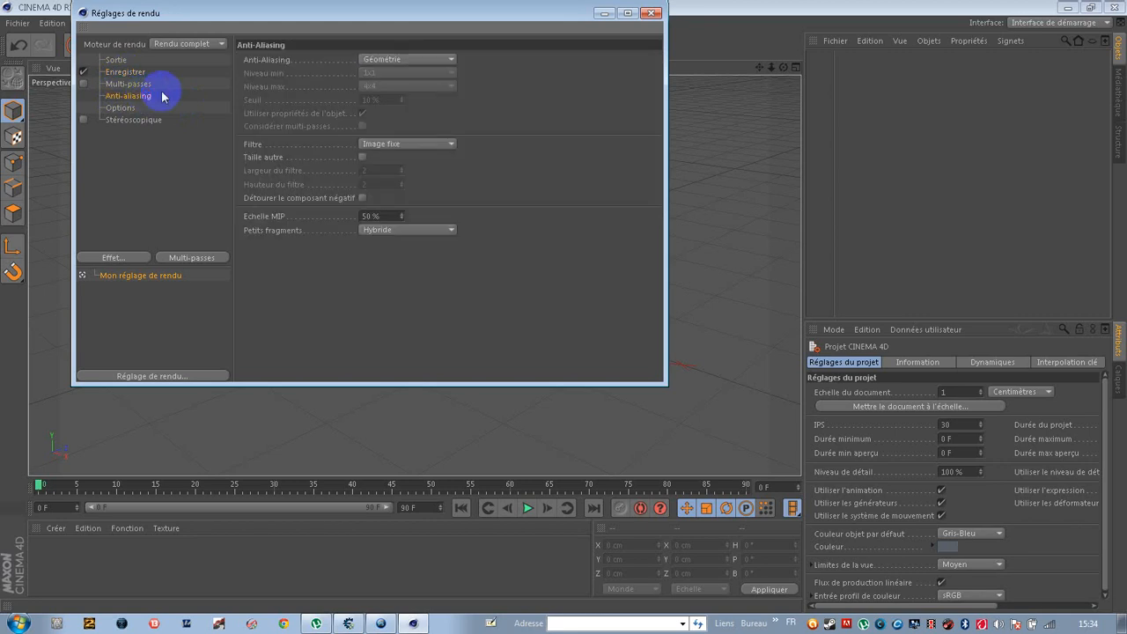
{"action": "left_click", "coordinate": [402, 60]}
{"action": "left_click", "coordinate": [394, 102]}
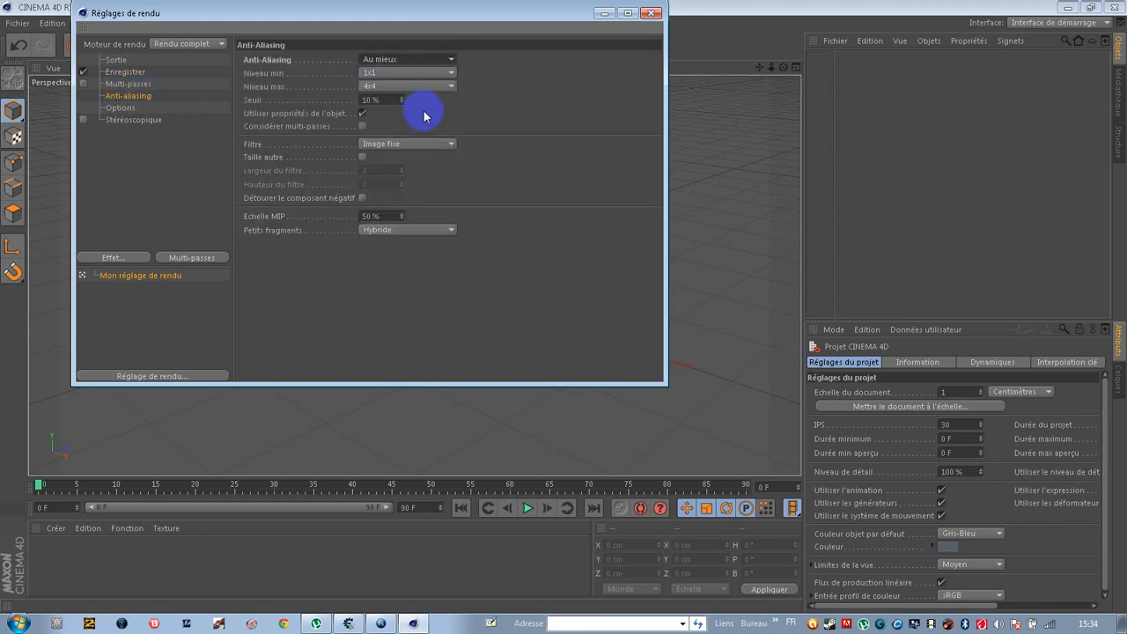
{"action": "left_click", "coordinate": [426, 148]}
{"action": "left_click", "coordinate": [405, 171]}
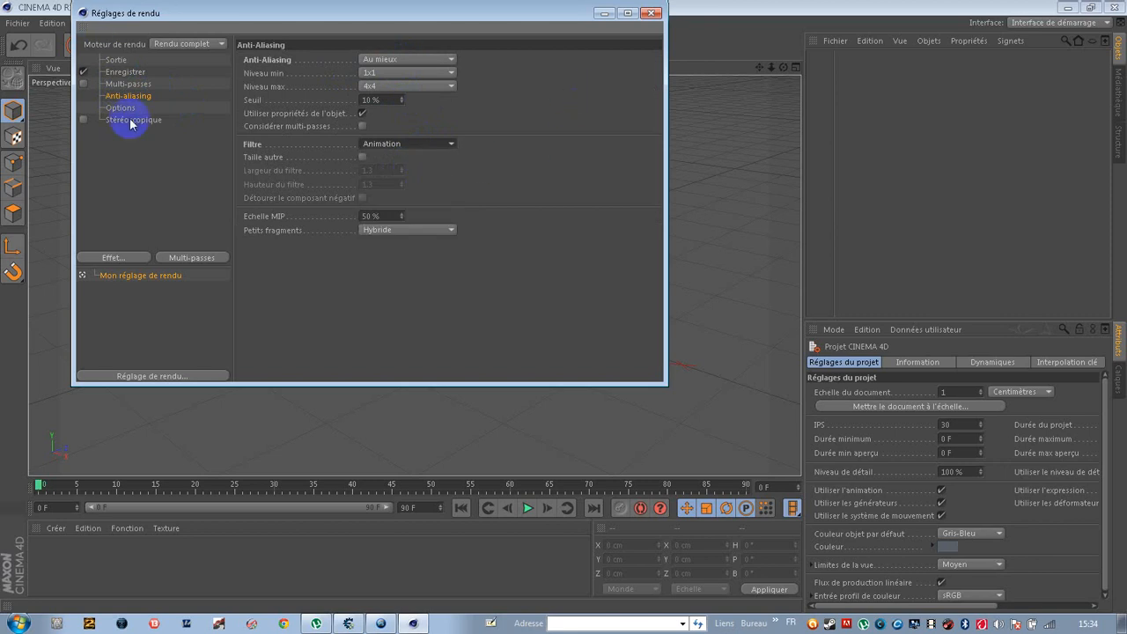
{"action": "left_click", "coordinate": [652, 14]}
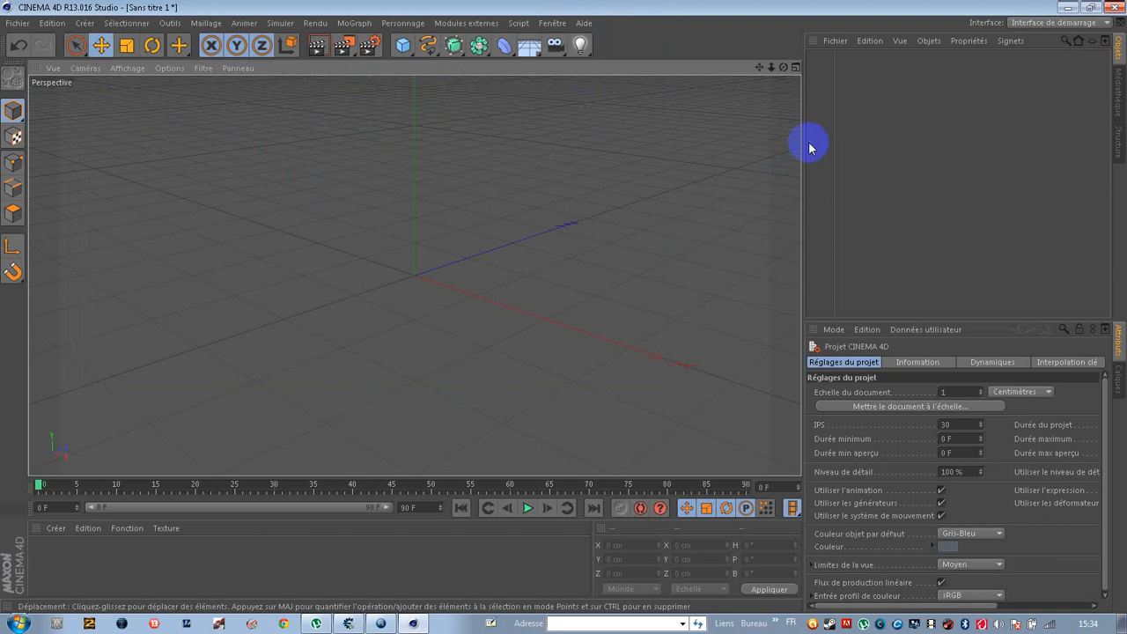
Add a MoGraph text object (Mo Texte) and replace its default text with "YassDisign".
{"action": "left_click_drag", "start_coordinate": [352, 23], "coordinate": [394, 188]}
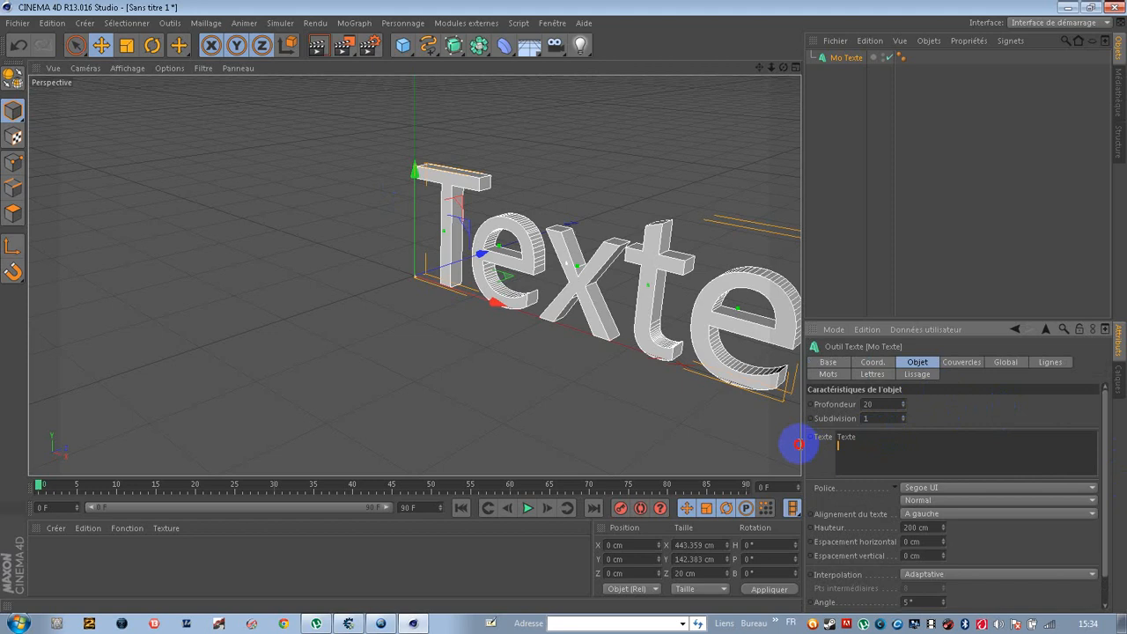
{"action": "mouse_move", "coordinate": [833, 438]}
{"action": "left_mouse_down"}
{"action": "mouse_move", "coordinate": [855, 432]}
{"action": "mouse_move", "coordinate": [837, 441]}
{"action": "left_mouse_up"}
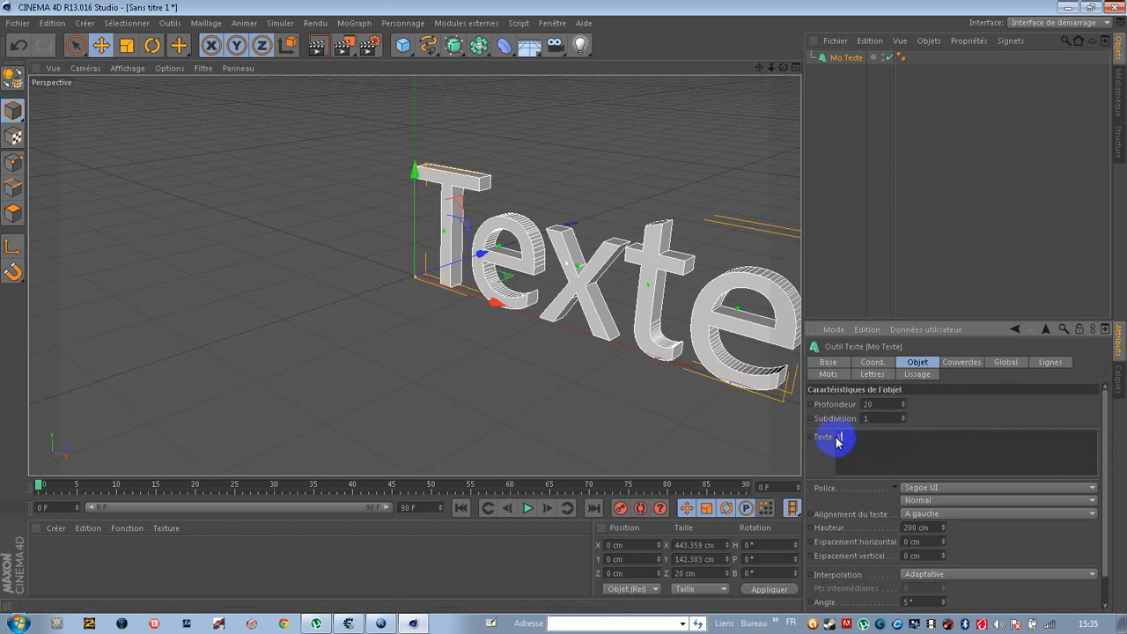
{"action": "type", "text": "YassDisign"}
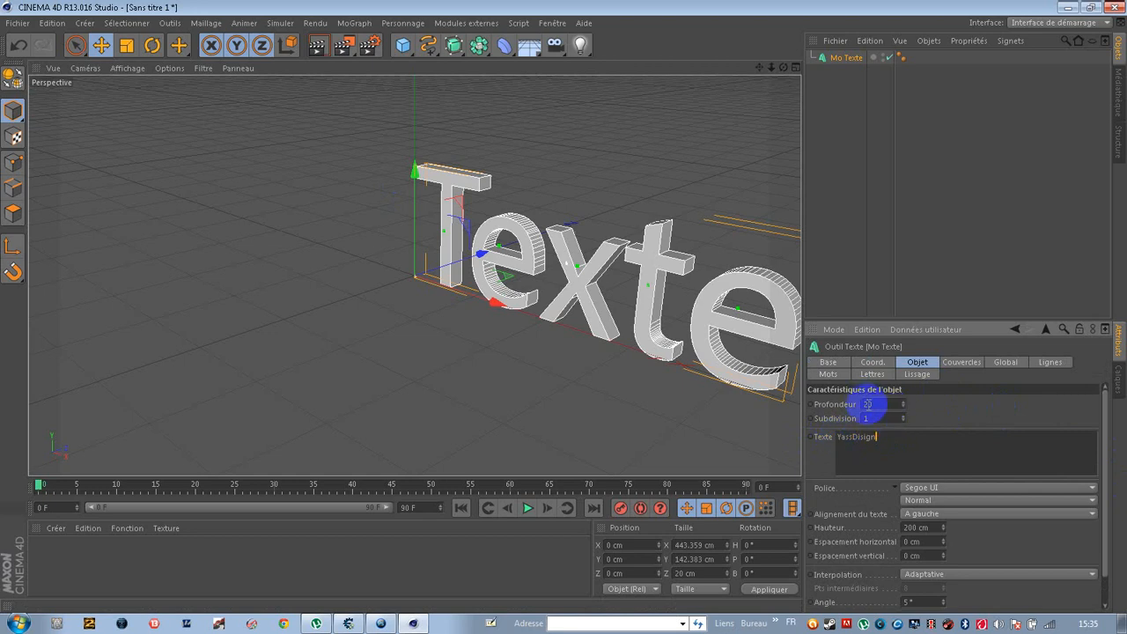
Set the text object's depth (Profondeur) to 80 and its text alignment to Centré.
{"action": "left_click", "coordinate": [877, 406]}
{"action": "left_click_drag", "start_coordinate": [878, 406], "coordinate": [864, 407]}
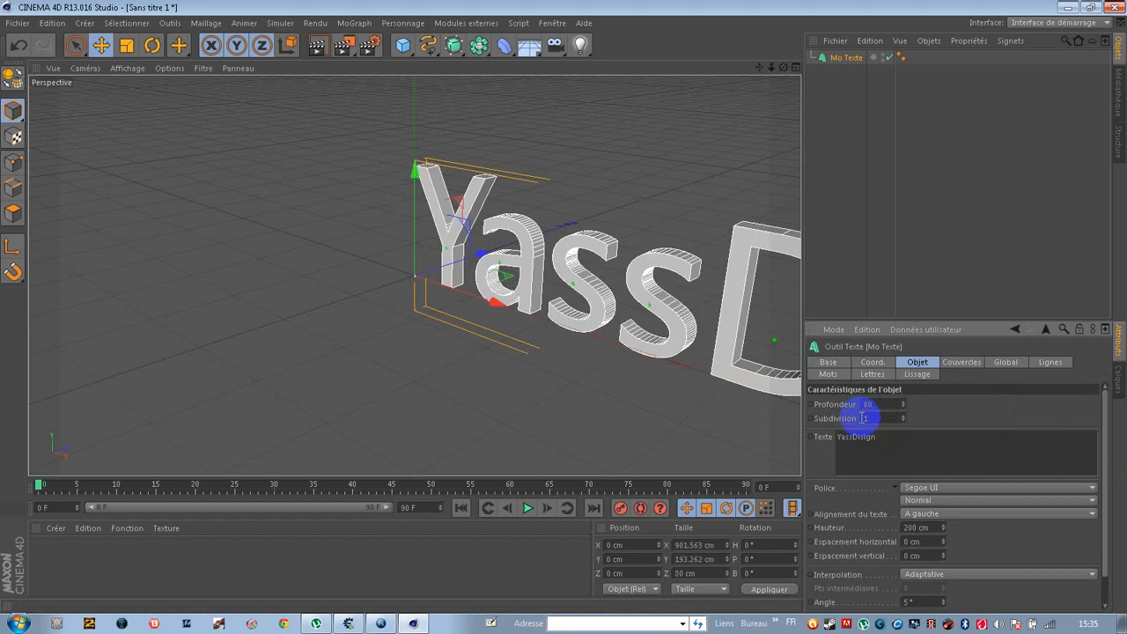
{"action": "key", "text": "Return"}
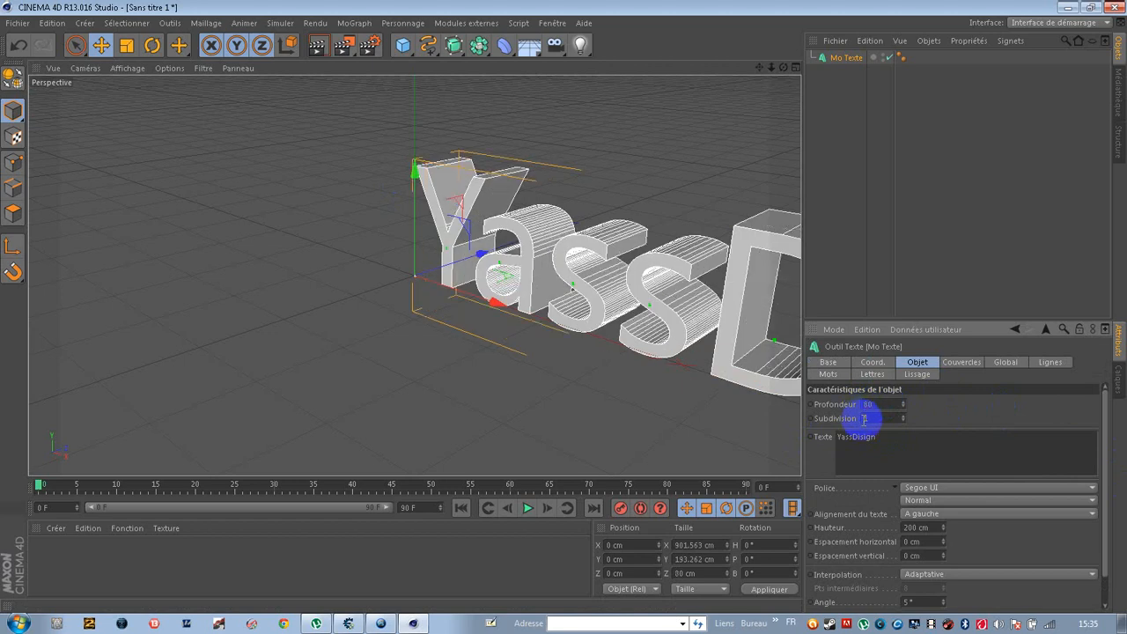
{"action": "left_click", "coordinate": [1022, 515]}
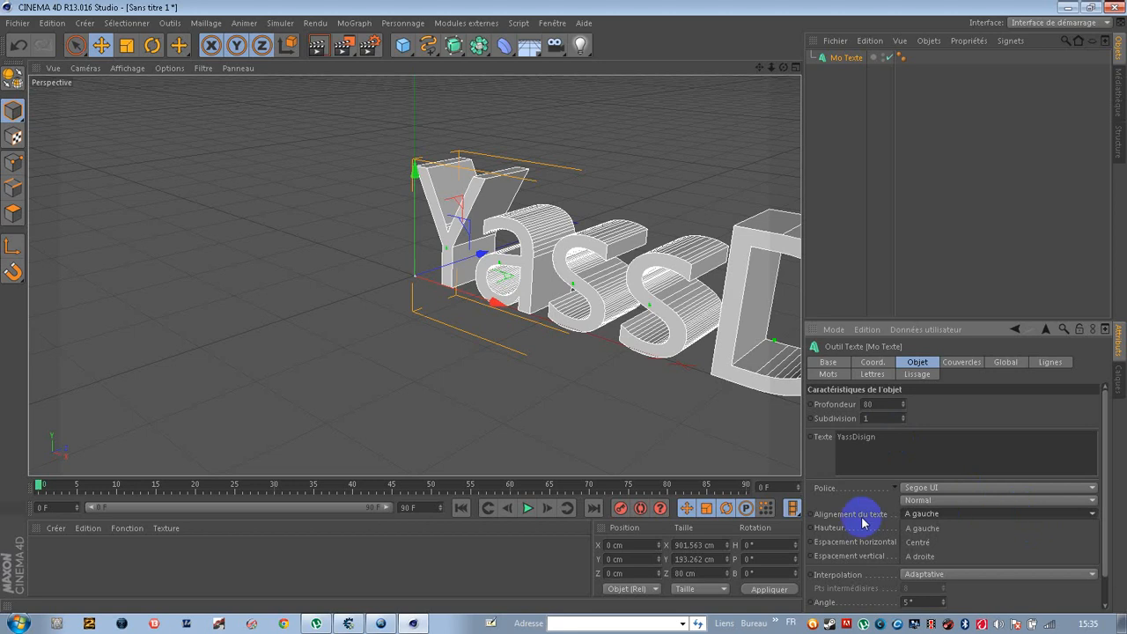
{"action": "left_click", "coordinate": [947, 541]}
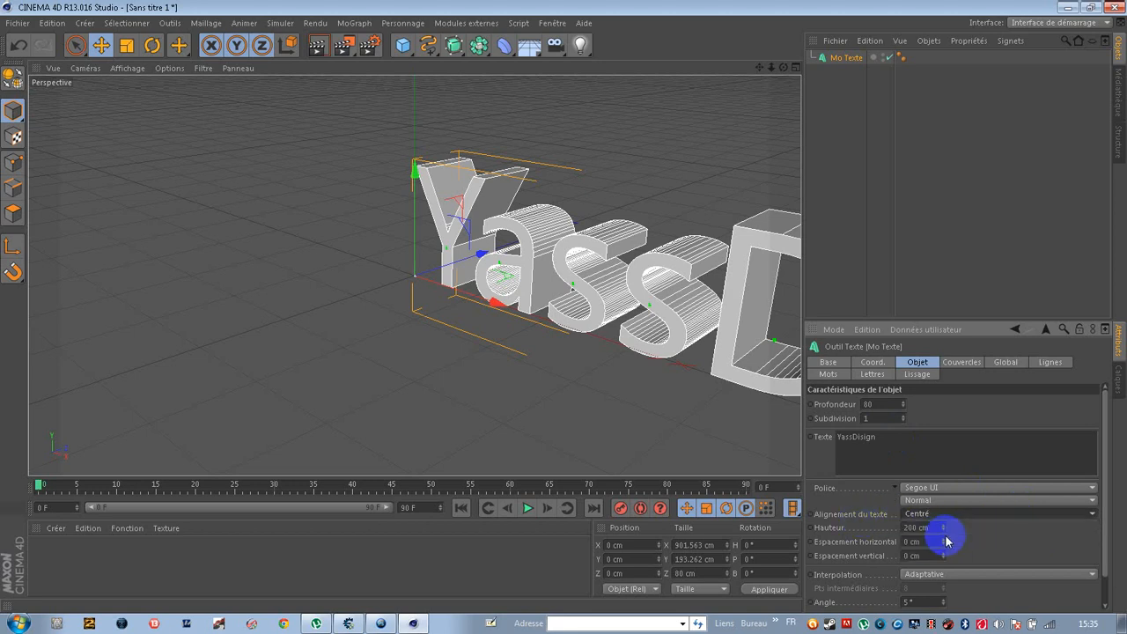
Set both the start and end caps of the text to Couvercle et biseau.
{"action": "left_click", "coordinate": [957, 364]}
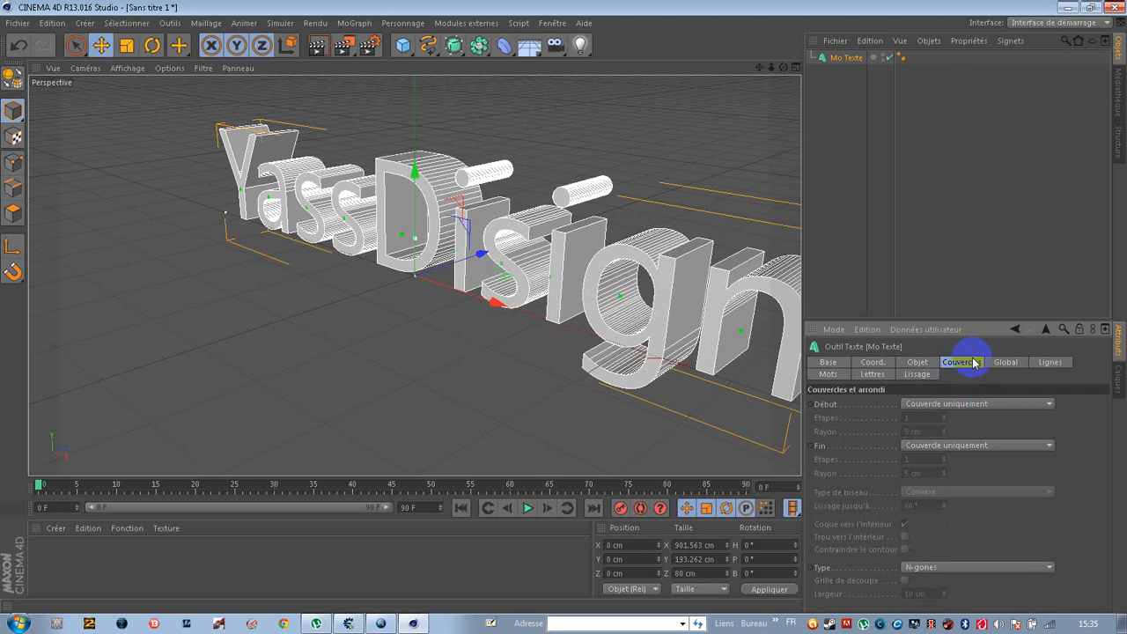
{"action": "left_click", "coordinate": [1002, 403]}
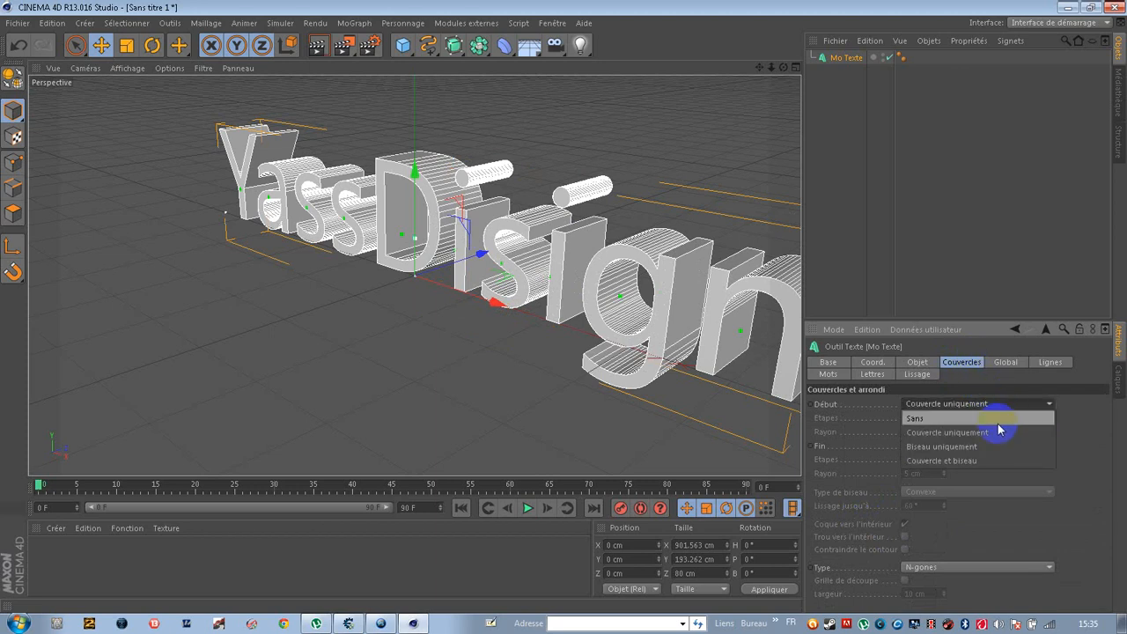
{"action": "left_click", "coordinate": [1000, 460]}
{"action": "left_click", "coordinate": [1001, 445]}
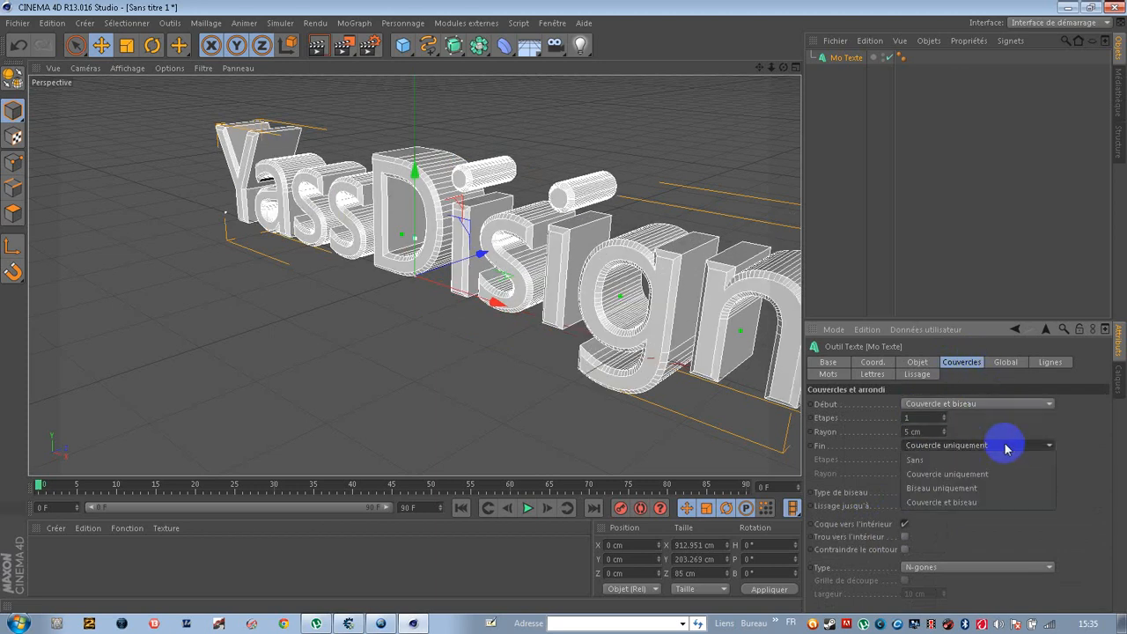
{"action": "left_click", "coordinate": [977, 501]}
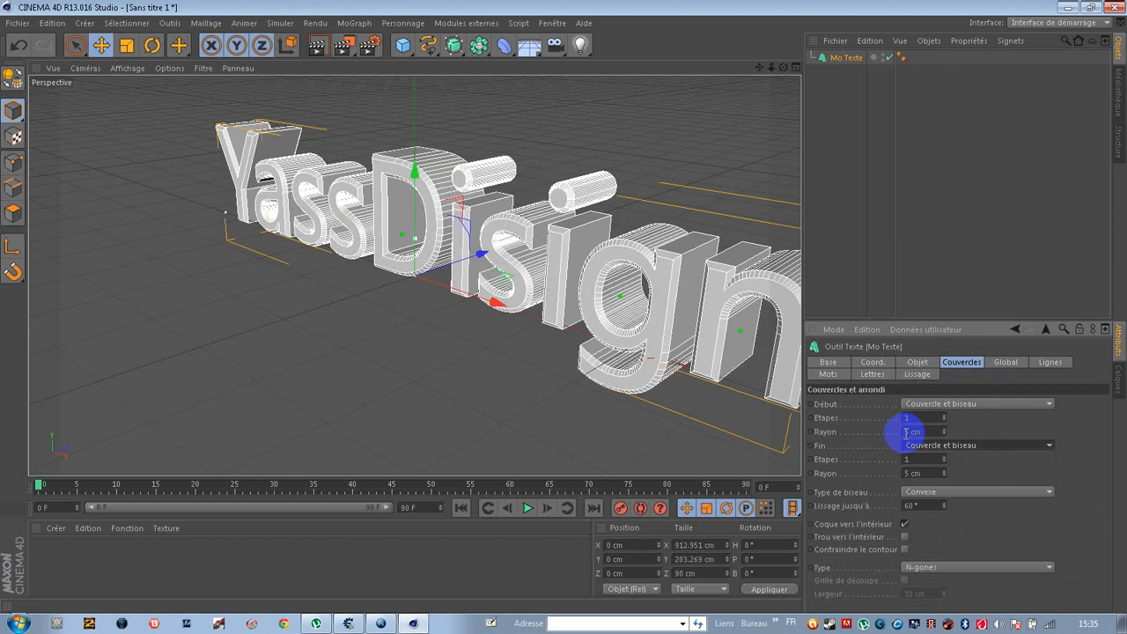
Set the bevel radius of the text's start and end caps to 8 cm each.
{"action": "left_click_drag", "start_coordinate": [913, 432], "coordinate": [890, 431]}
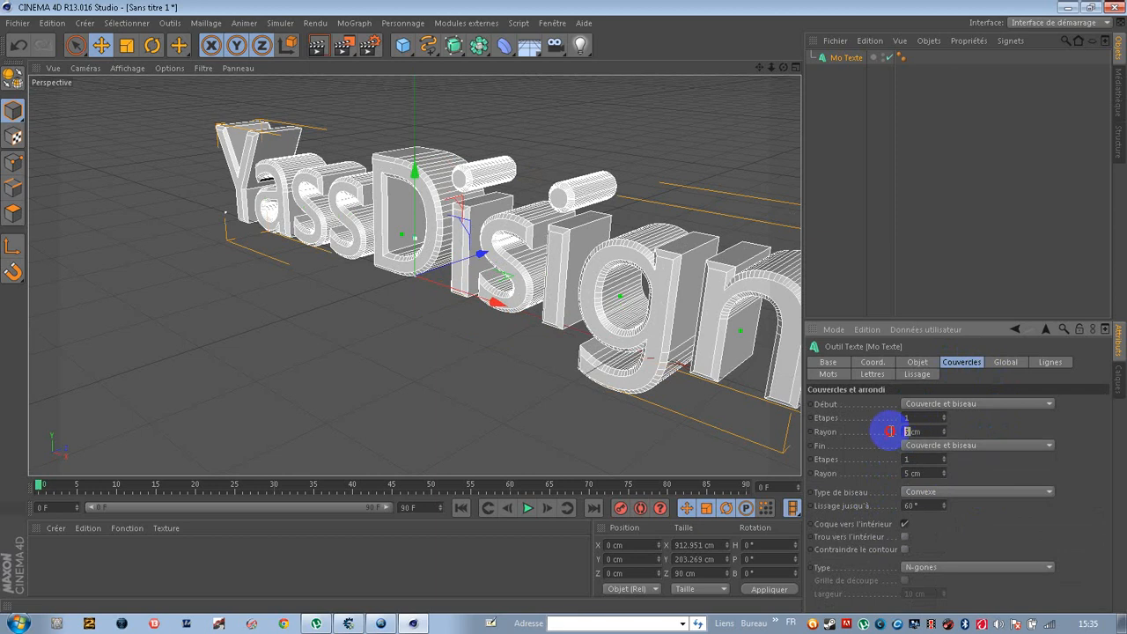
{"action": "type", "text": "8"}
{"action": "key", "text": "Tab"}
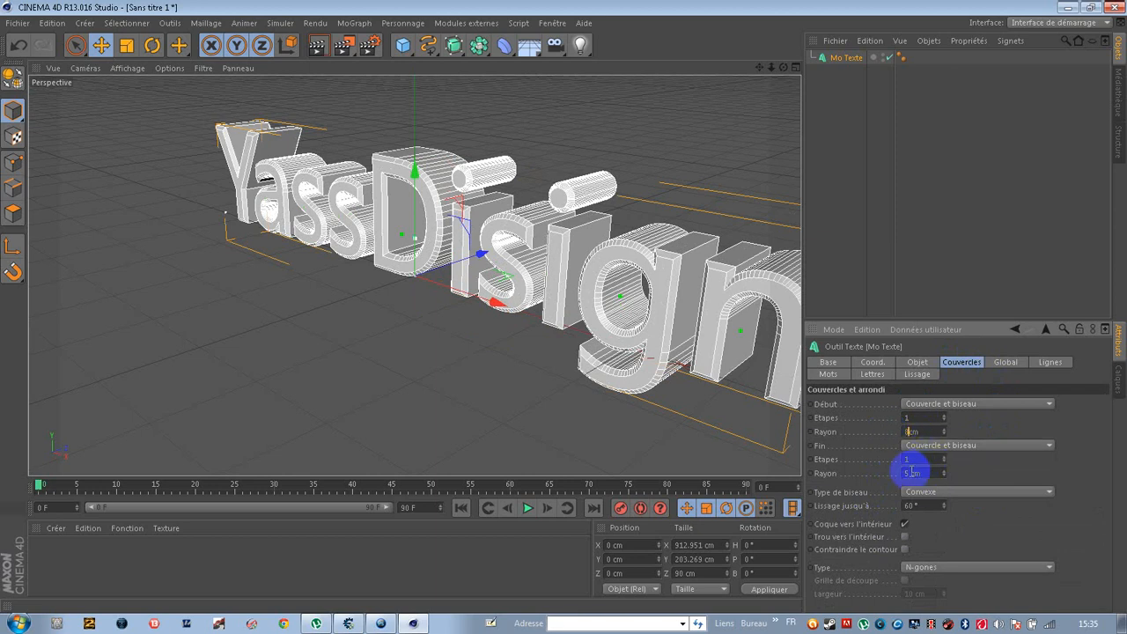
{"action": "left_click_drag", "start_coordinate": [913, 473], "coordinate": [875, 478]}
{"action": "left_click", "coordinate": [841, 255]}
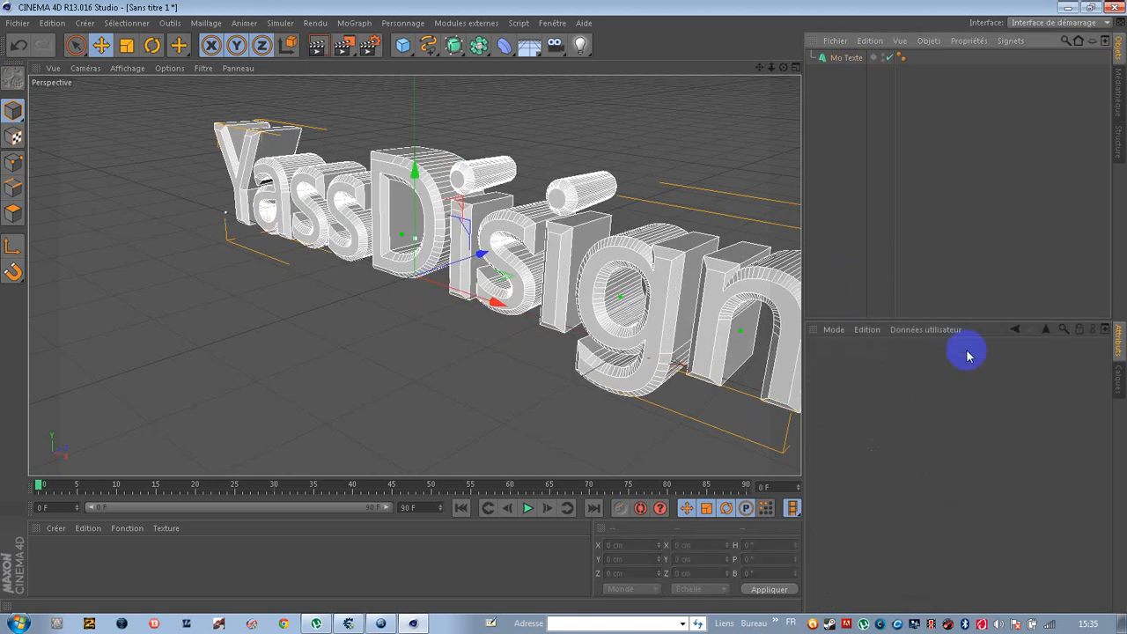
Change the font of the Mo Texte object to Xirod and view the text from the front.
{"action": "left_click", "coordinate": [846, 58]}
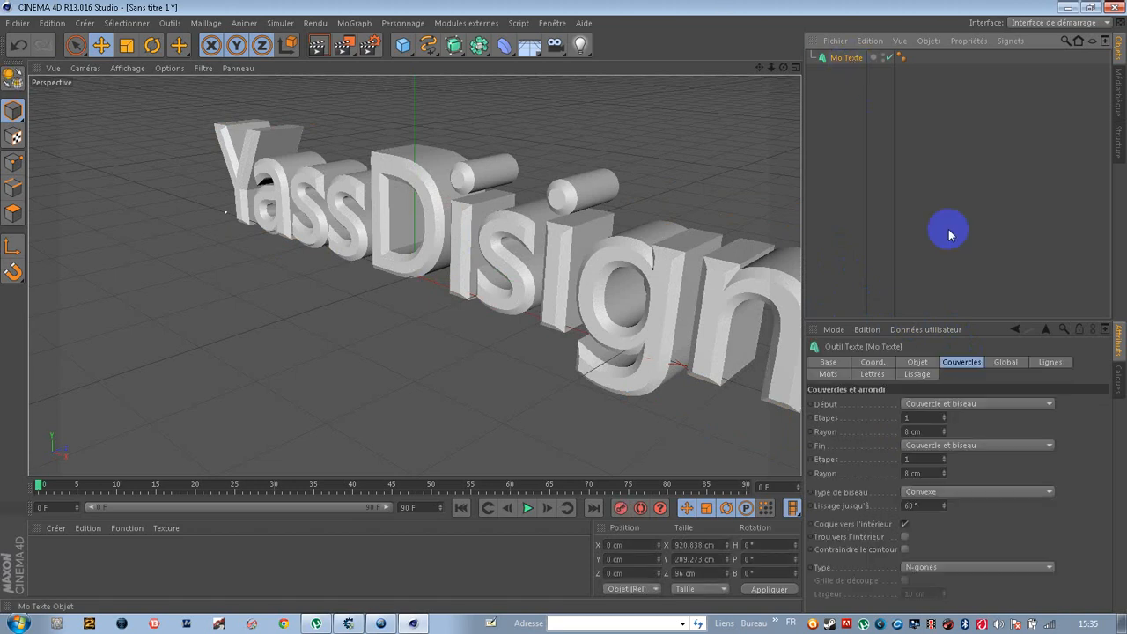
{"action": "left_click", "coordinate": [926, 363]}
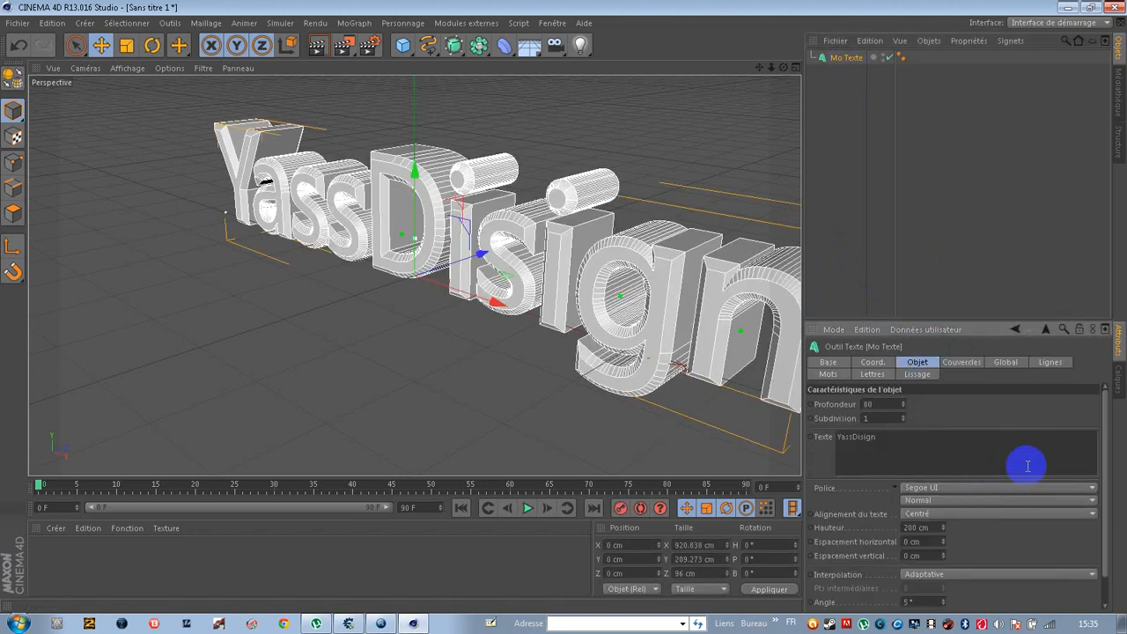
{"action": "left_click", "coordinate": [1091, 489]}
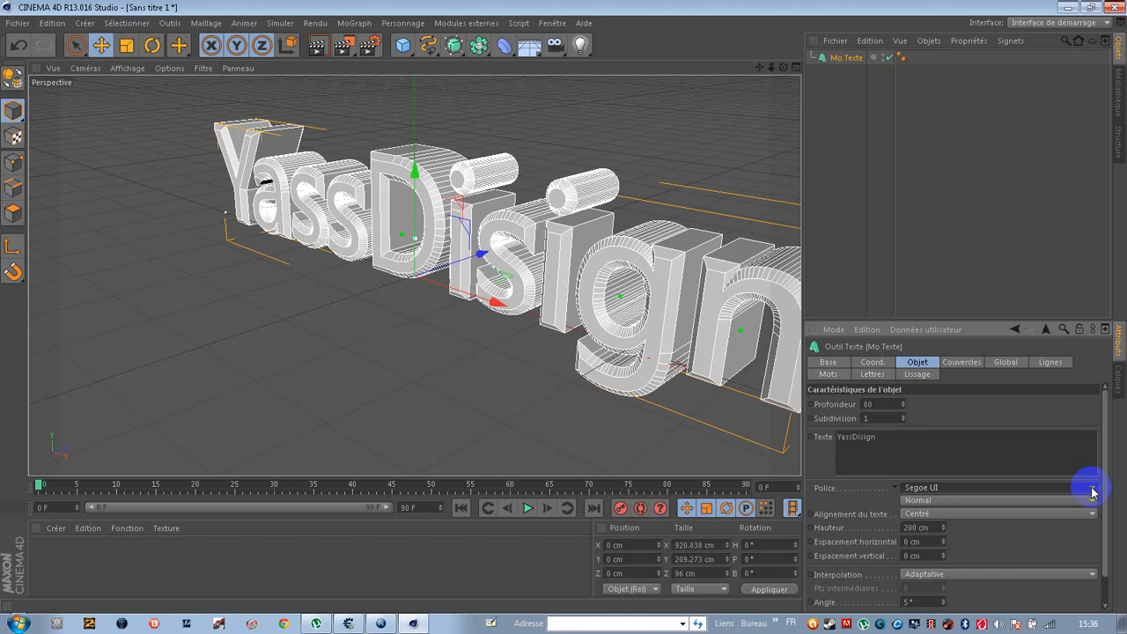
{"action": "left_click", "coordinate": [1092, 492]}
{"action": "left_click", "coordinate": [1092, 492]}
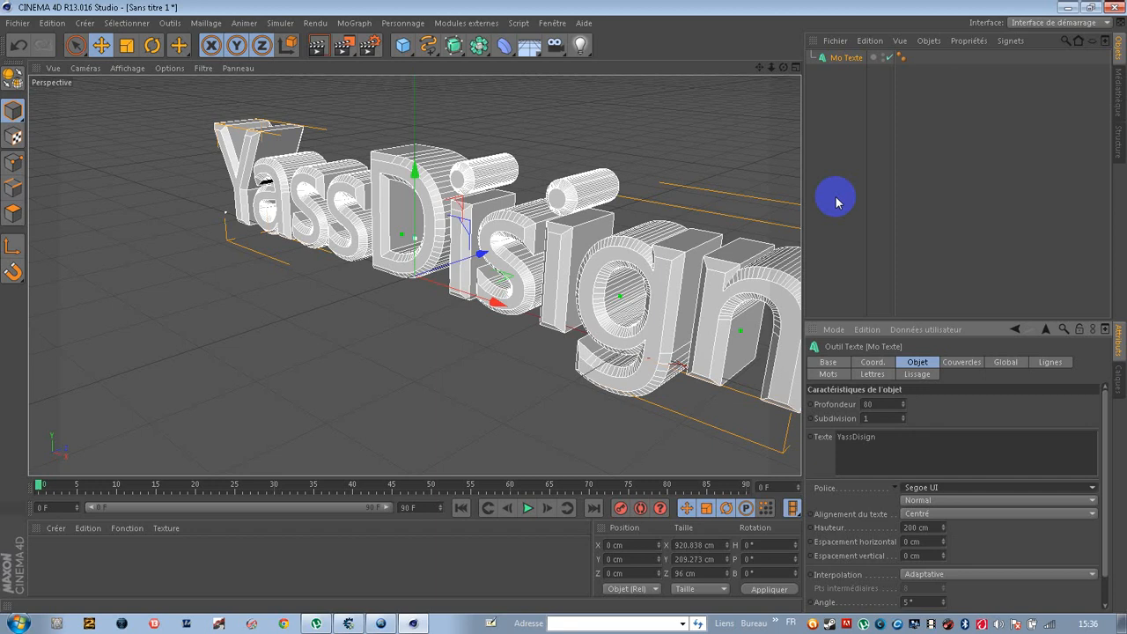
{"action": "left_click", "coordinate": [1092, 488]}
{"action": "left_click_drag", "start_coordinate": [1097, 344], "coordinate": [1093, 581]}
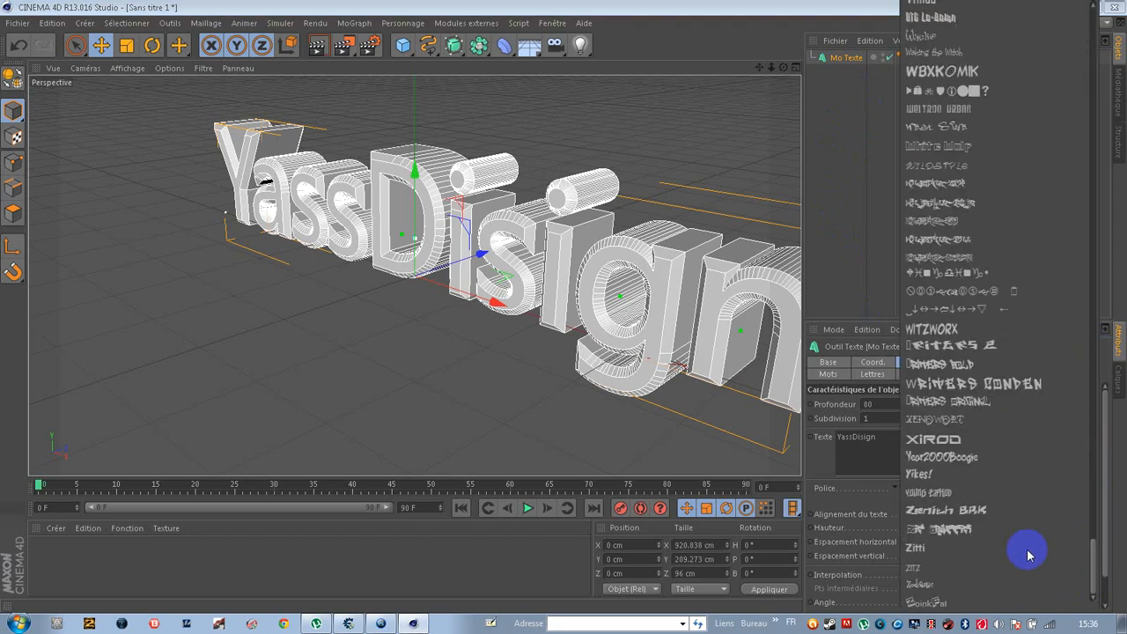
{"action": "left_click", "coordinate": [933, 436]}
{"action": "mouse_move", "coordinate": [772, 68]}
{"action": "left_mouse_down"}
{"action": "mouse_move", "coordinate": [563, 307]}
{"action": "mouse_move", "coordinate": [778, 68]}
{"action": "mouse_move", "coordinate": [563, 307]}
{"action": "mouse_move", "coordinate": [508, 282]}
{"action": "left_mouse_up"}
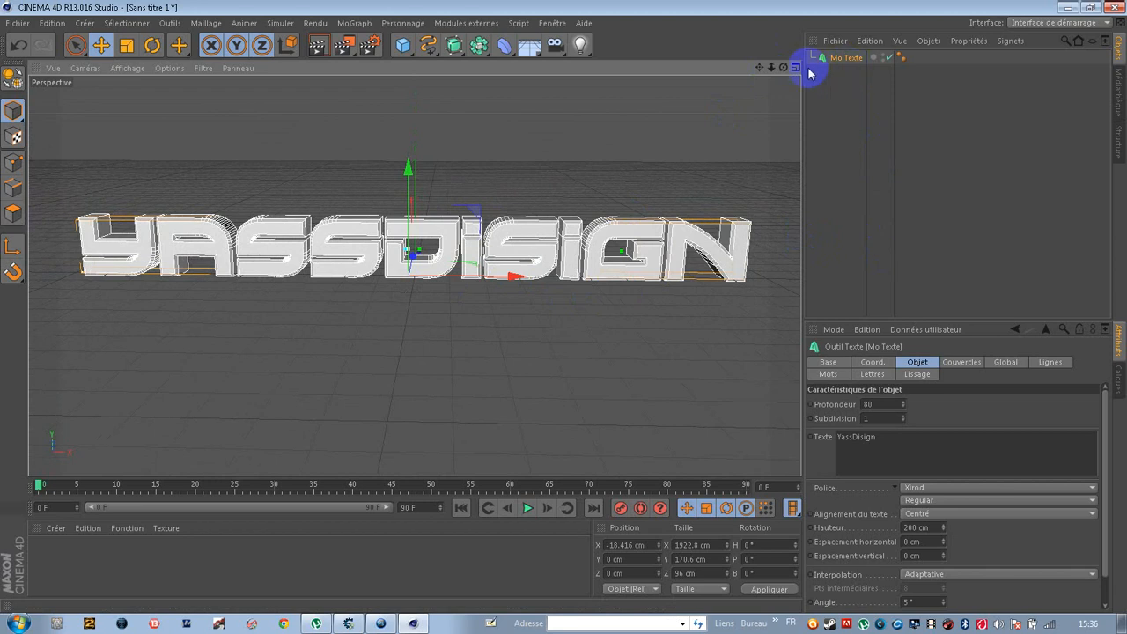
Add a Transform plugin object, assign Mo Texte as its Ref Object and refresh it.
{"action": "left_click", "coordinate": [462, 25]}
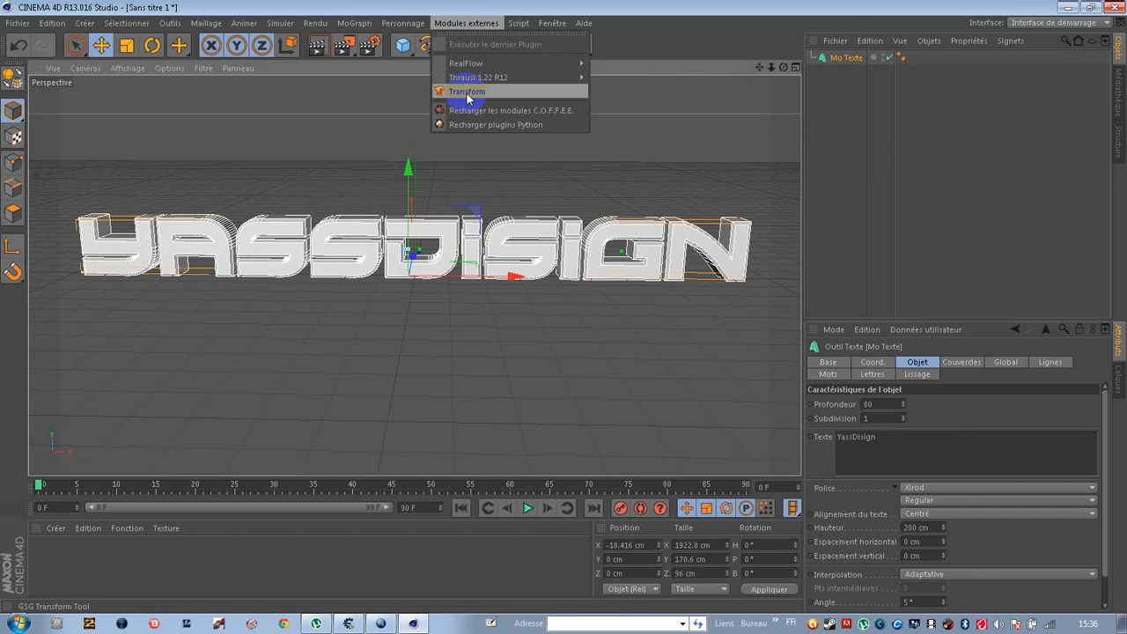
{"action": "left_click", "coordinate": [468, 92]}
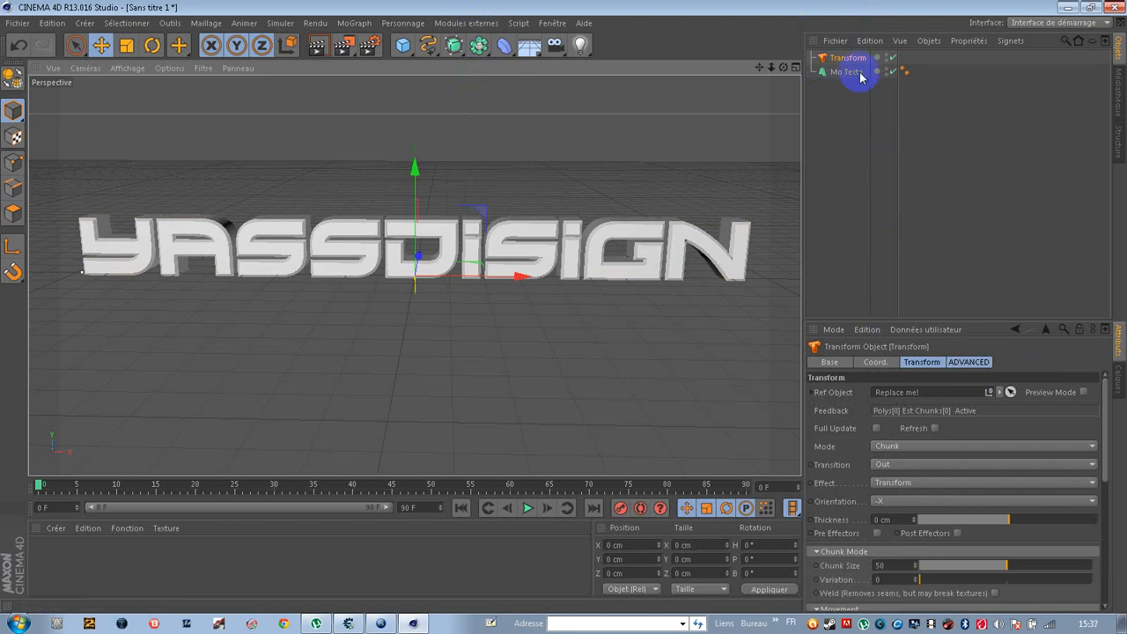
{"action": "left_click_drag", "start_coordinate": [855, 71], "coordinate": [931, 394]}
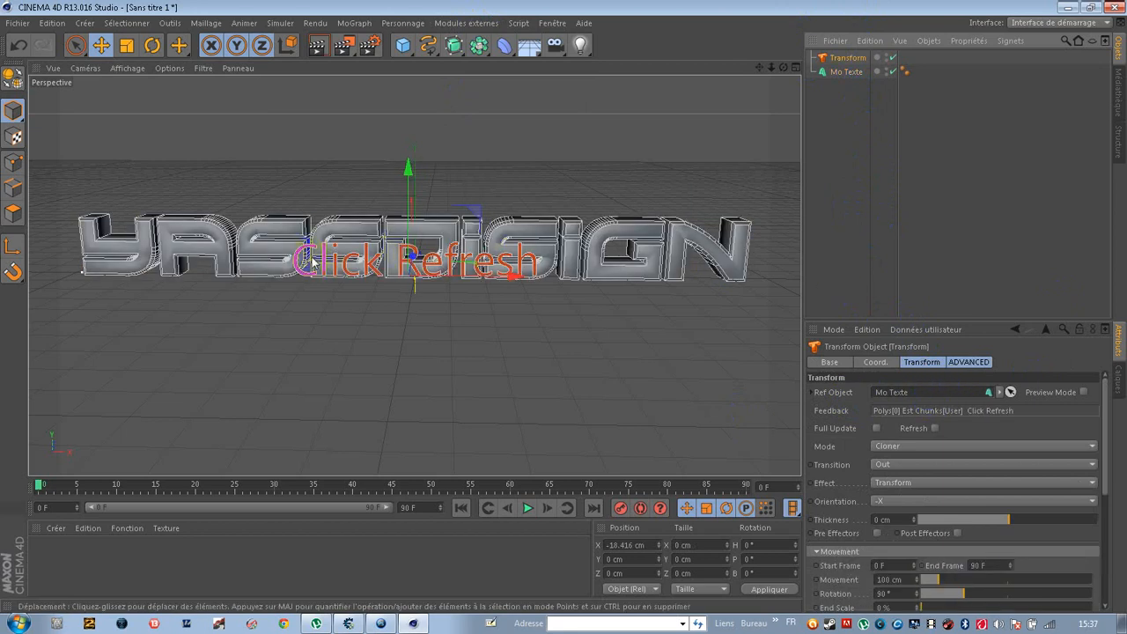
{"action": "left_click", "coordinate": [934, 429]}
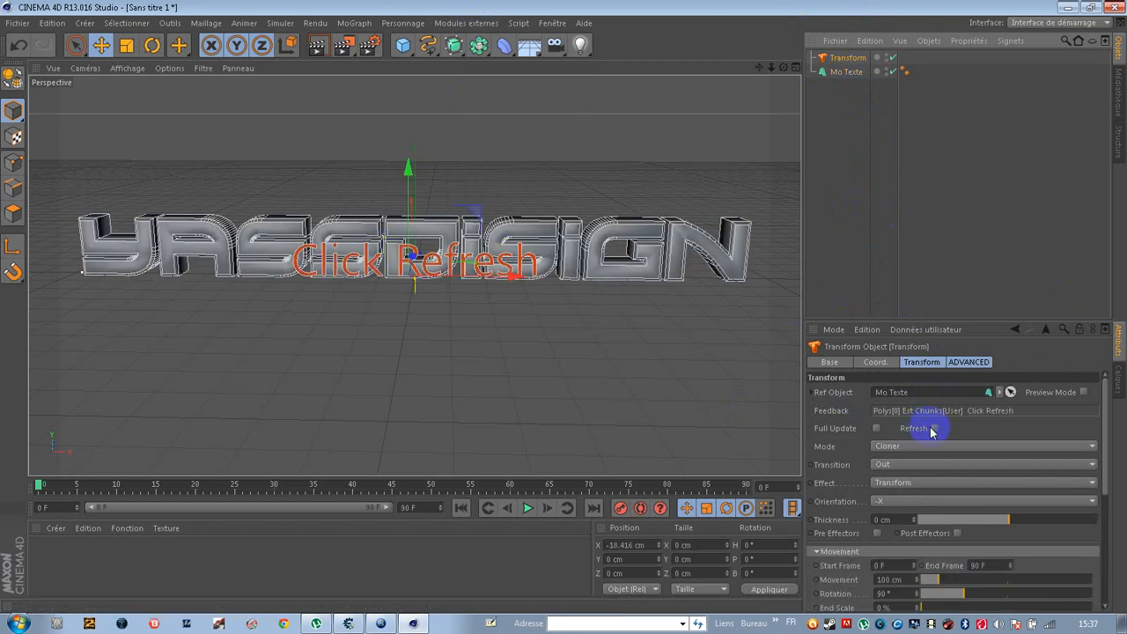
{"action": "left_click", "coordinate": [935, 429]}
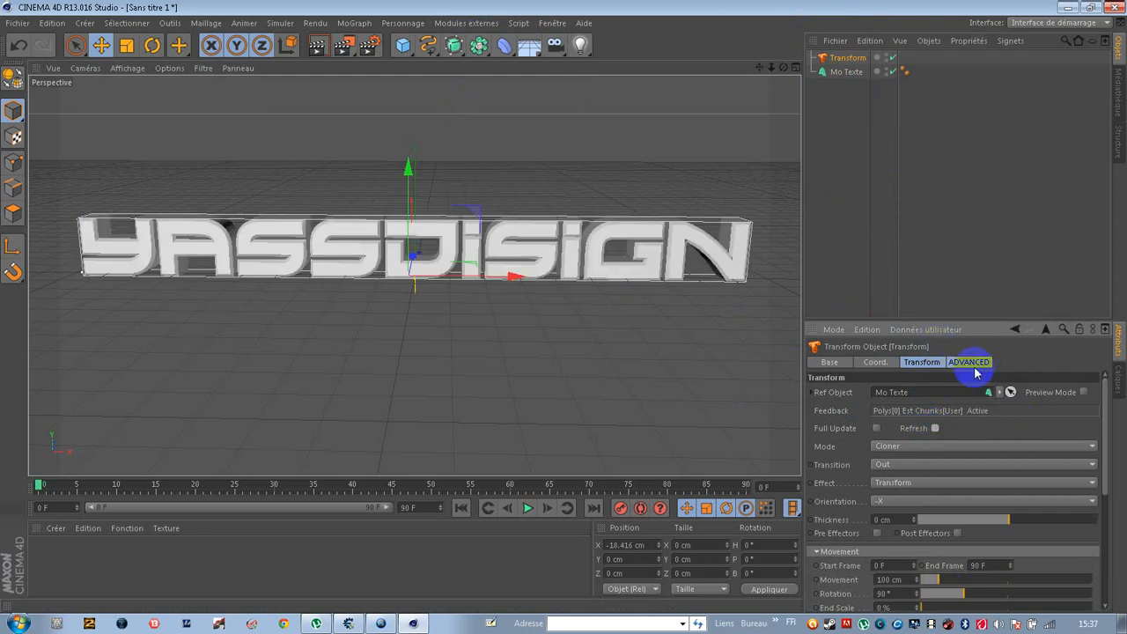
Set the Transform object's mode to Chunk and refresh it.
{"action": "left_click", "coordinate": [900, 449]}
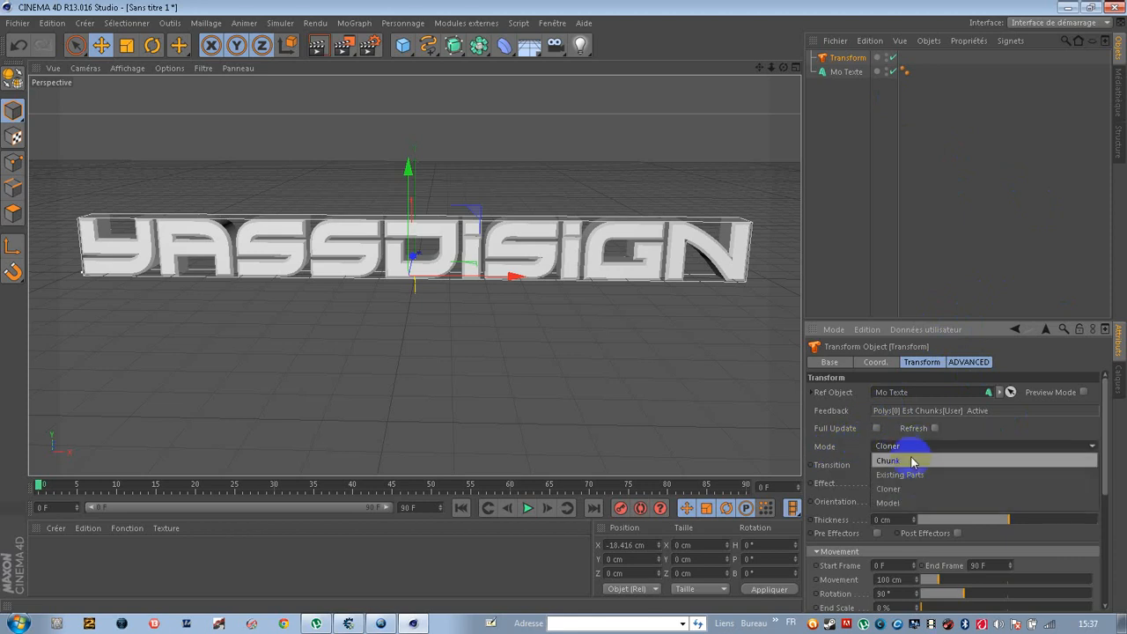
{"action": "left_click", "coordinate": [921, 464]}
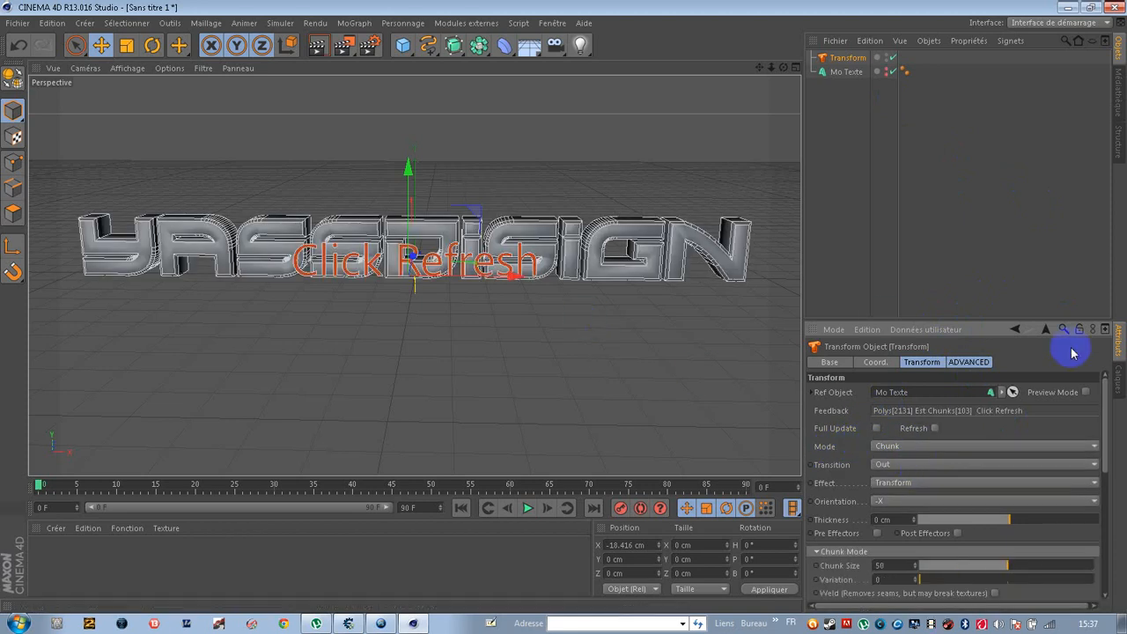
{"action": "left_click", "coordinate": [1010, 419]}
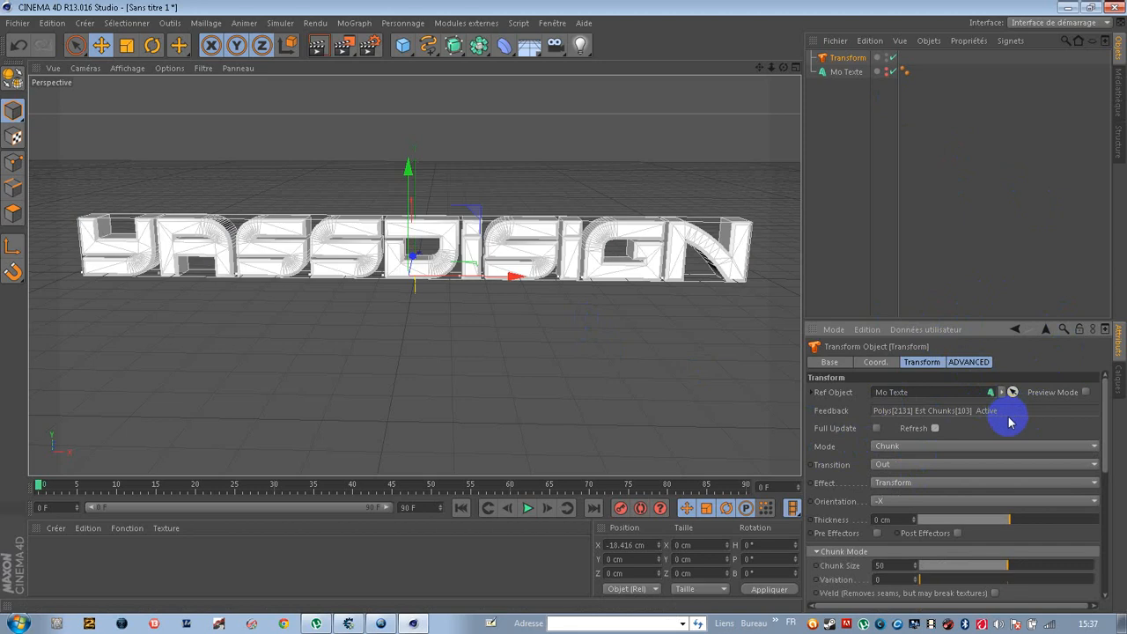
Try the Swarm and Fountain effects on the Transform object, previewing the animation up to frame 20.
{"action": "left_click", "coordinate": [928, 483]}
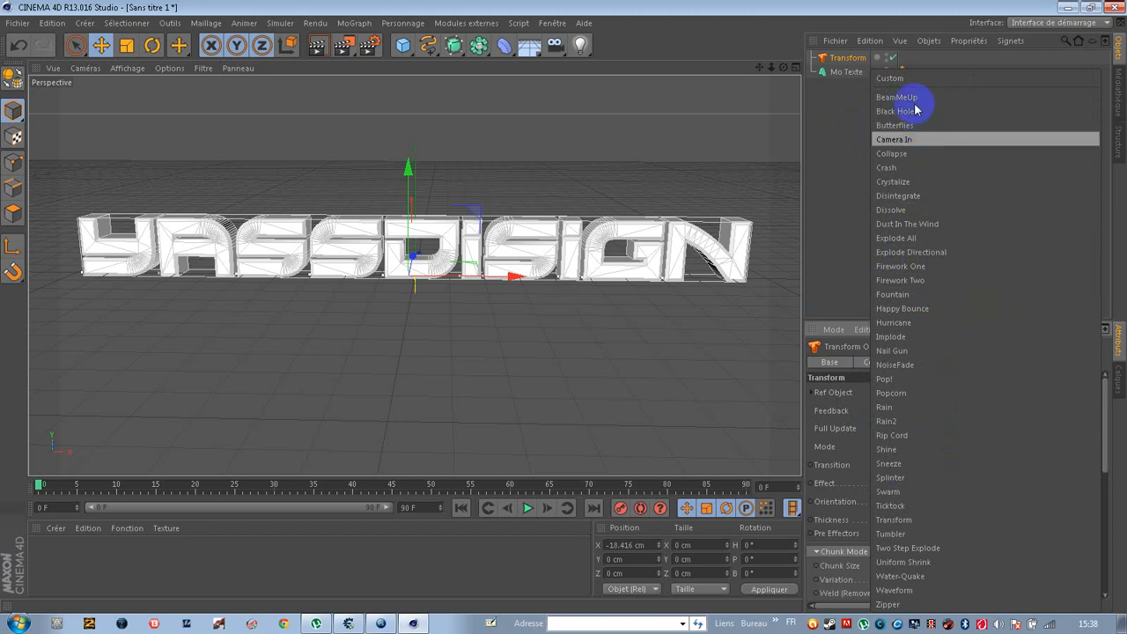
{"action": "left_click", "coordinate": [889, 491]}
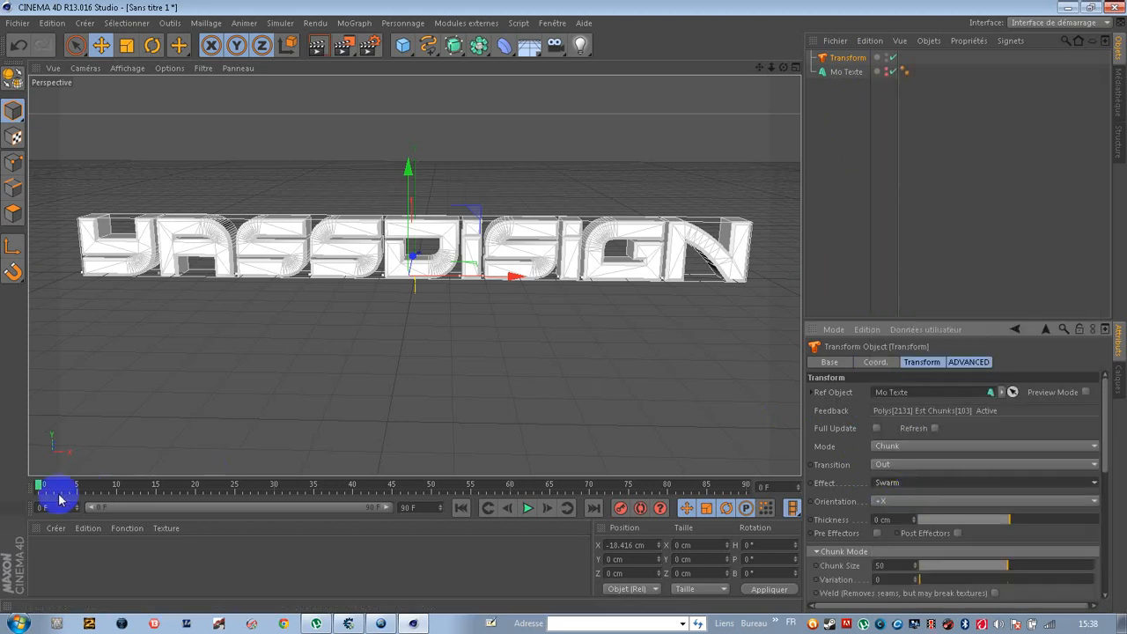
{"action": "left_click_drag", "start_coordinate": [41, 487], "coordinate": [16, 489]}
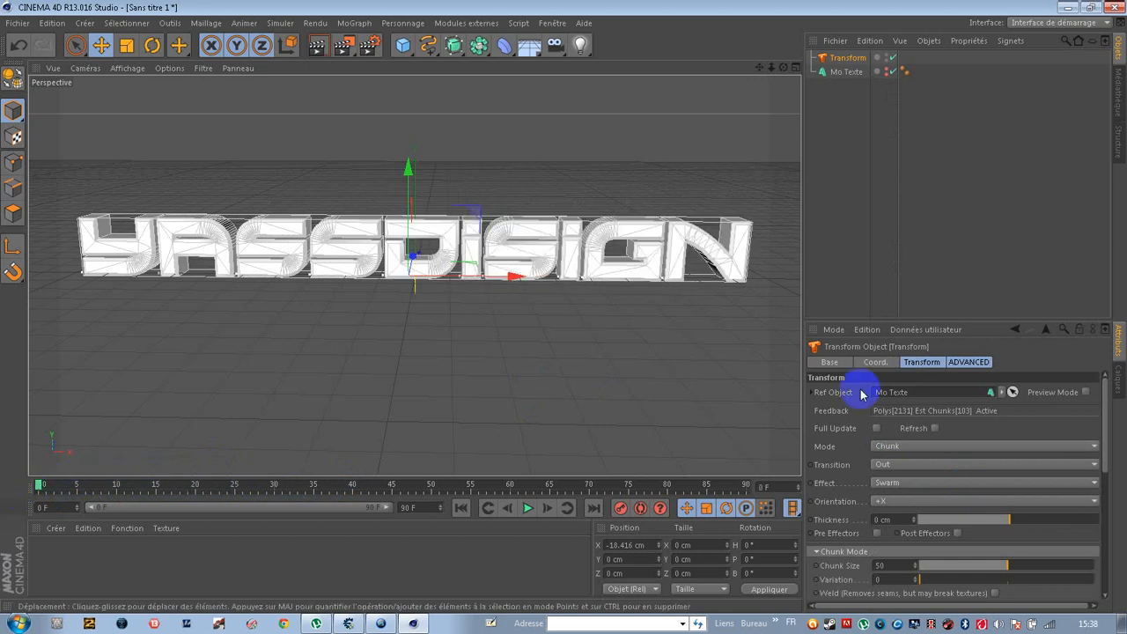
{"action": "left_click", "coordinate": [1017, 489]}
{"action": "left_click", "coordinate": [931, 253]}
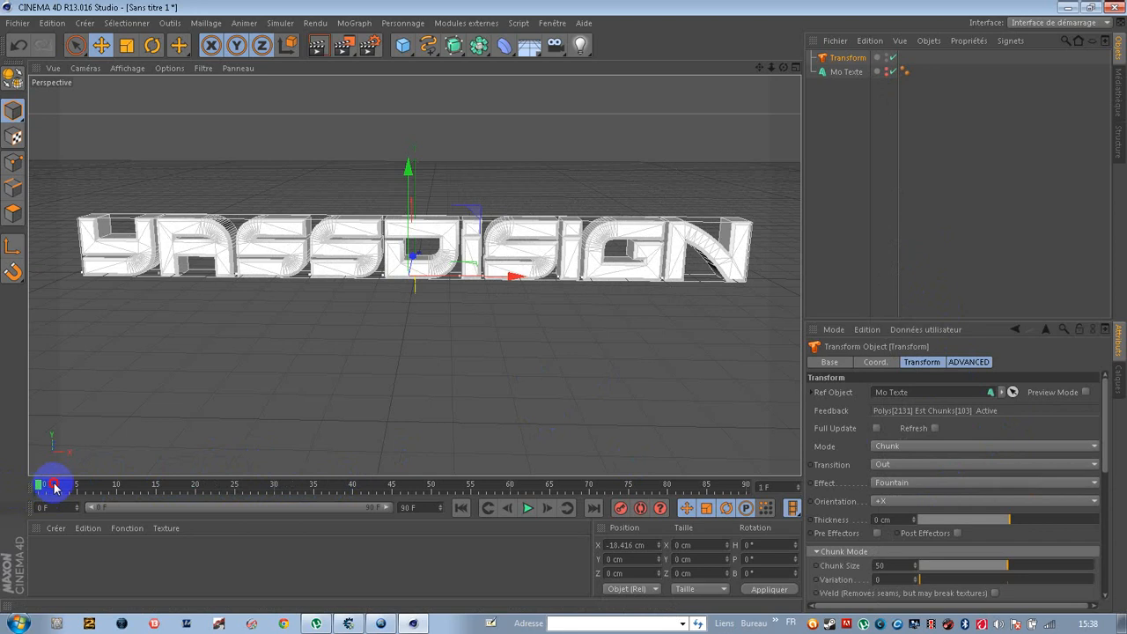
{"action": "left_click_drag", "start_coordinate": [77, 487], "coordinate": [196, 484]}
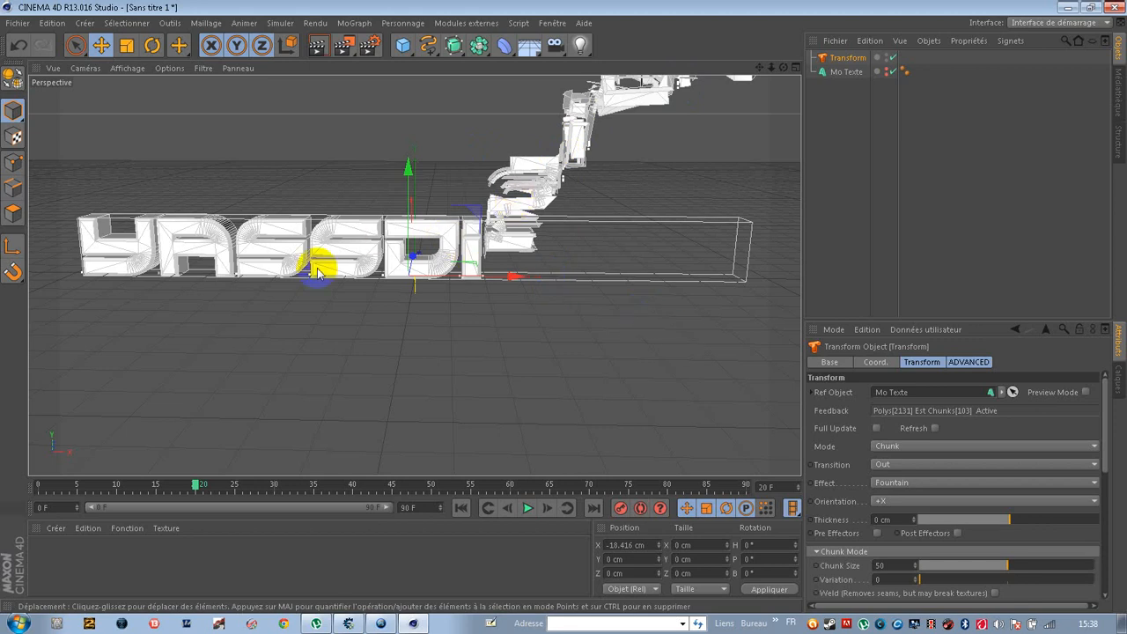
Set the Transform object's transition to In (Reverse) and scrub the timeline to preview the text assembling.
{"action": "left_click", "coordinate": [893, 469]}
{"action": "left_click", "coordinate": [908, 500]}
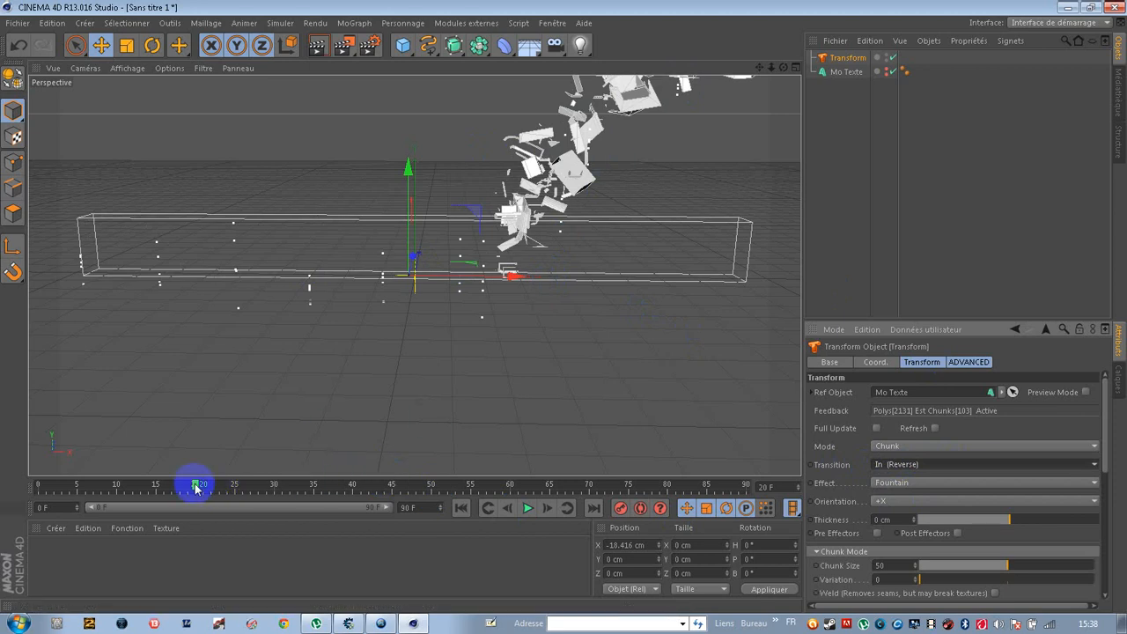
{"action": "left_click_drag", "start_coordinate": [196, 489], "coordinate": [629, 498]}
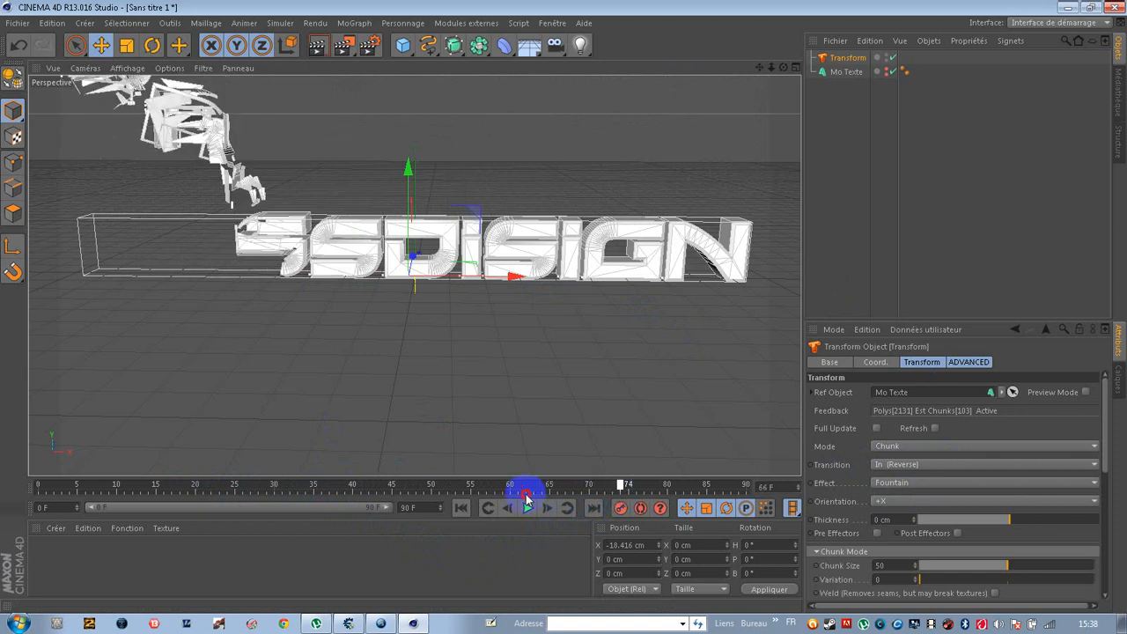
{"action": "left_click_drag", "start_coordinate": [525, 499], "coordinate": [33, 504]}
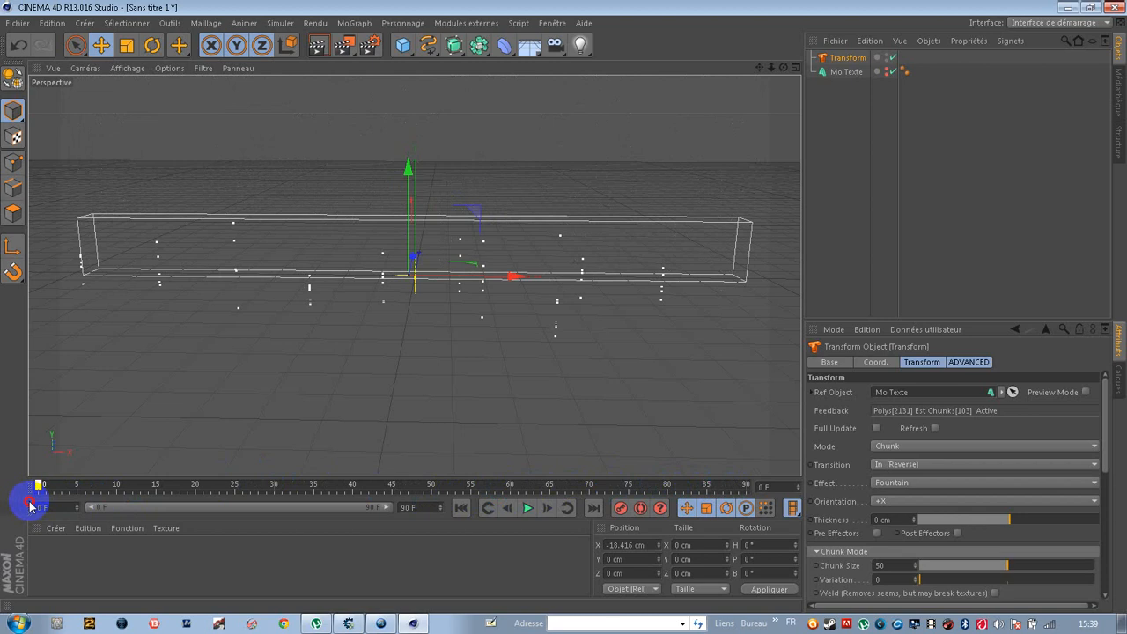
{"action": "left_click_drag", "start_coordinate": [199, 478], "coordinate": [224, 477]}
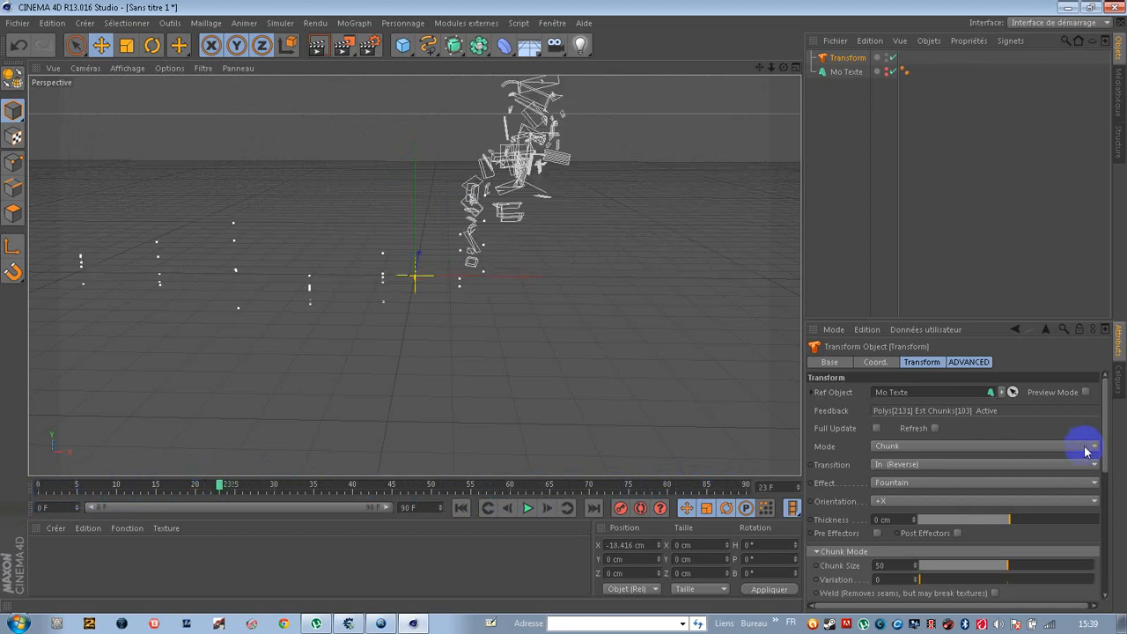
Change the Transform effect to Nail Gun and preview the animation from frame 0 to frame 30.
{"action": "left_click", "coordinate": [981, 481]}
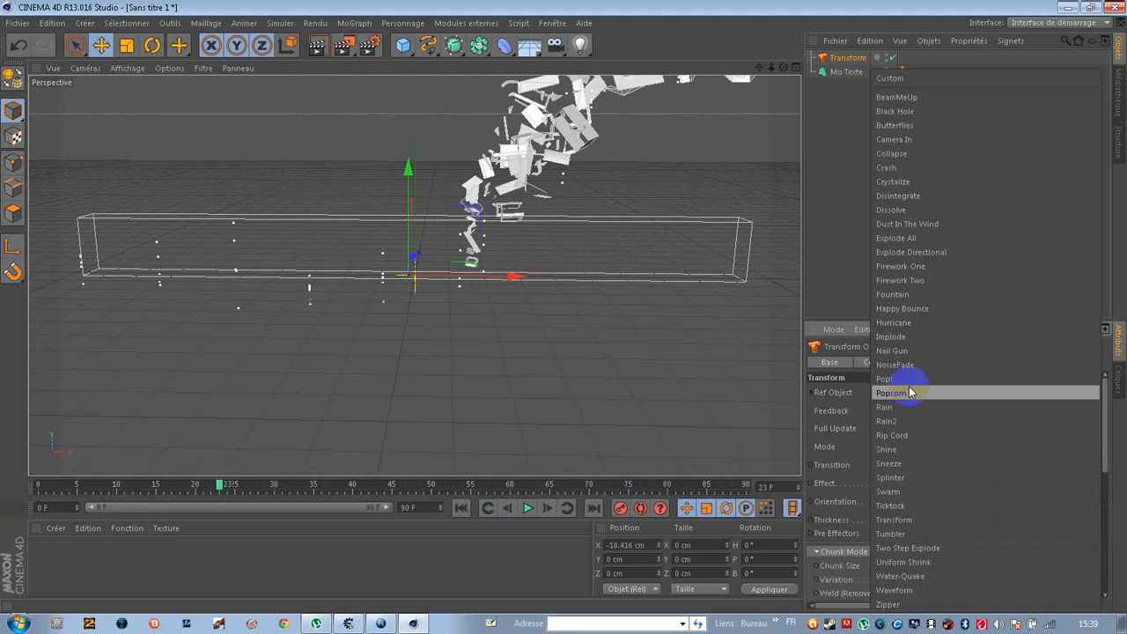
{"action": "left_click", "coordinate": [914, 352]}
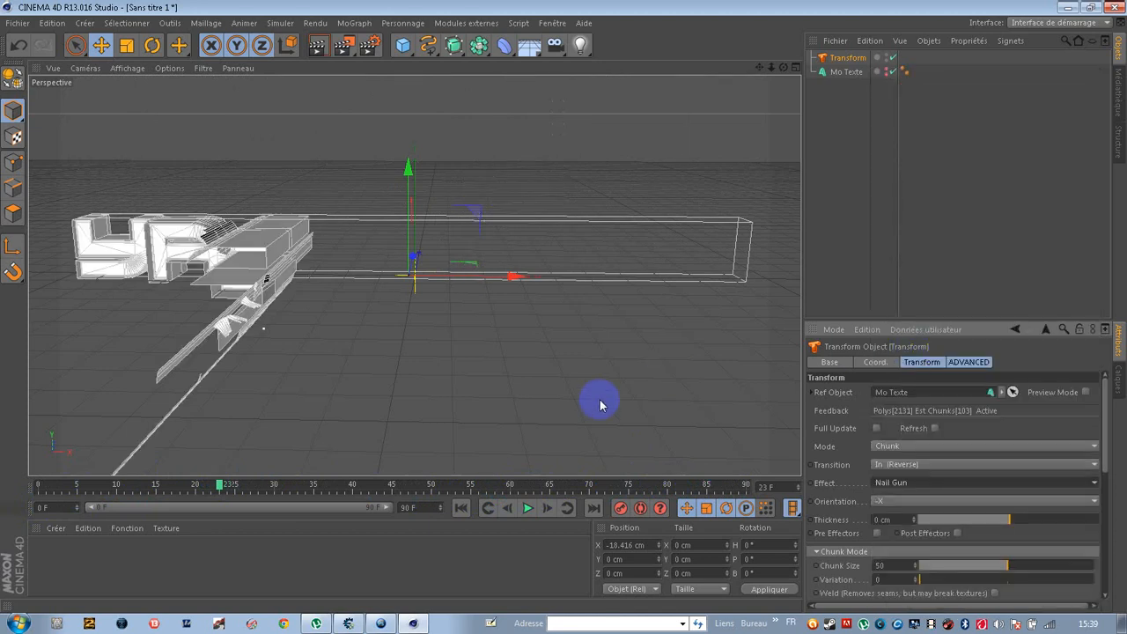
{"action": "left_click_drag", "start_coordinate": [234, 469], "coordinate": [2, 489]}
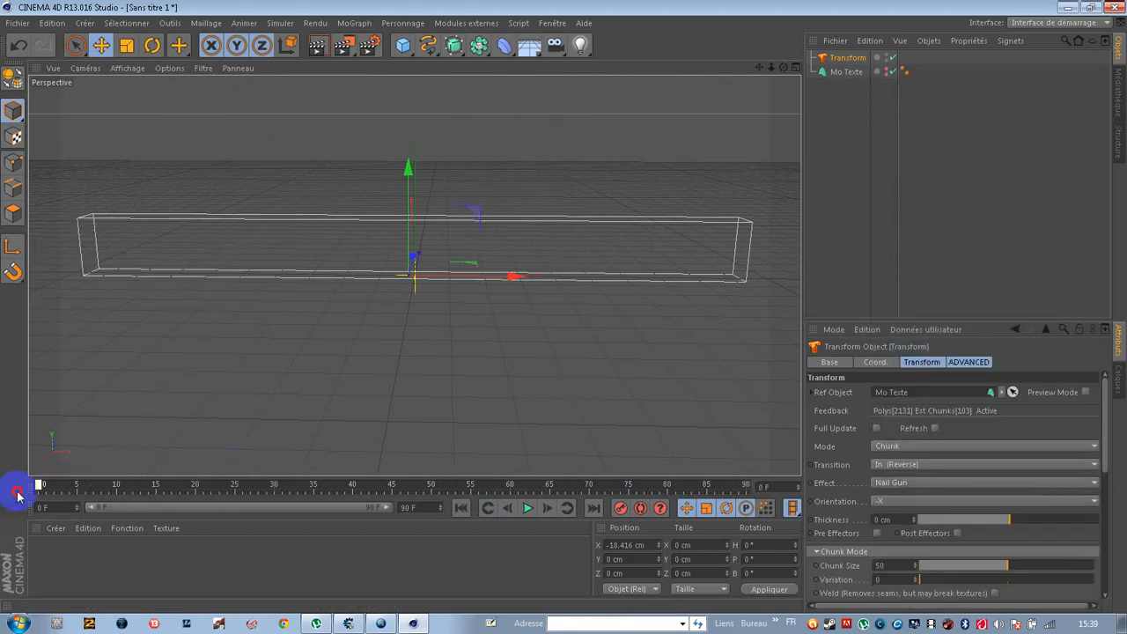
{"action": "left_click_drag", "start_coordinate": [80, 486], "coordinate": [275, 483]}
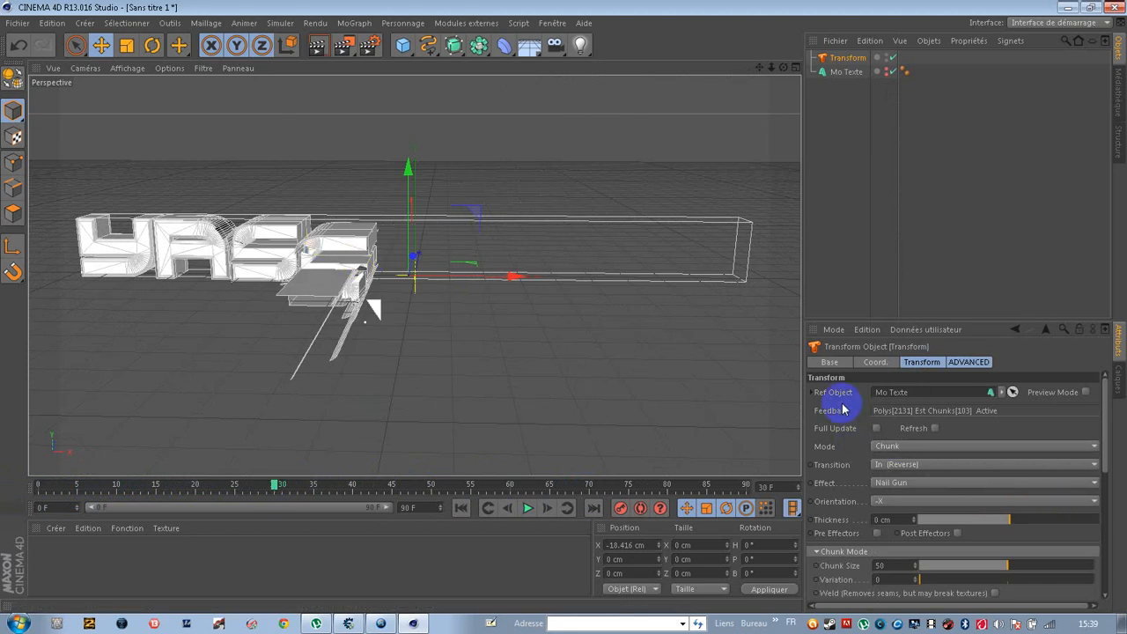
Set the Transform object's movement to 486 cm and its rotation to 275°.
{"action": "scroll", "coordinate": [860, 407], "scroll_direction": "down", "scroll_amount": 3}
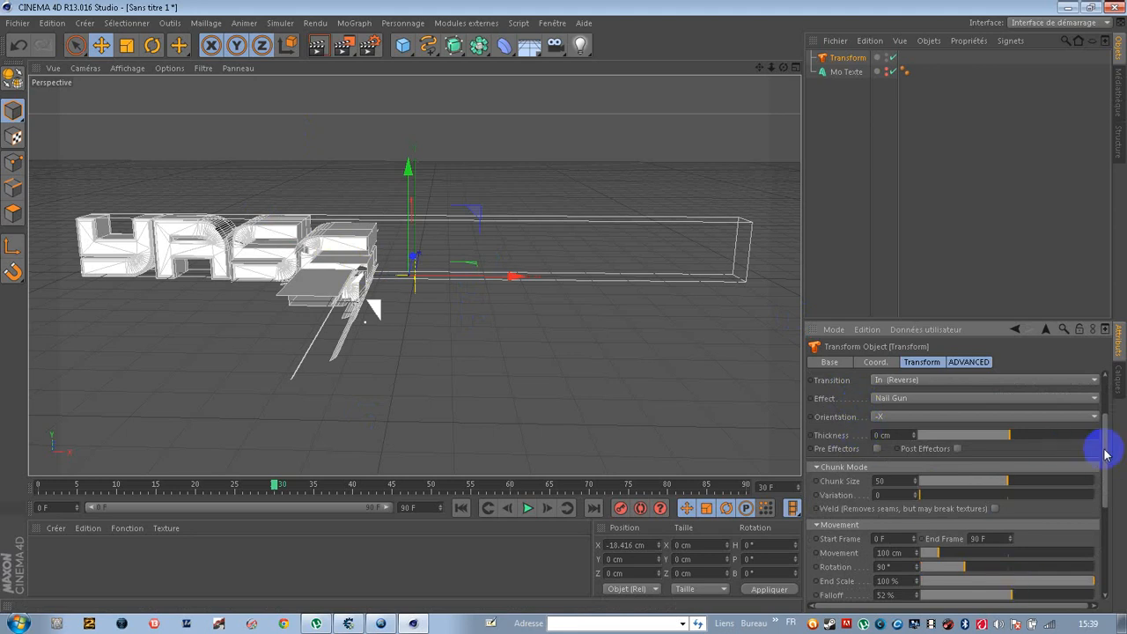
{"action": "left_click_drag", "start_coordinate": [1106, 459], "coordinate": [1103, 492]}
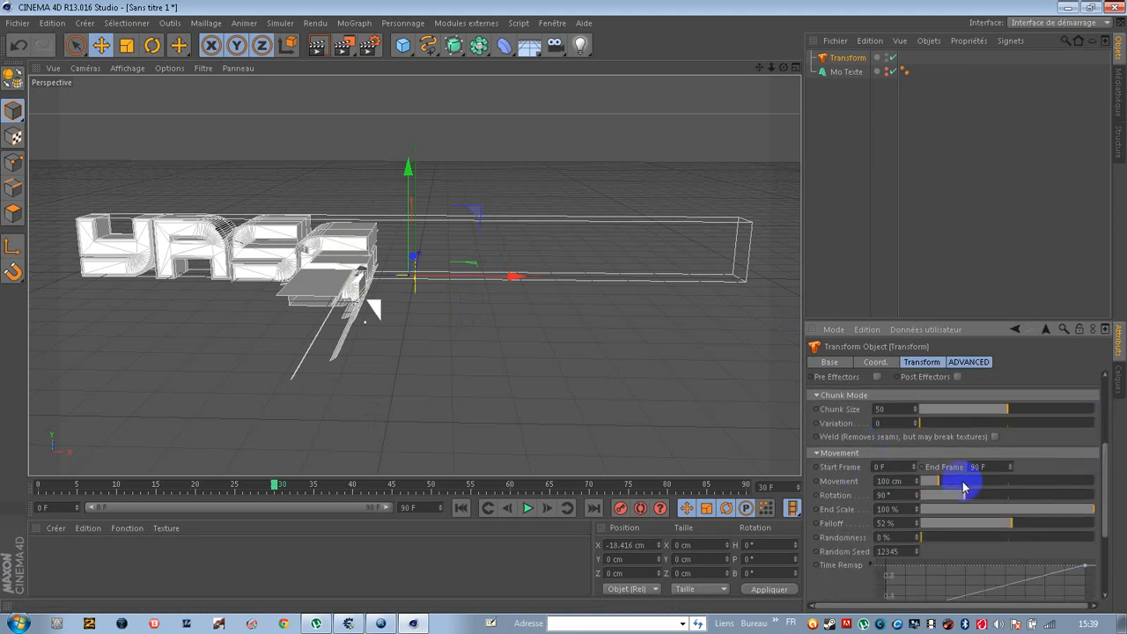
{"action": "left_click_drag", "start_coordinate": [941, 483], "coordinate": [1006, 480]}
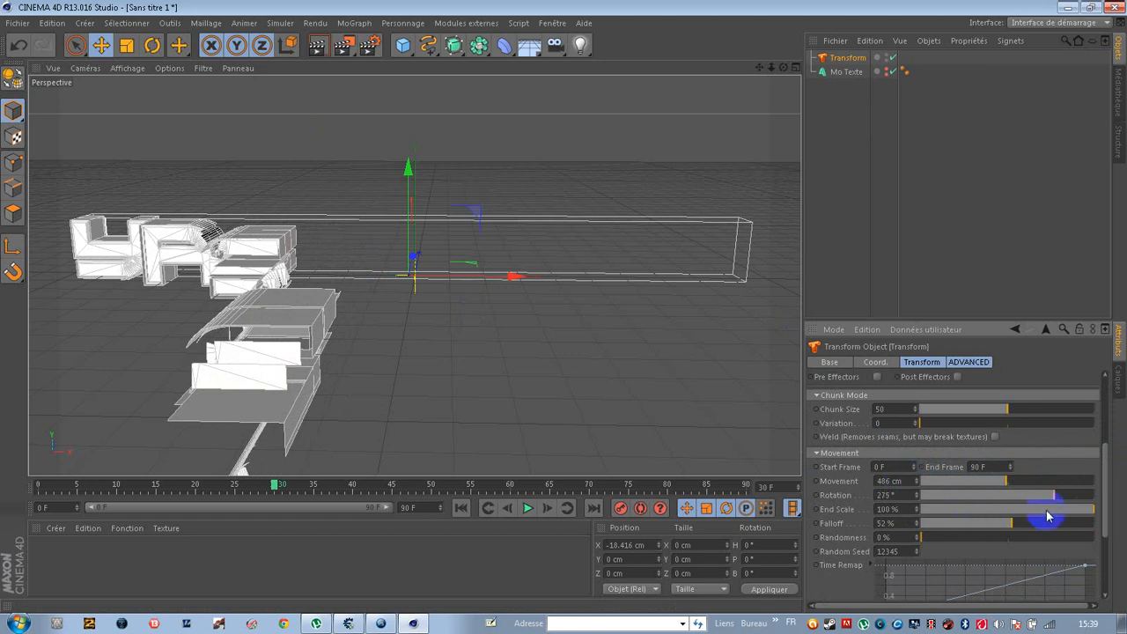
{"action": "left_click_drag", "start_coordinate": [1060, 516], "coordinate": [1123, 525]}
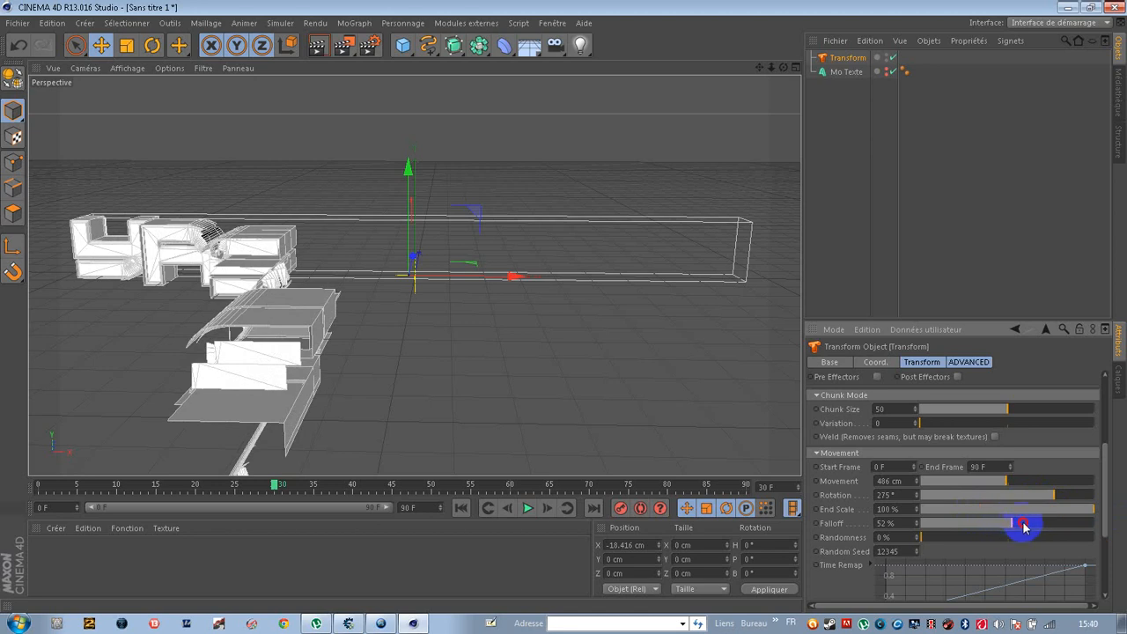
Try a falloff of 53% and a randomness of 43%, previewing the animation up to frame 35.
{"action": "left_click_drag", "start_coordinate": [1024, 526], "coordinate": [1123, 525]}
{"action": "left_click_drag", "start_coordinate": [988, 524], "coordinate": [1015, 525]}
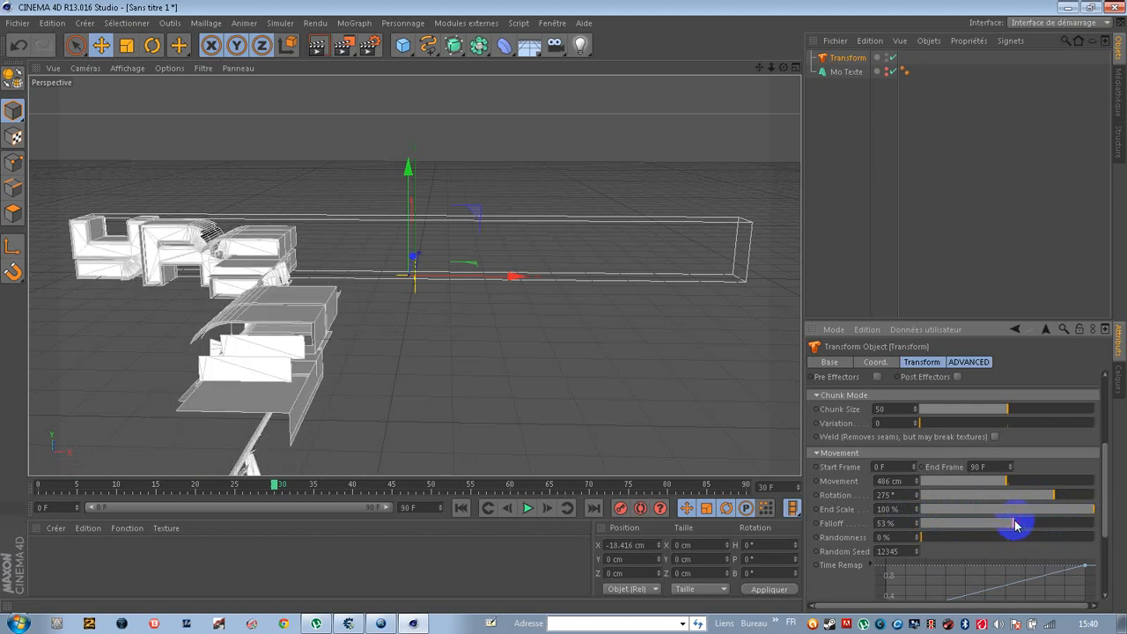
{"action": "mouse_move", "coordinate": [937, 538]}
{"action": "left_mouse_down"}
{"action": "mouse_move", "coordinate": [1031, 538]}
{"action": "mouse_move", "coordinate": [949, 541]}
{"action": "left_mouse_up"}
{"action": "mouse_move", "coordinate": [950, 541]}
{"action": "left_mouse_down"}
{"action": "mouse_move", "coordinate": [965, 536]}
{"action": "mouse_move", "coordinate": [960, 543]}
{"action": "left_mouse_up"}
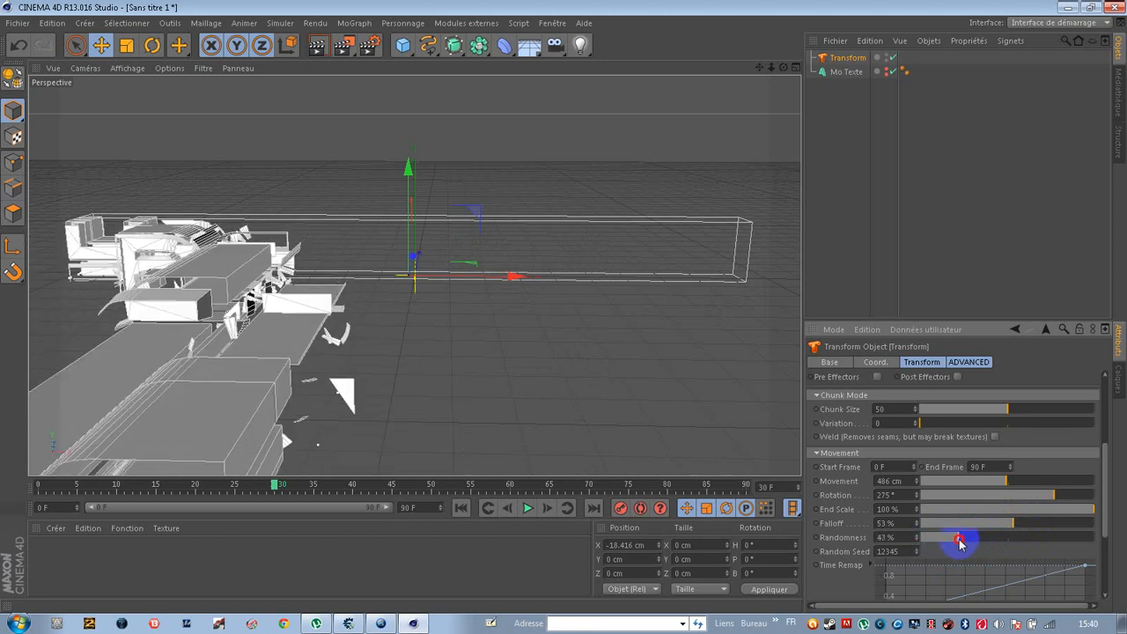
{"action": "left_click", "coordinate": [227, 489]}
{"action": "left_click_drag", "start_coordinate": [228, 487], "coordinate": [314, 489]}
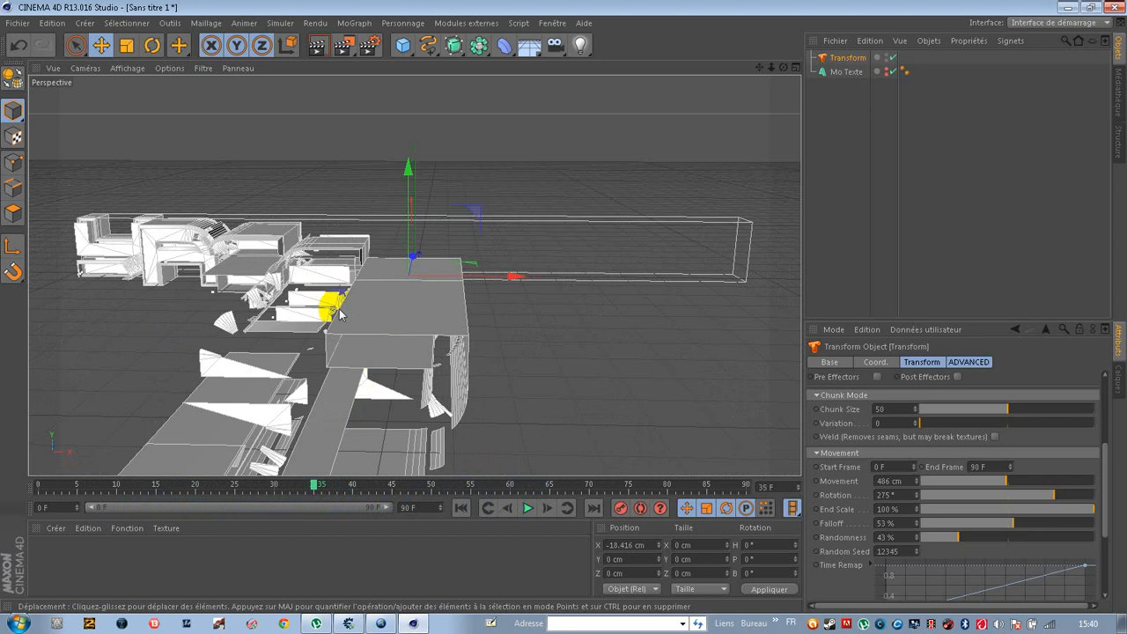
Set the Transform object's falloff to 50% and its randomness to 42%.
{"action": "left_click", "coordinate": [1007, 523]}
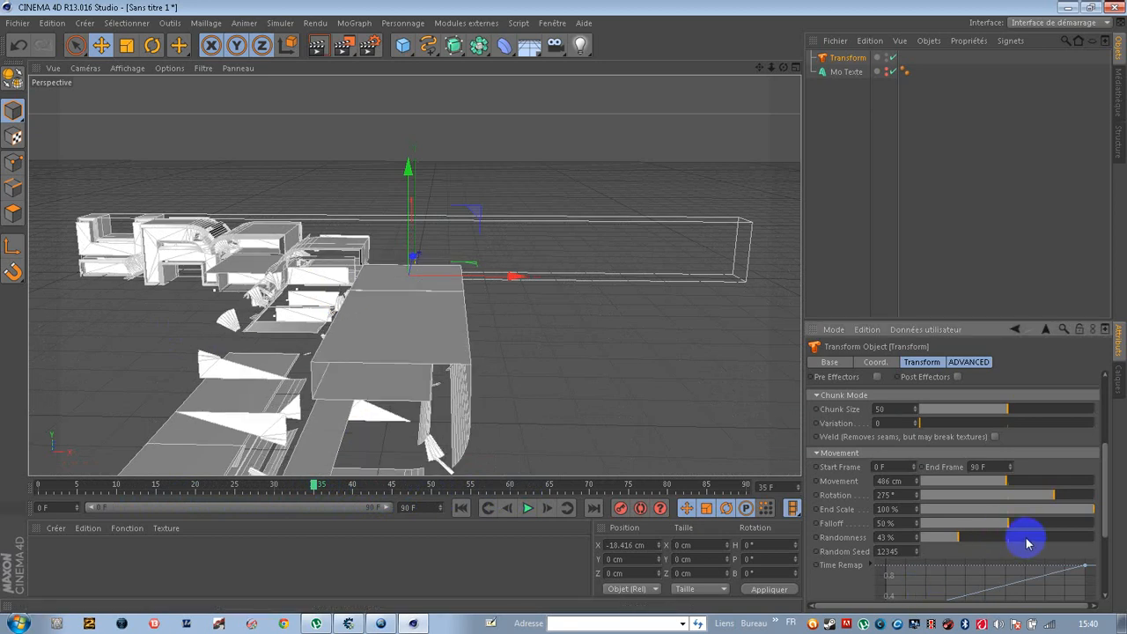
{"action": "left_click_drag", "start_coordinate": [1109, 486], "coordinate": [1107, 518]}
{"action": "left_click", "coordinate": [970, 407]}
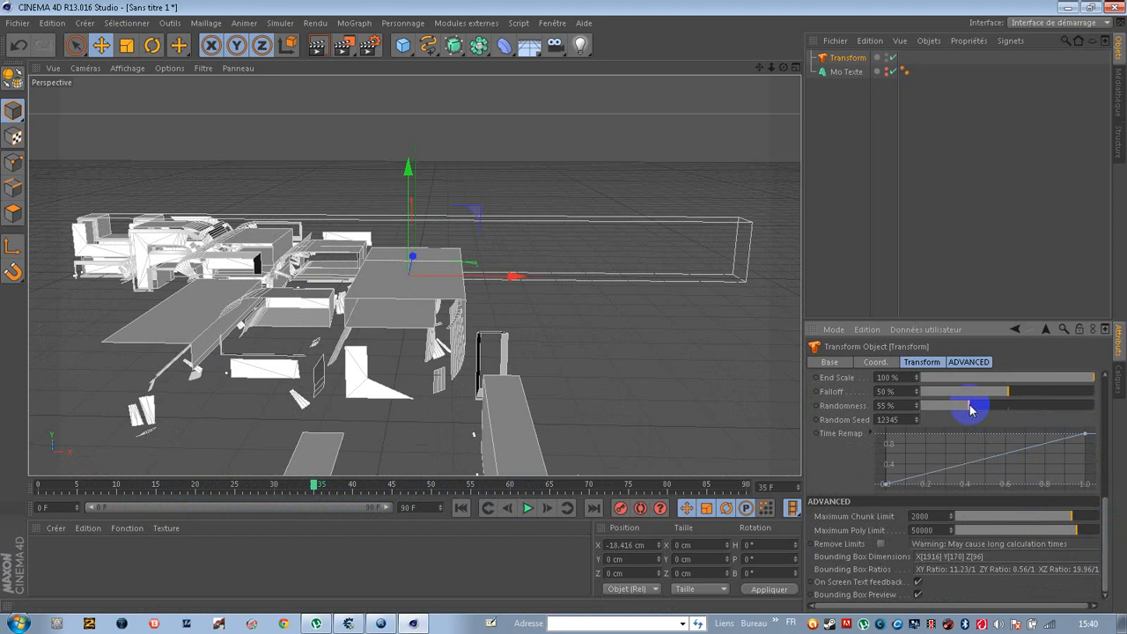
{"action": "mouse_move", "coordinate": [960, 406]}
{"action": "left_mouse_down"}
{"action": "mouse_move", "coordinate": [939, 406]}
{"action": "mouse_move", "coordinate": [963, 419]}
{"action": "mouse_move", "coordinate": [952, 423]}
{"action": "left_mouse_up"}
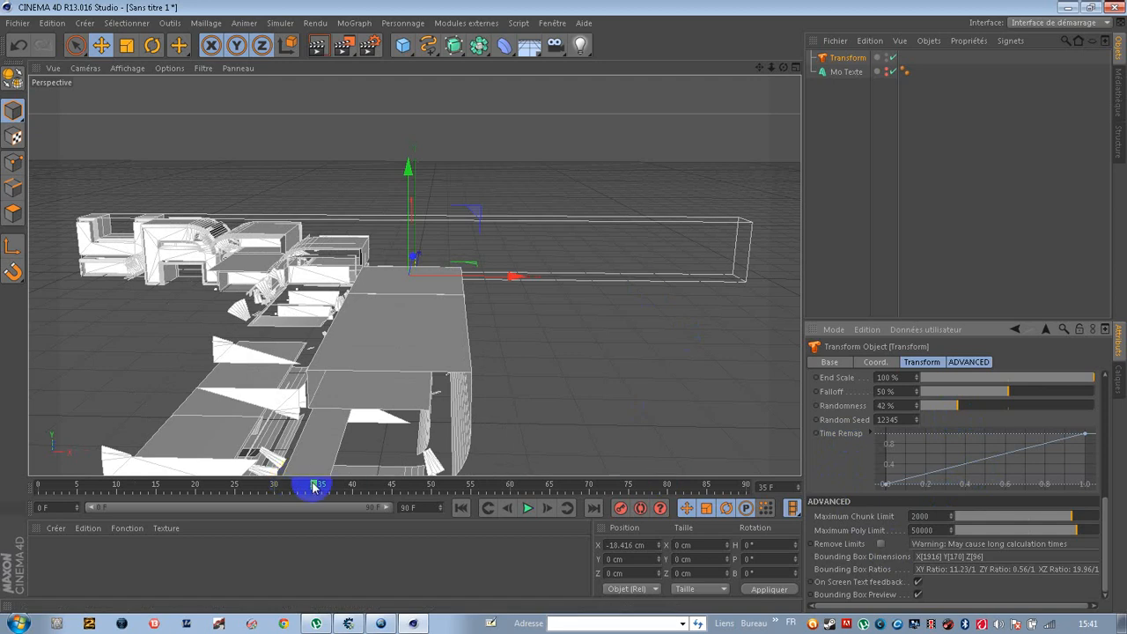
Go to the last frame, 90, and render the perspective view to check the assembled text.
{"action": "left_click", "coordinate": [574, 508]}
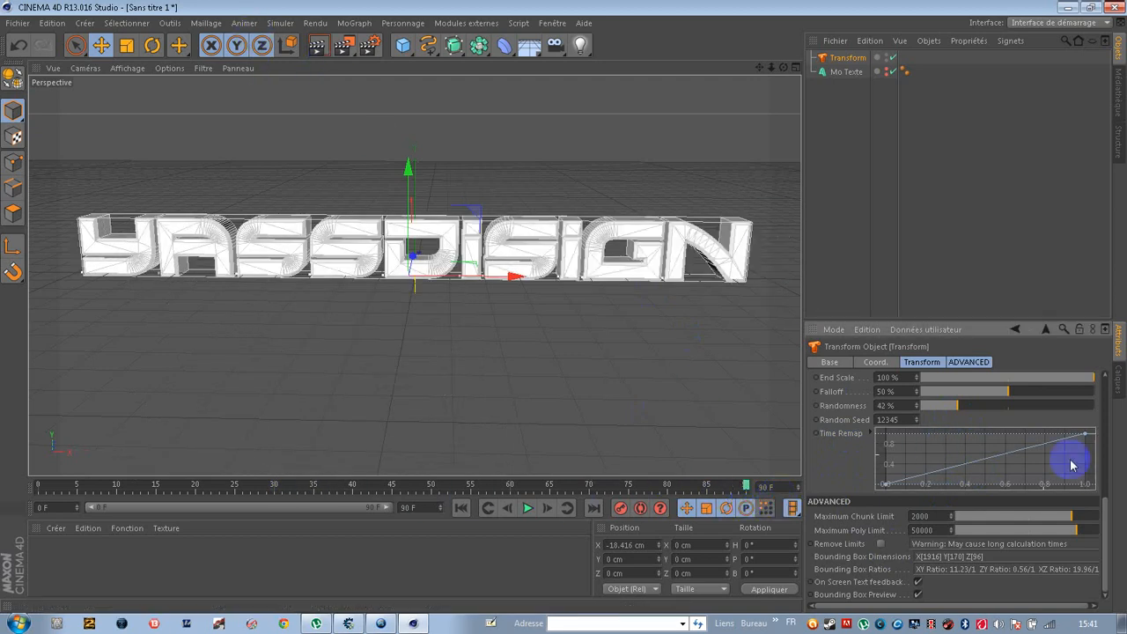
{"action": "left_click_drag", "start_coordinate": [1108, 518], "coordinate": [959, 434]}
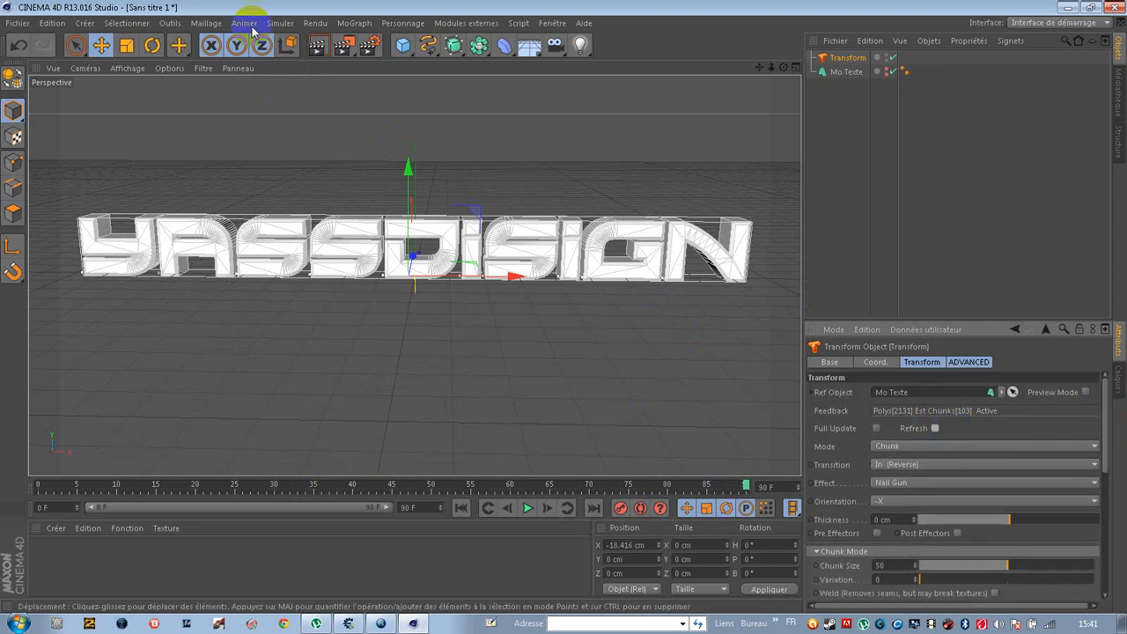
{"action": "left_click", "coordinate": [318, 47]}
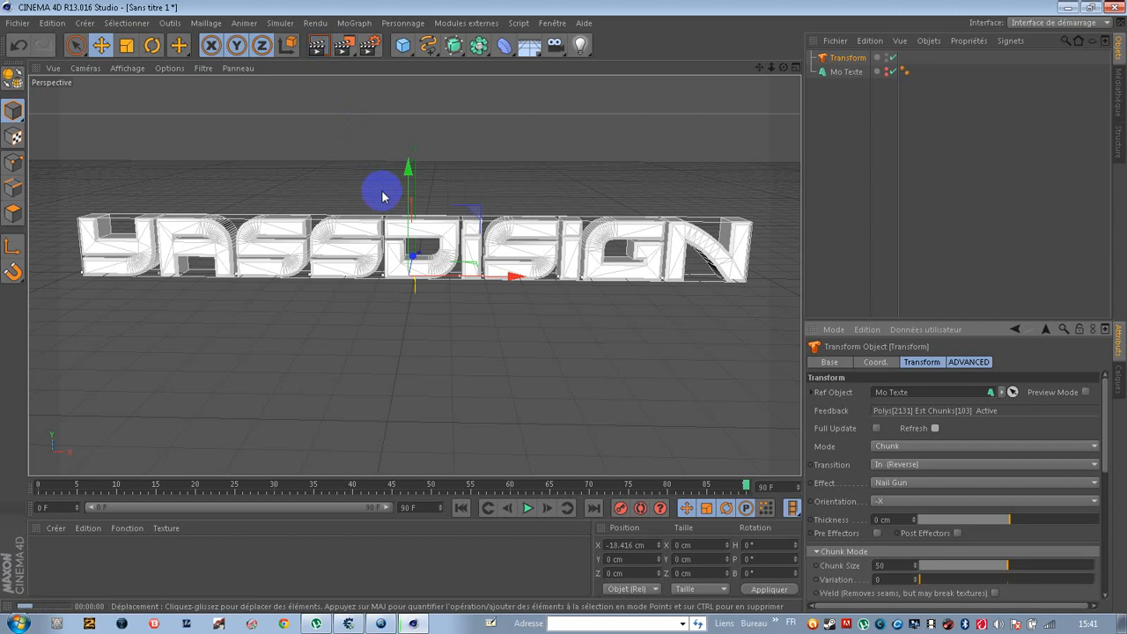
{"action": "left_click", "coordinate": [396, 316]}
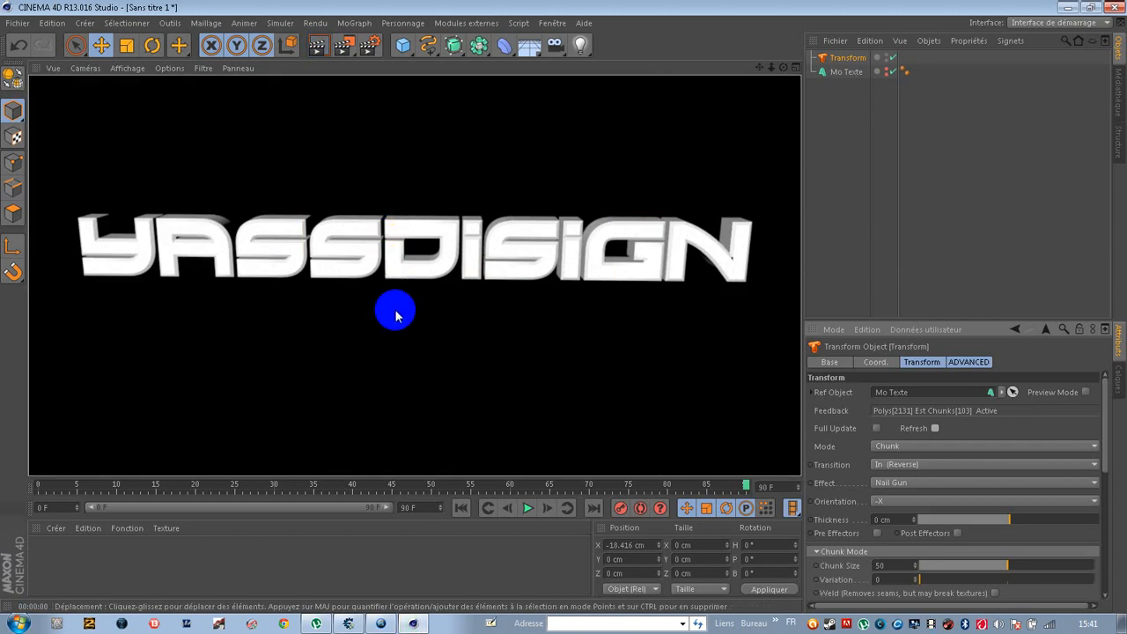
Enable the Weld option in the Transform object's chunk mode settings and refresh the object.
{"action": "left_click", "coordinate": [496, 290]}
{"action": "left_click", "coordinate": [1024, 487]}
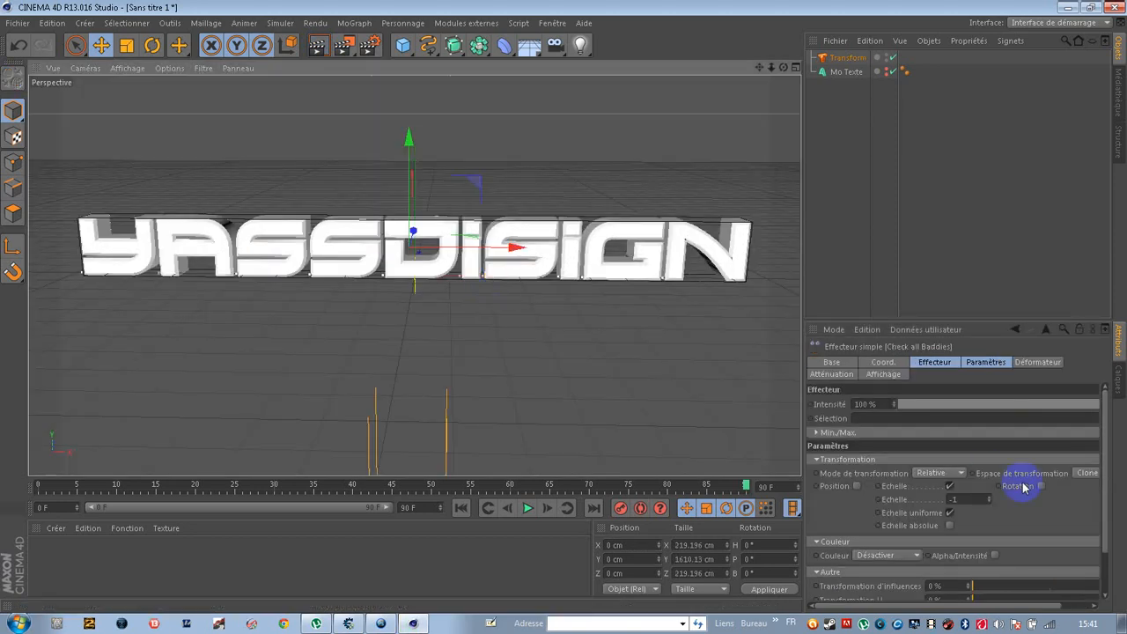
{"action": "left_click", "coordinate": [847, 58]}
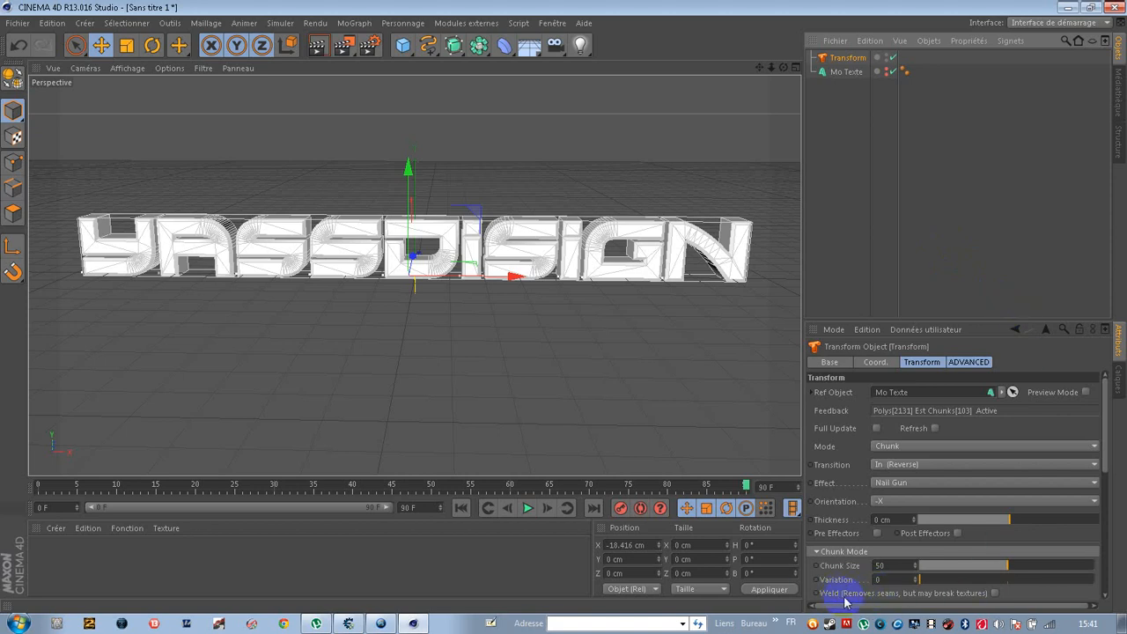
{"action": "left_click", "coordinate": [994, 593]}
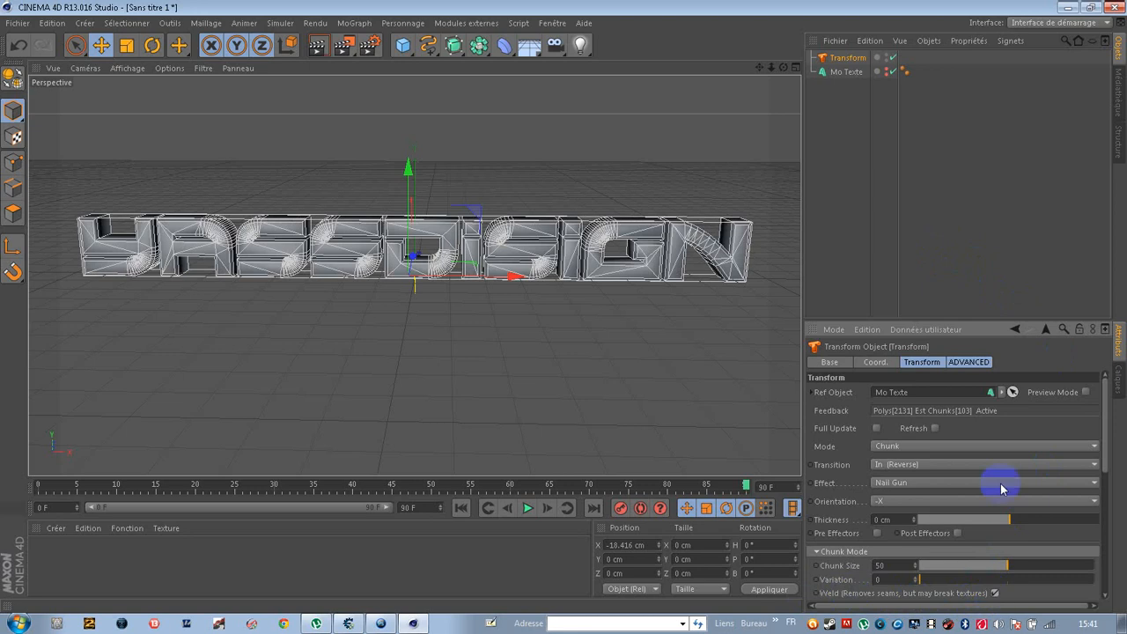
{"action": "left_click", "coordinate": [935, 428]}
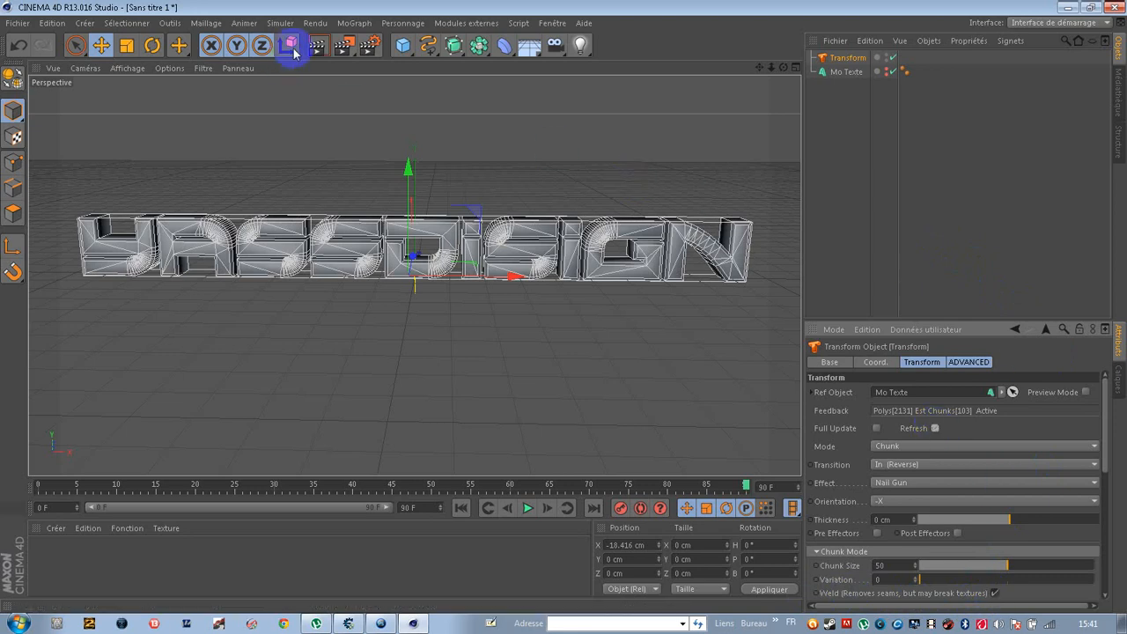
Render the perspective view to check the welded text, and reselect the Transform object.
{"action": "key", "text": "ctrl+r"}
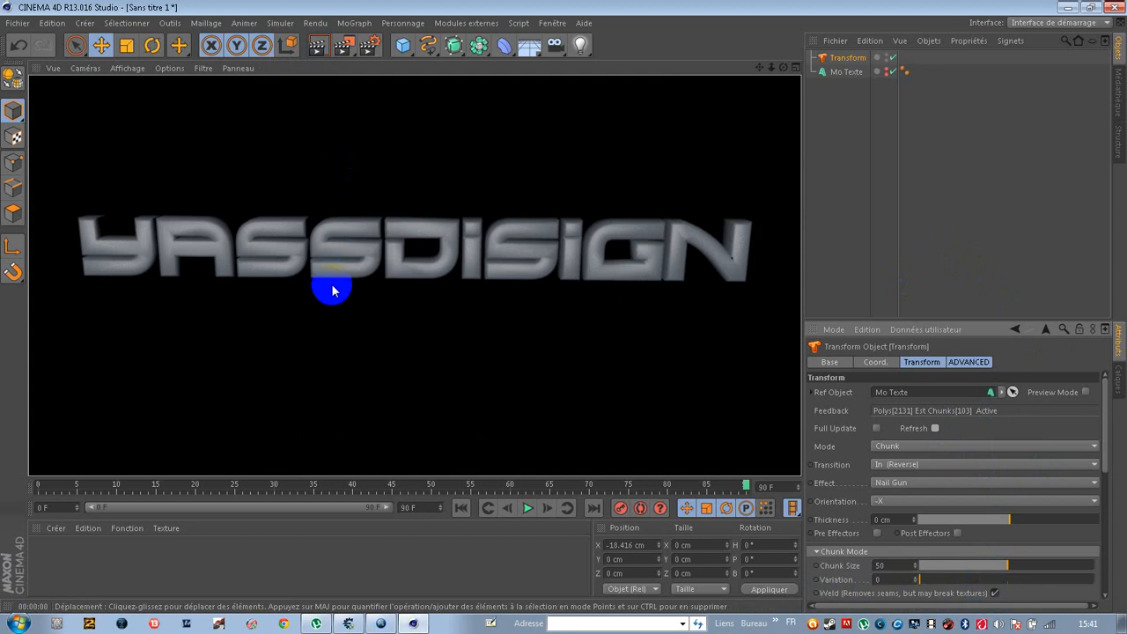
{"action": "left_click", "coordinate": [631, 188]}
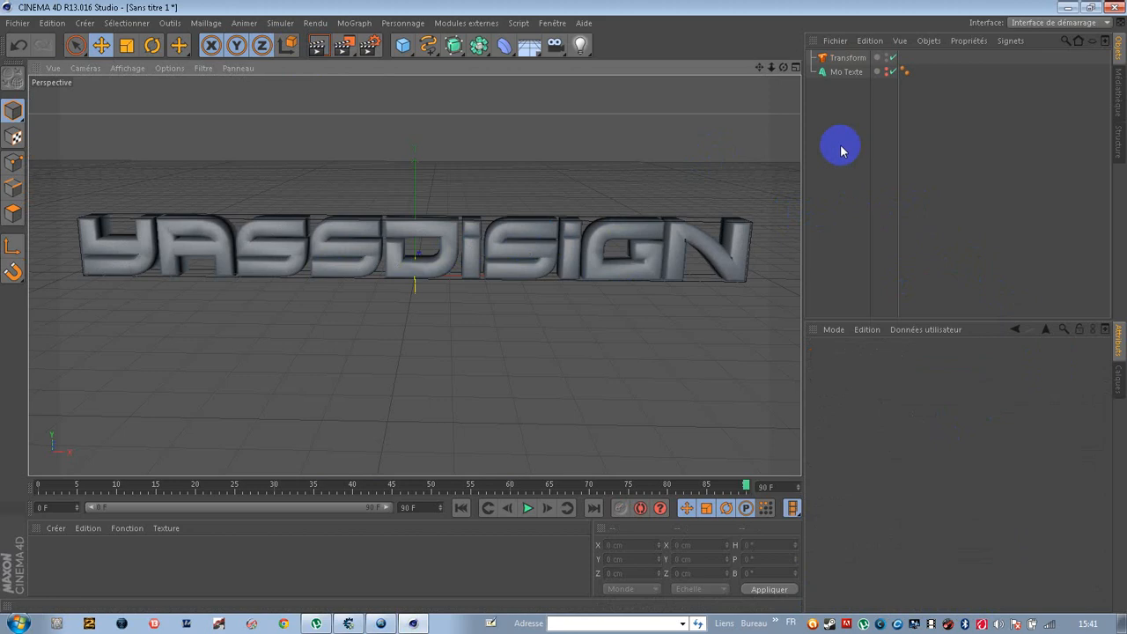
{"action": "left_click", "coordinate": [847, 59]}
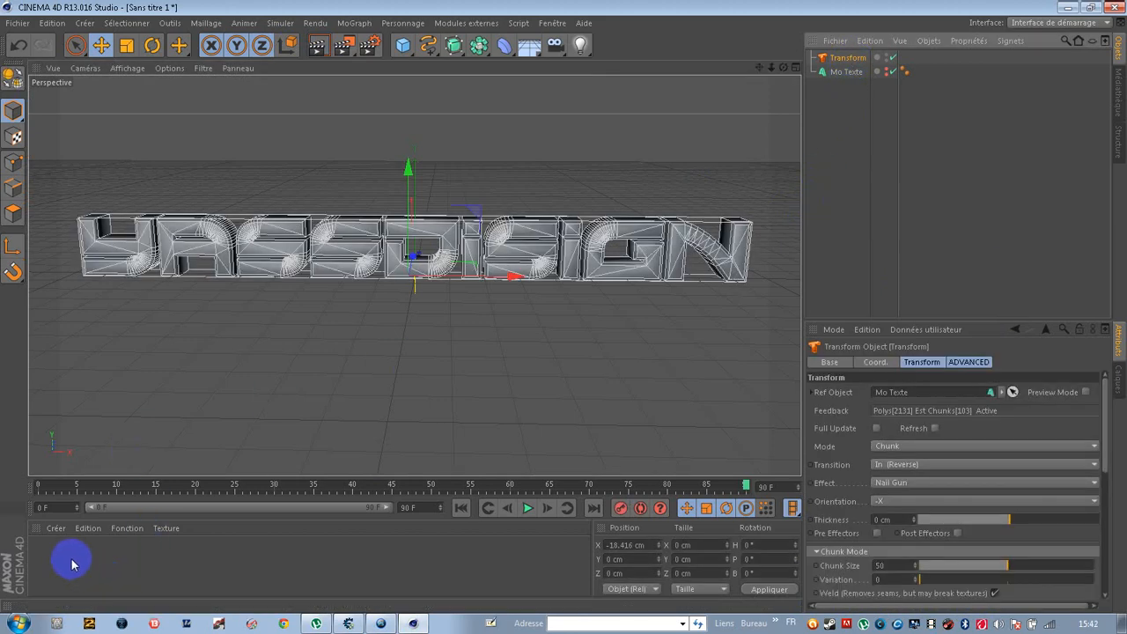
Create a new material and set its colour to dark blue, RGB 0, 22, 111.
{"action": "double_click", "coordinate": [101, 560]}
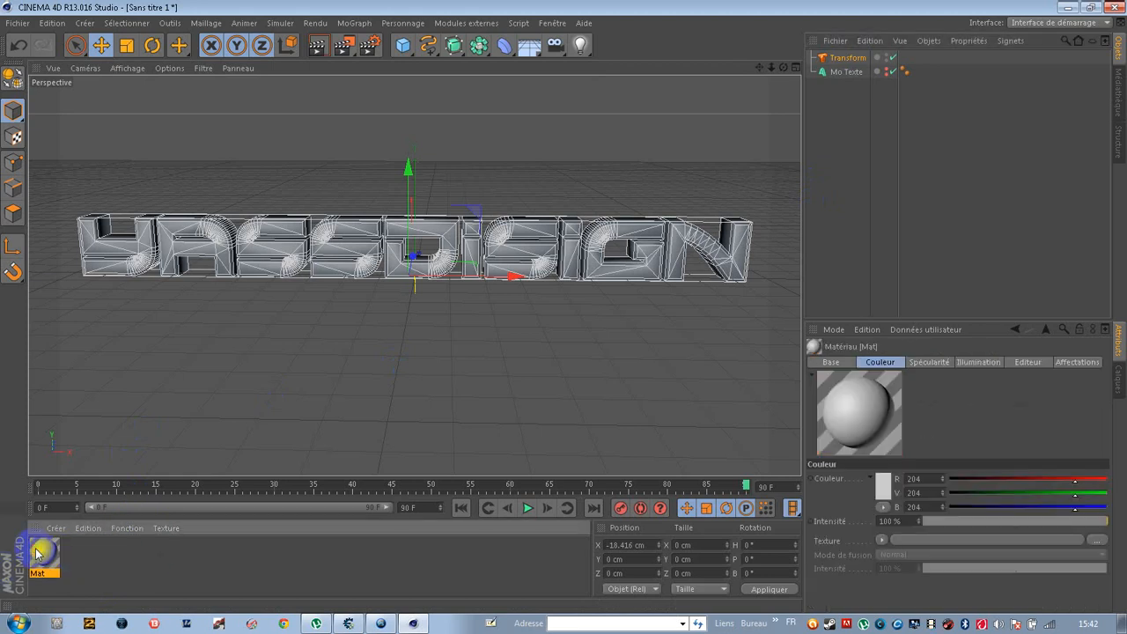
{"action": "double_click", "coordinate": [37, 553]}
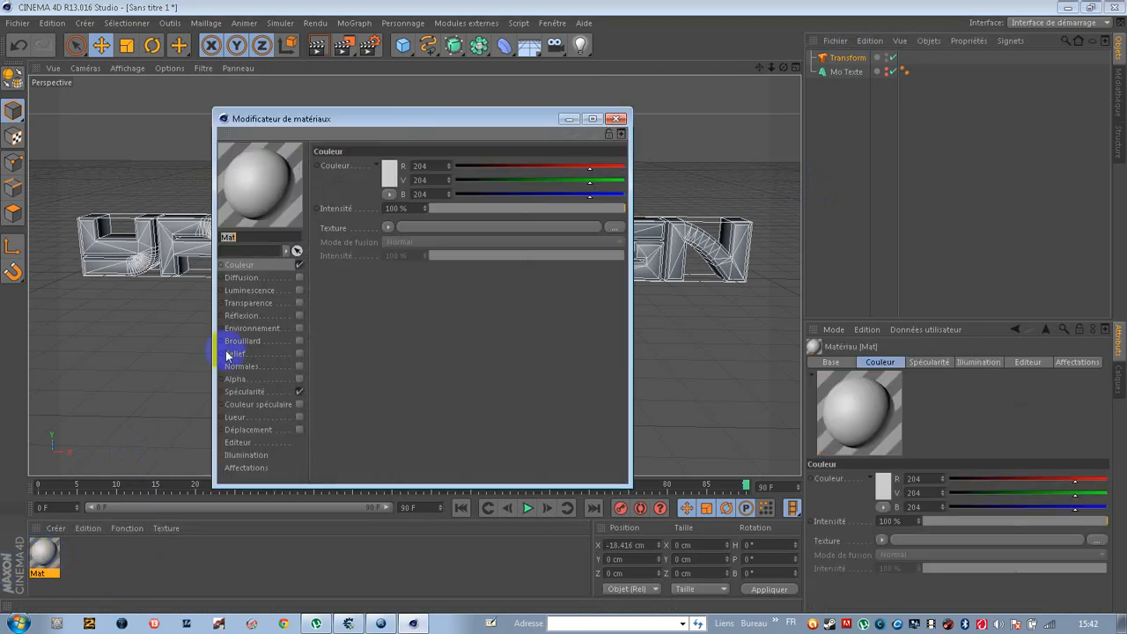
{"action": "left_click", "coordinate": [395, 168]}
{"action": "left_click_drag", "start_coordinate": [370, 146], "coordinate": [408, 164]}
{"action": "left_click", "coordinate": [445, 114]}
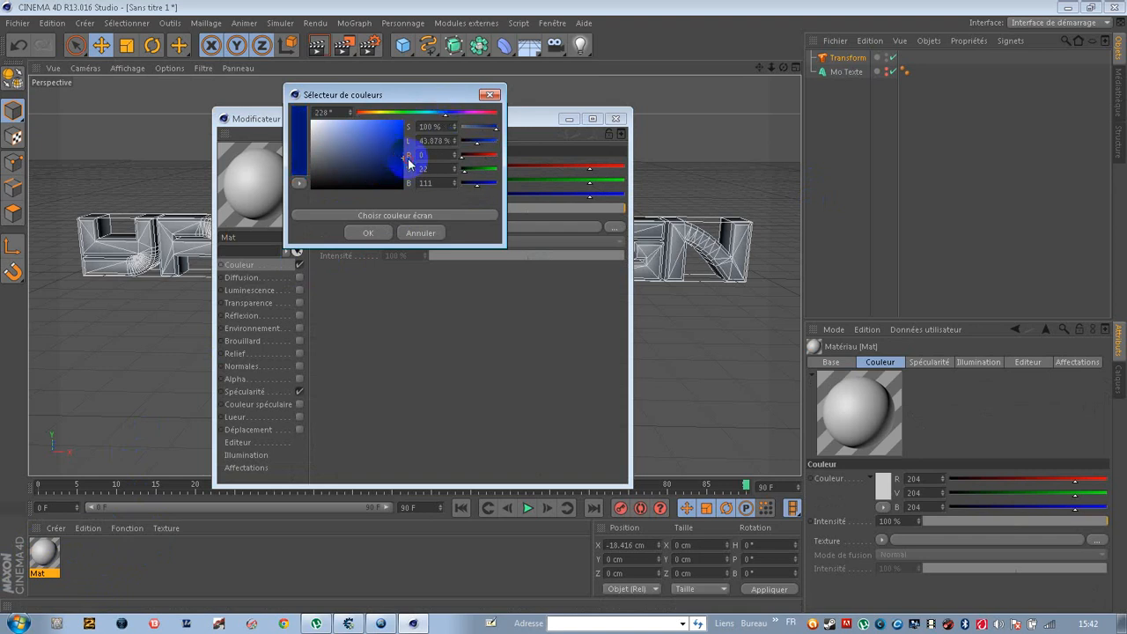
{"action": "left_click", "coordinate": [366, 234]}
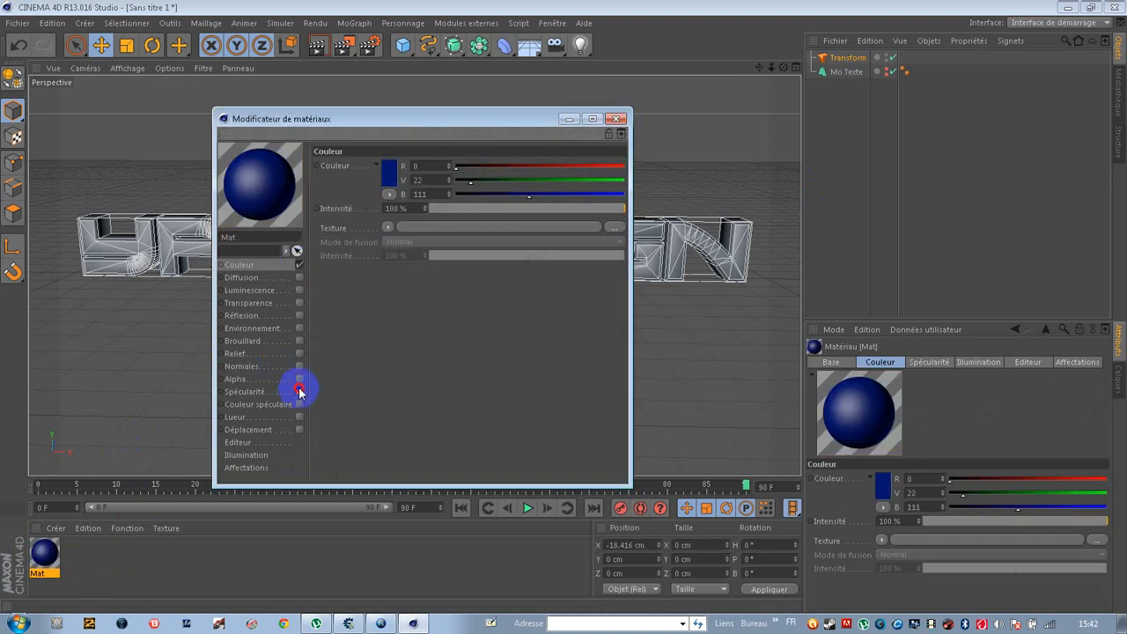
Disable the blue material's specularity and enable its reflection at 29% intensity.
{"action": "left_click", "coordinate": [299, 391]}
{"action": "left_click", "coordinate": [299, 315]}
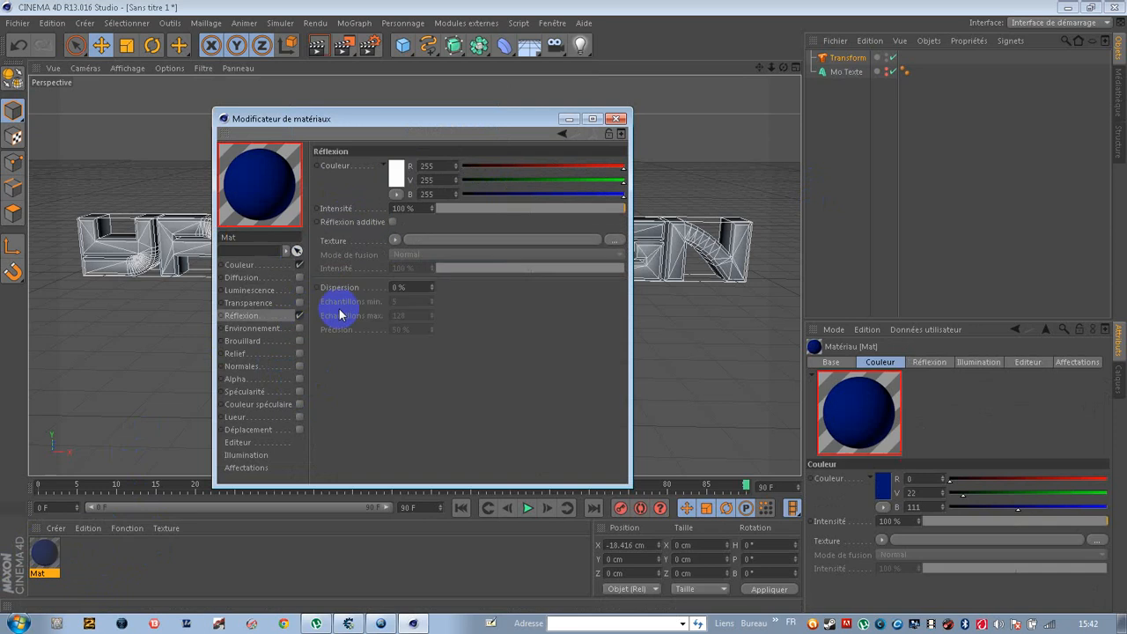
{"action": "left_click_drag", "start_coordinate": [466, 211], "coordinate": [492, 210]}
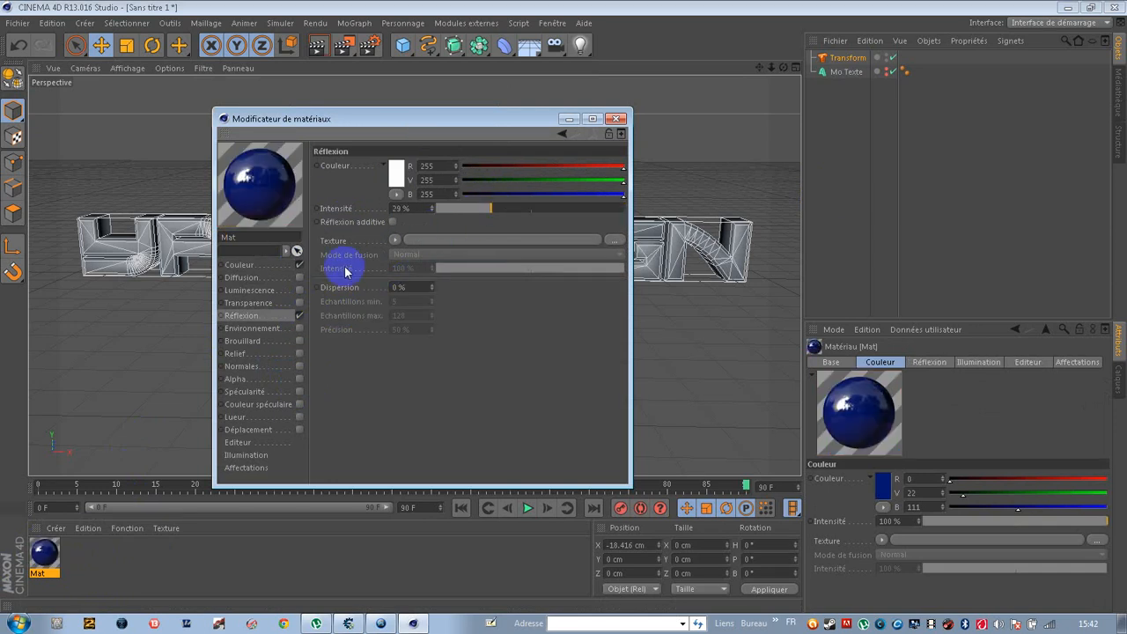
{"action": "left_click", "coordinate": [620, 119]}
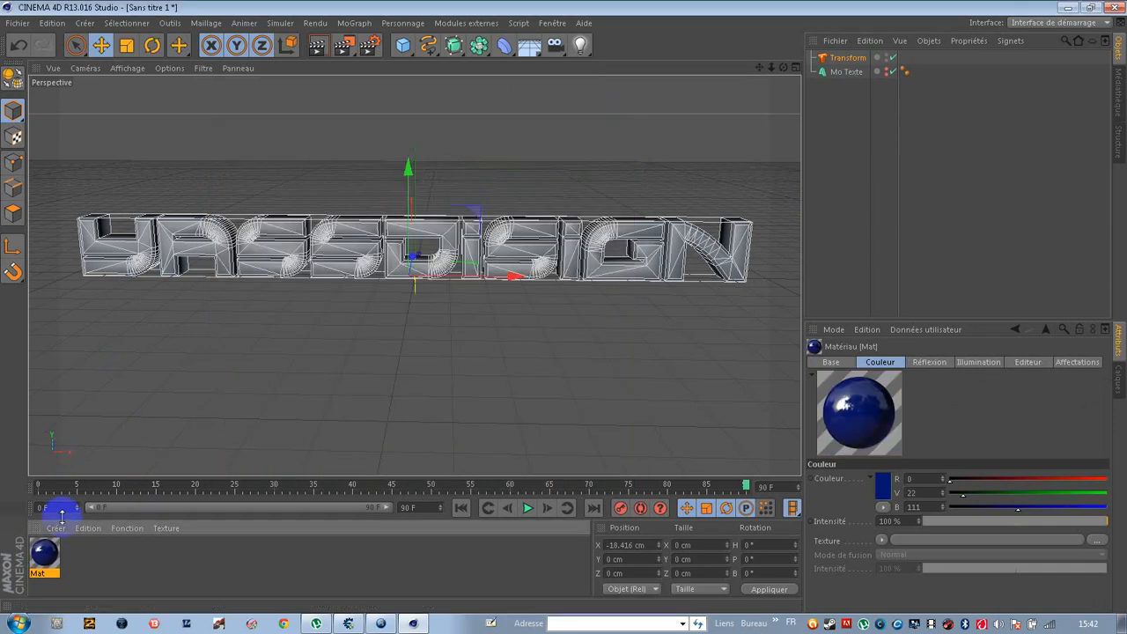
Apply the blue material to the MoGraph text and refresh the Transform object.
{"action": "left_click_drag", "start_coordinate": [44, 552], "coordinate": [361, 259]}
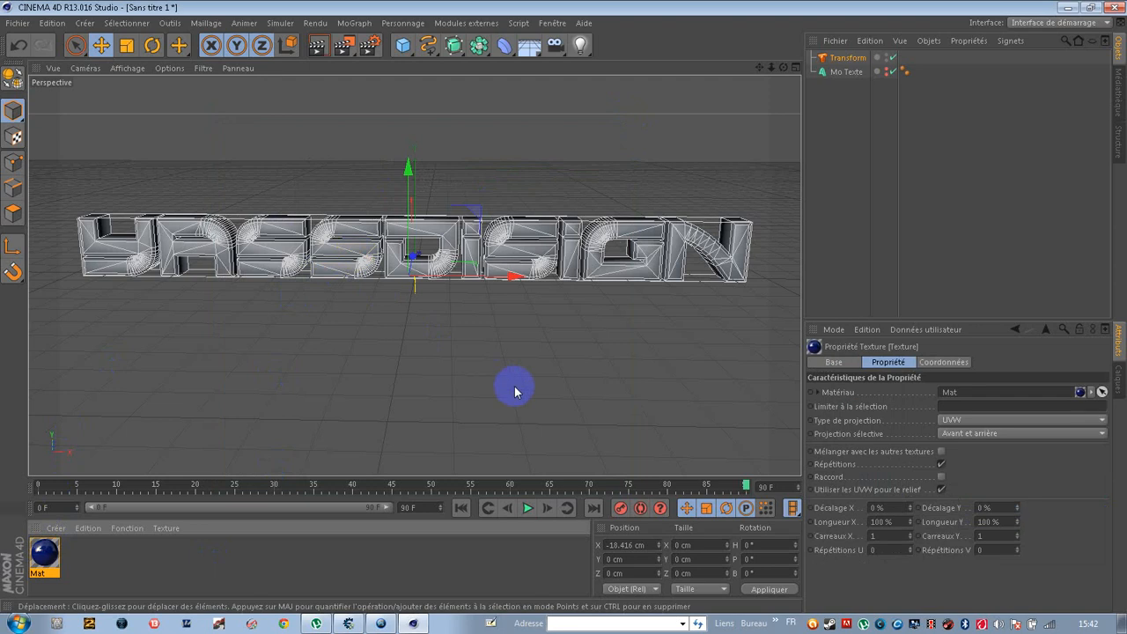
{"action": "left_click", "coordinate": [850, 57]}
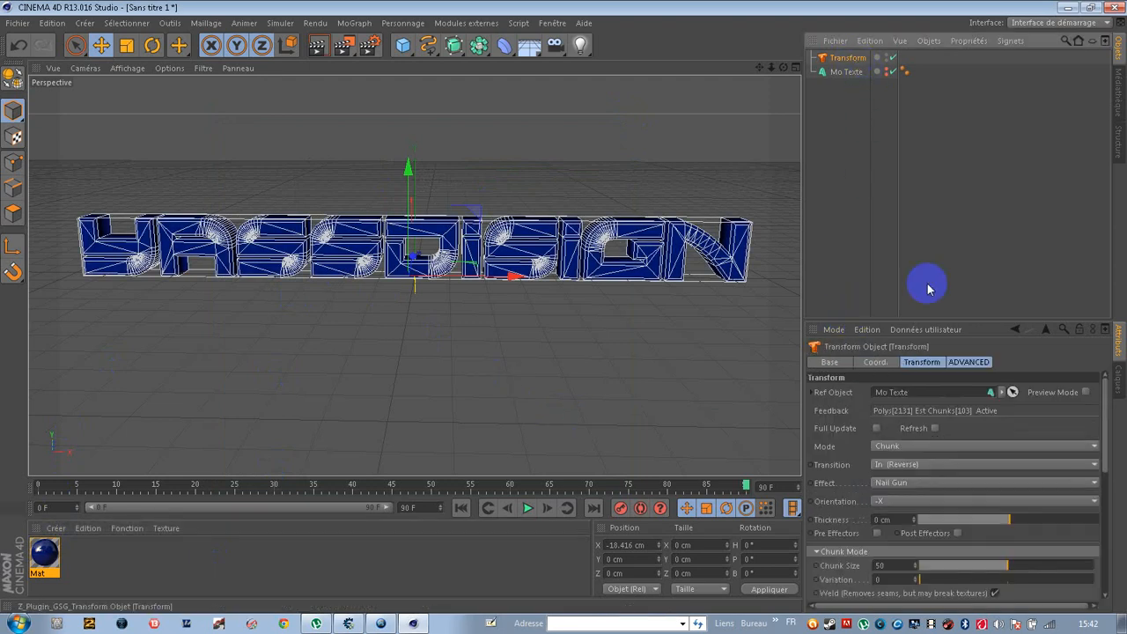
{"action": "left_click", "coordinate": [935, 428]}
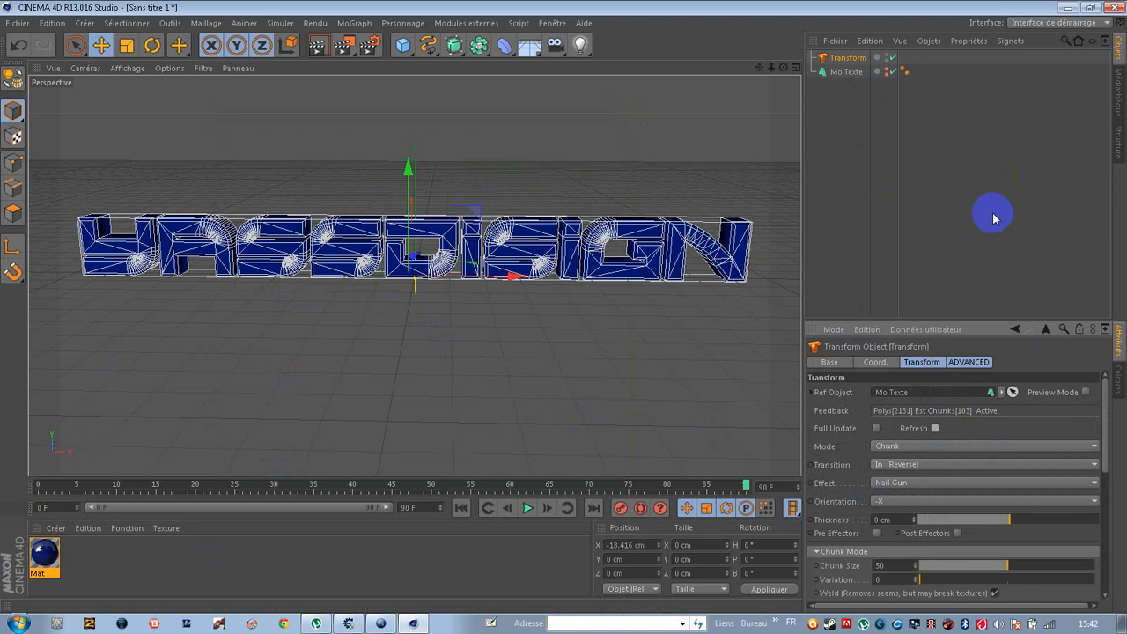
Play the blue text animation from the start, stopping at frame 66.
{"action": "left_click", "coordinate": [855, 144]}
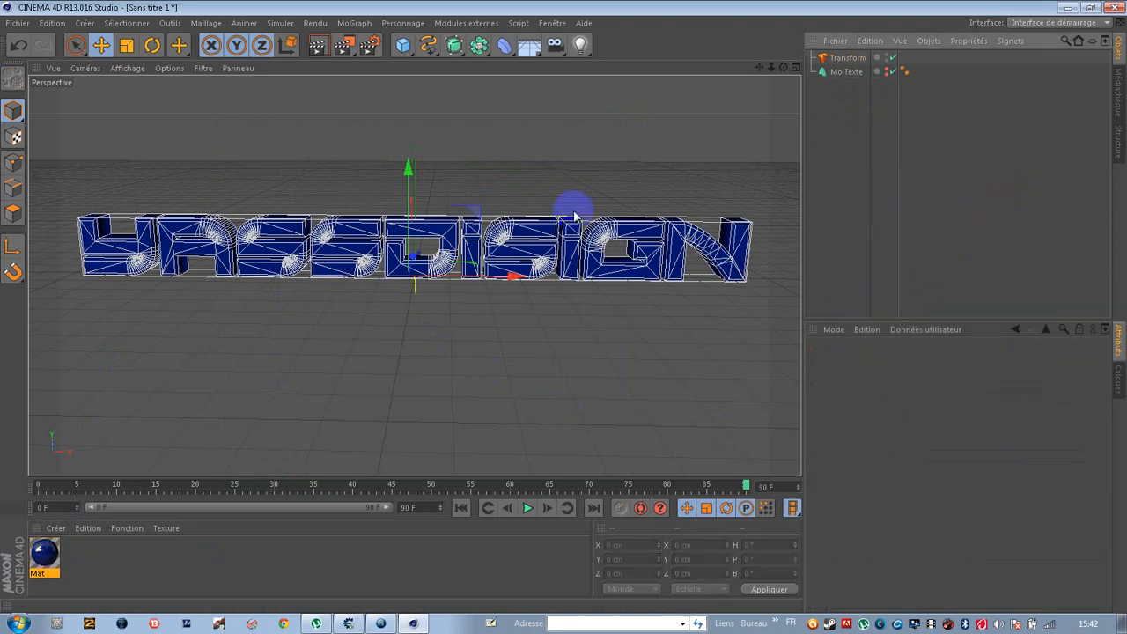
{"action": "left_click", "coordinate": [461, 508]}
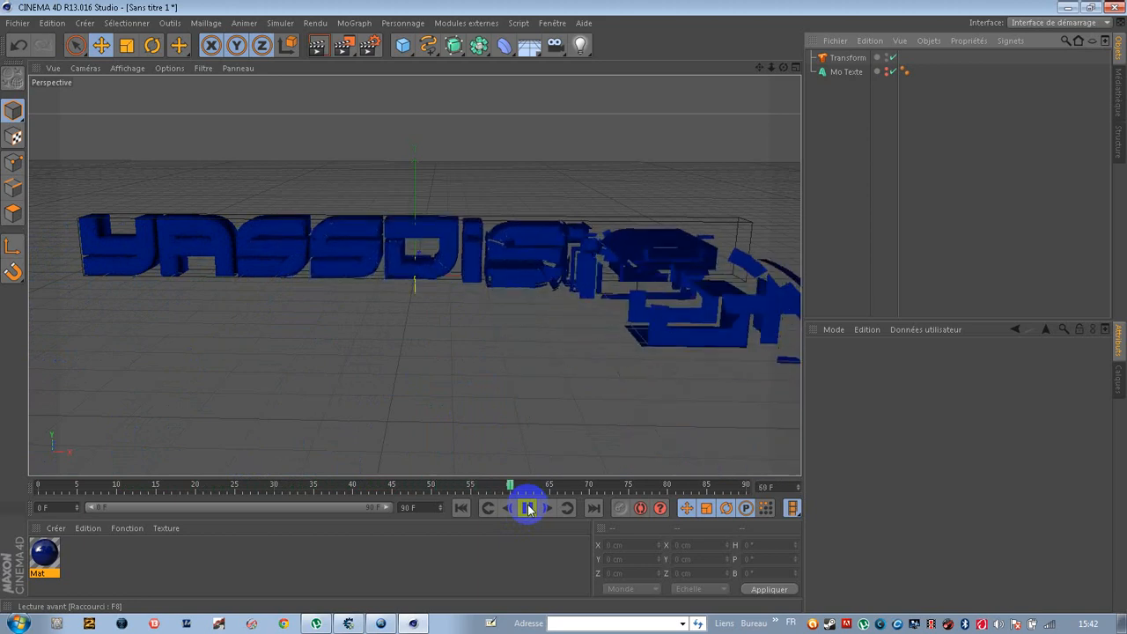
{"action": "left_click", "coordinate": [528, 508]}
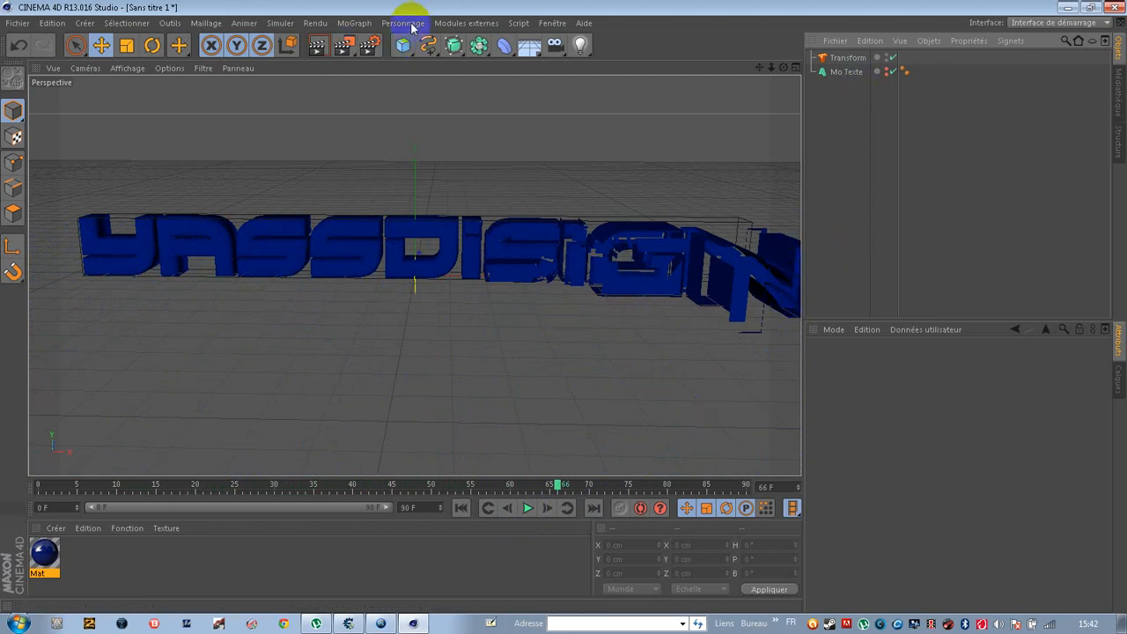
Add a null object and record a keyframe for its coordinates at frame 20.
{"action": "left_click", "coordinate": [424, 49]}
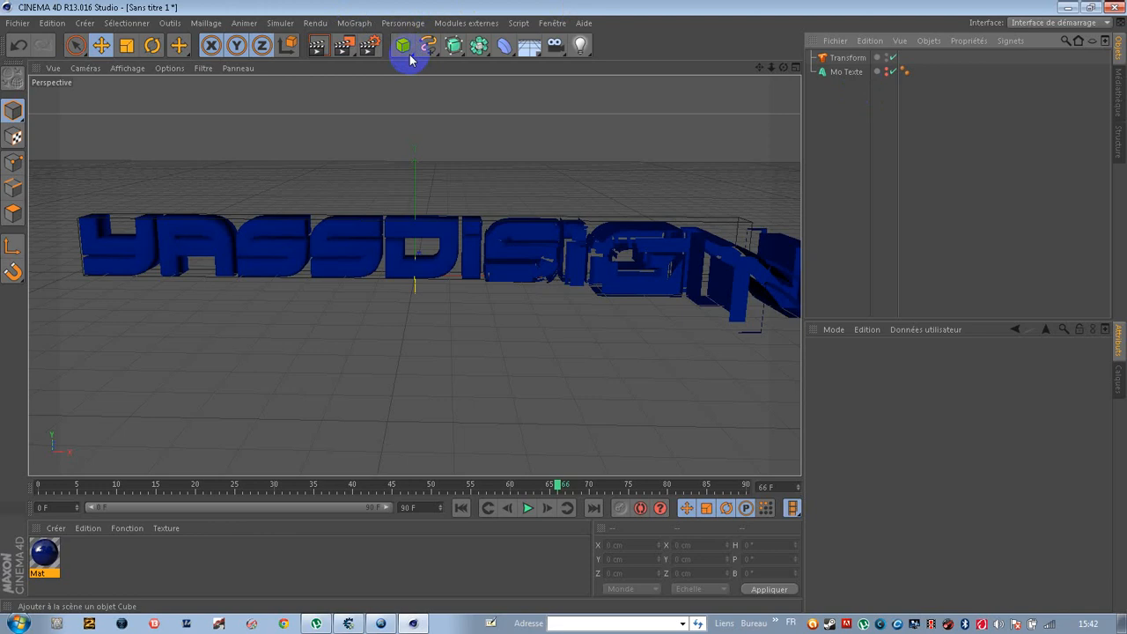
{"action": "left_click_drag", "start_coordinate": [413, 57], "coordinate": [451, 69]}
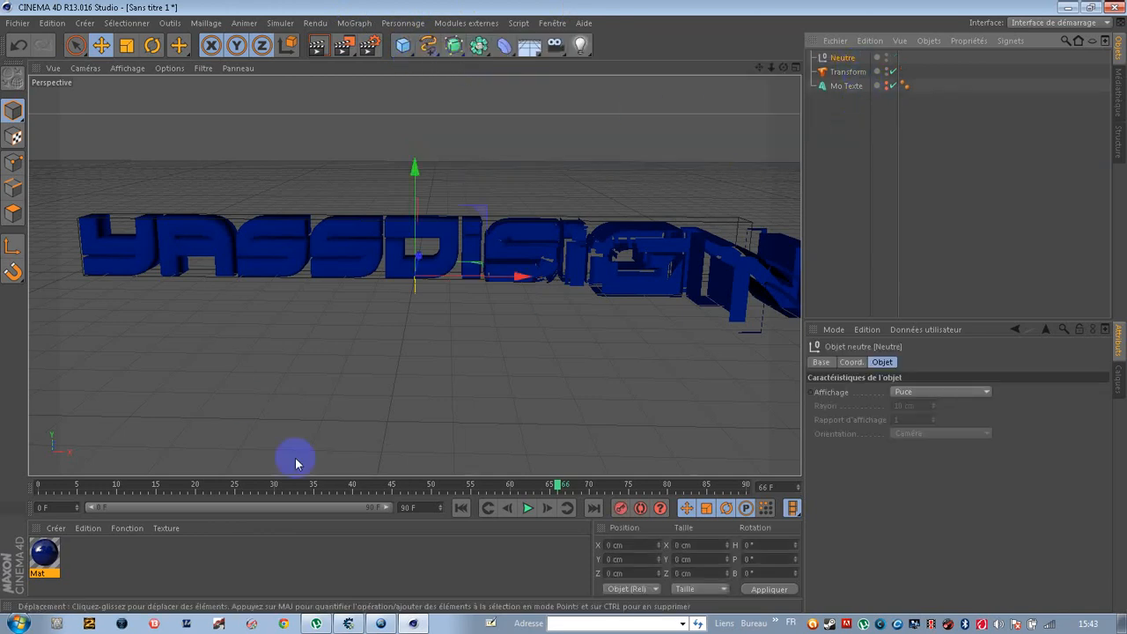
{"action": "left_click_drag", "start_coordinate": [441, 483], "coordinate": [194, 497]}
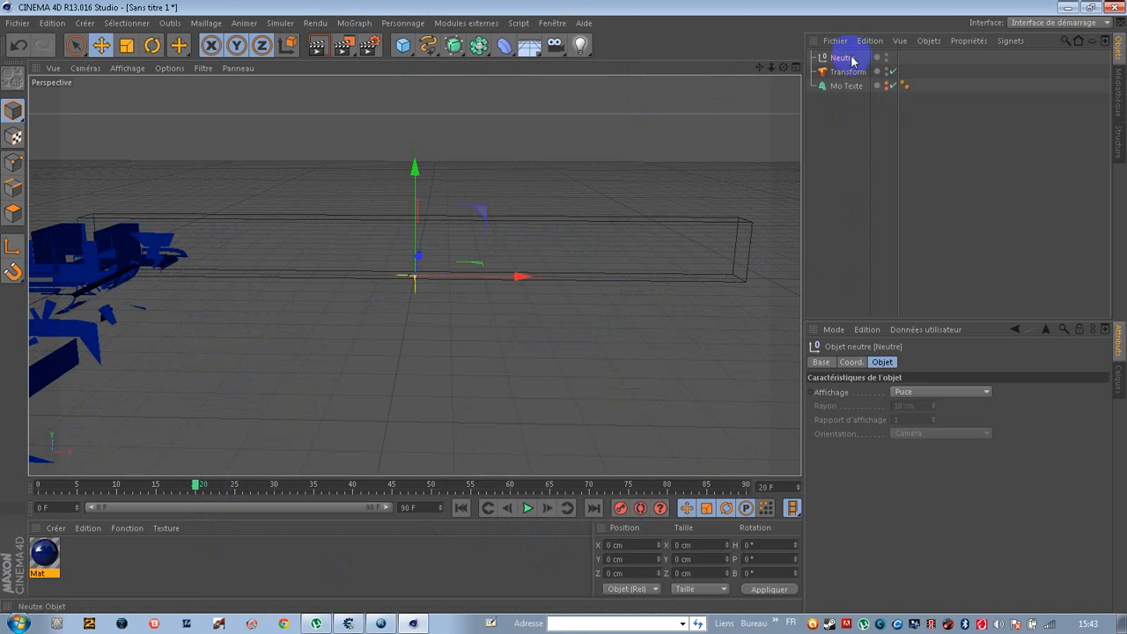
{"action": "left_click", "coordinate": [850, 362]}
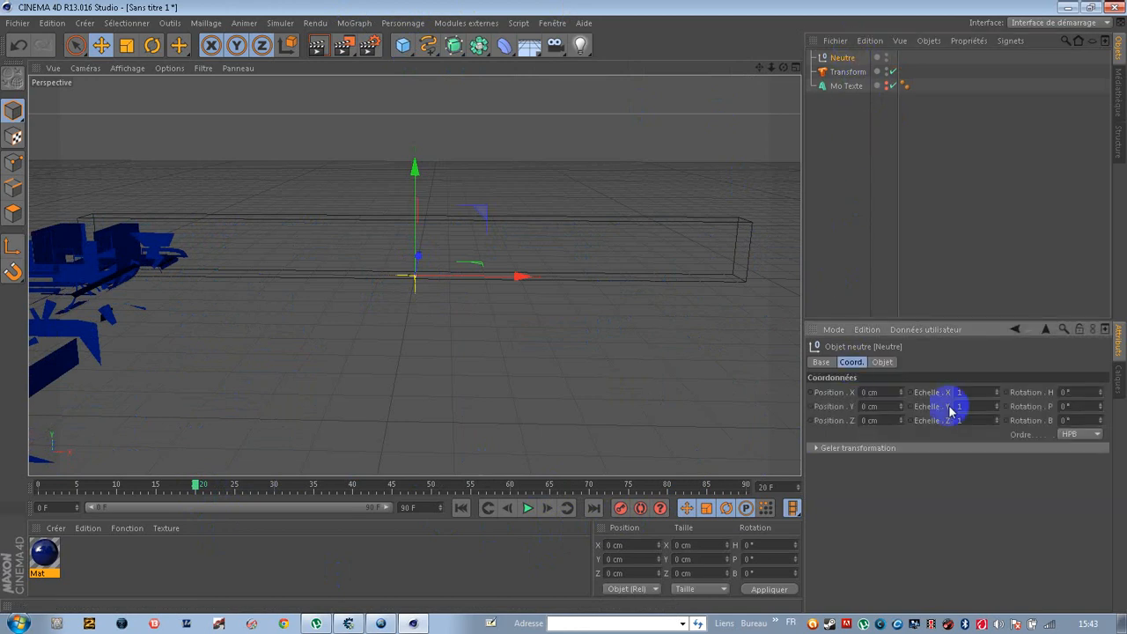
{"action": "left_click", "coordinate": [621, 509]}
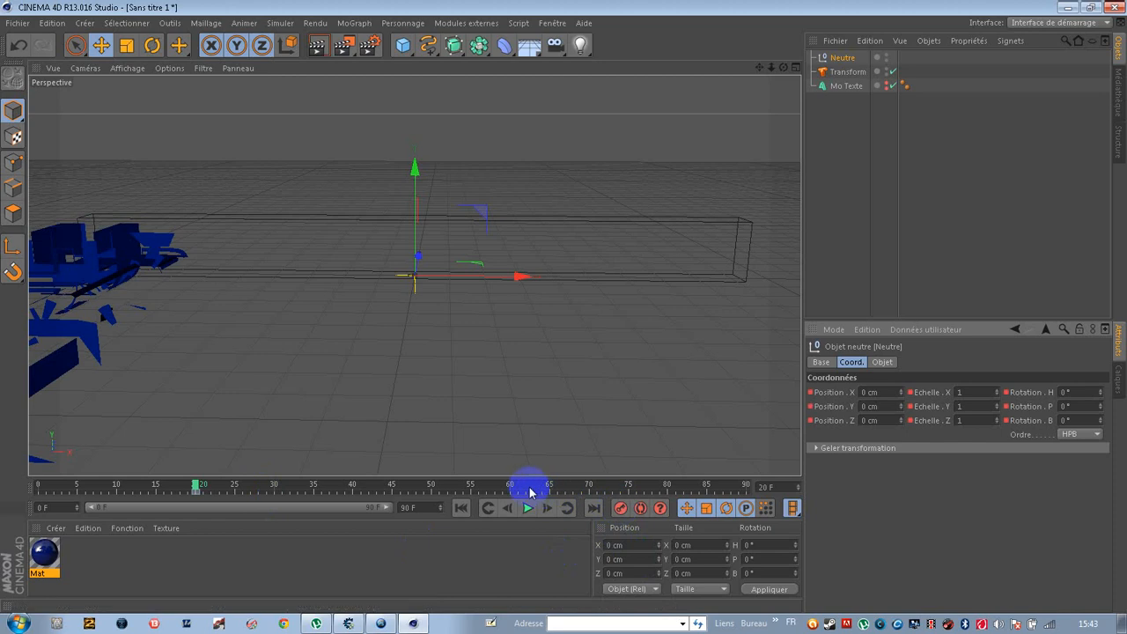
At frame 65, set the null object's H rotation to 360° and record a keyframe.
{"action": "left_click", "coordinate": [550, 486]}
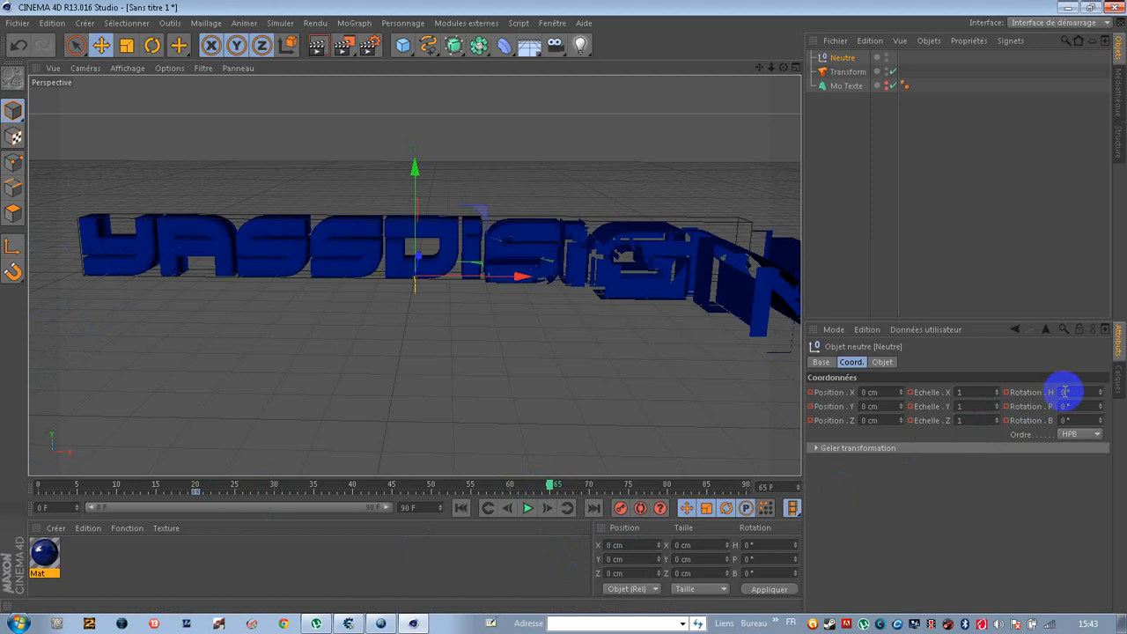
{"action": "left_click", "coordinate": [1059, 391]}
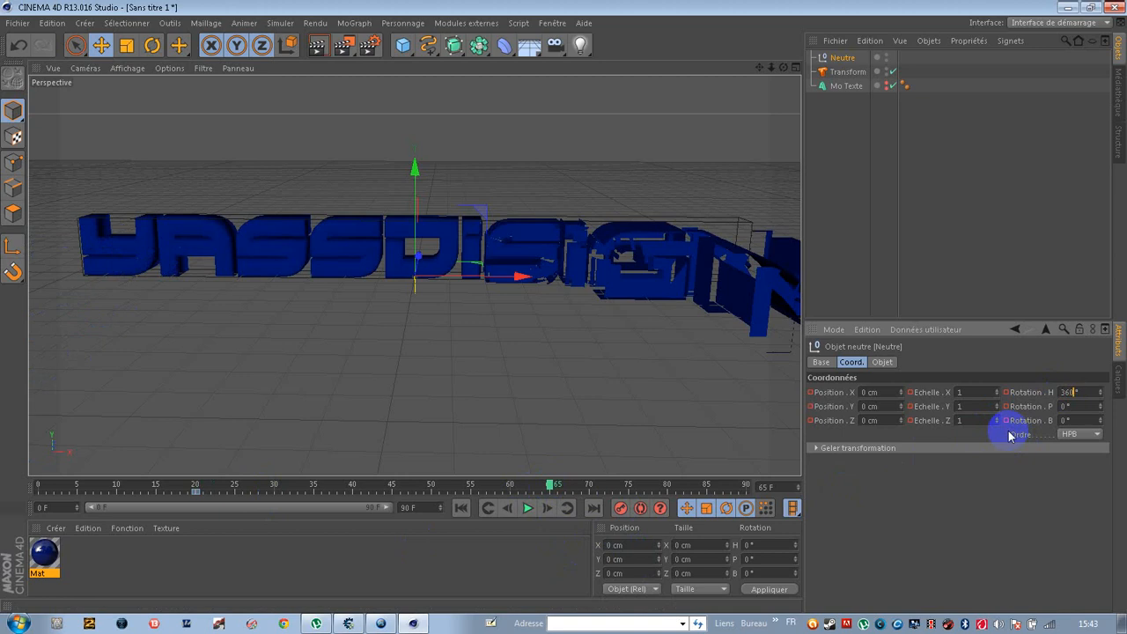
{"action": "left_click", "coordinate": [622, 508]}
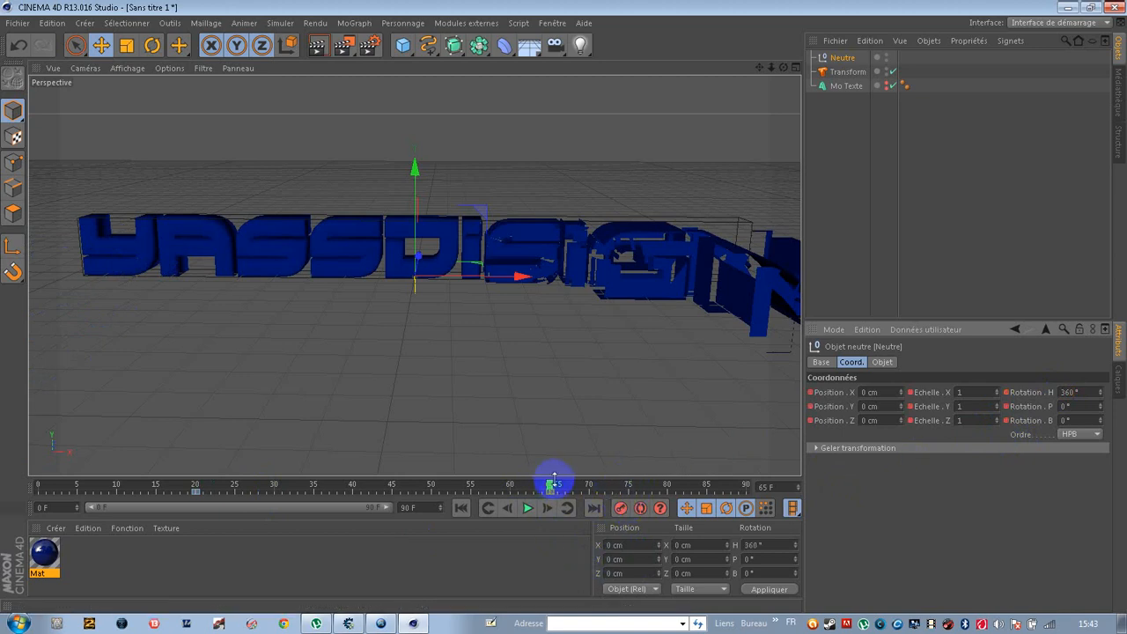
At frame 16, add a camera, make it a child of the null object and activate its view.
{"action": "left_click_drag", "start_coordinate": [553, 482], "coordinate": [181, 490]}
{"action": "left_click_drag", "start_coordinate": [206, 485], "coordinate": [164, 485]}
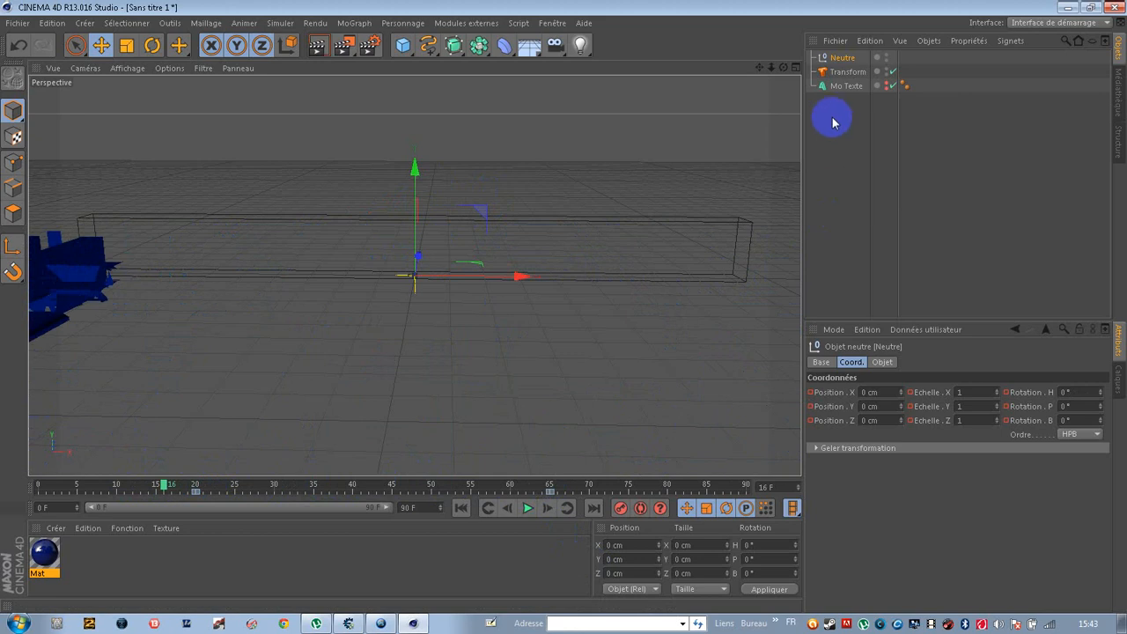
{"action": "left_click", "coordinate": [556, 46]}
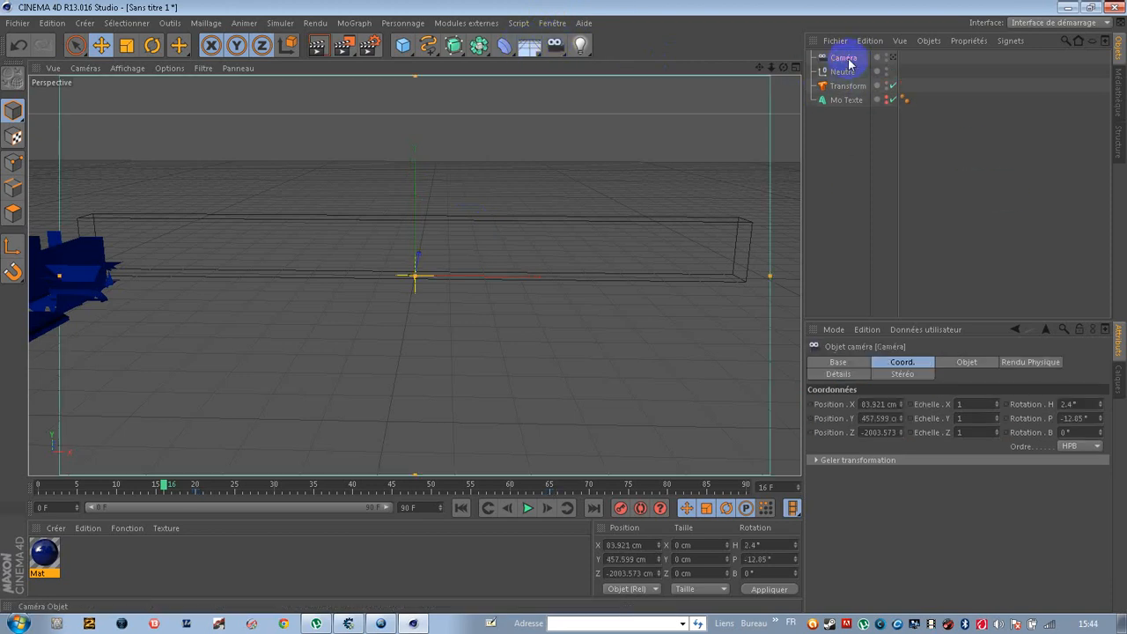
{"action": "left_click_drag", "start_coordinate": [850, 63], "coordinate": [909, 73]}
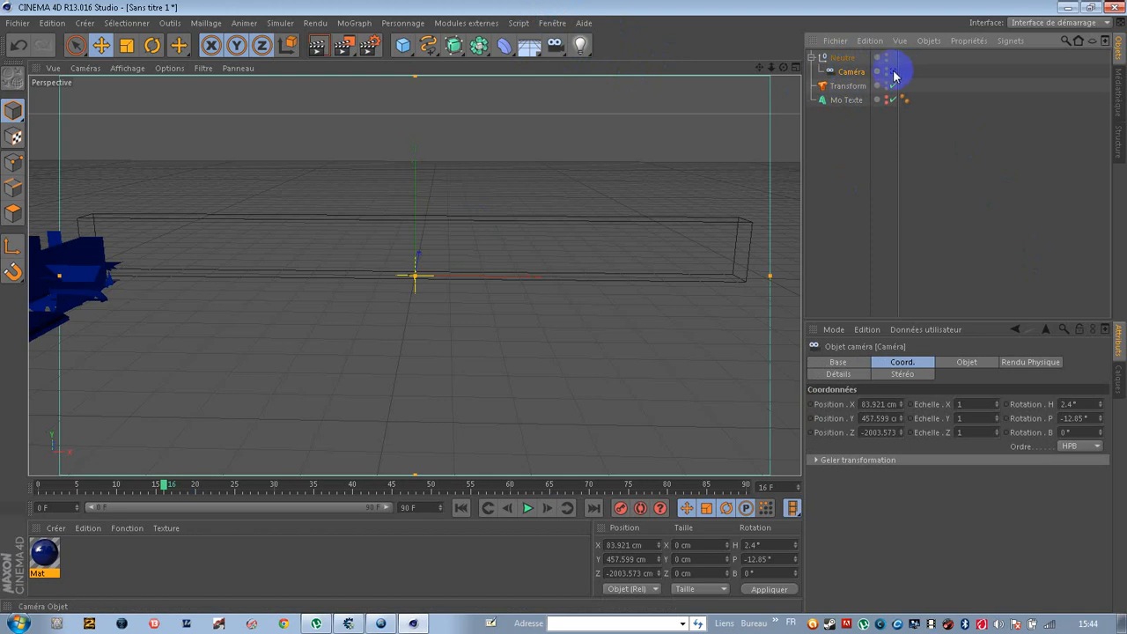
{"action": "left_click", "coordinate": [893, 72]}
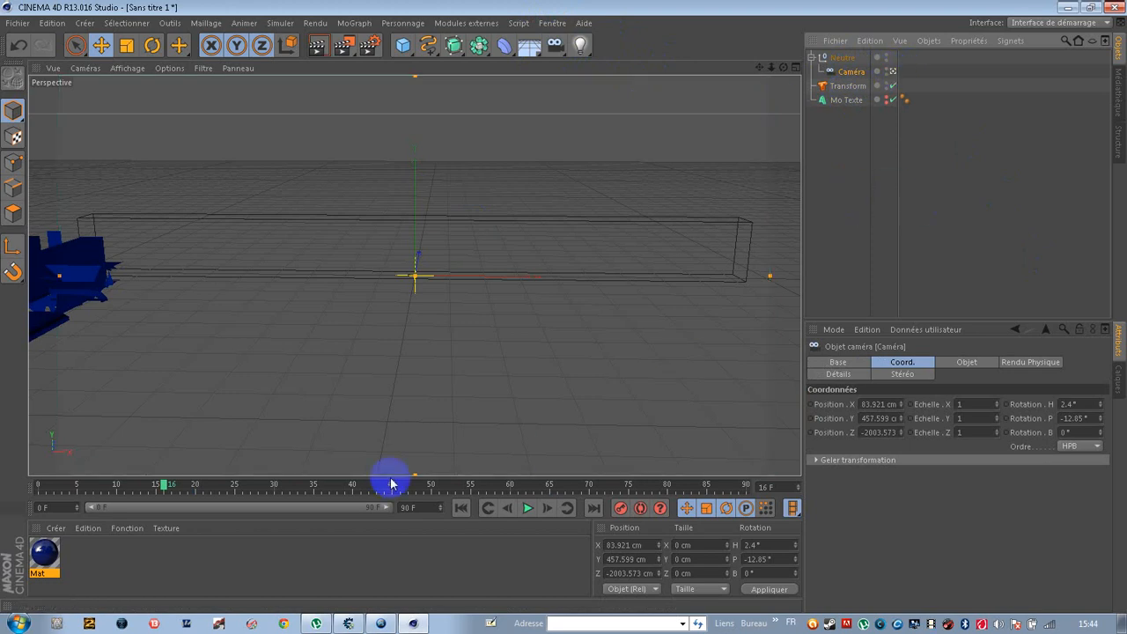
Preview the animation through the camera from the first frame and move to the last frame, 90.
{"action": "left_click", "coordinate": [460, 508]}
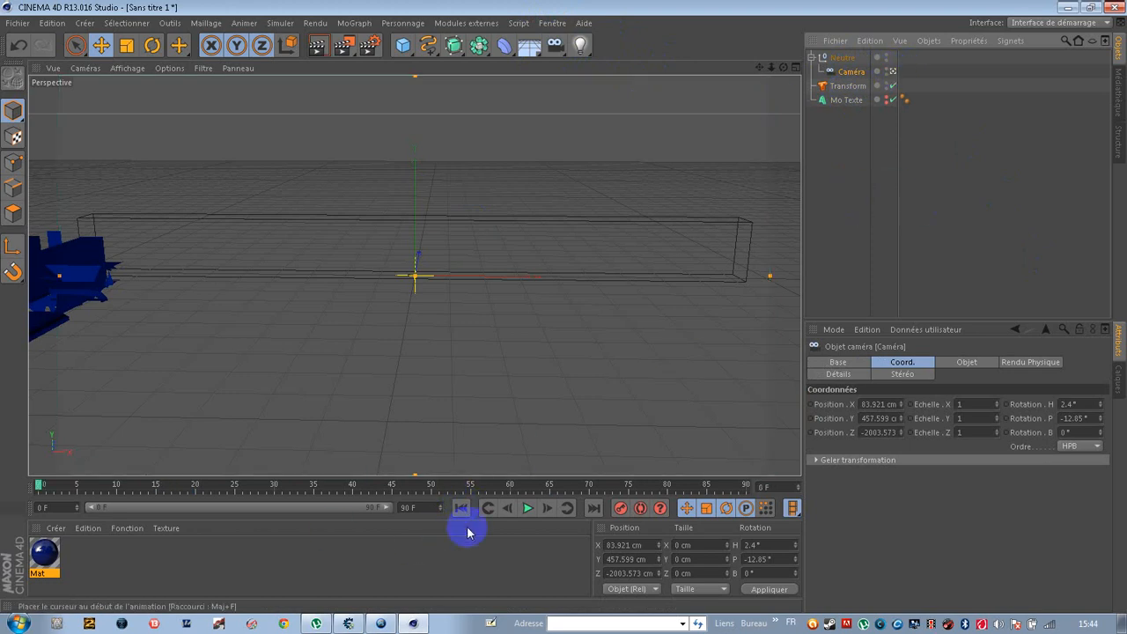
{"action": "left_click", "coordinate": [528, 509]}
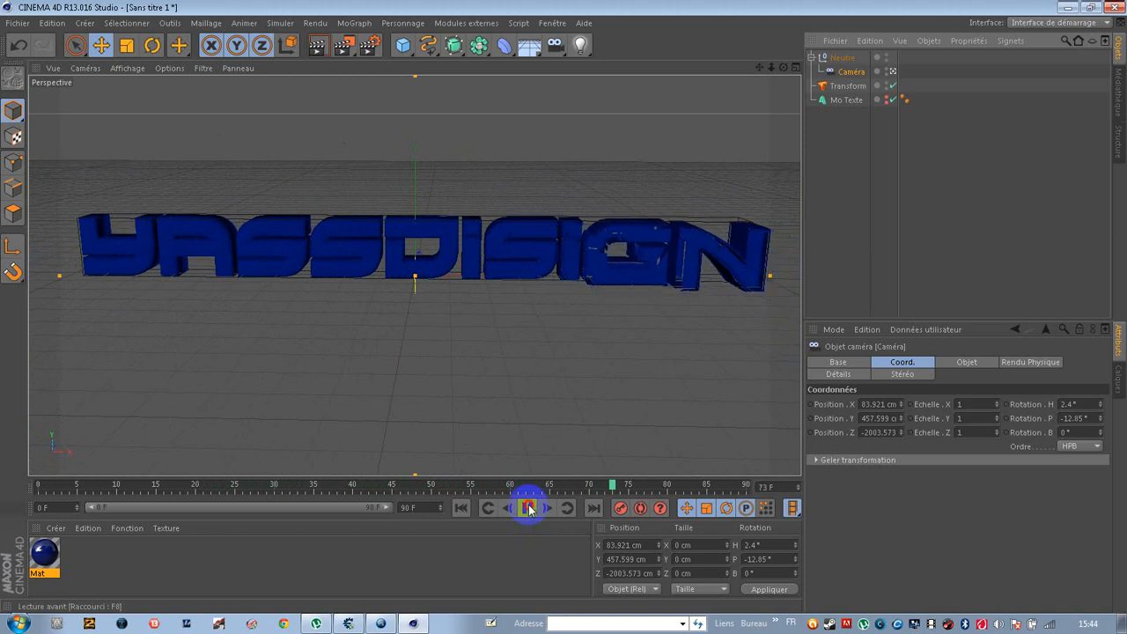
{"action": "left_click", "coordinate": [526, 508]}
{"action": "left_click_drag", "start_coordinate": [623, 490], "coordinate": [762, 495]}
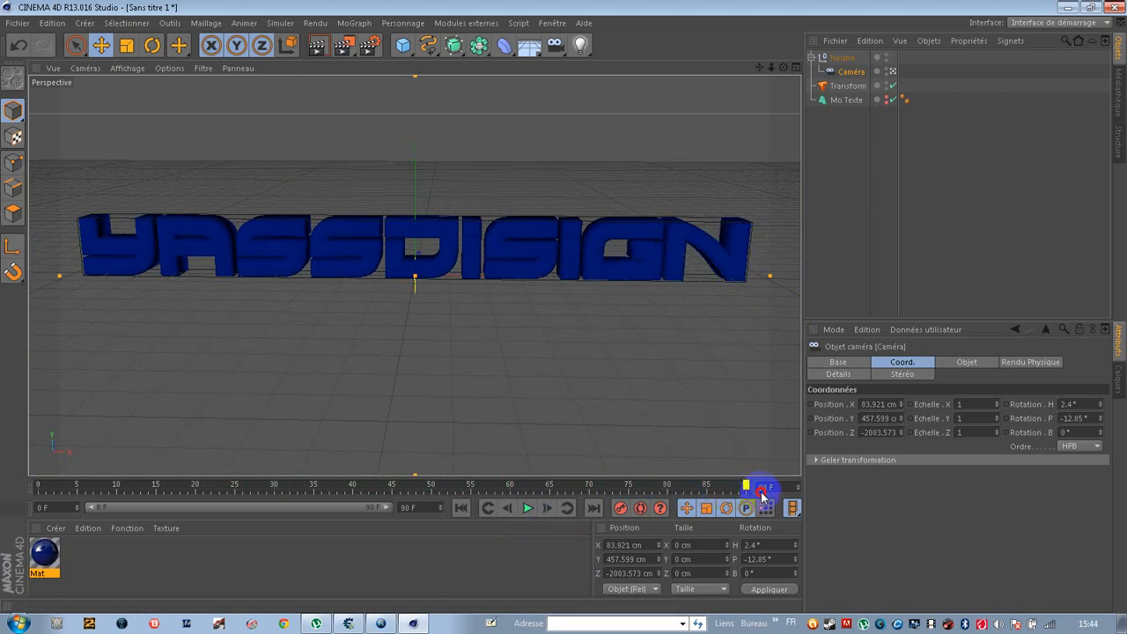
Render the full animation, ending at frame 90, to the picture viewer.
{"action": "left_click", "coordinate": [408, 509]}
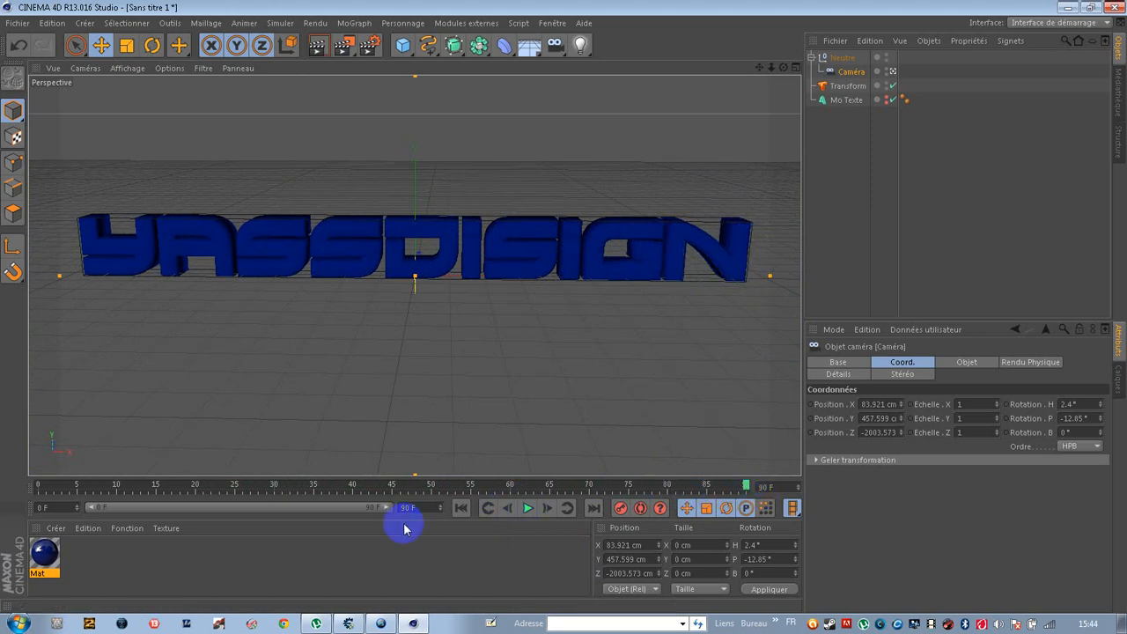
{"action": "key", "text": "Return"}
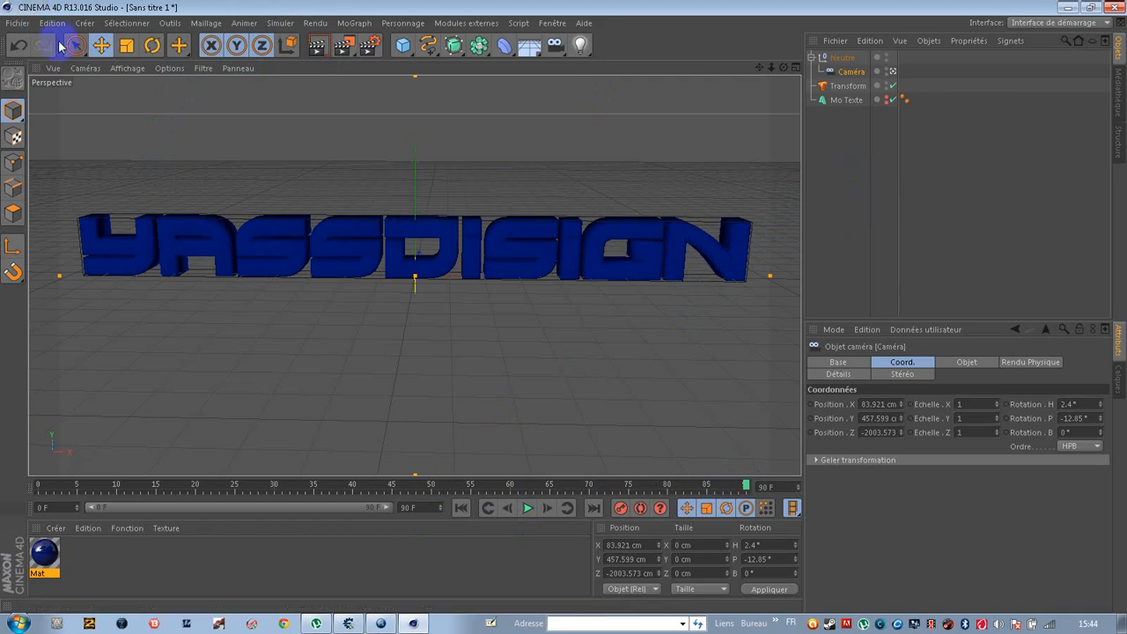
{"action": "left_click", "coordinate": [19, 23]}
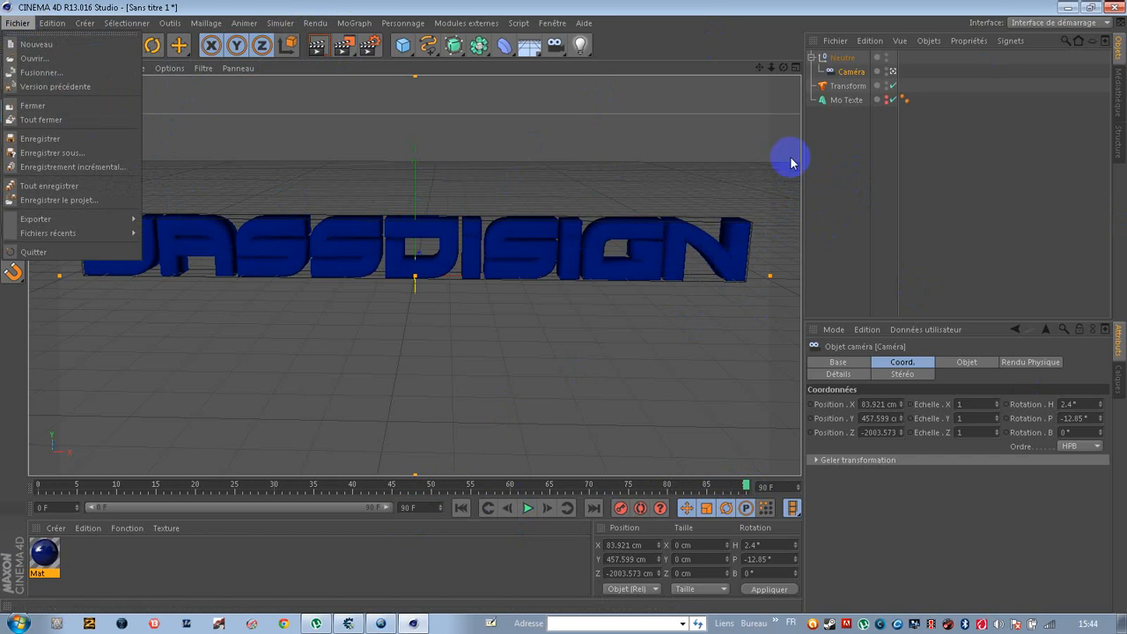
{"action": "left_click", "coordinate": [842, 154]}
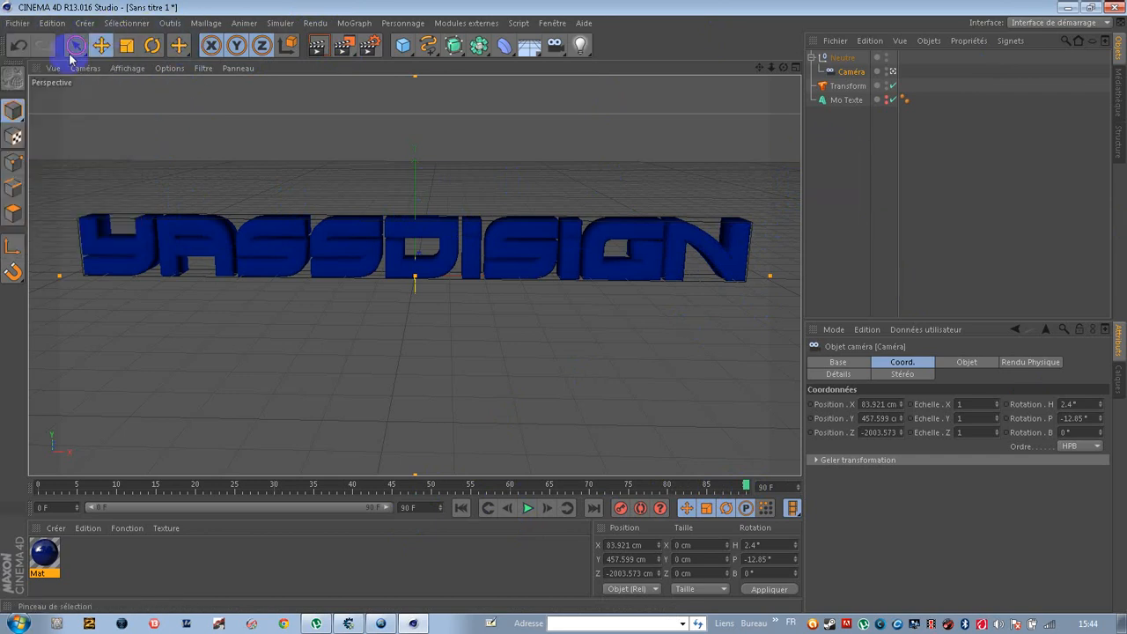
{"action": "left_click", "coordinate": [344, 48]}
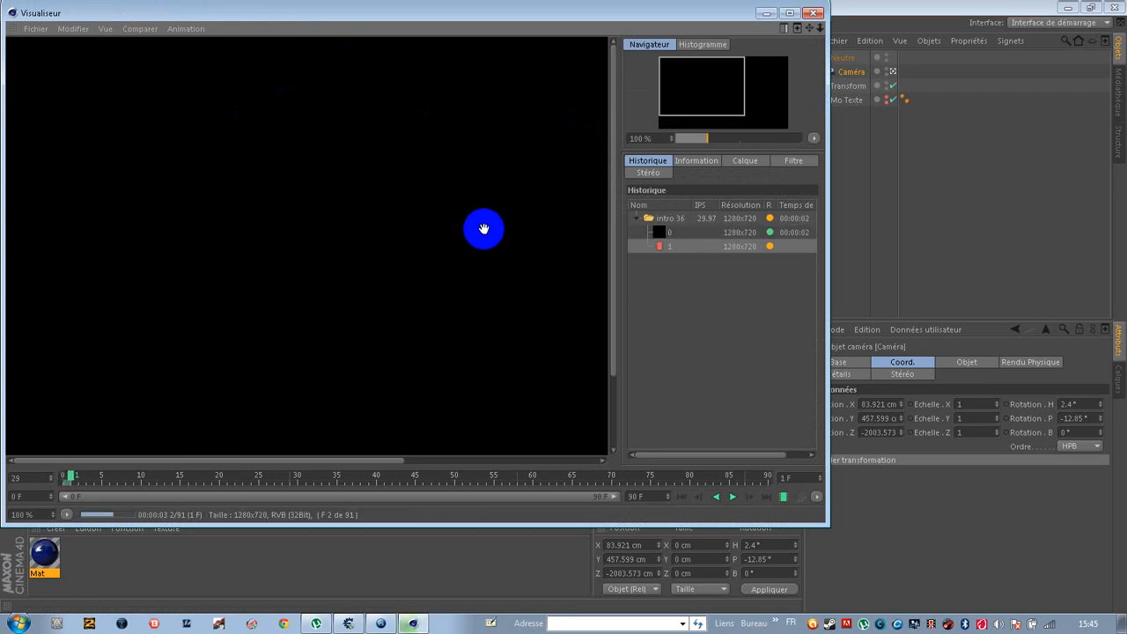
{"action": "left_click", "coordinate": [766, 13]}
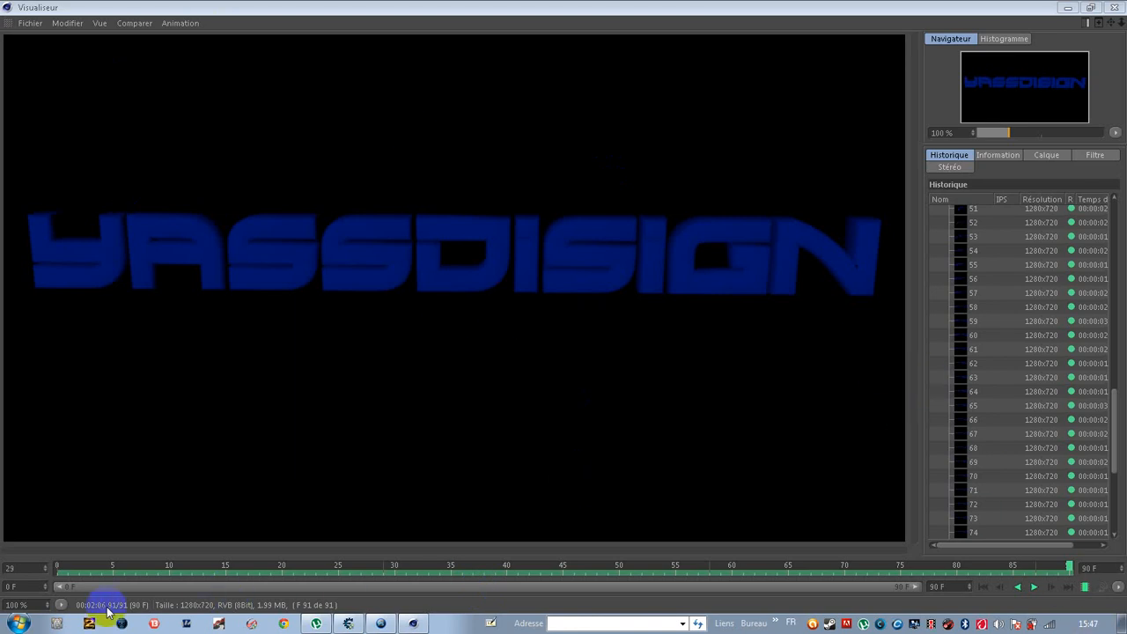
Minimise the open windows and move the rendered "intro 36" movie to an empty area of the desktop.
{"action": "left_click", "coordinate": [1067, 8]}
{"action": "left_click", "coordinate": [1067, 8]}
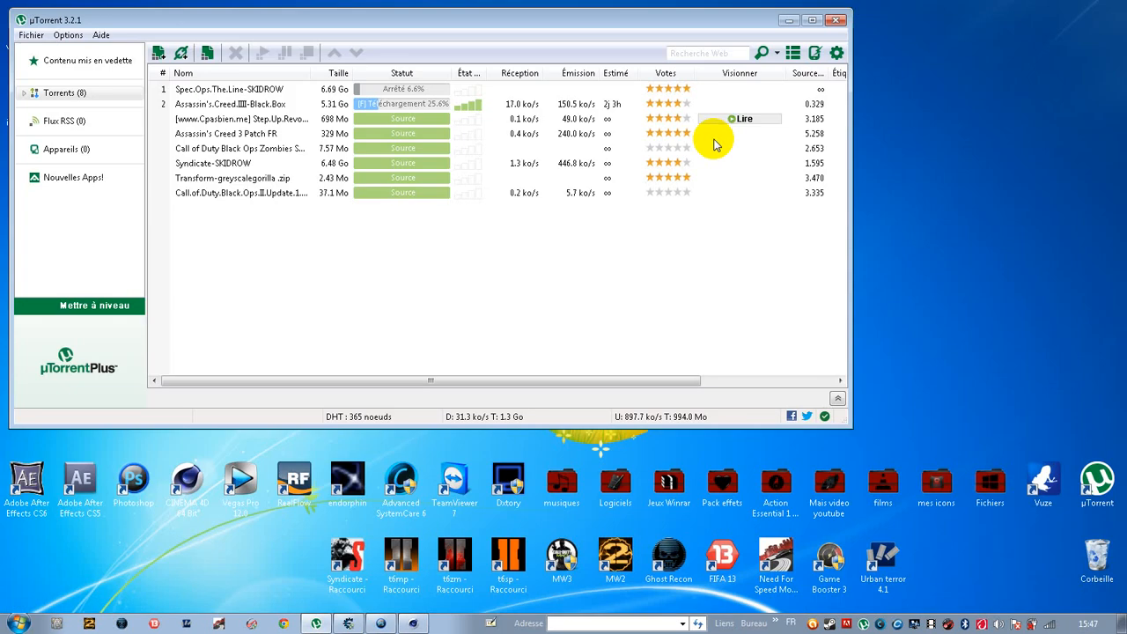
{"action": "left_click", "coordinate": [787, 19]}
{"action": "left_click_drag", "start_coordinate": [26, 251], "coordinate": [560, 101]}
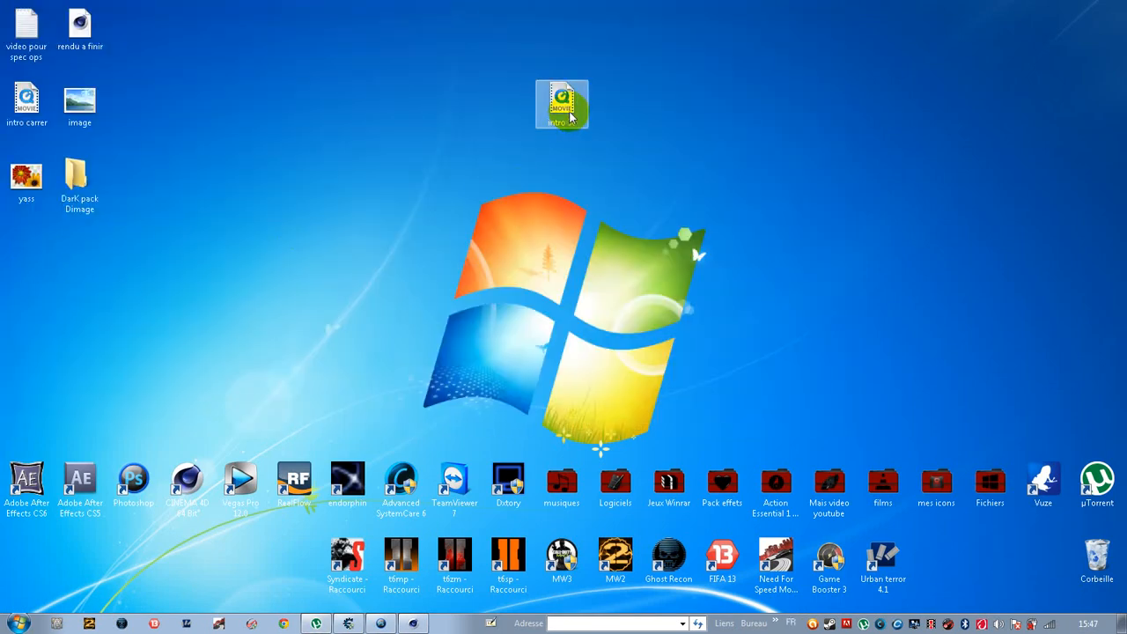
{"action": "left_click_drag", "start_coordinate": [420, 128], "coordinate": [397, 113]}
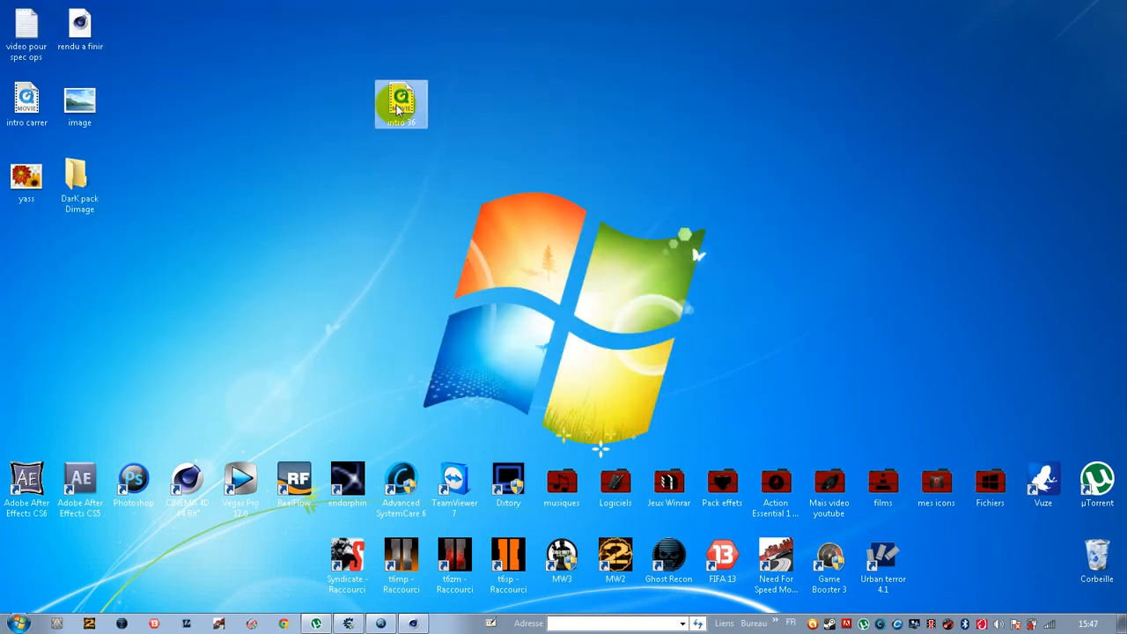
{"action": "left_click", "coordinate": [387, 220]}
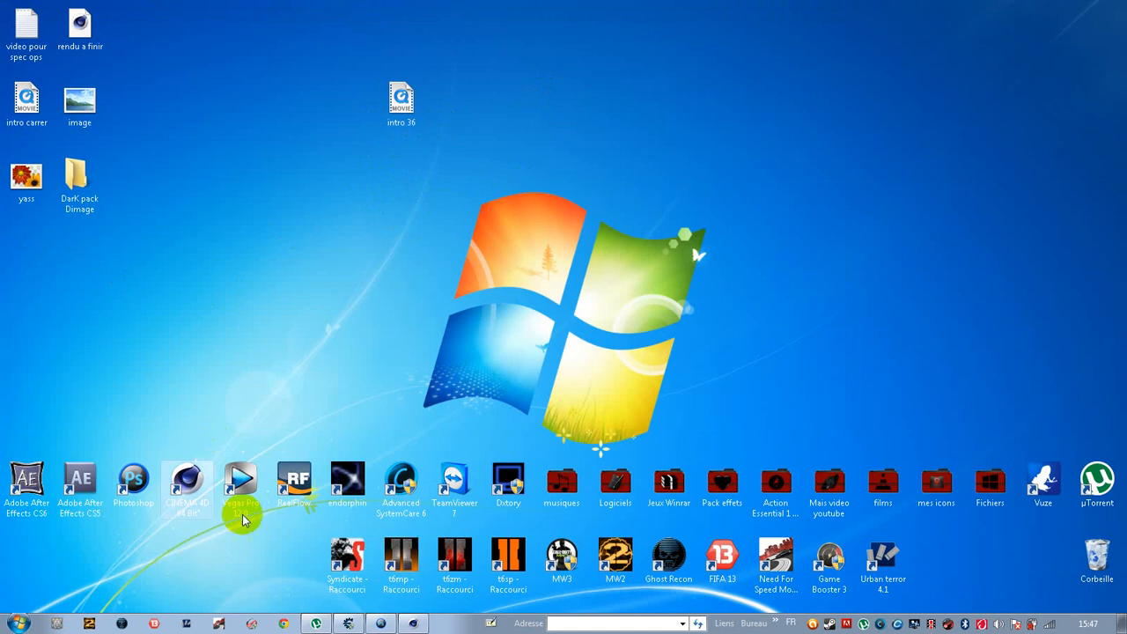
Switch back to CINEMA 4D, close the picture viewer and delete the null object together with its camera.
{"action": "left_click", "coordinate": [413, 623]}
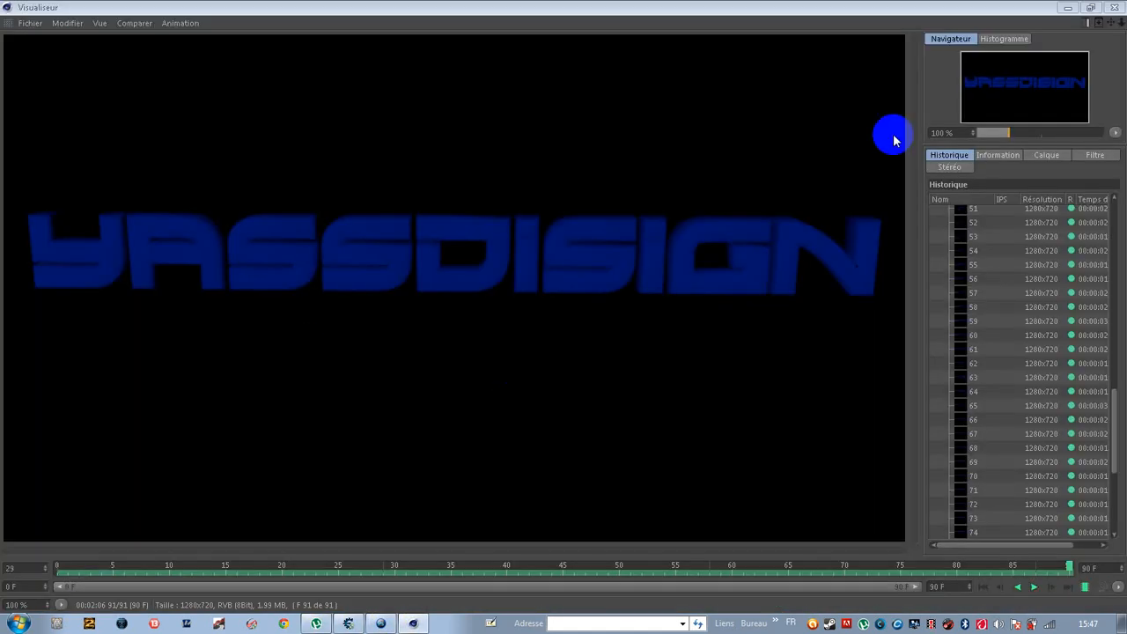
{"action": "left_click", "coordinate": [1114, 8]}
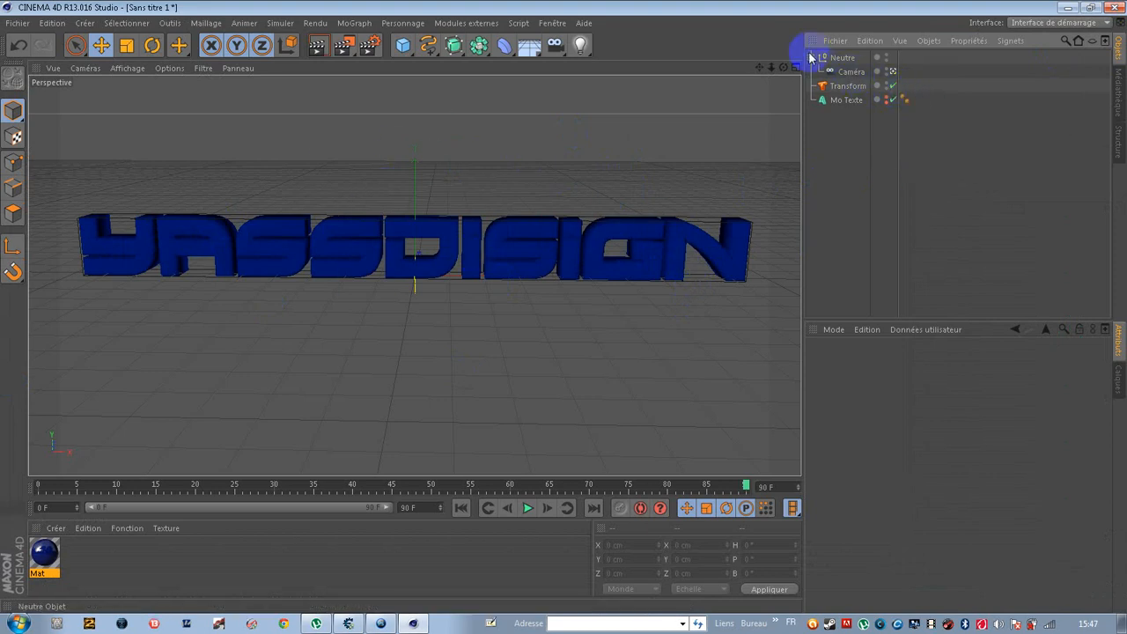
{"action": "left_click", "coordinate": [850, 73]}
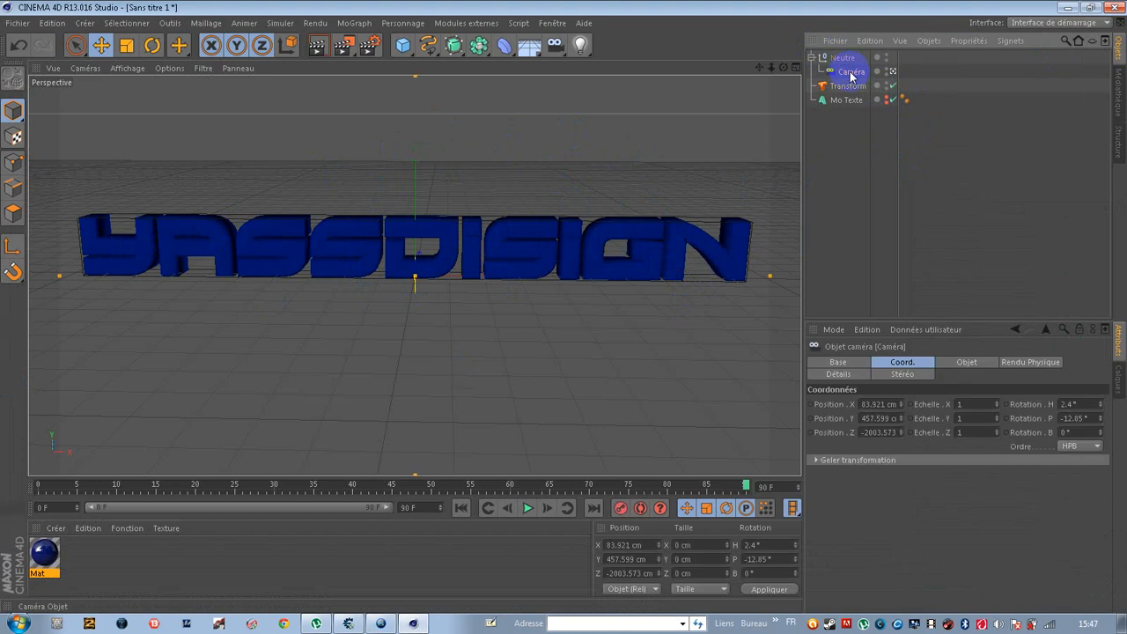
{"action": "left_click", "coordinate": [843, 58]}
{"action": "key", "text": "Delete"}
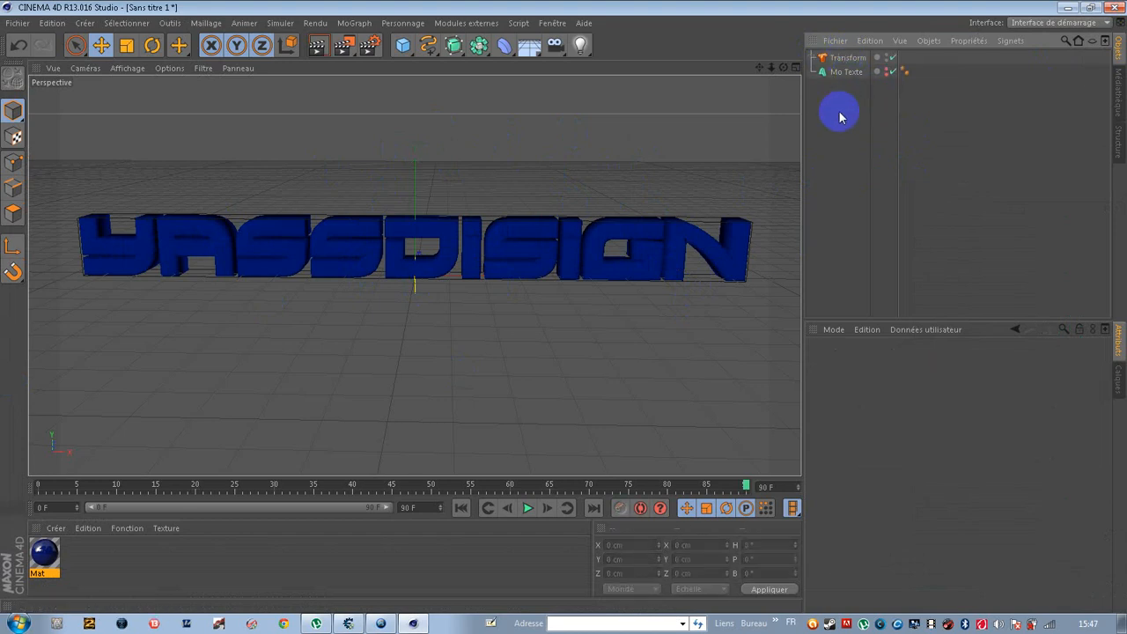
Try the Waveform effect on the Transform object and preview it between the first frame and frame 29.
{"action": "left_click", "coordinate": [848, 58]}
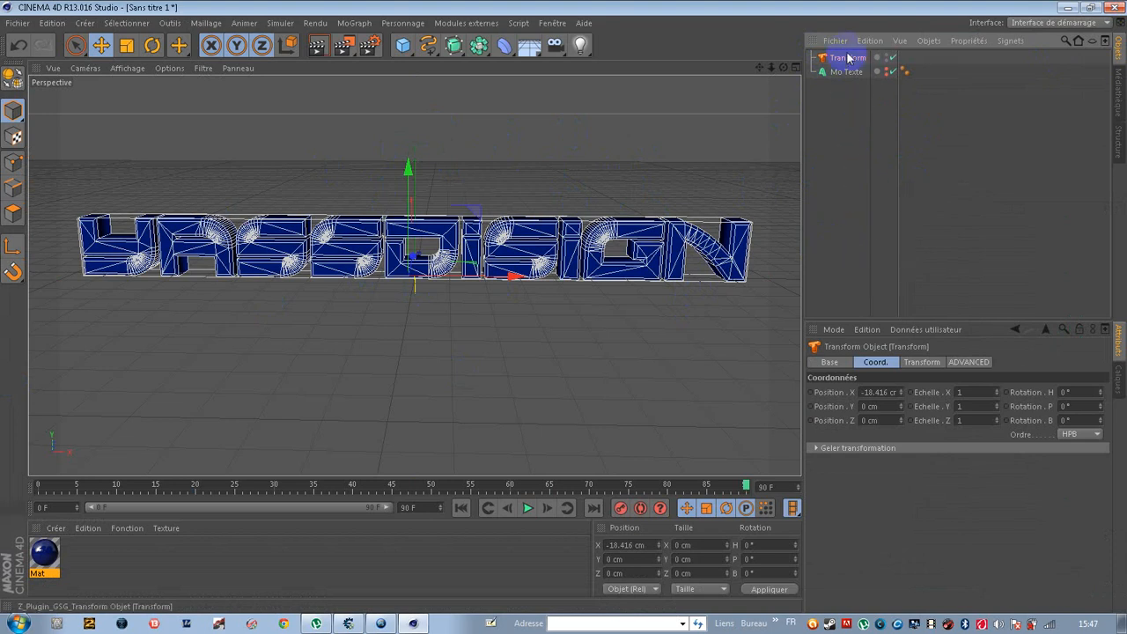
{"action": "left_click", "coordinate": [922, 362]}
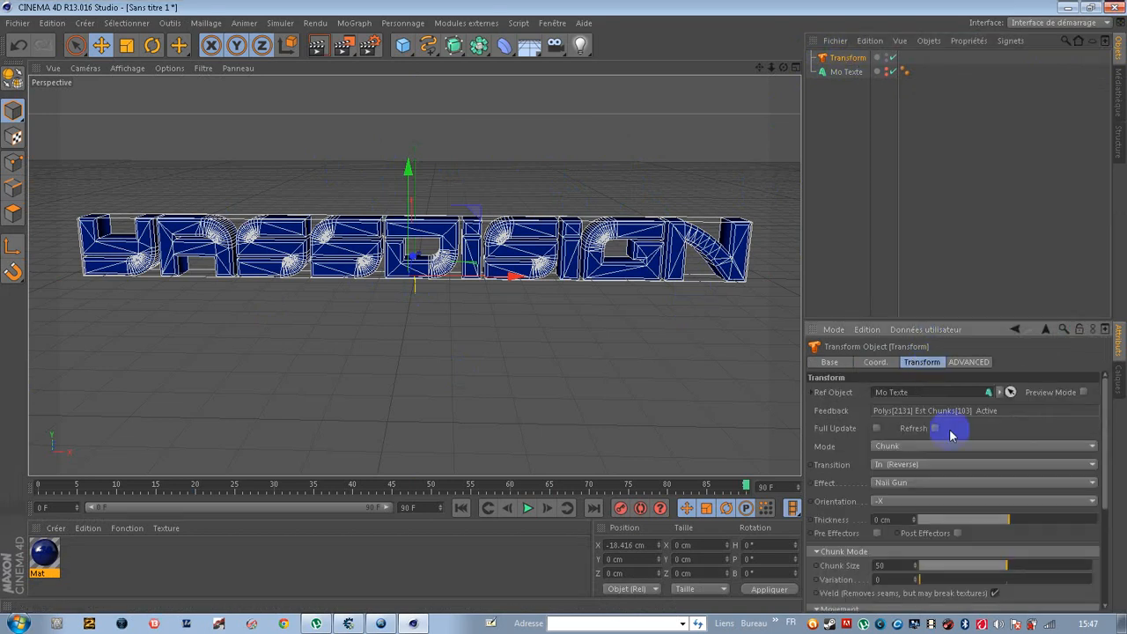
{"action": "left_click", "coordinate": [932, 482]}
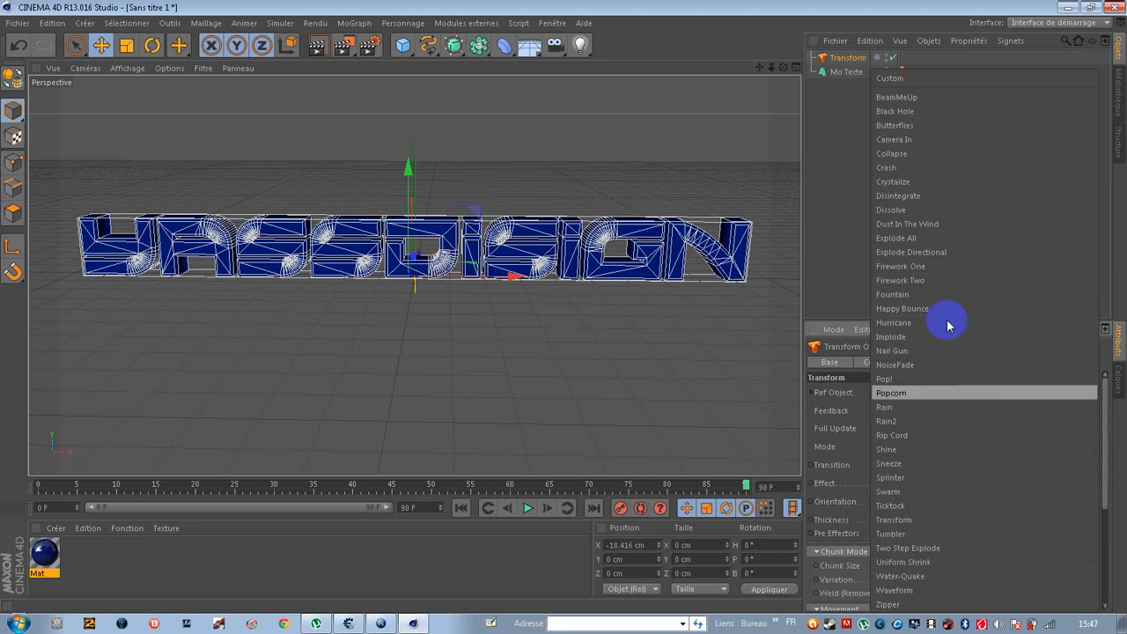
{"action": "left_click", "coordinate": [956, 592]}
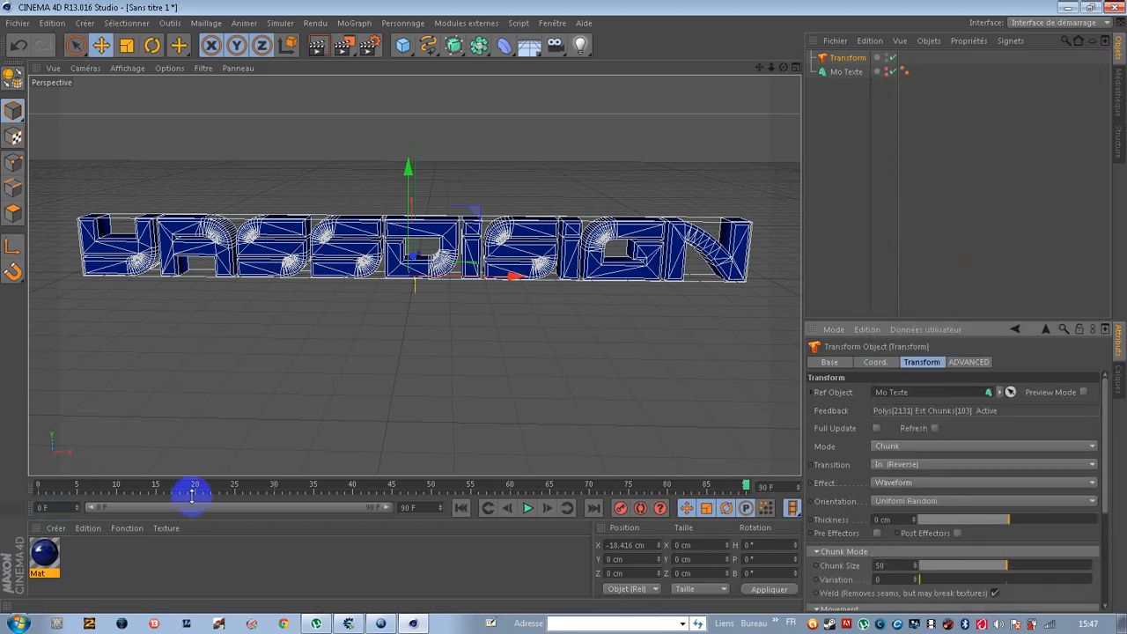
{"action": "left_click", "coordinate": [464, 507]}
{"action": "left_click_drag", "start_coordinate": [46, 491], "coordinate": [263, 491]}
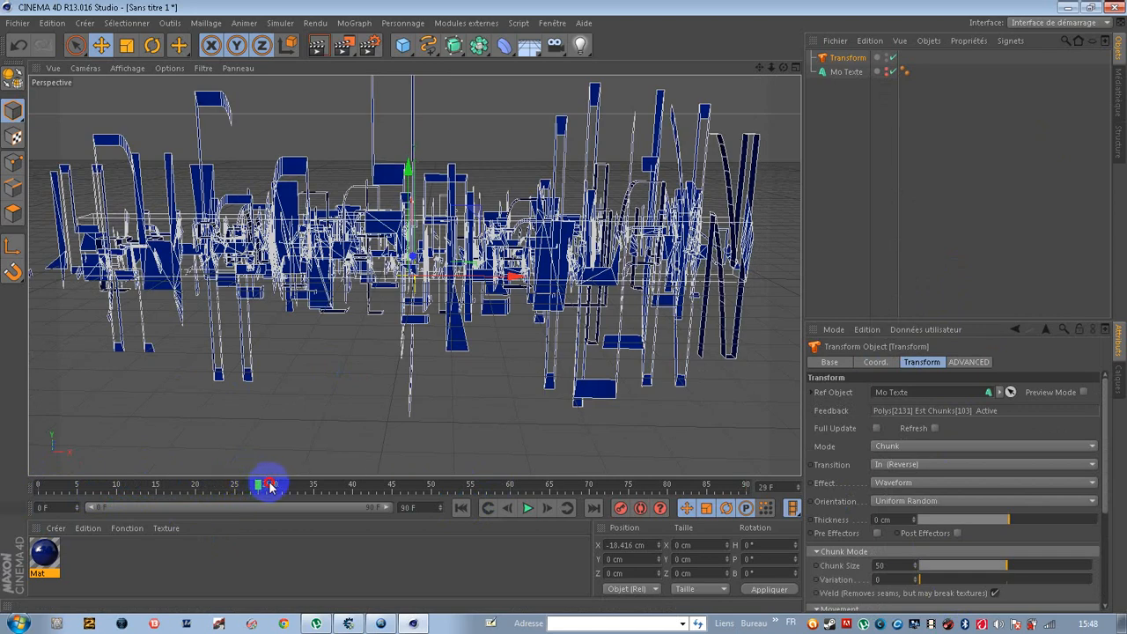
{"action": "left_click_drag", "start_coordinate": [270, 486], "coordinate": [39, 487]}
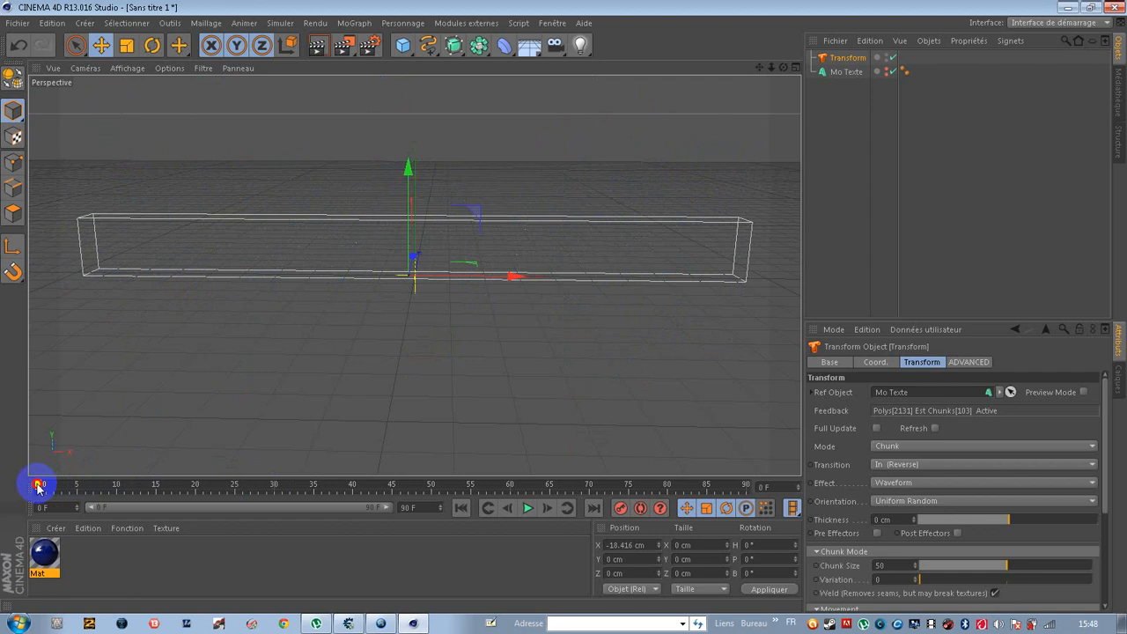
Set the Transform object's effect to Splinter and preview it from the first frame to frame 57.
{"action": "left_click", "coordinate": [985, 481]}
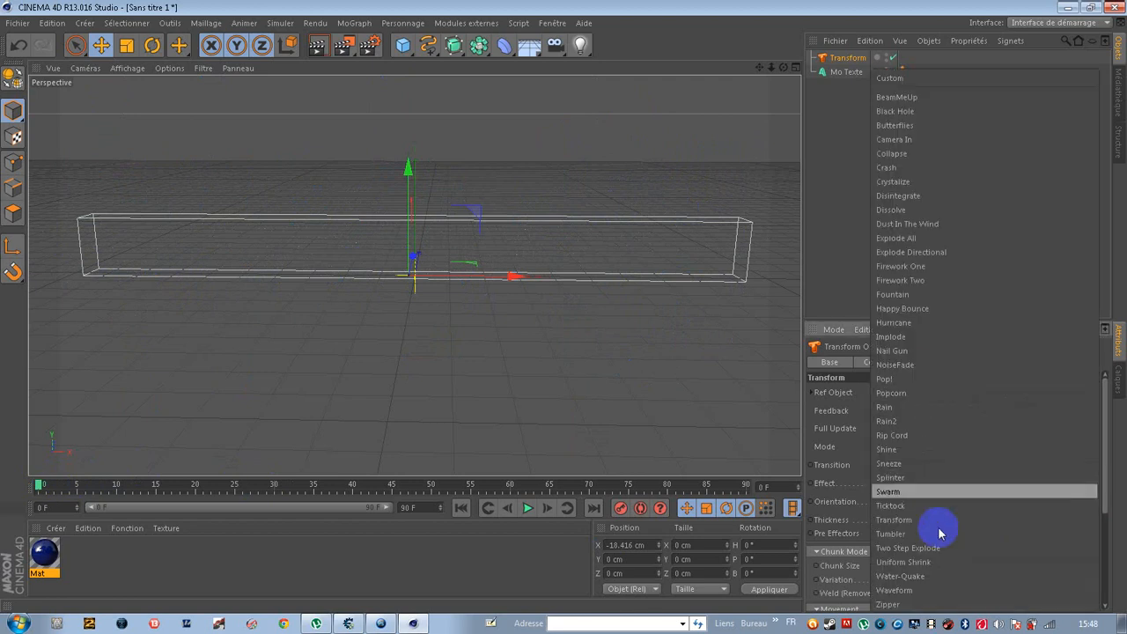
{"action": "left_click", "coordinate": [933, 479]}
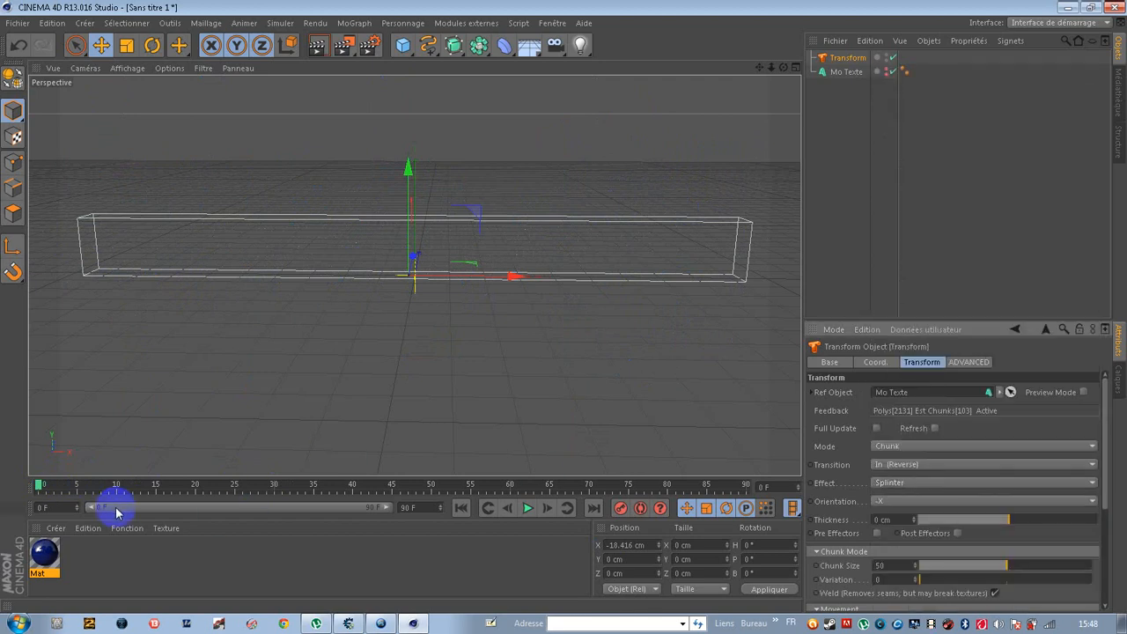
{"action": "left_click_drag", "start_coordinate": [109, 498], "coordinate": [116, 491]}
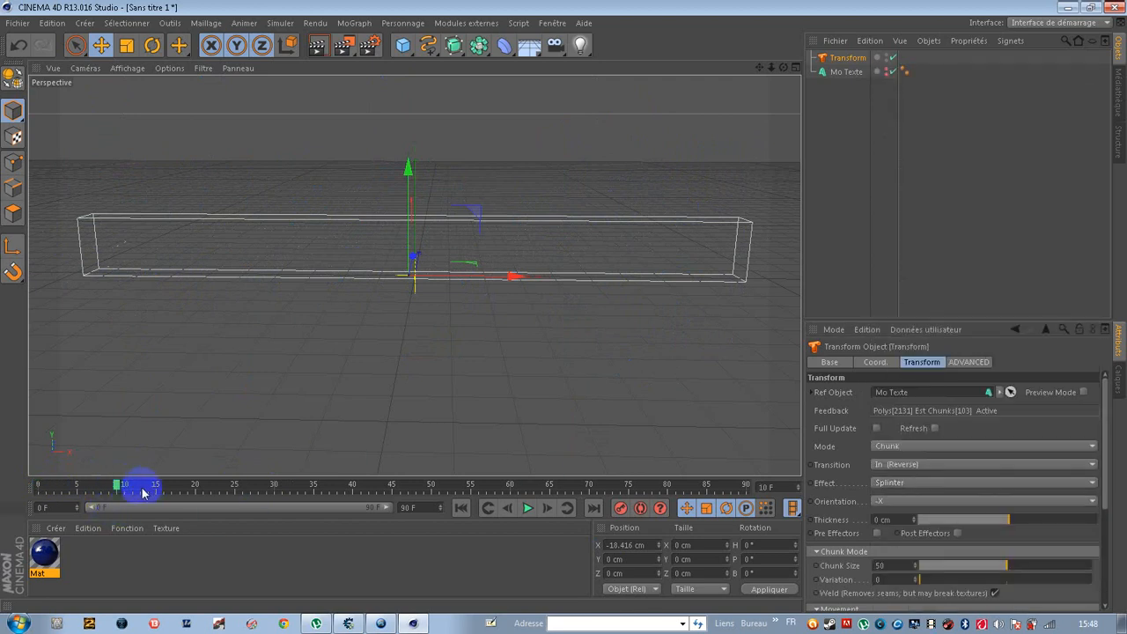
{"action": "left_click", "coordinate": [208, 491]}
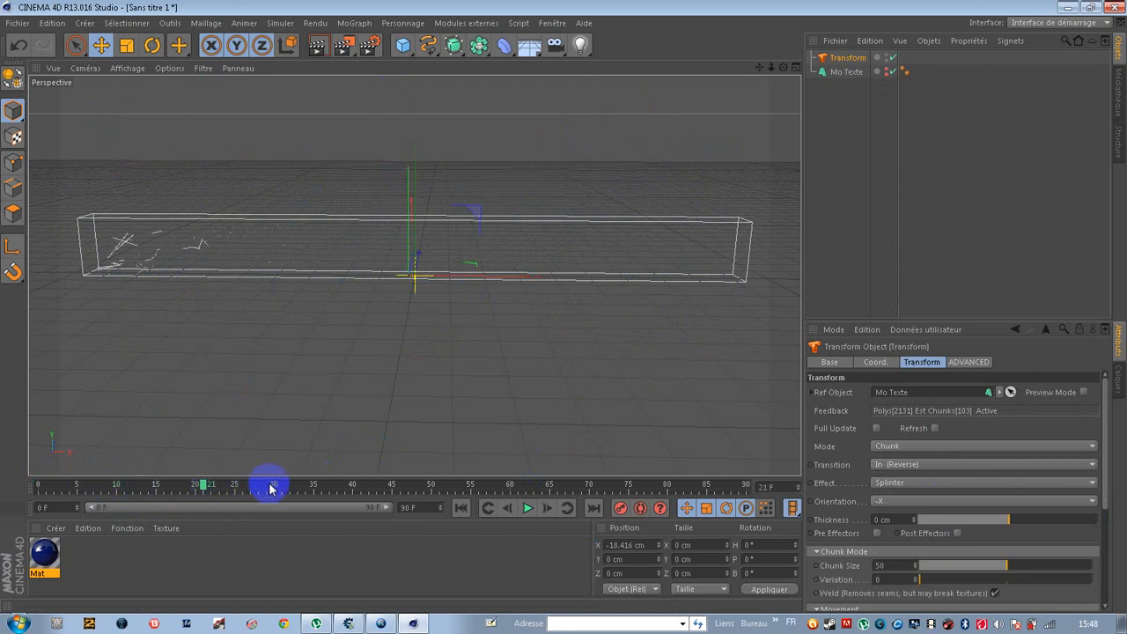
{"action": "left_click_drag", "start_coordinate": [287, 491], "coordinate": [467, 491]}
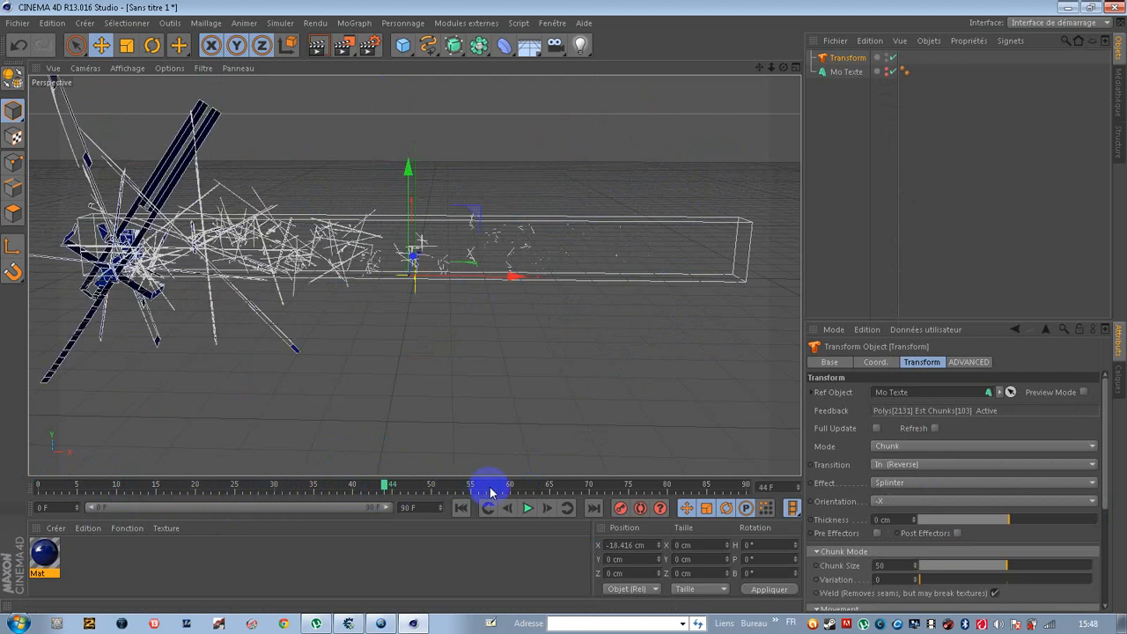
{"action": "left_click", "coordinate": [498, 491]}
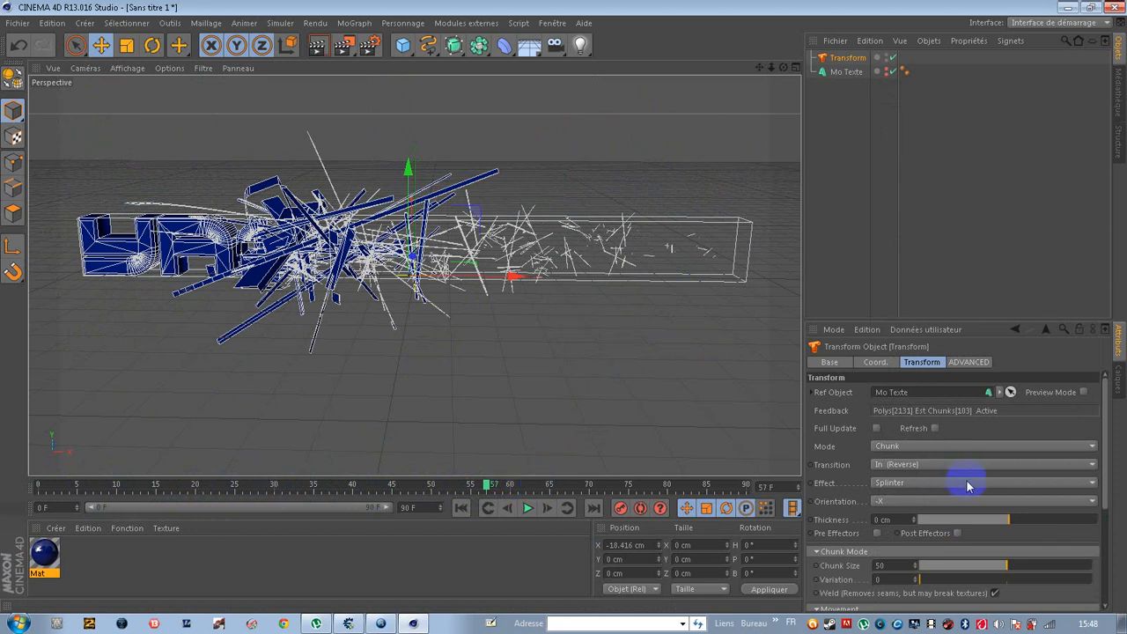
Return to the first frame and, with the Transform object selected, preview the Splinter animation up to frame 66.
{"action": "left_click", "coordinate": [996, 469]}
{"action": "left_click", "coordinate": [987, 491]}
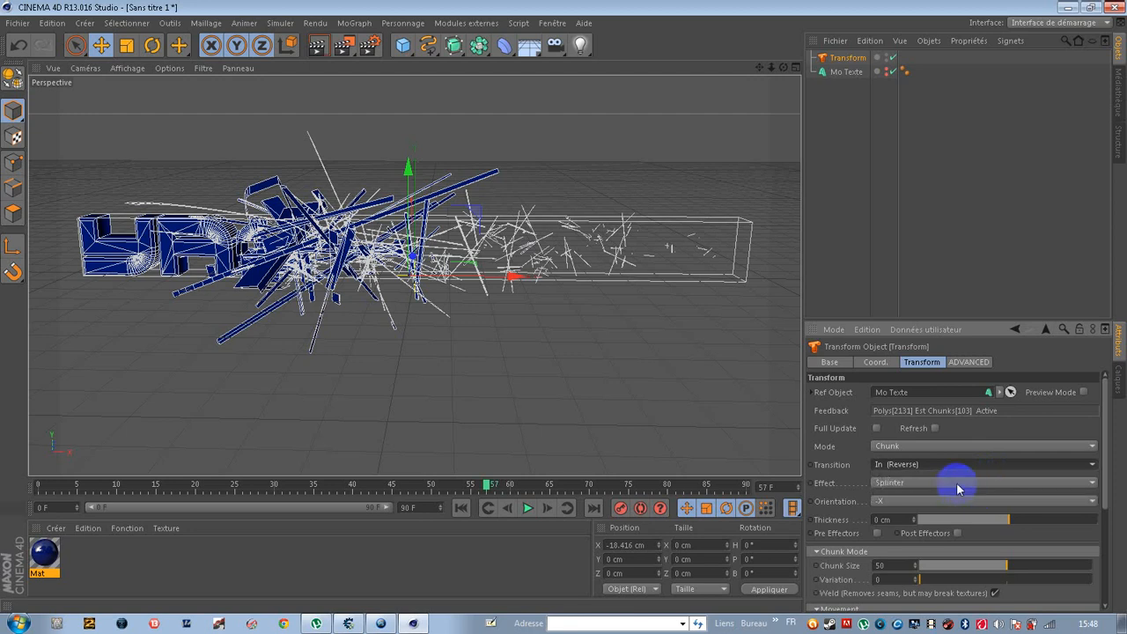
{"action": "left_click", "coordinate": [472, 510]}
{"action": "left_click", "coordinate": [811, 243]}
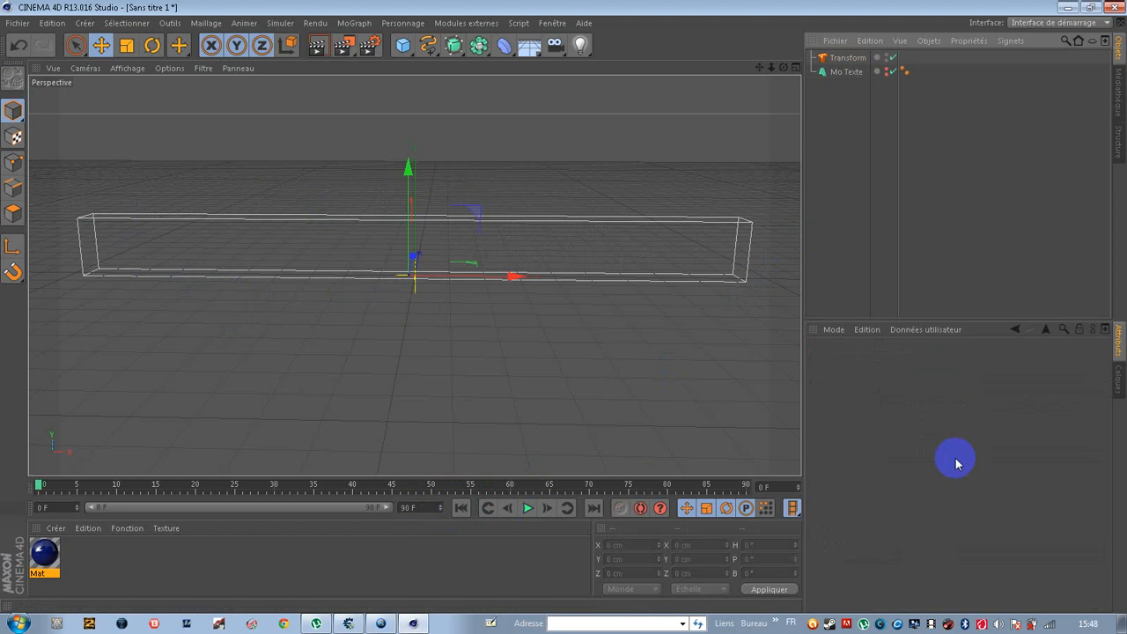
{"action": "left_click", "coordinate": [860, 62]}
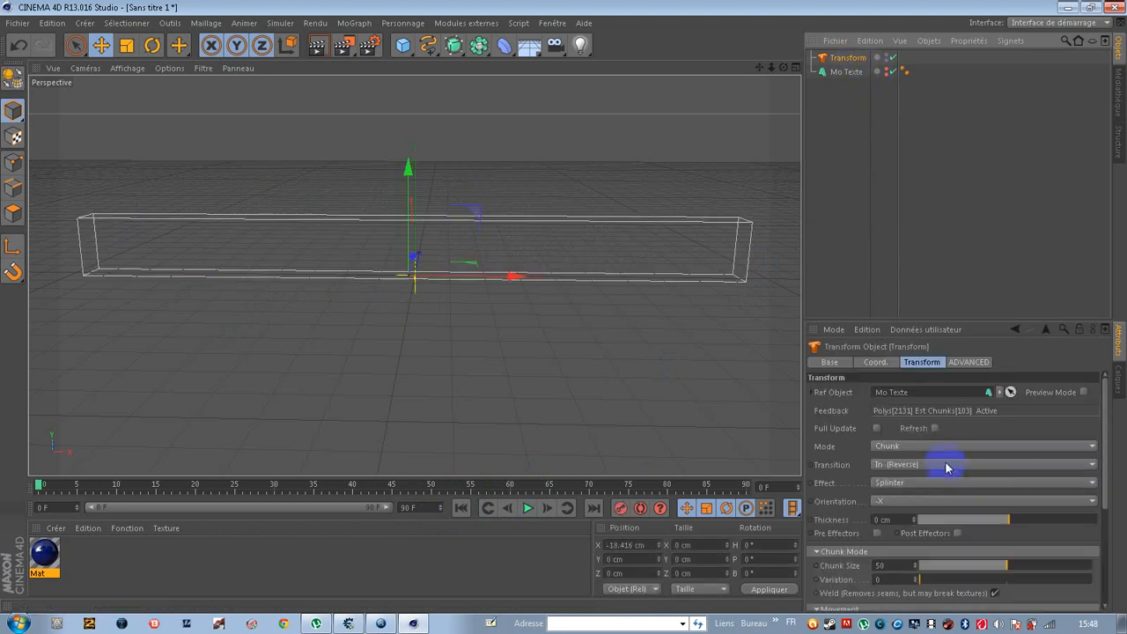
{"action": "left_click", "coordinate": [448, 490]}
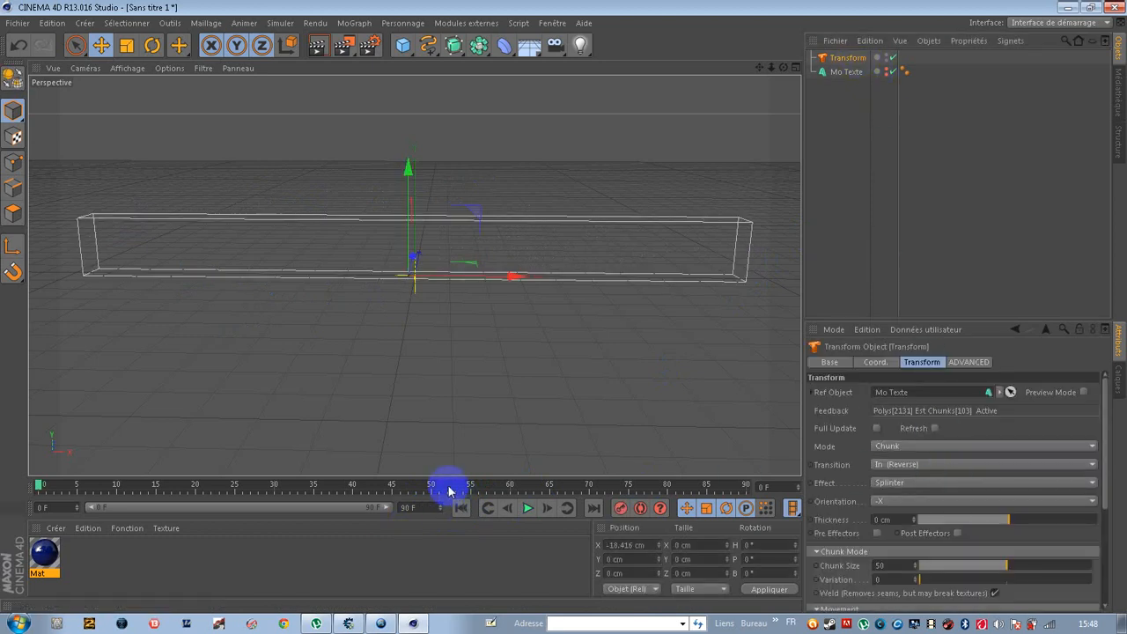
{"action": "left_click_drag", "start_coordinate": [448, 490], "coordinate": [558, 485]}
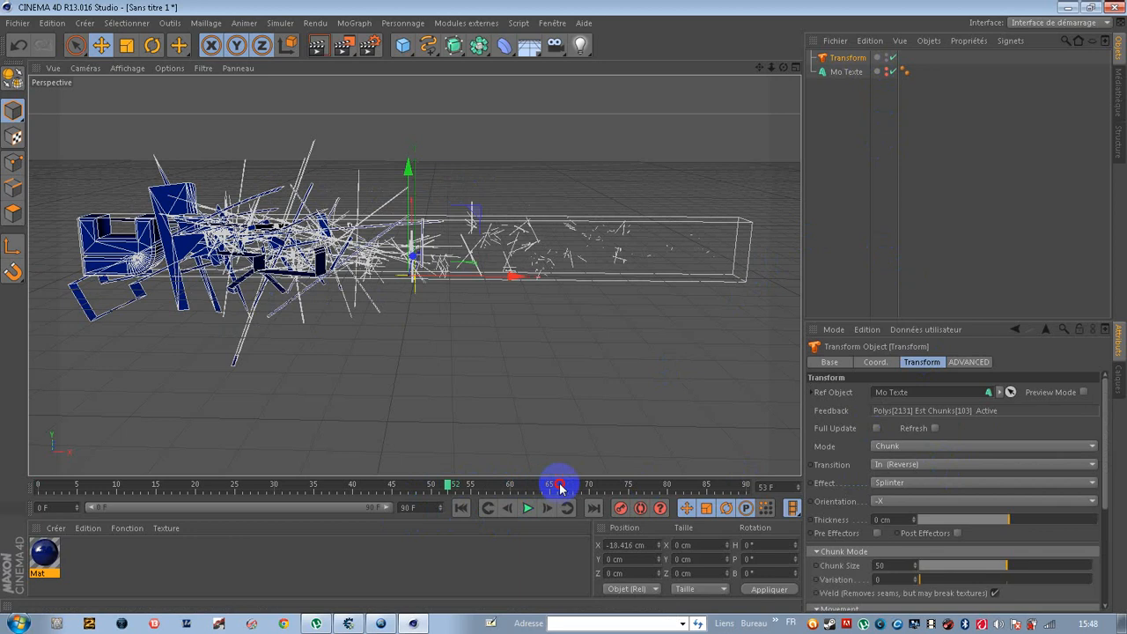
Change the Transform object's transition to Out and preview the text's breakup back to the first frame.
{"action": "left_click", "coordinate": [991, 461]}
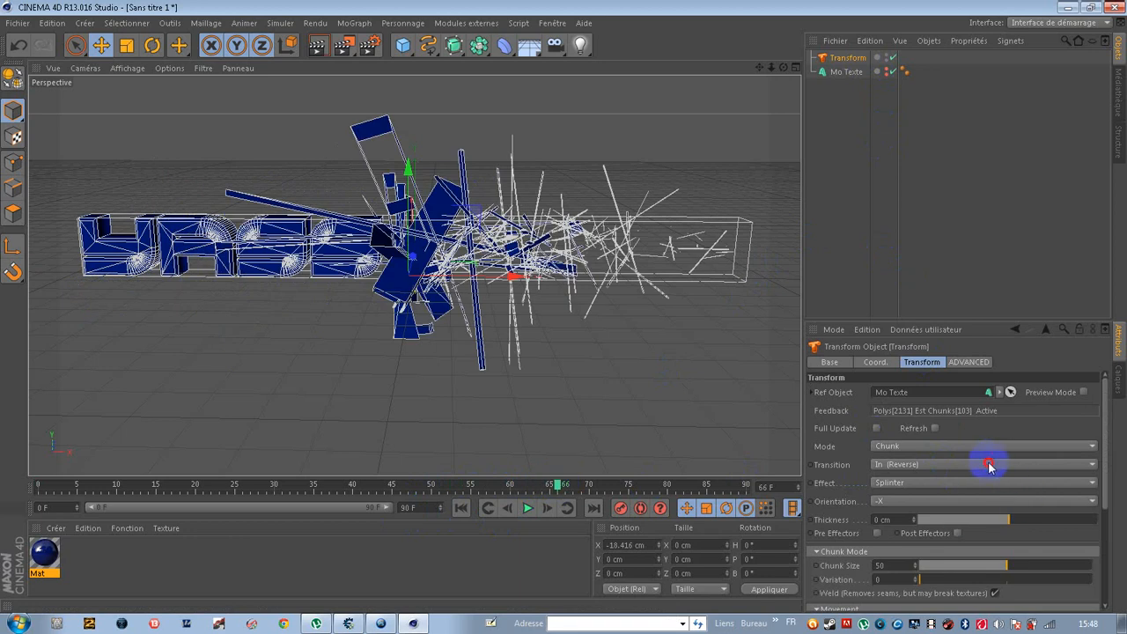
{"action": "left_click", "coordinate": [854, 470]}
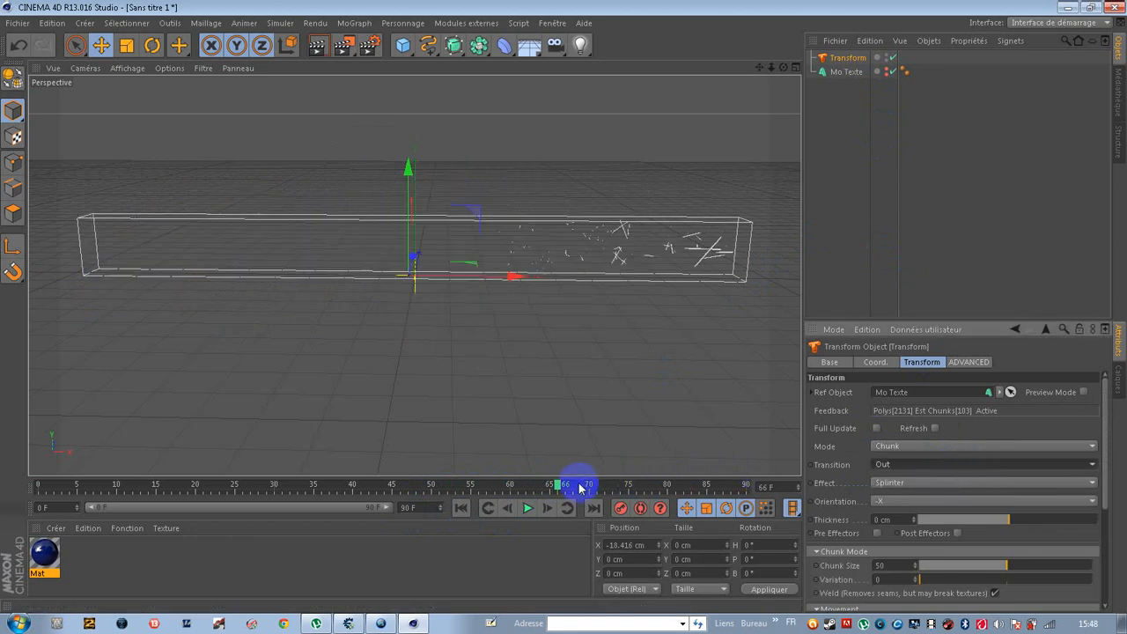
{"action": "left_click_drag", "start_coordinate": [563, 487], "coordinate": [46, 550]}
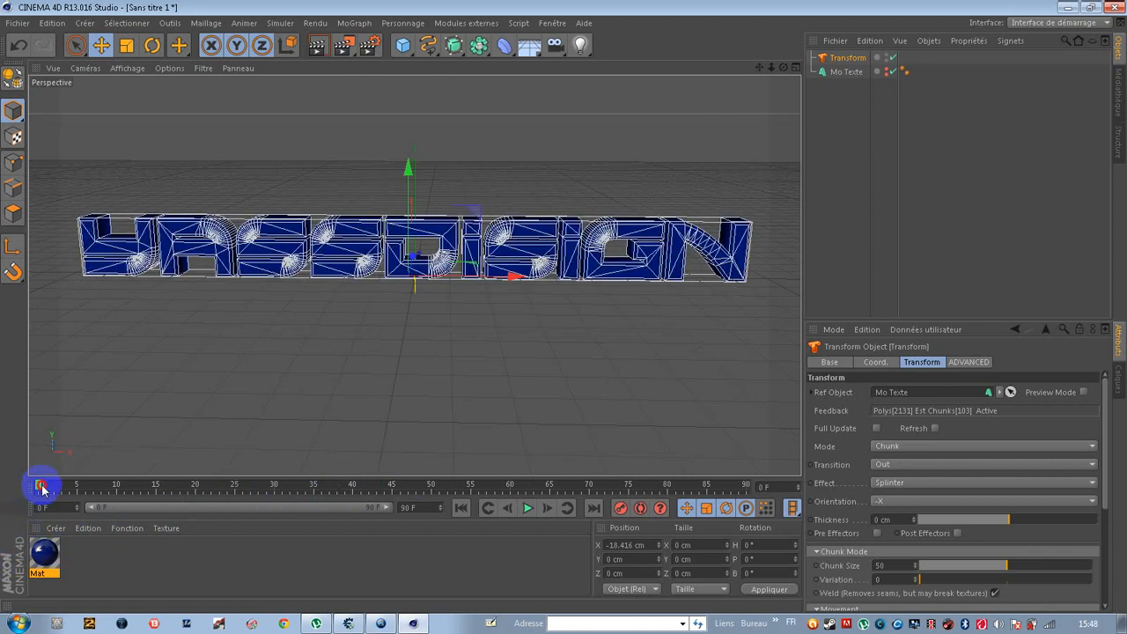
{"action": "left_click_drag", "start_coordinate": [71, 489], "coordinate": [2, 501]}
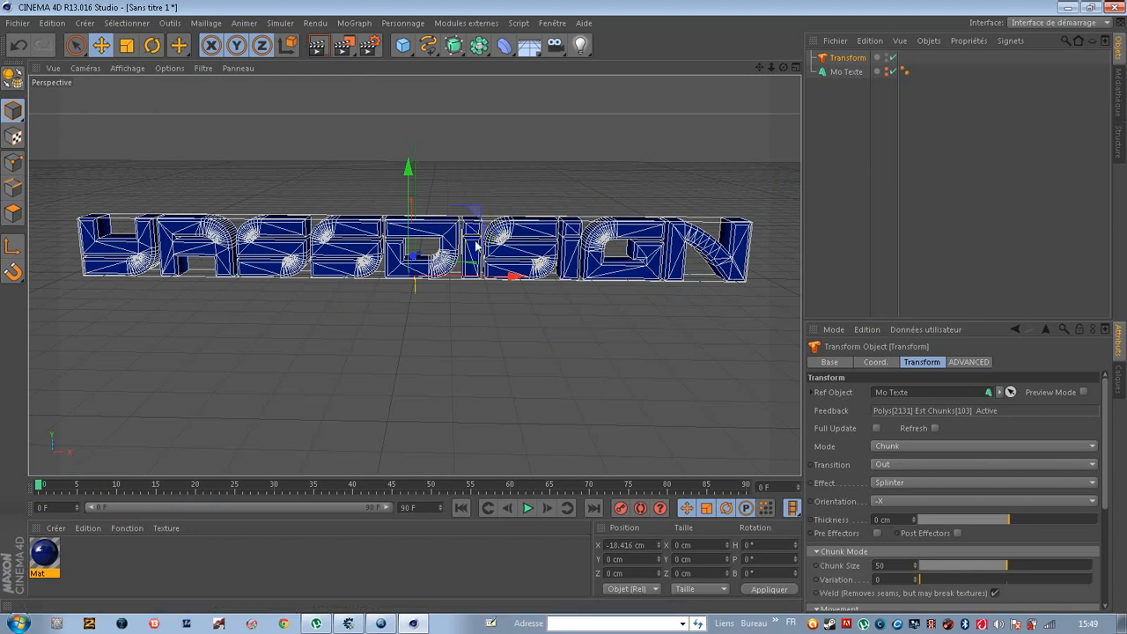
{"action": "left_click", "coordinate": [344, 48]}
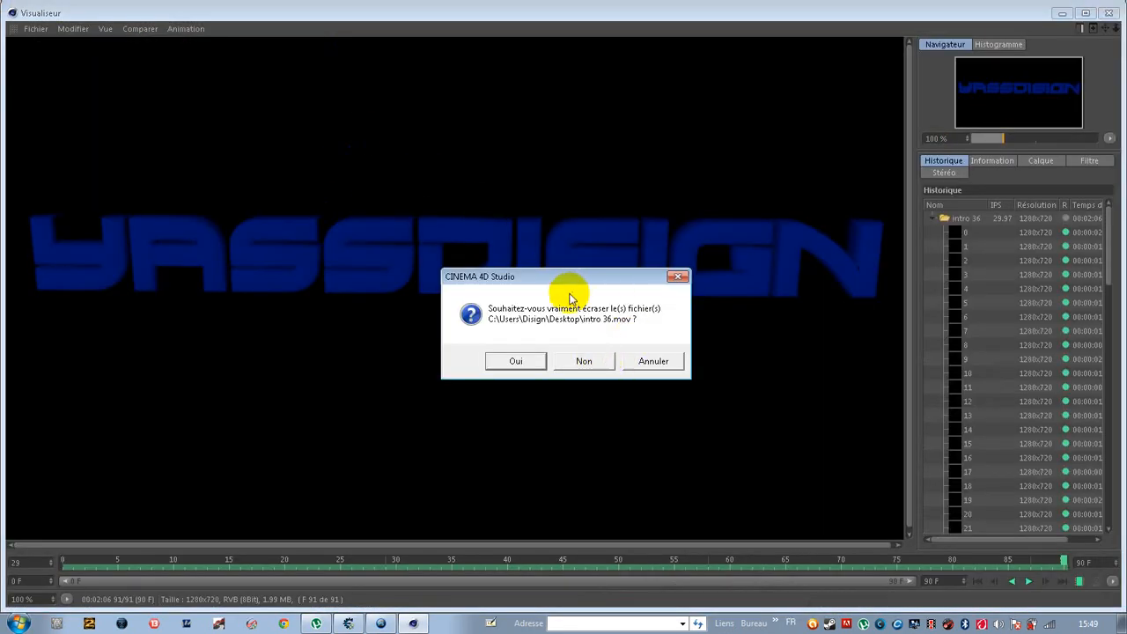
{"action": "left_click", "coordinate": [652, 361]}
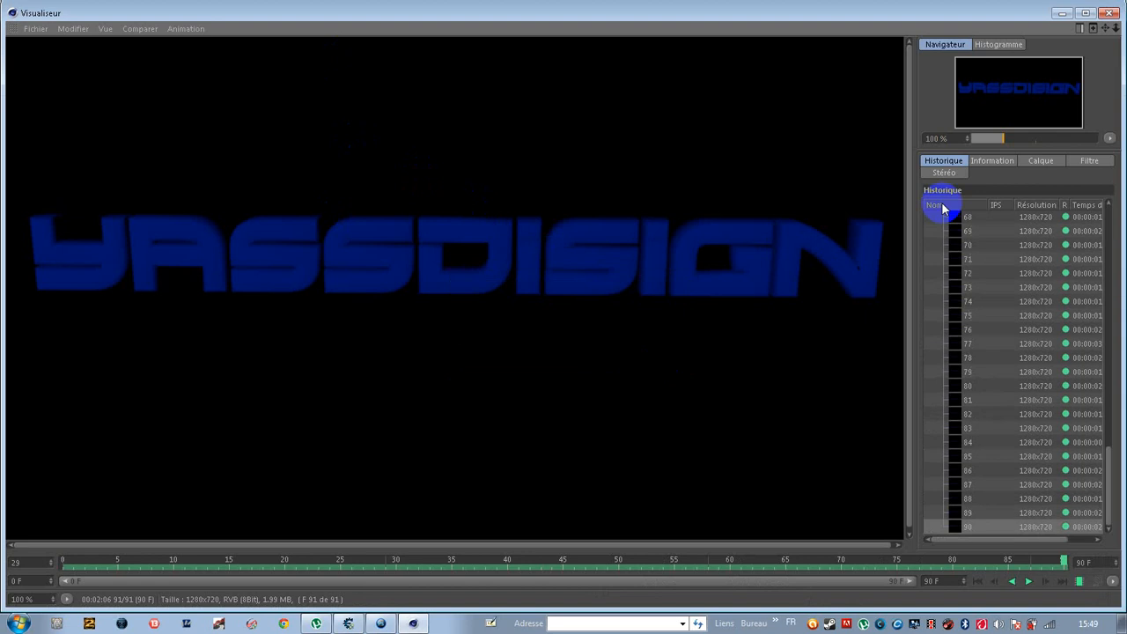
{"action": "left_click", "coordinate": [1111, 13]}
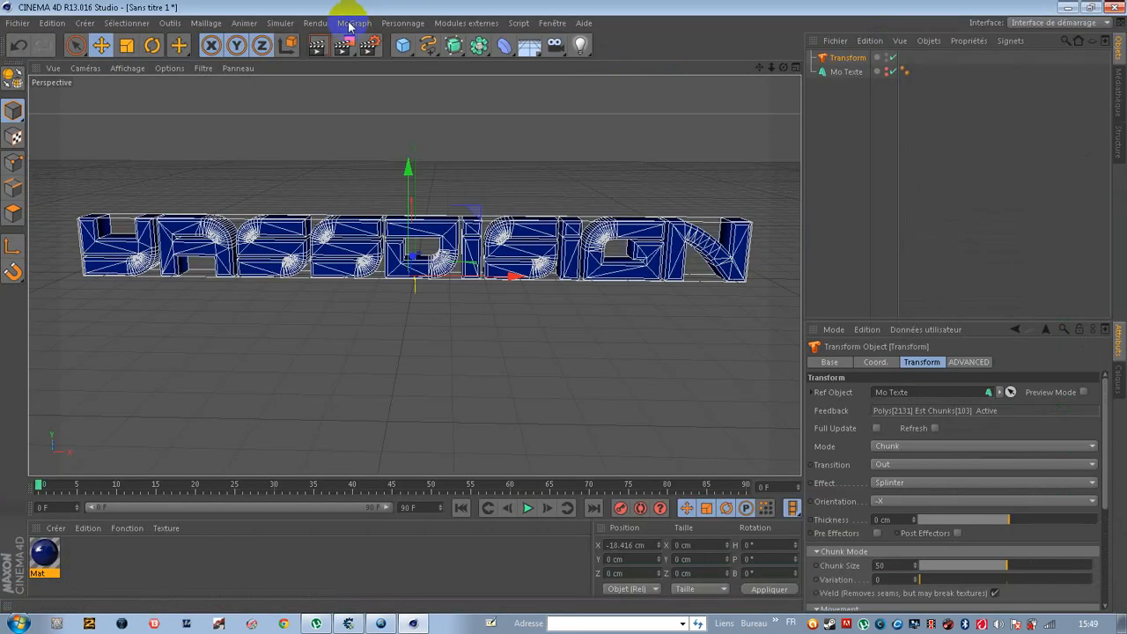
{"action": "left_click", "coordinate": [344, 47]}
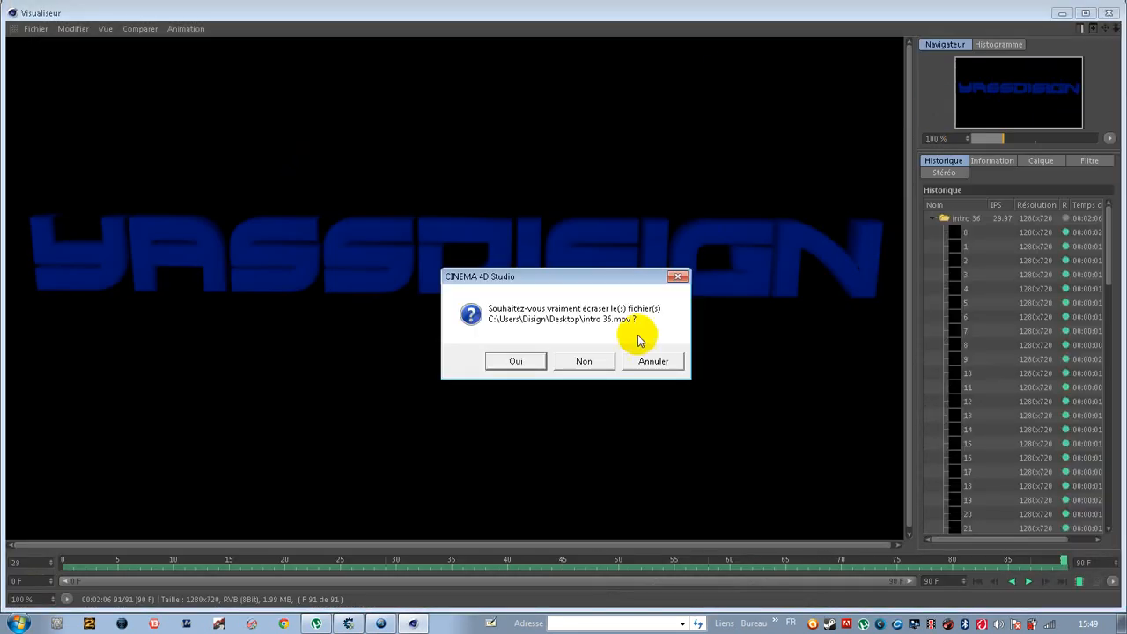
{"action": "left_click", "coordinate": [652, 361]}
{"action": "left_click", "coordinate": [1110, 13]}
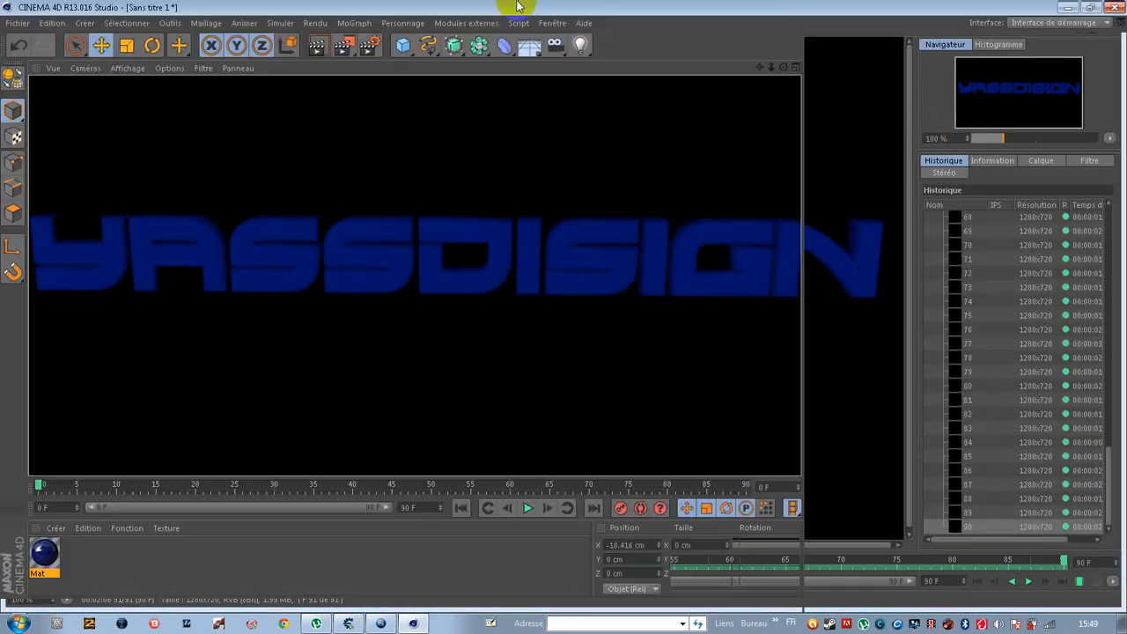
Set the render's save path to "intro 37" on the desktop and start rendering the Splinter animation.
{"action": "left_click", "coordinate": [370, 46]}
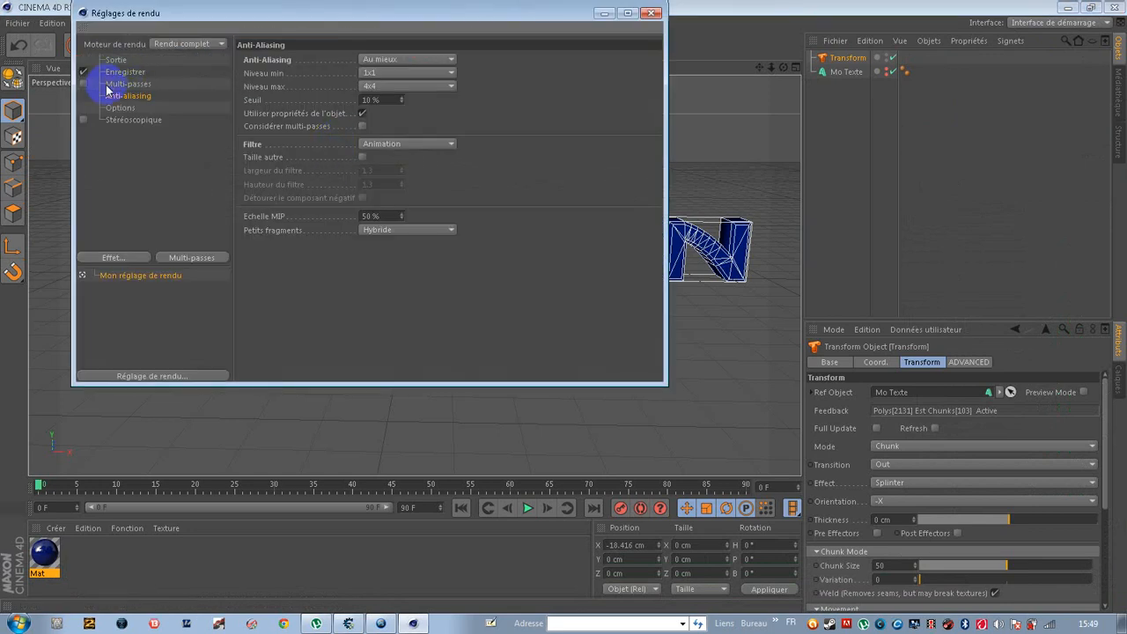
{"action": "left_click", "coordinate": [124, 73]}
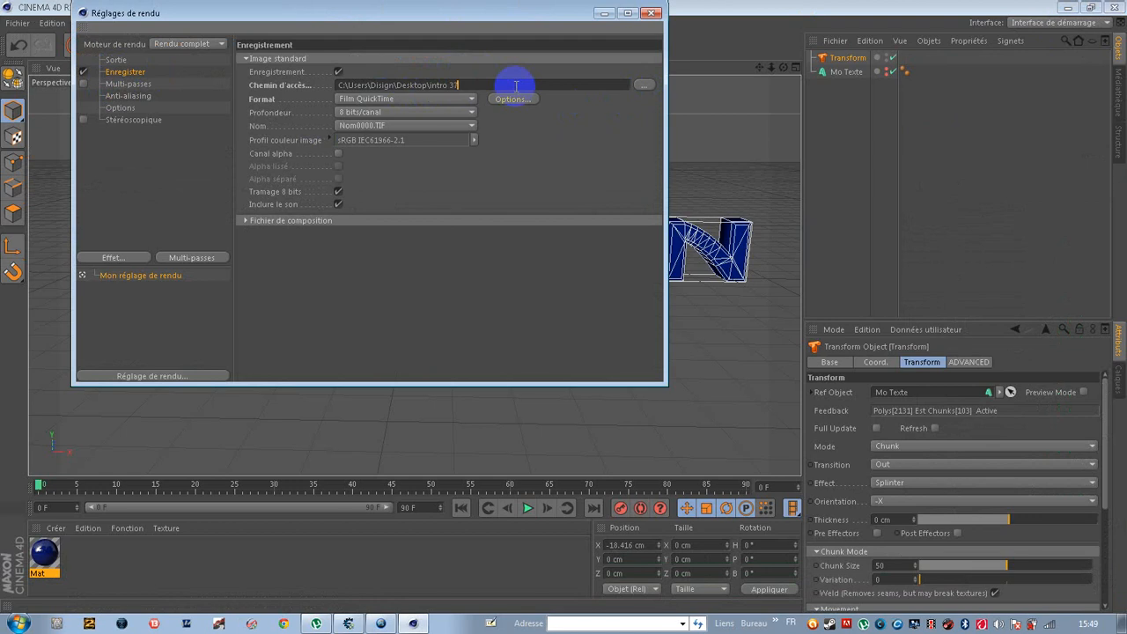
{"action": "left_click", "coordinate": [650, 13]}
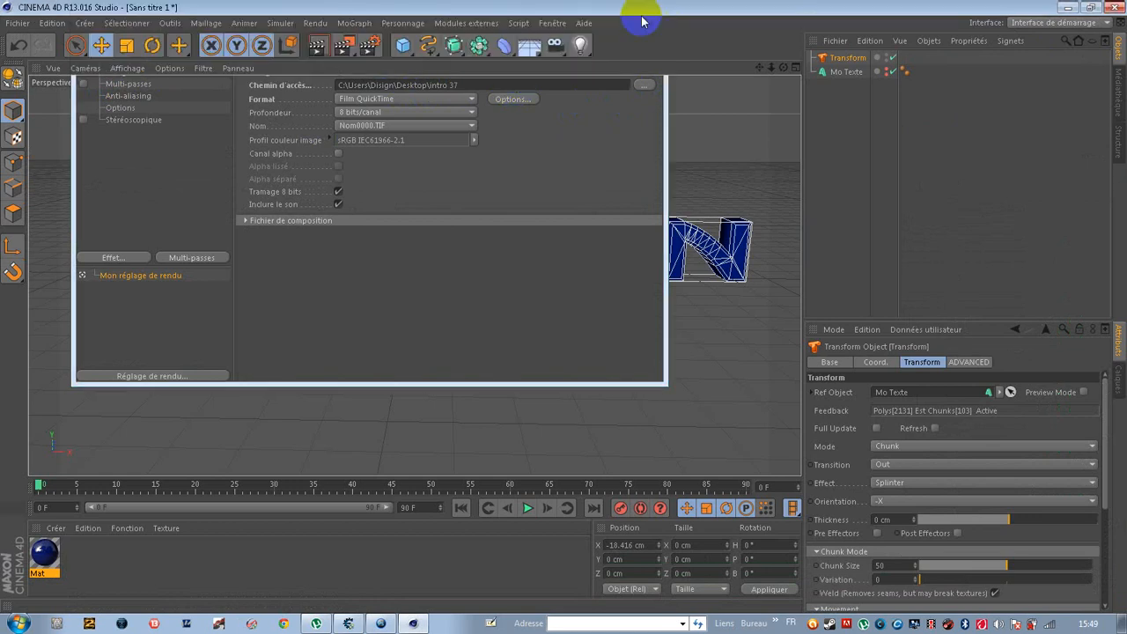
{"action": "left_click", "coordinate": [343, 48]}
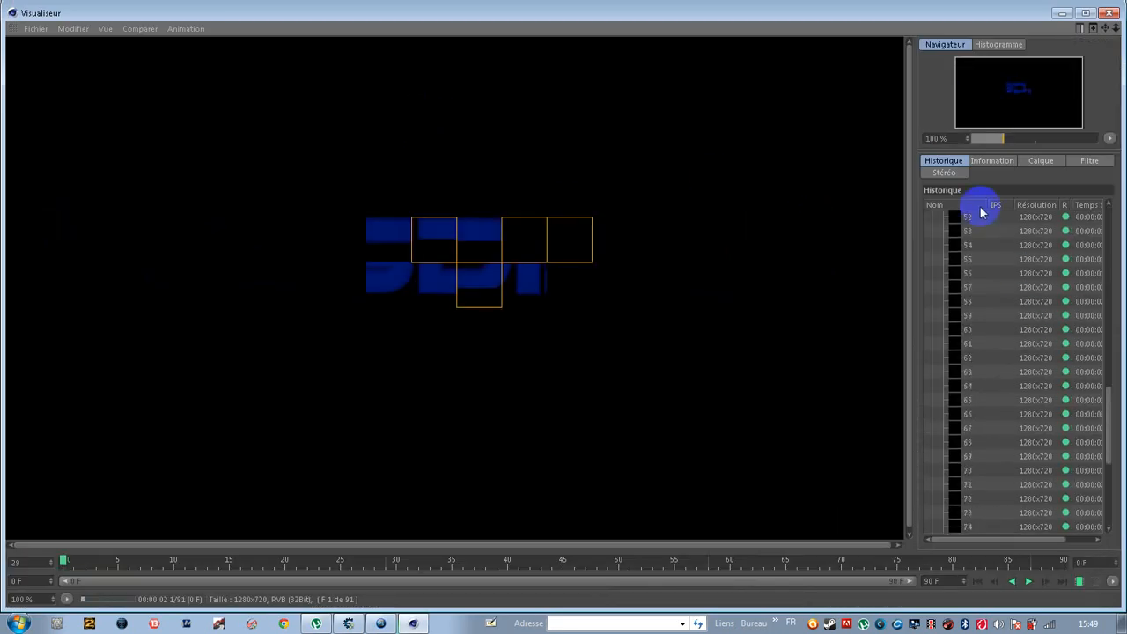
Remove the intro 36 render from the render history and view the first rendered frames of intro 37.
{"action": "scroll", "coordinate": [991, 232], "scroll_direction": "up", "scroll_amount": 12}
{"action": "scroll", "coordinate": [979, 231], "scroll_direction": "up", "scroll_amount": 10}
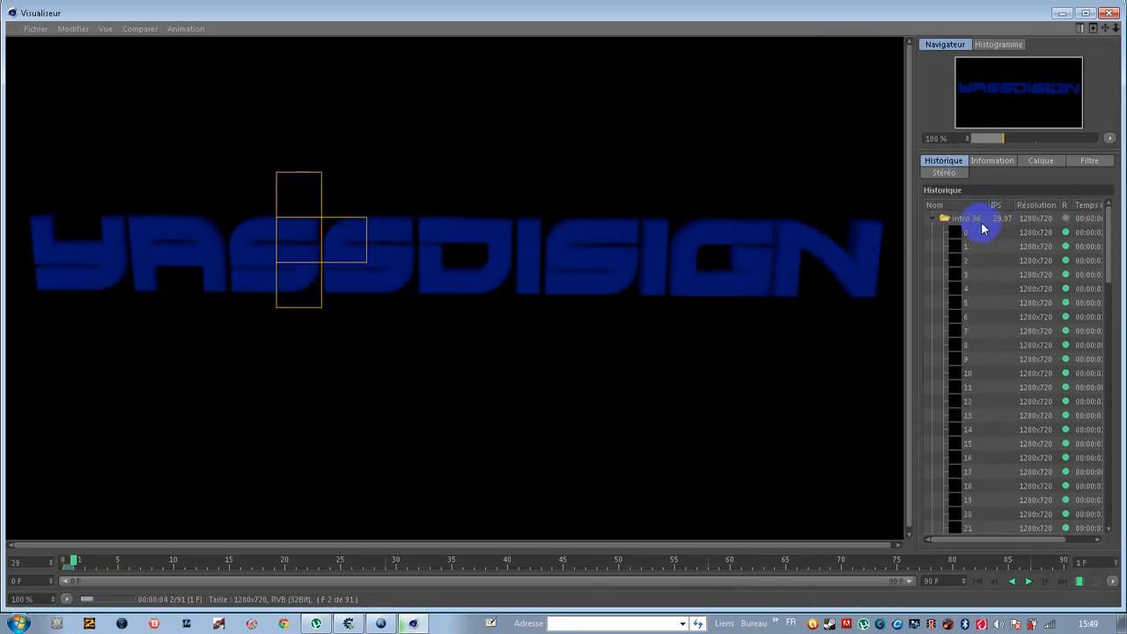
{"action": "key", "text": "Delete"}
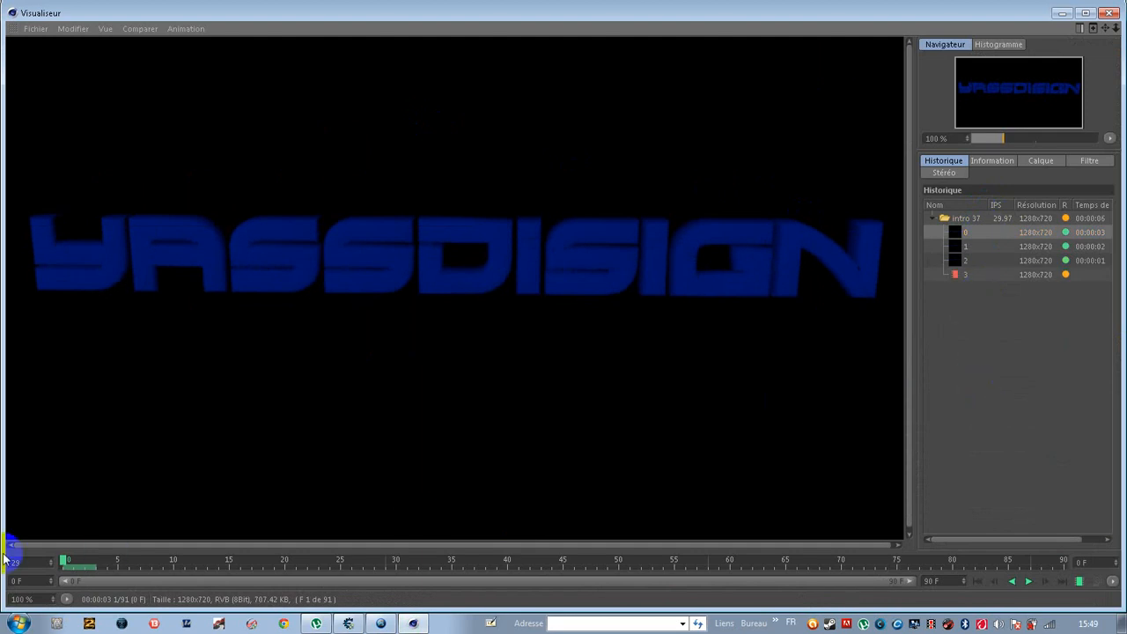
{"action": "left_click", "coordinate": [89, 561]}
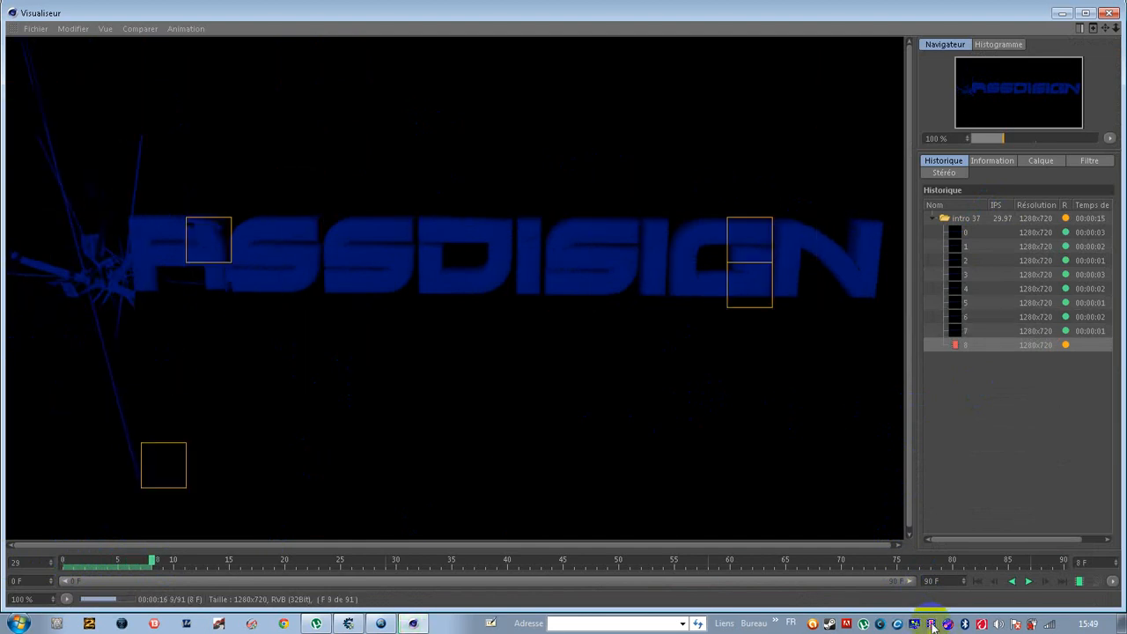
Minimize CINEMA 4D and arrange the intro 36 and intro 37 movies together on the desktop, apart from the other files.
{"action": "left_click", "coordinate": [491, 624]}
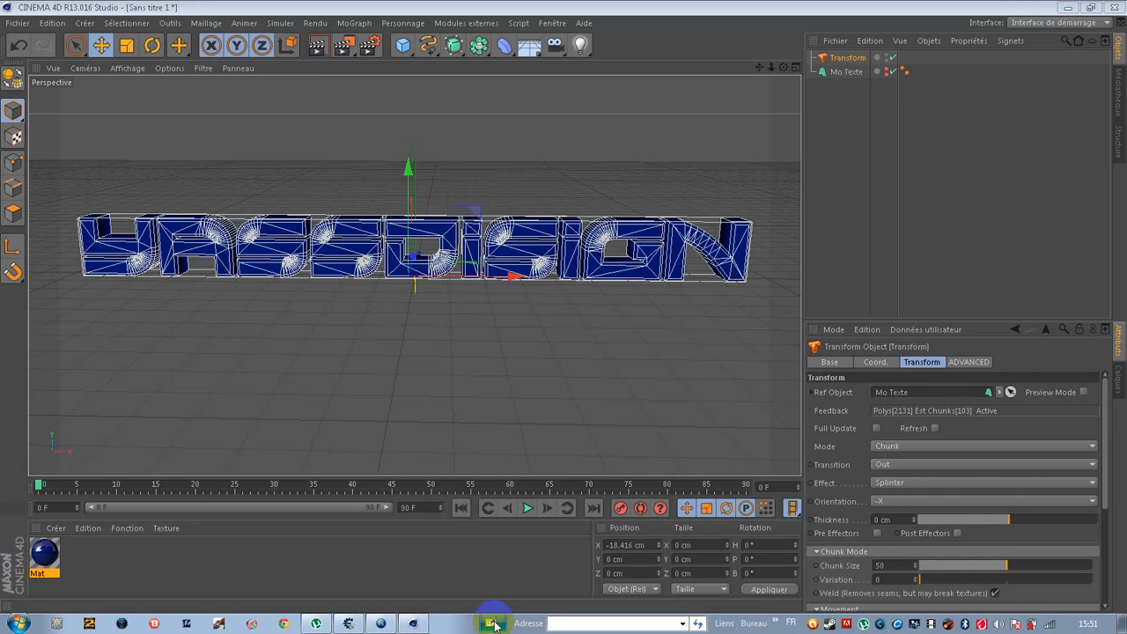
{"action": "left_click", "coordinate": [1069, 7]}
{"action": "left_click_drag", "start_coordinate": [53, 258], "coordinate": [350, 97]}
{"action": "left_click", "coordinate": [396, 104]}
{"action": "left_click_drag", "start_coordinate": [370, 54], "coordinate": [347, 31]}
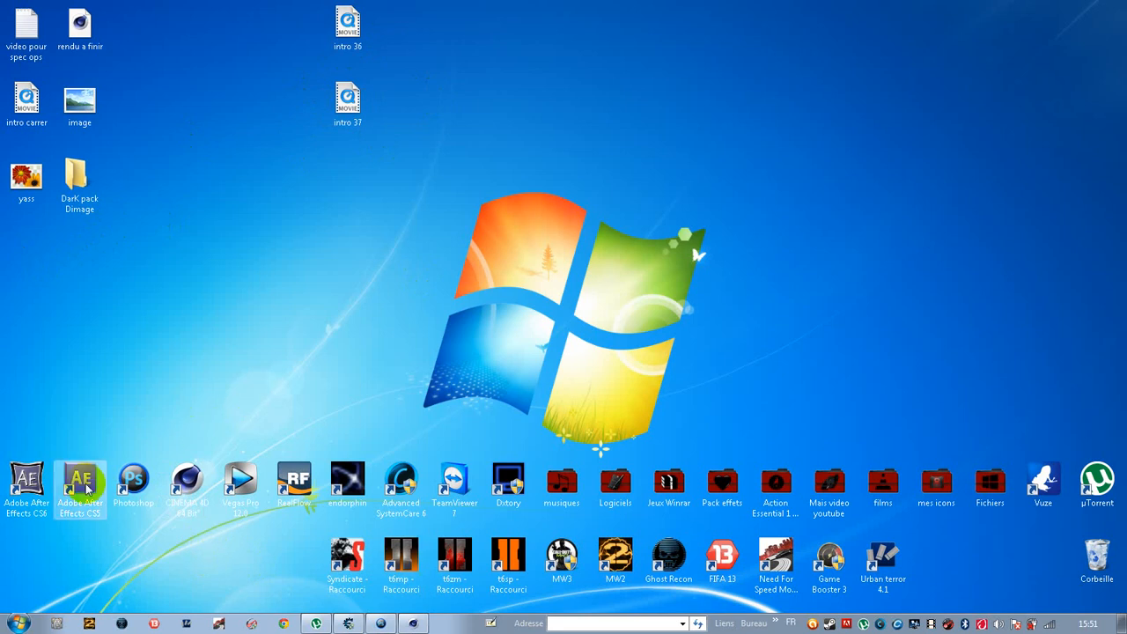
{"action": "left_click", "coordinate": [58, 471]}
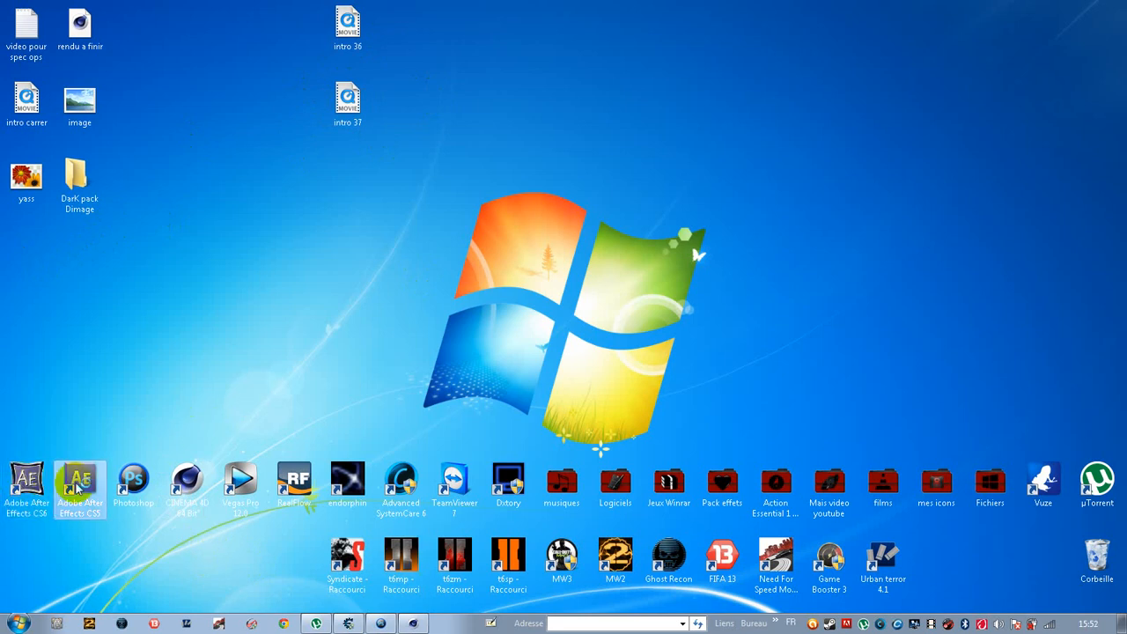
{"action": "left_click_drag", "start_coordinate": [77, 486], "coordinate": [59, 483]}
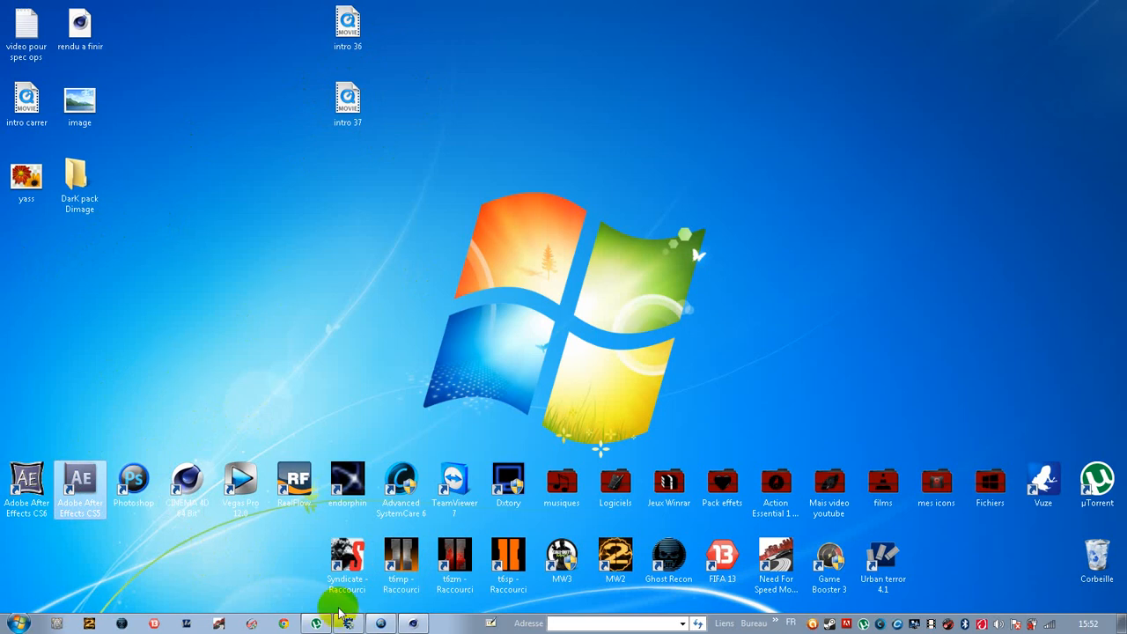
Switch to Photoshop and quit it without saving changes to the untitled document or template youtube.psd.
{"action": "left_click", "coordinate": [380, 622]}
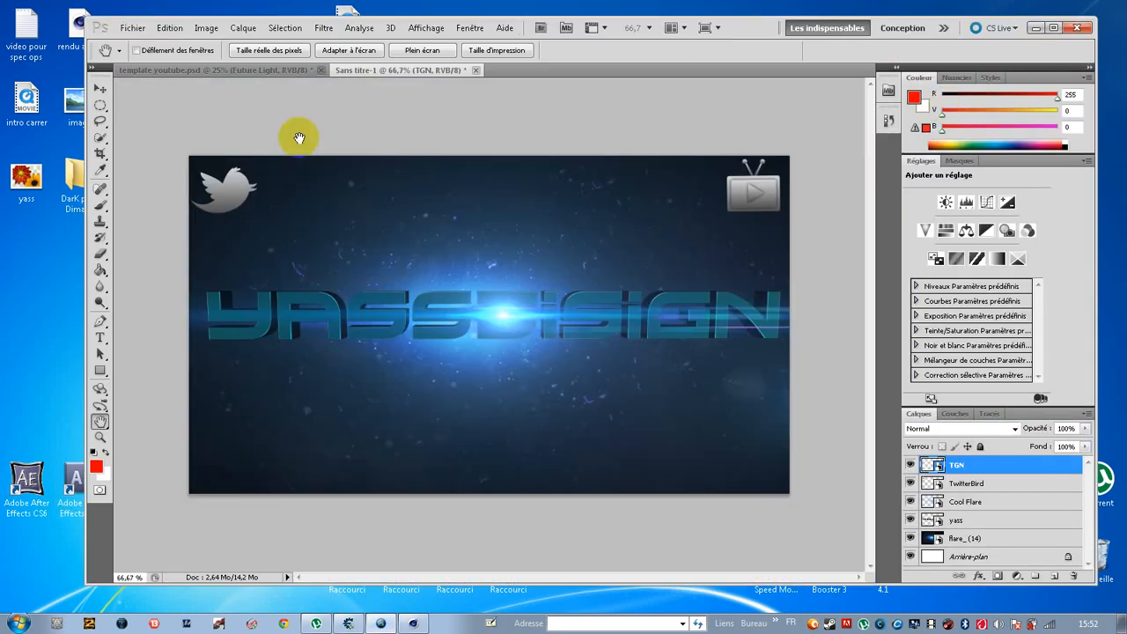
{"action": "left_click", "coordinate": [1086, 30]}
{"action": "left_click", "coordinate": [632, 245]}
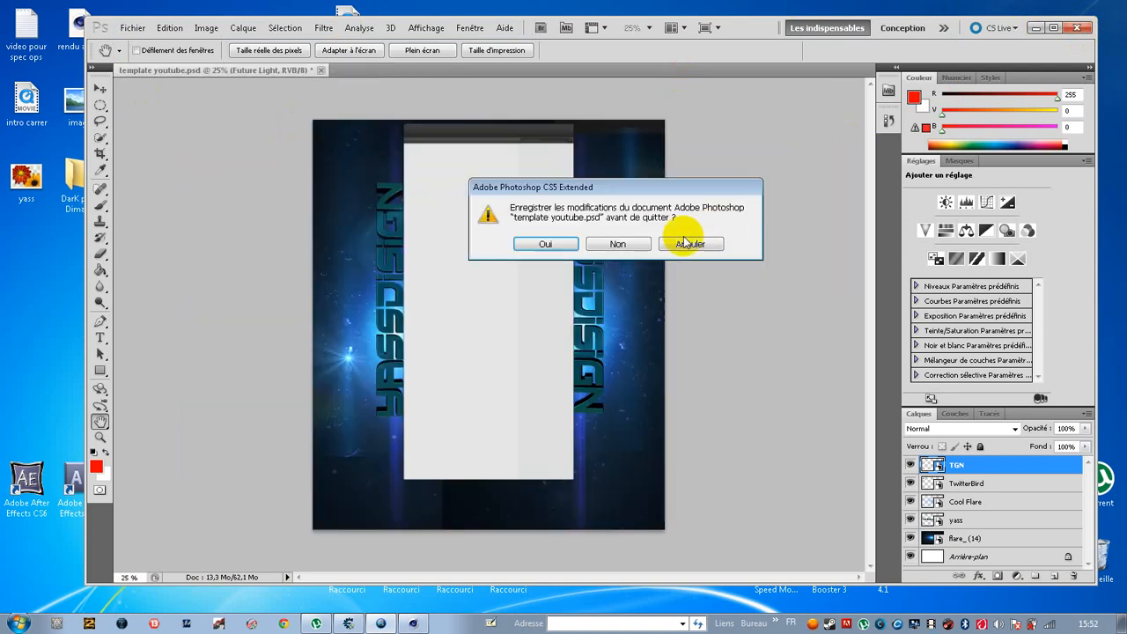
{"action": "left_click", "coordinate": [619, 244]}
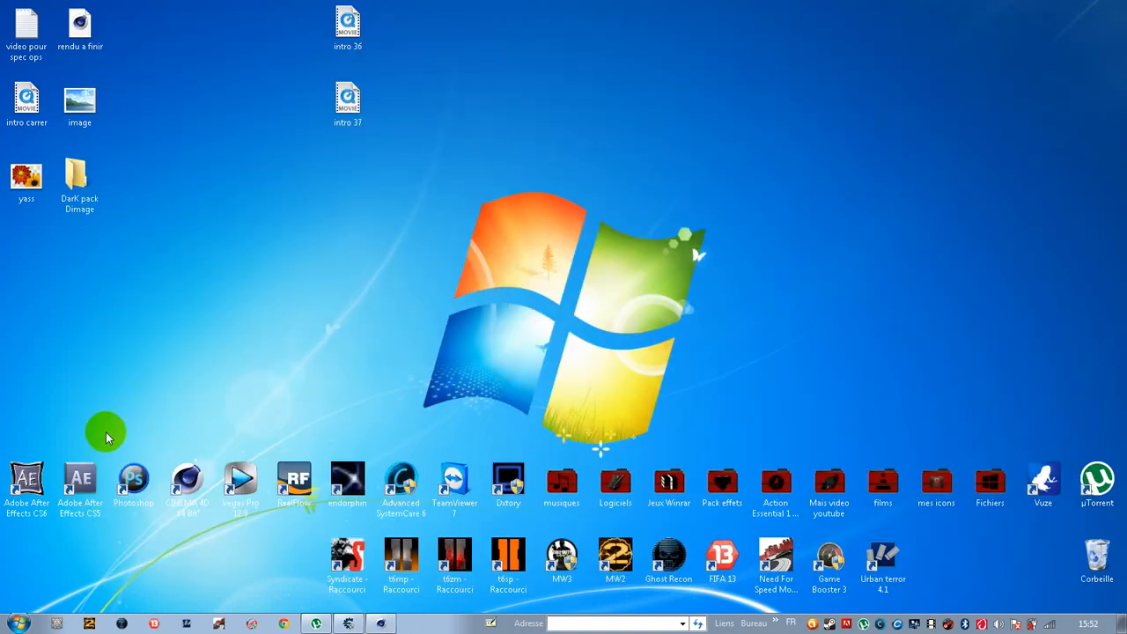
Launch Adobe After Effects CS5 and check the µTorrent downloads briefly while it loads.
{"action": "double_click", "coordinate": [81, 480]}
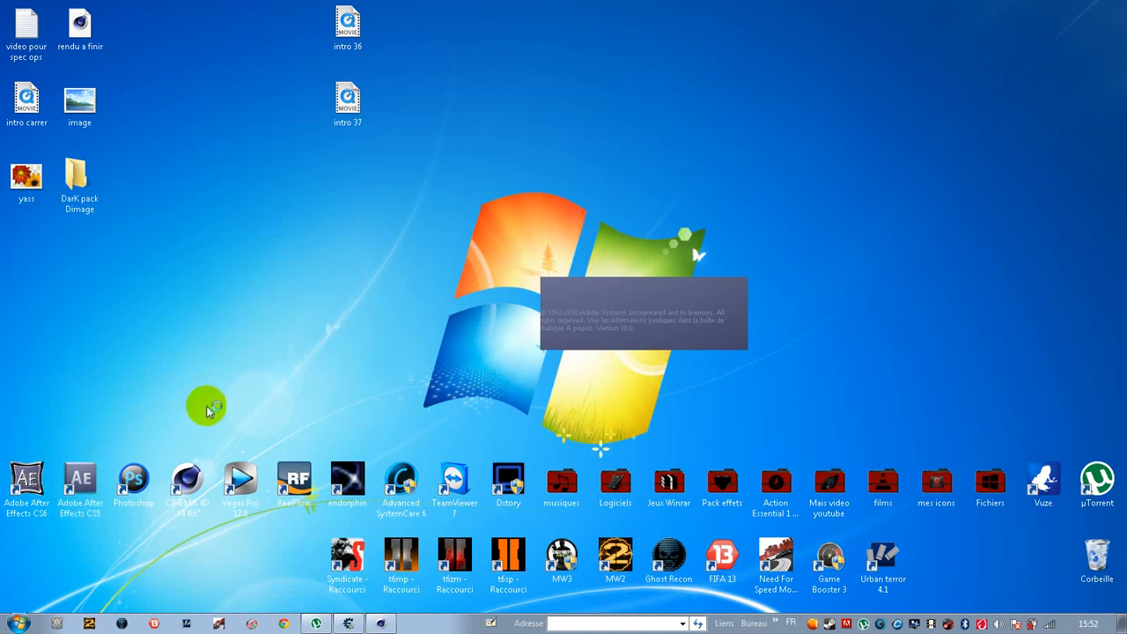
{"action": "left_click", "coordinate": [316, 624]}
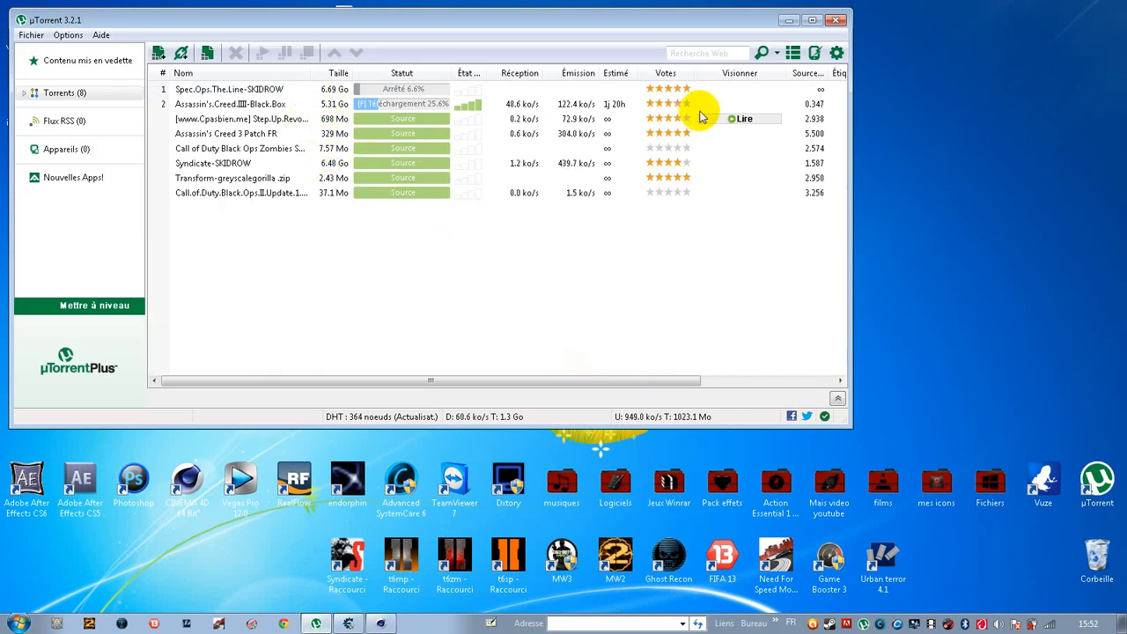
{"action": "left_click", "coordinate": [789, 20]}
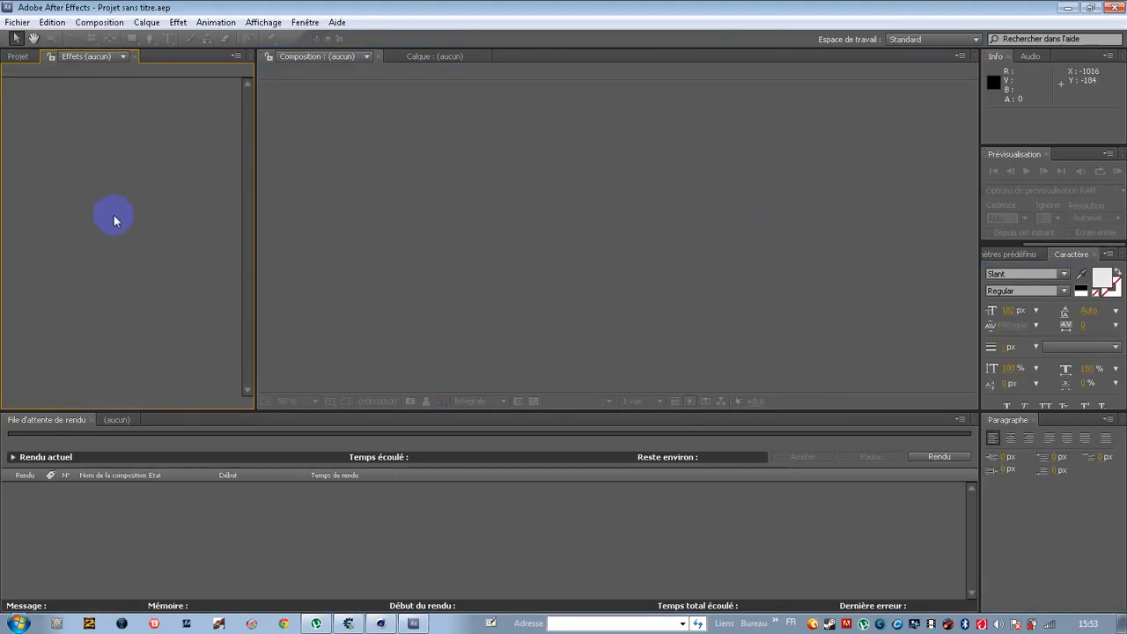
Create a new 1280 x 720 composition with the HDV/HDTV 720 29,97 preset and a 20-second duration.
{"action": "left_click", "coordinate": [16, 57]}
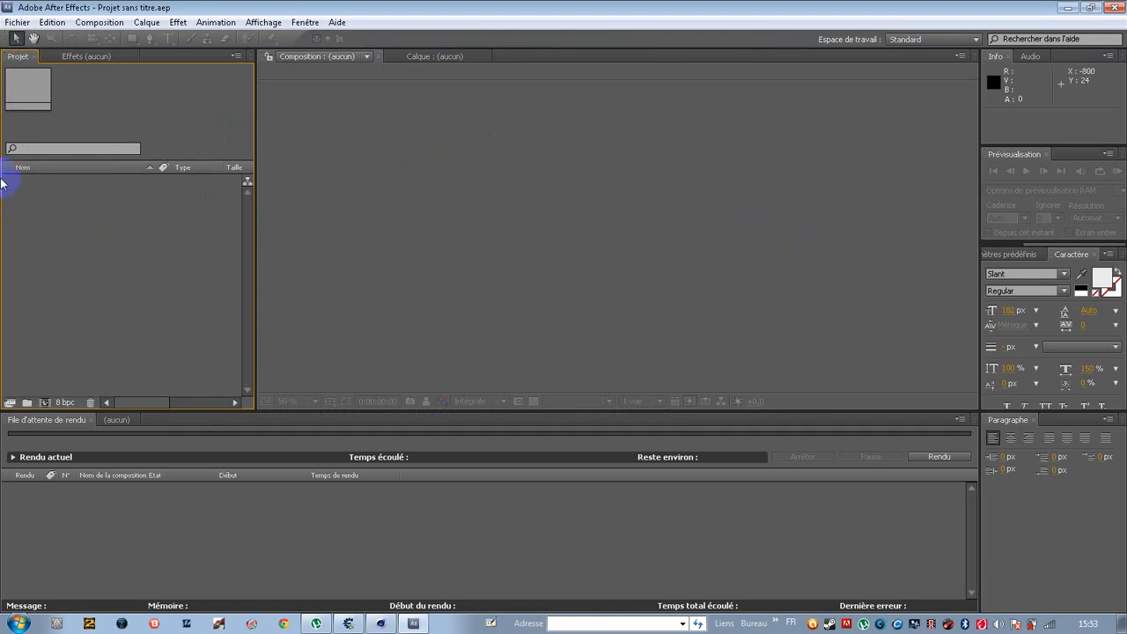
{"action": "right_click", "coordinate": [69, 228]}
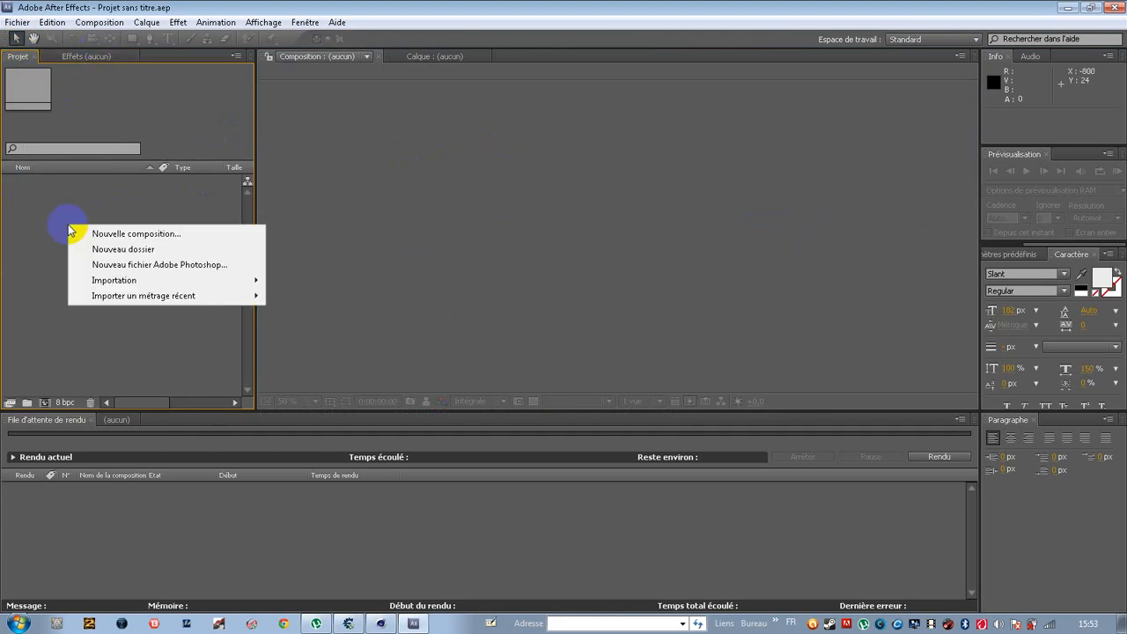
{"action": "left_click", "coordinate": [112, 234]}
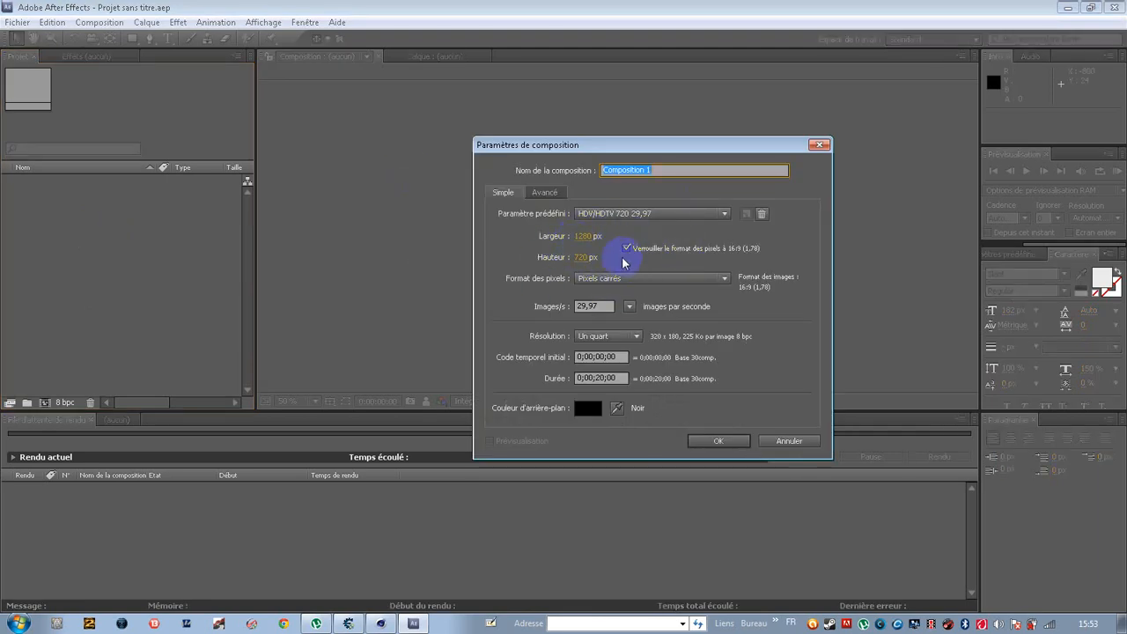
{"action": "left_click", "coordinate": [719, 441]}
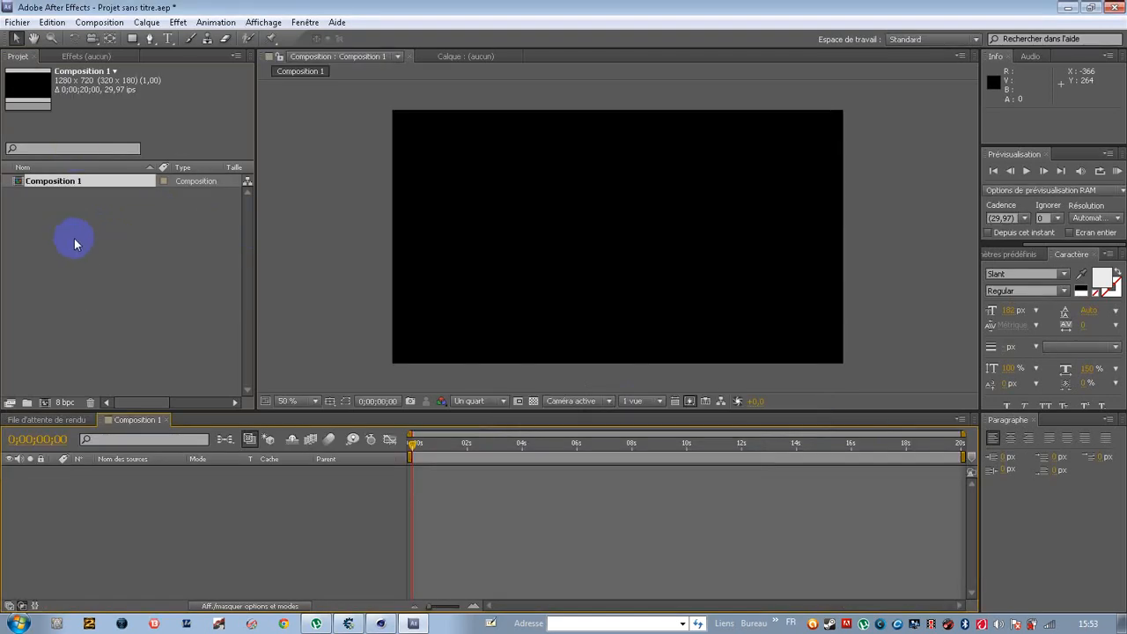
Import the QuickTime movie intro 36 from the desktop into the project as footage.
{"action": "double_click", "coordinate": [75, 245]}
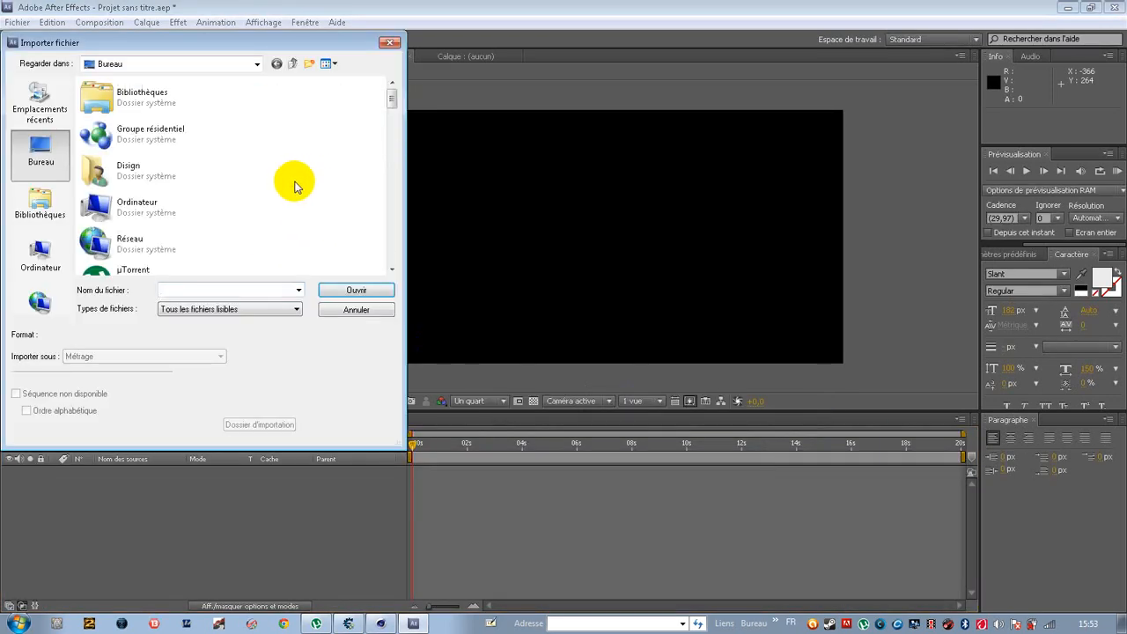
{"action": "scroll", "coordinate": [295, 187], "scroll_direction": "down", "scroll_amount": 5}
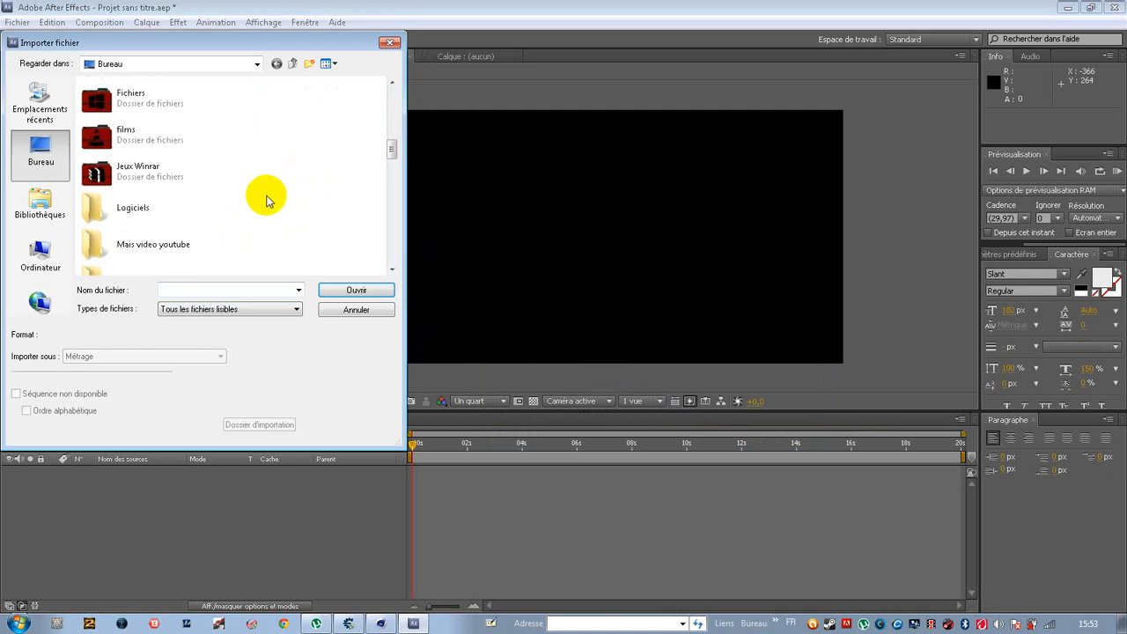
{"action": "scroll", "coordinate": [264, 202], "scroll_direction": "down", "scroll_amount": 6}
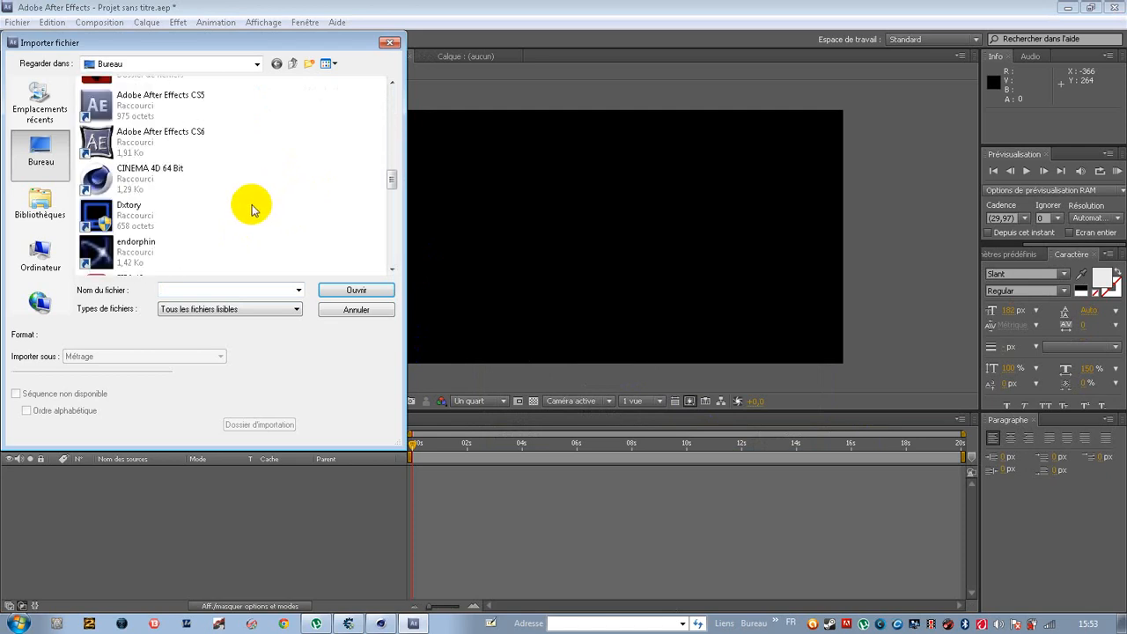
{"action": "scroll", "coordinate": [251, 209], "scroll_direction": "down", "scroll_amount": 5}
{"action": "left_click", "coordinate": [148, 249]}
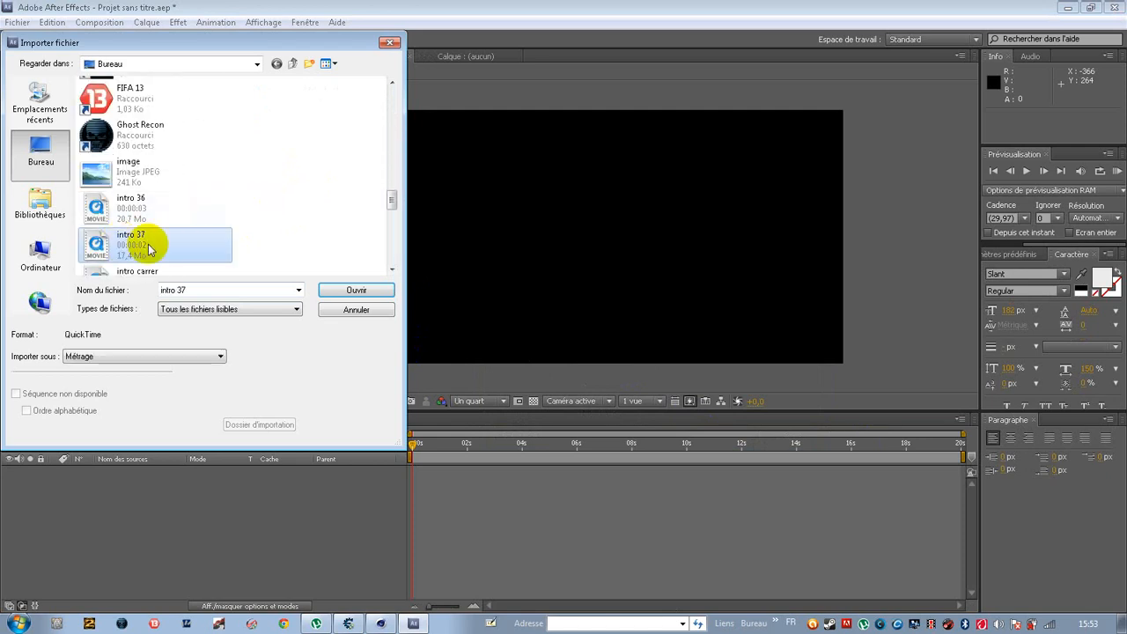
{"action": "left_click", "coordinate": [151, 210]}
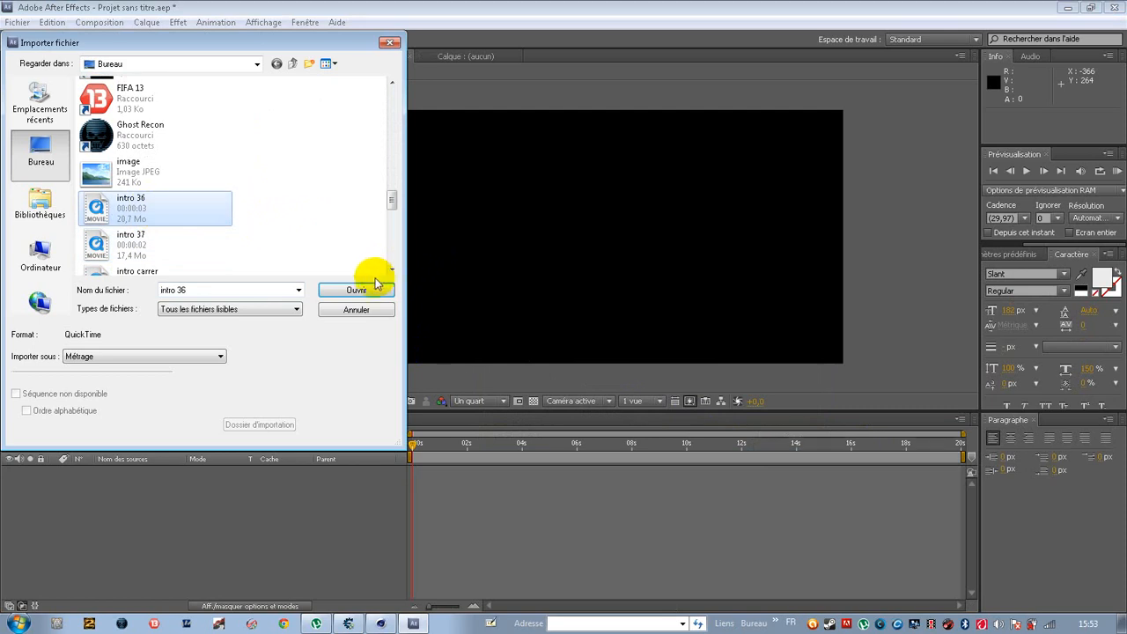
{"action": "left_click", "coordinate": [376, 284]}
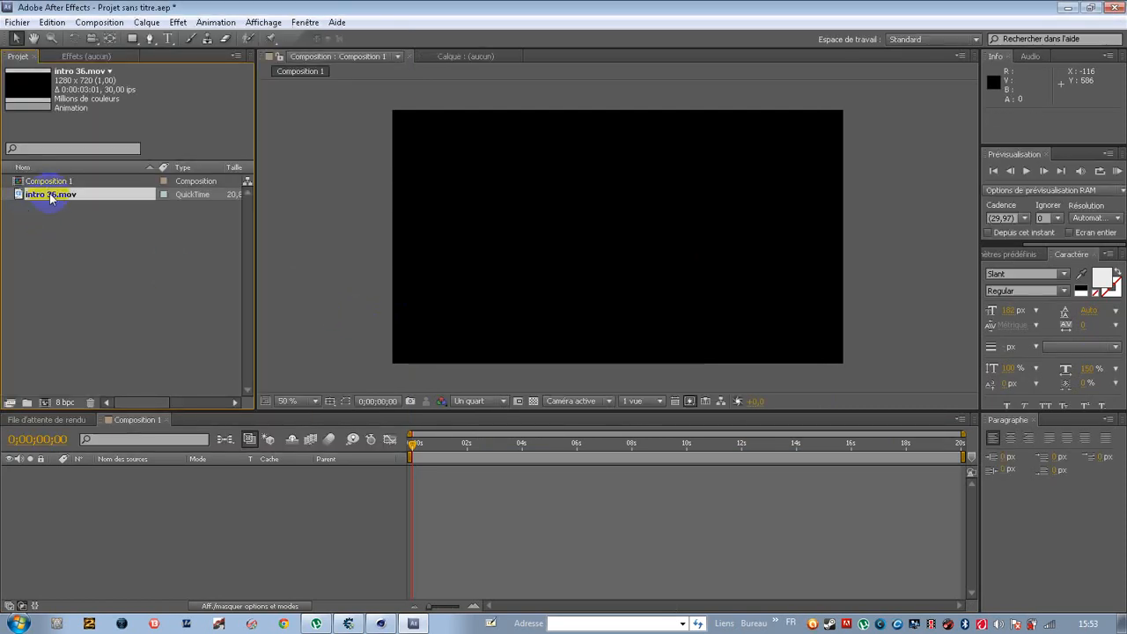
Add intro 36.mov to the timeline of Composition 1, preview it, and move the current time to 0;00;02;08.
{"action": "left_click_drag", "start_coordinate": [103, 256], "coordinate": [181, 482]}
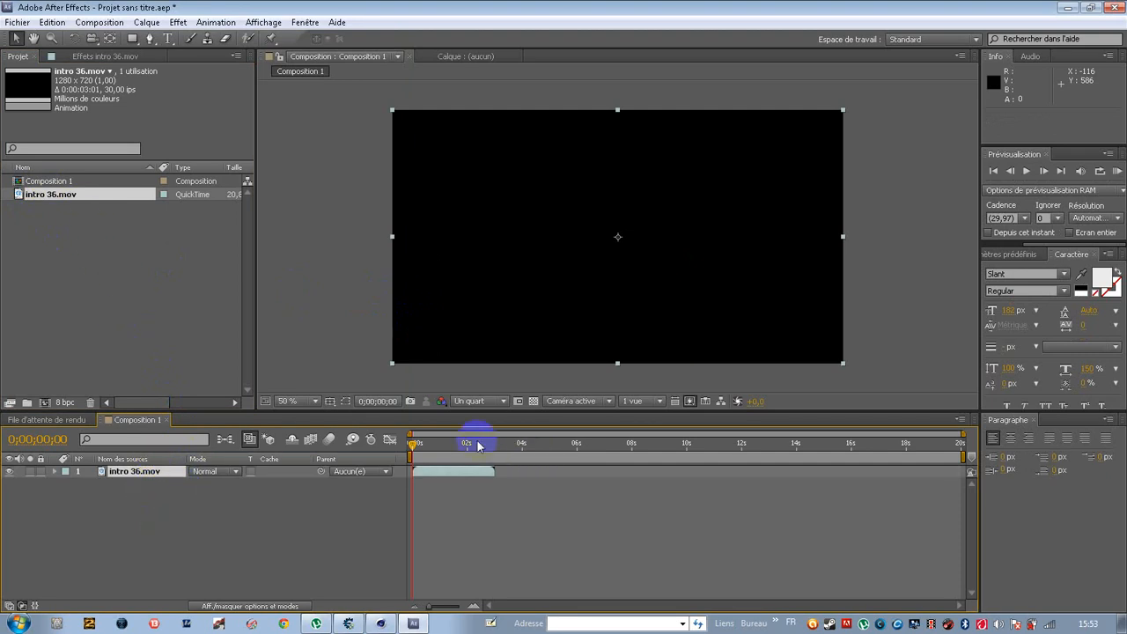
{"action": "left_click", "coordinate": [1027, 173]}
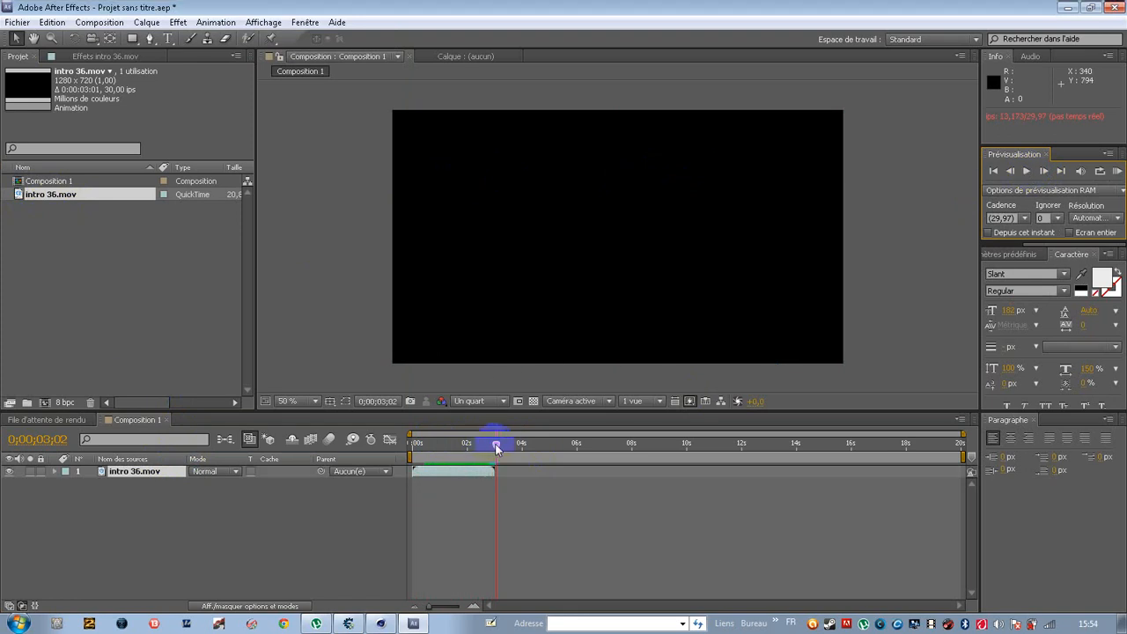
{"action": "mouse_move", "coordinate": [478, 447]}
{"action": "left_mouse_down"}
{"action": "mouse_move", "coordinate": [460, 447]}
{"action": "mouse_move", "coordinate": [474, 447]}
{"action": "left_mouse_up"}
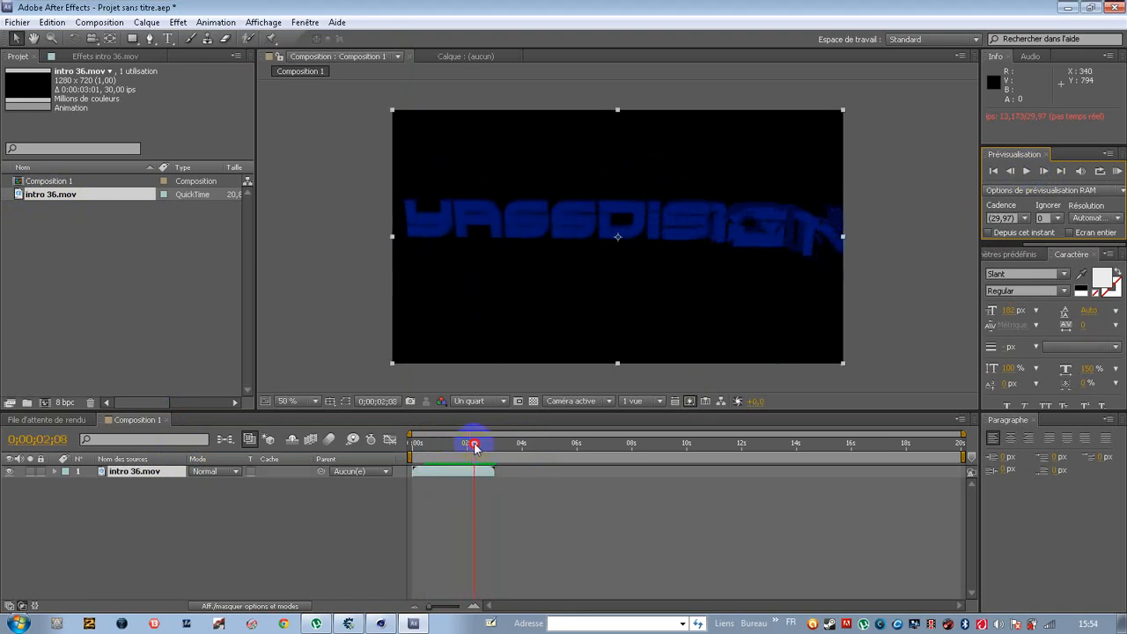
Import the QuickTime movie intro 37 from the desktop into the project as footage.
{"action": "left_click", "coordinate": [114, 271]}
{"action": "double_click", "coordinate": [112, 277]}
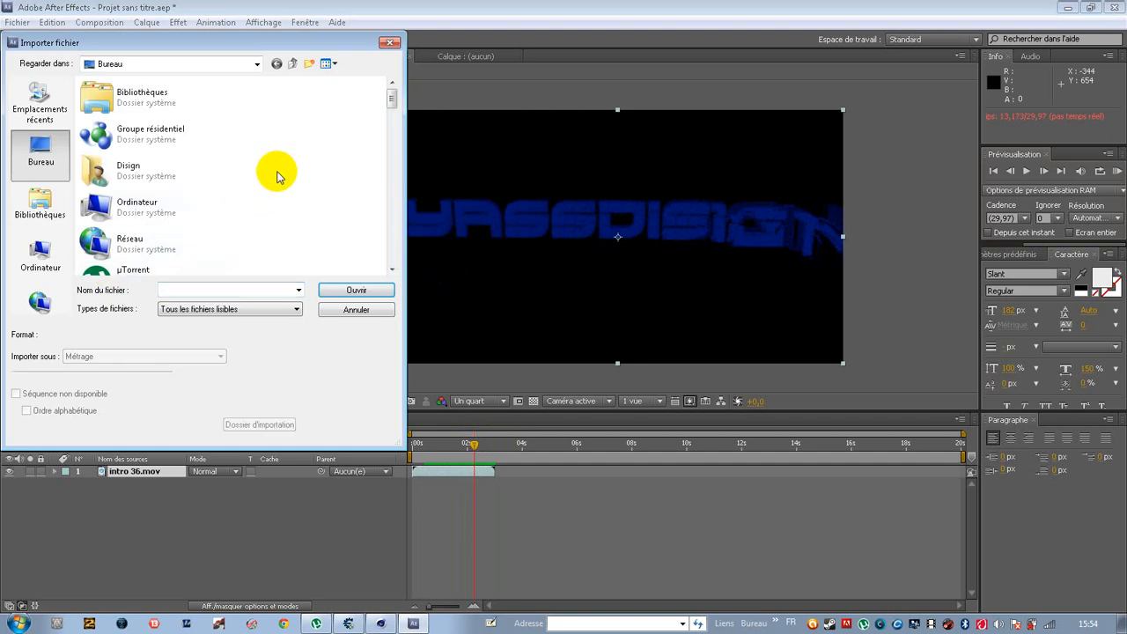
{"action": "scroll", "coordinate": [274, 171], "scroll_direction": "down", "scroll_amount": 6}
{"action": "scroll", "coordinate": [278, 174], "scroll_direction": "down", "scroll_amount": 9}
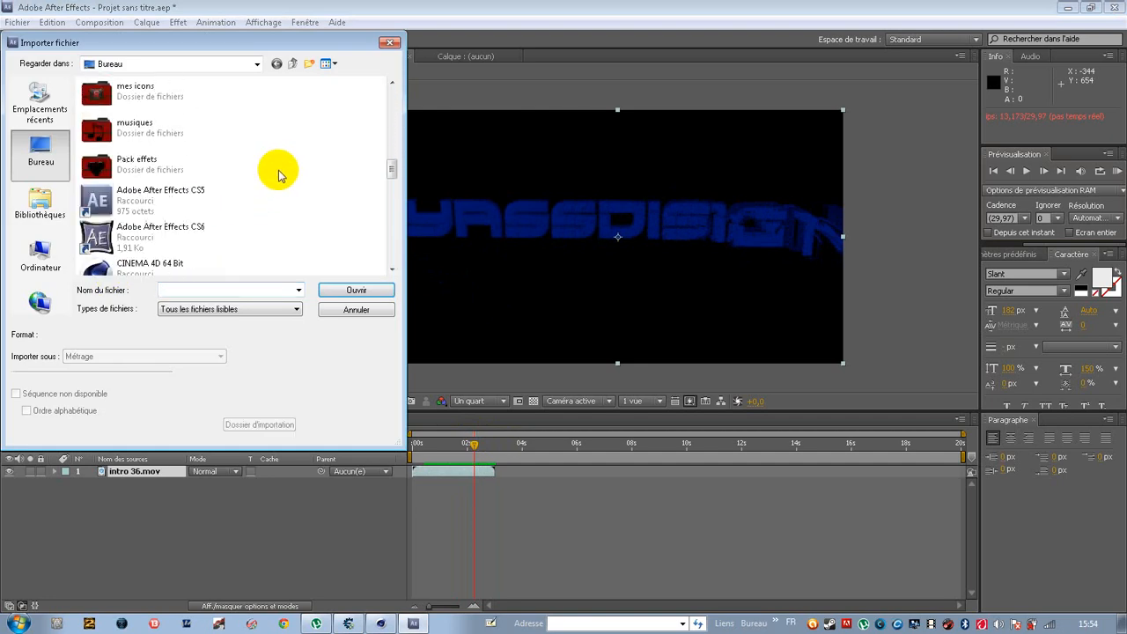
{"action": "scroll", "coordinate": [277, 170], "scroll_direction": "down", "scroll_amount": 5}
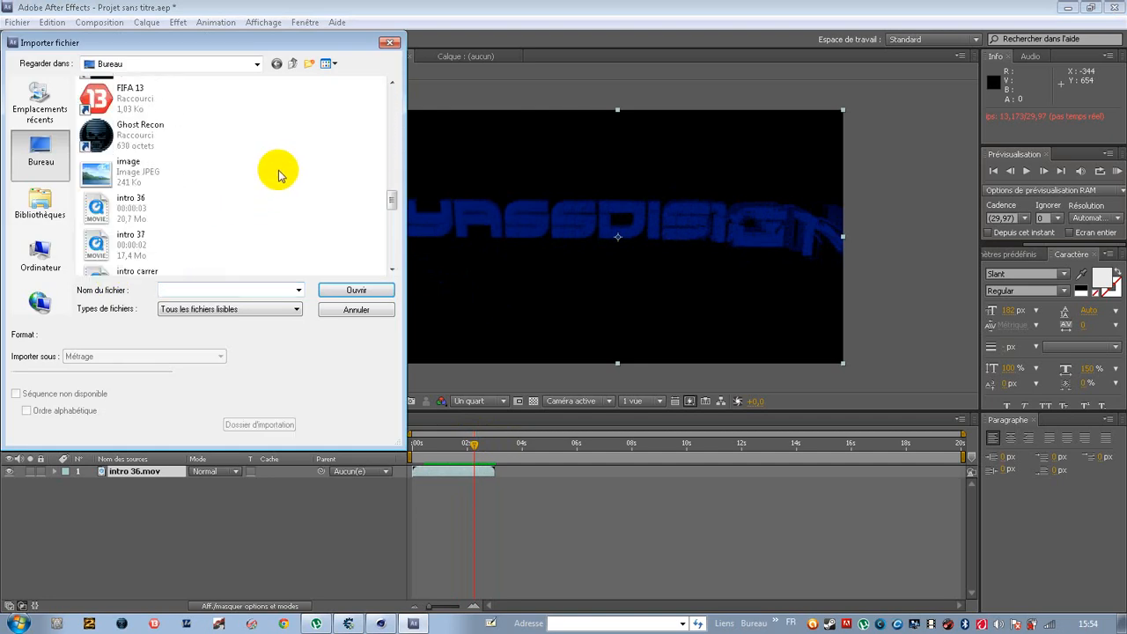
{"action": "left_click", "coordinate": [140, 236]}
{"action": "left_click", "coordinate": [356, 291]}
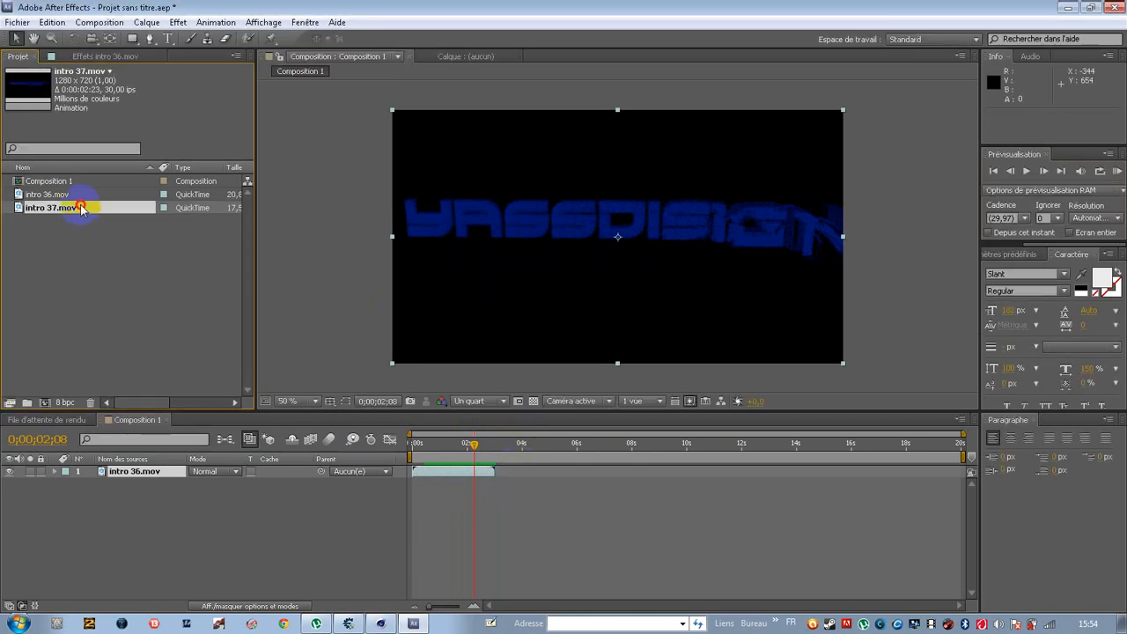
Add intro 37.mov to the timeline above intro 36.mov and shift it to start at 0;00;03;00, where intro 36.mov ends.
{"action": "left_click_drag", "start_coordinate": [81, 208], "coordinate": [162, 463]}
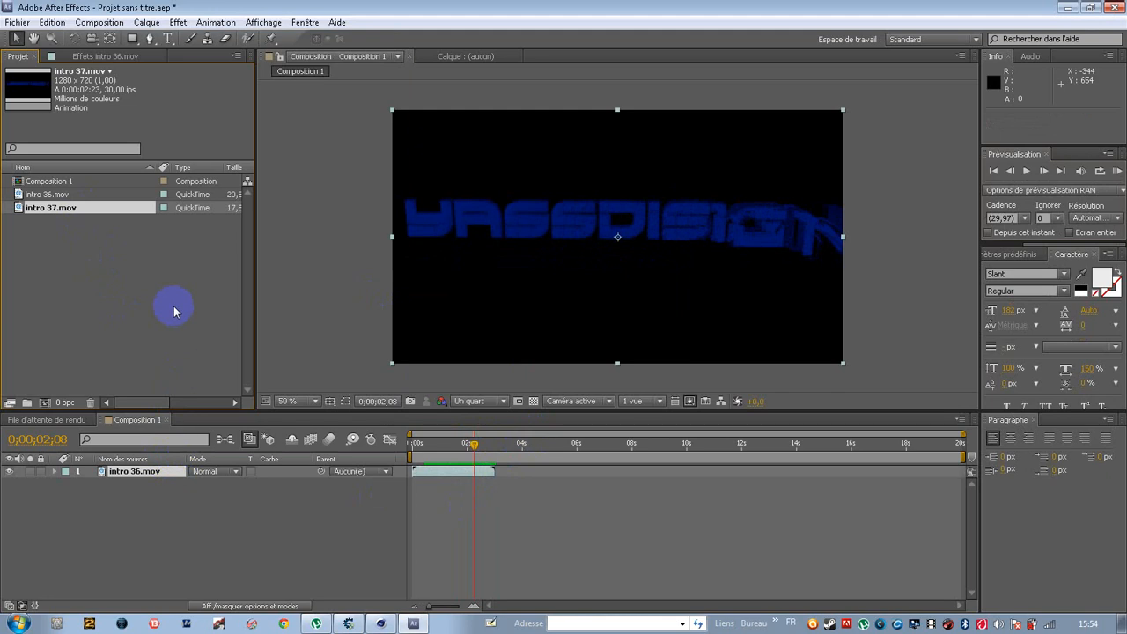
{"action": "left_click_drag", "start_coordinate": [53, 211], "coordinate": [176, 480], "text": "alt"}
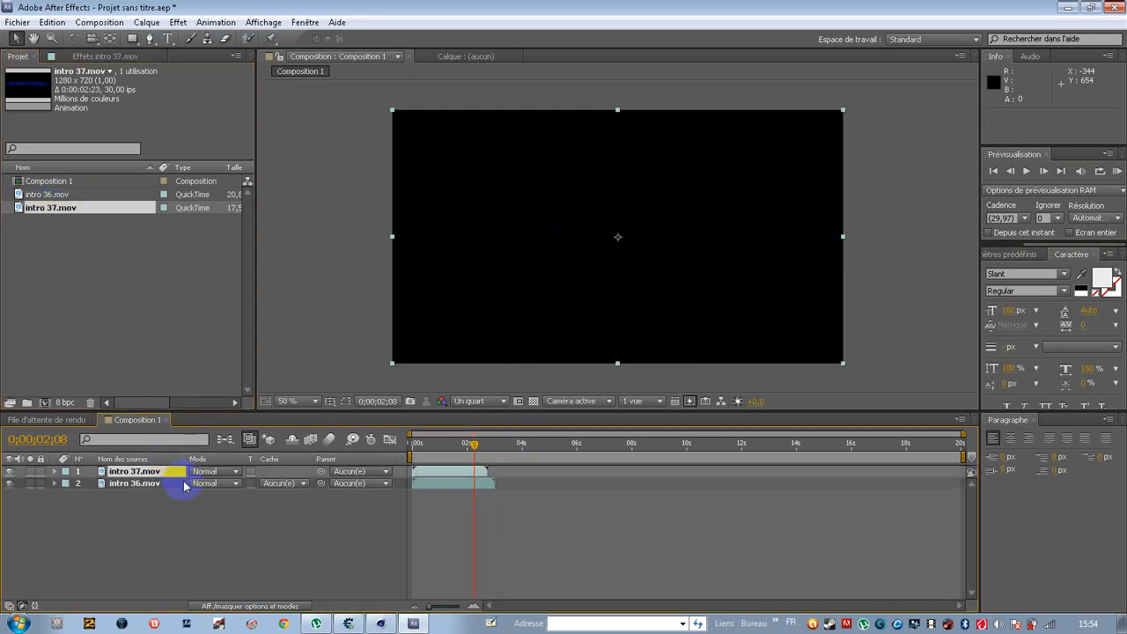
{"action": "left_click", "coordinate": [450, 473]}
{"action": "left_click_drag", "start_coordinate": [450, 473], "coordinate": [505, 476]}
{"action": "left_click_drag", "start_coordinate": [510, 477], "coordinate": [513, 477]}
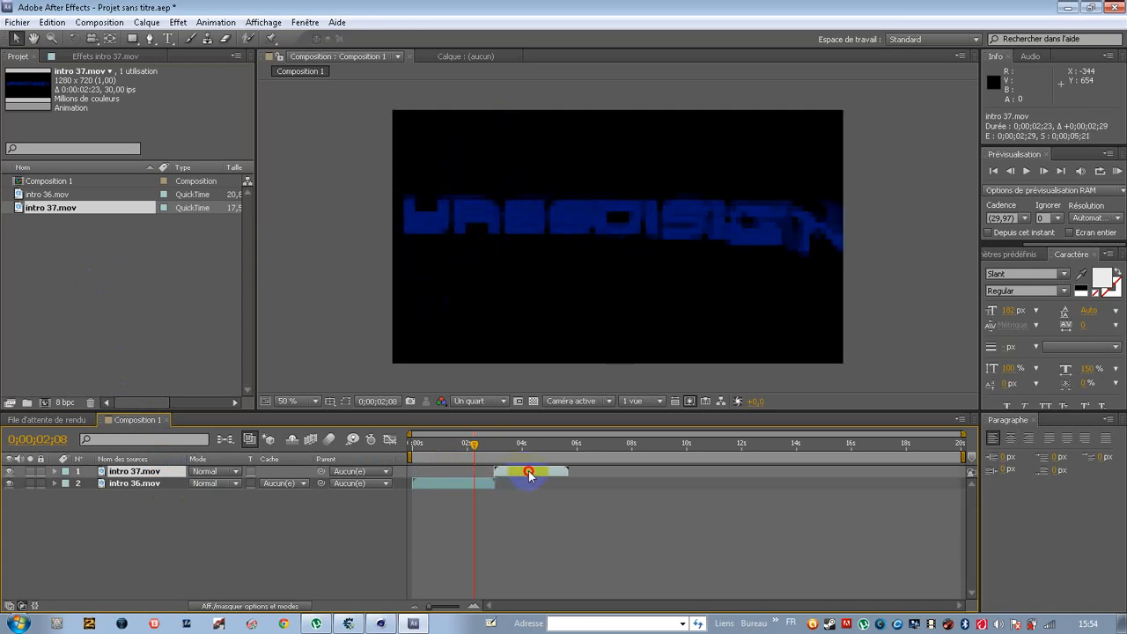
{"action": "left_click_drag", "start_coordinate": [528, 475], "coordinate": [529, 476]}
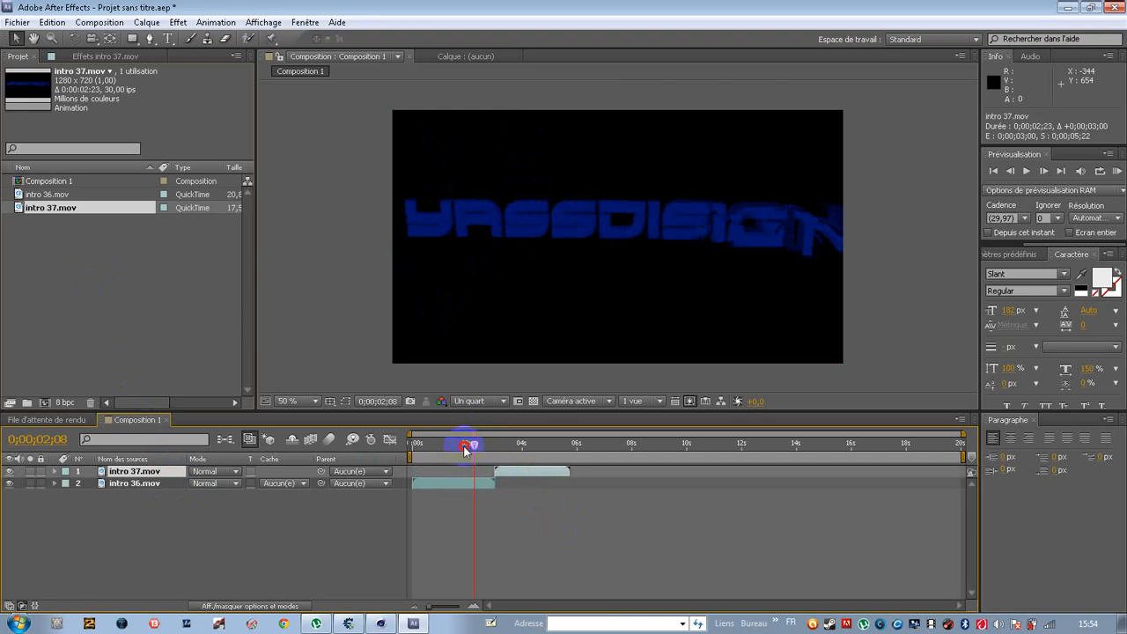
Preview both clips from the start of the composition, checking their transition, and set the current time to 0;00;02;05.
{"action": "left_click_drag", "start_coordinate": [465, 448], "coordinate": [411, 445]}
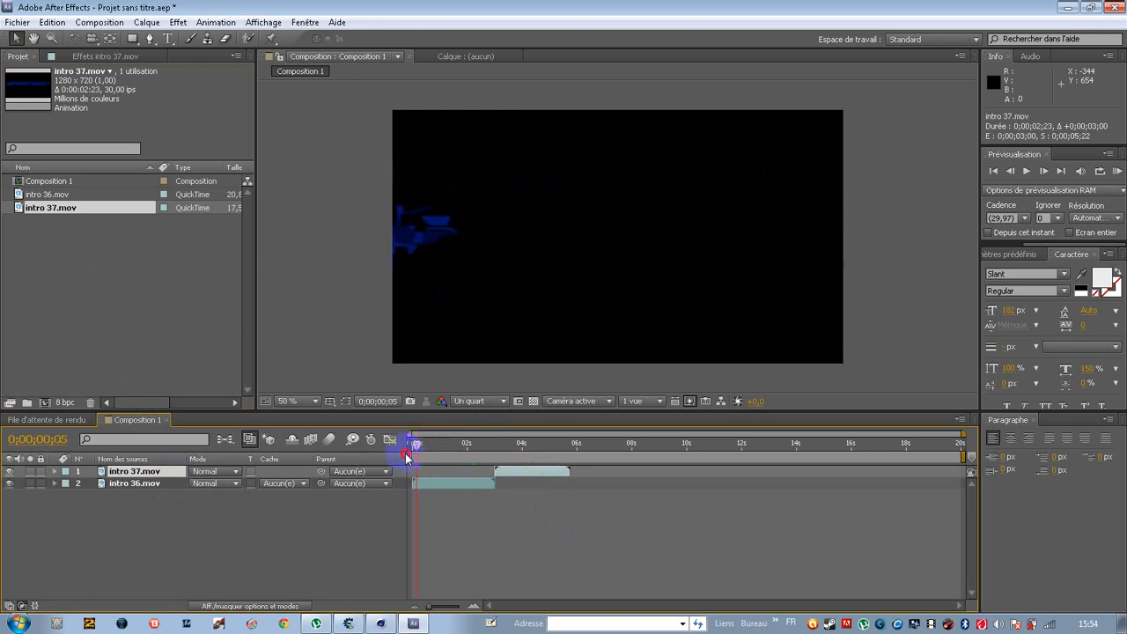
{"action": "left_click", "coordinate": [1025, 172]}
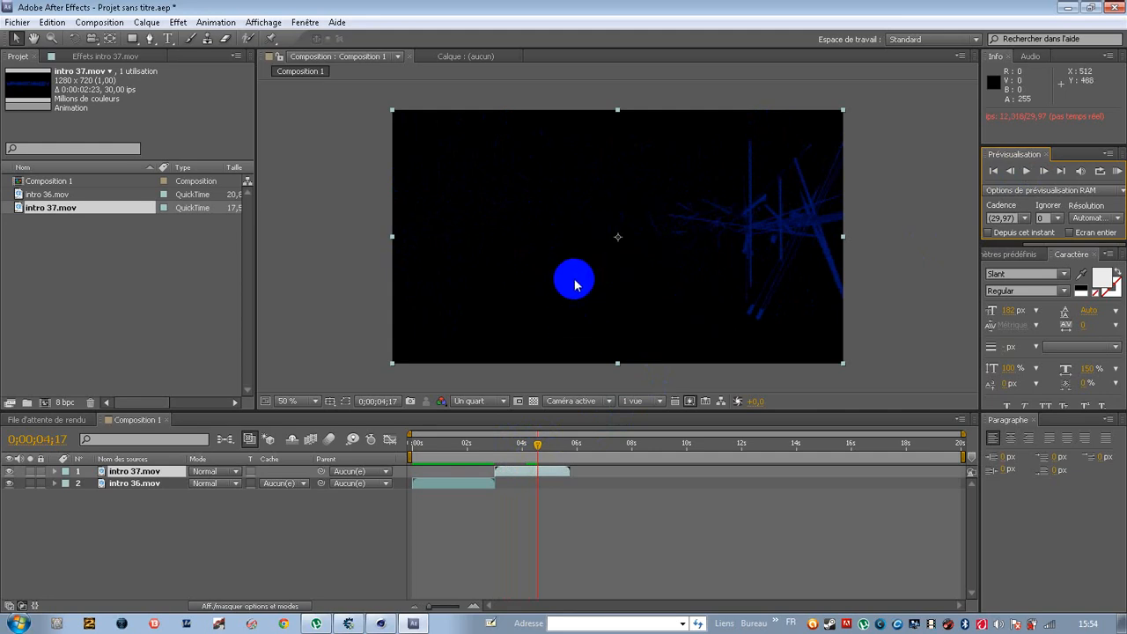
{"action": "left_click_drag", "start_coordinate": [539, 447], "coordinate": [494, 456]}
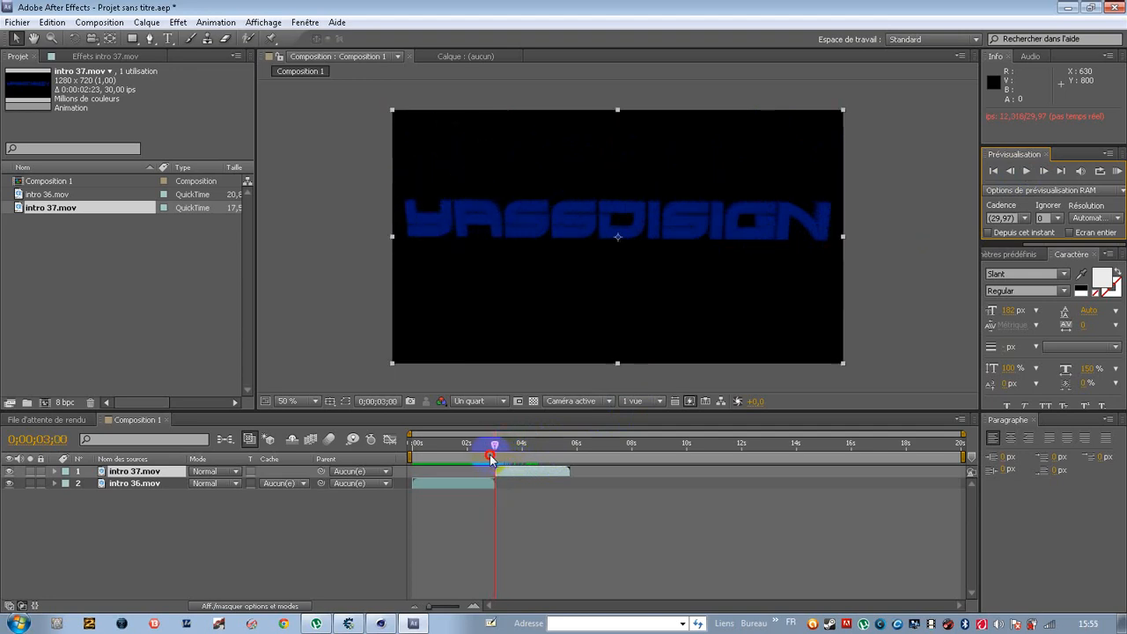
{"action": "left_click_drag", "start_coordinate": [491, 460], "coordinate": [417, 408]}
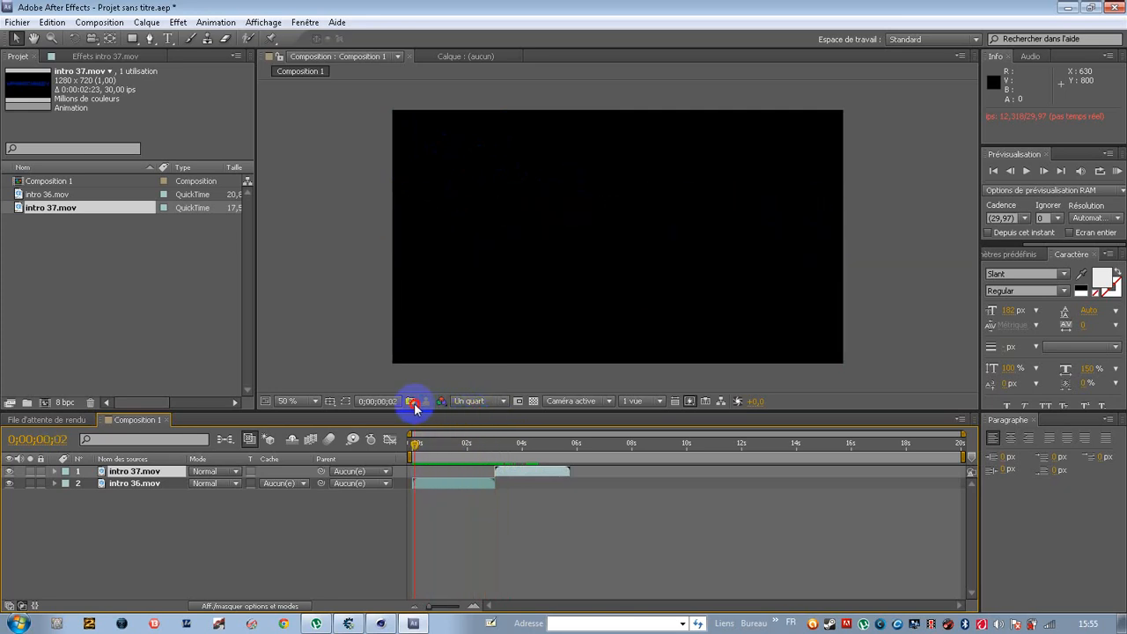
{"action": "left_click", "coordinate": [1026, 174]}
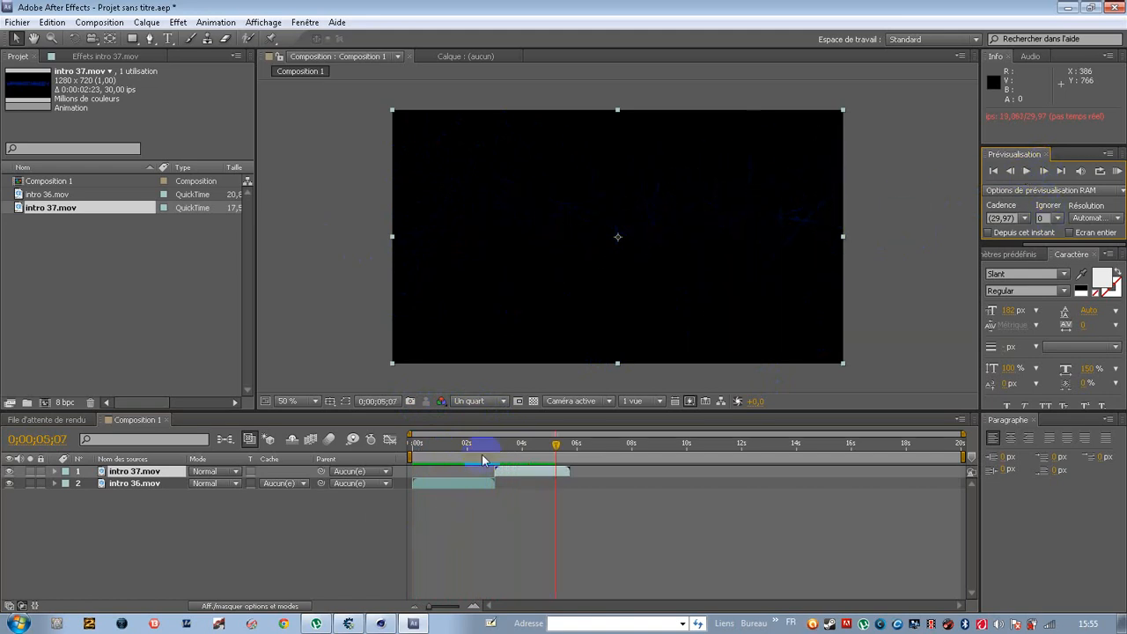
{"action": "left_click_drag", "start_coordinate": [532, 452], "coordinate": [471, 449]}
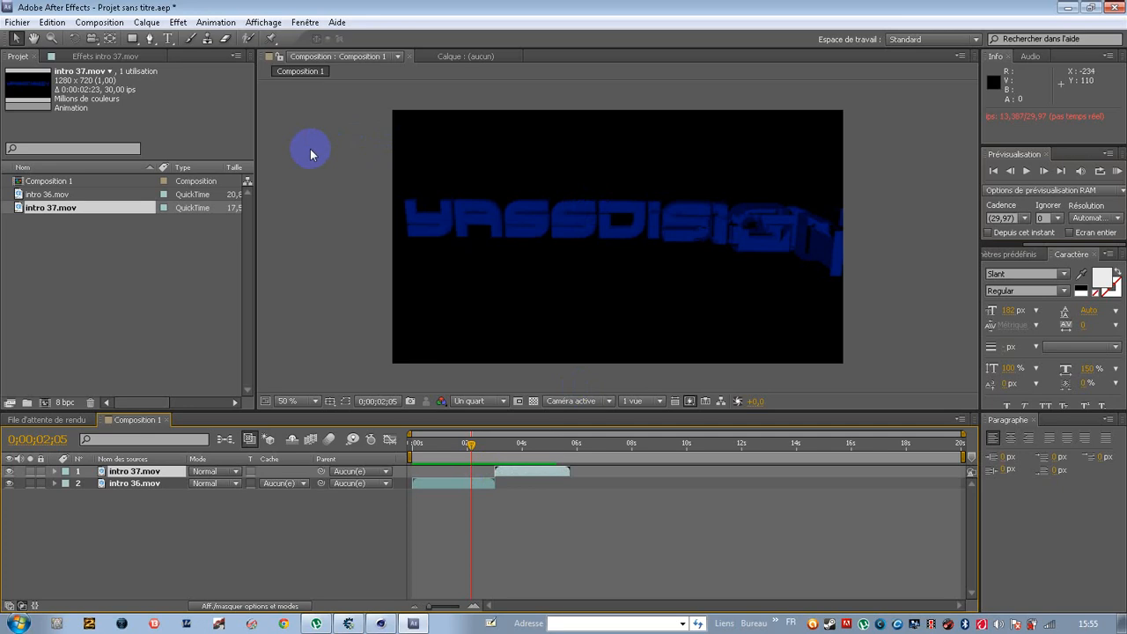
Apply the Video Copilot Optical Flares effect to both the intro 36.mov and intro 37.mov layers.
{"action": "left_click", "coordinate": [146, 513]}
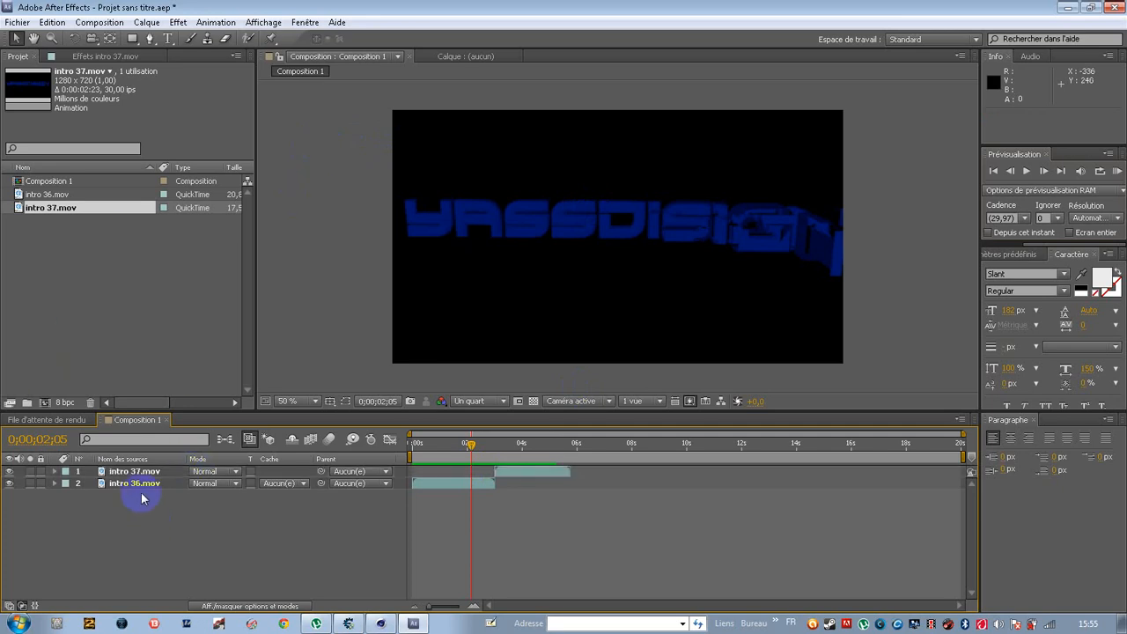
{"action": "left_click_drag", "start_coordinate": [141, 499], "coordinate": [172, 468]}
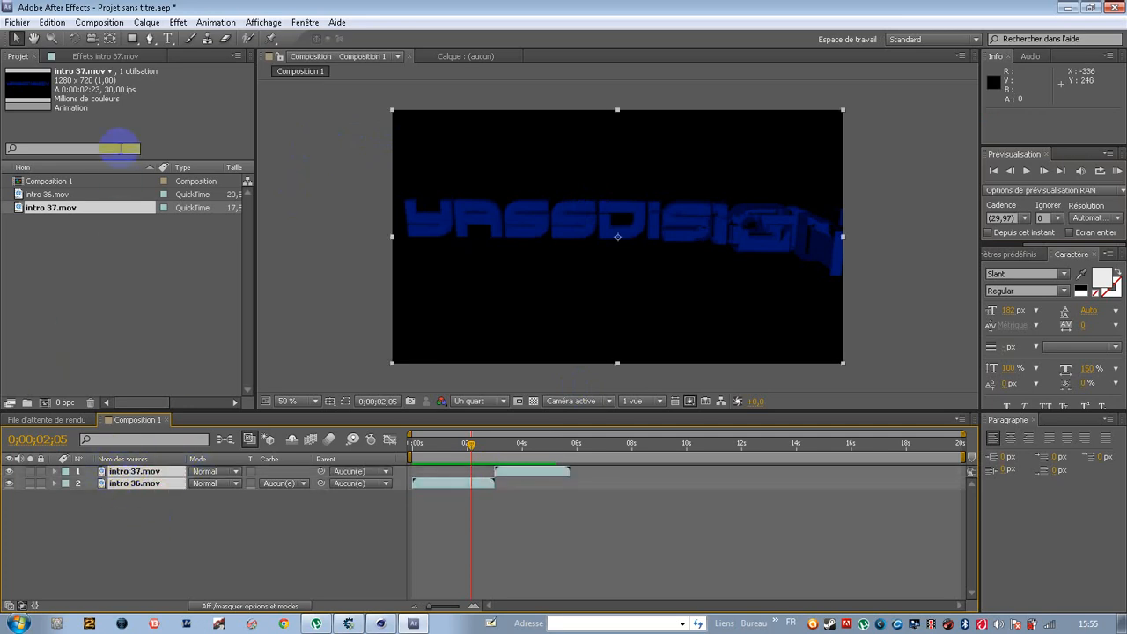
{"action": "left_click", "coordinate": [185, 23]}
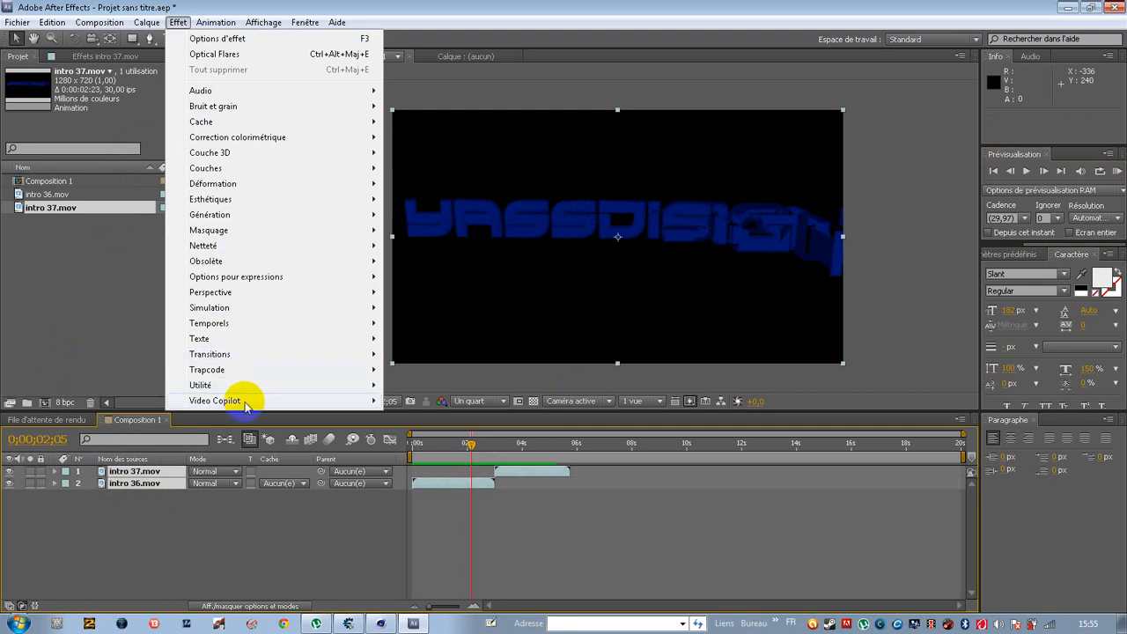
{"action": "mouse_move", "coordinate": [245, 393]}
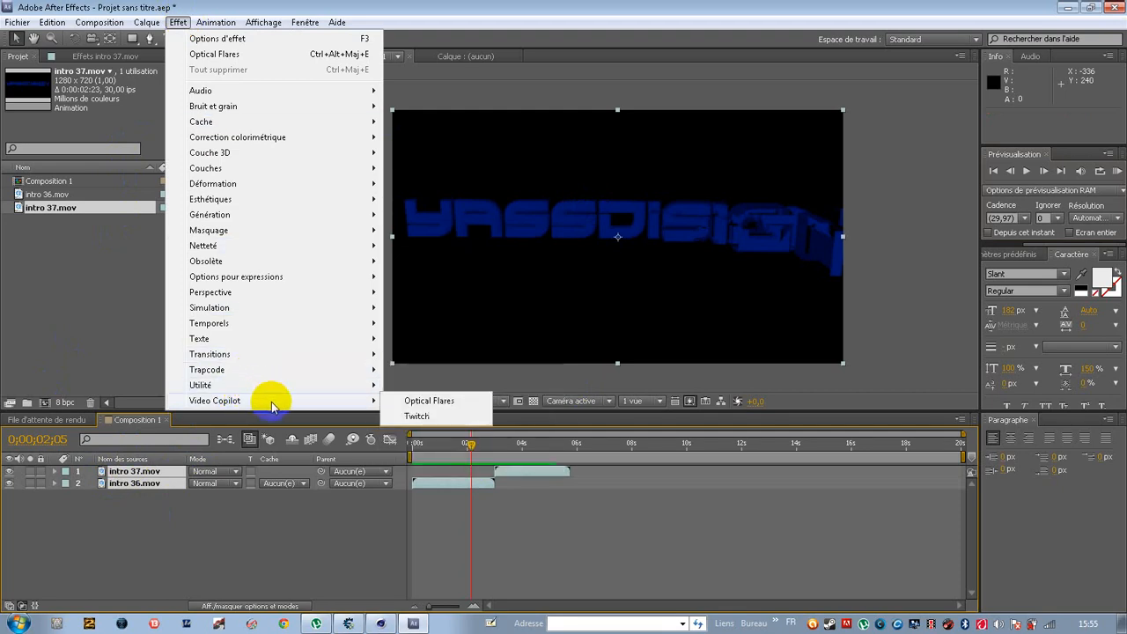
{"action": "left_click", "coordinate": [418, 398]}
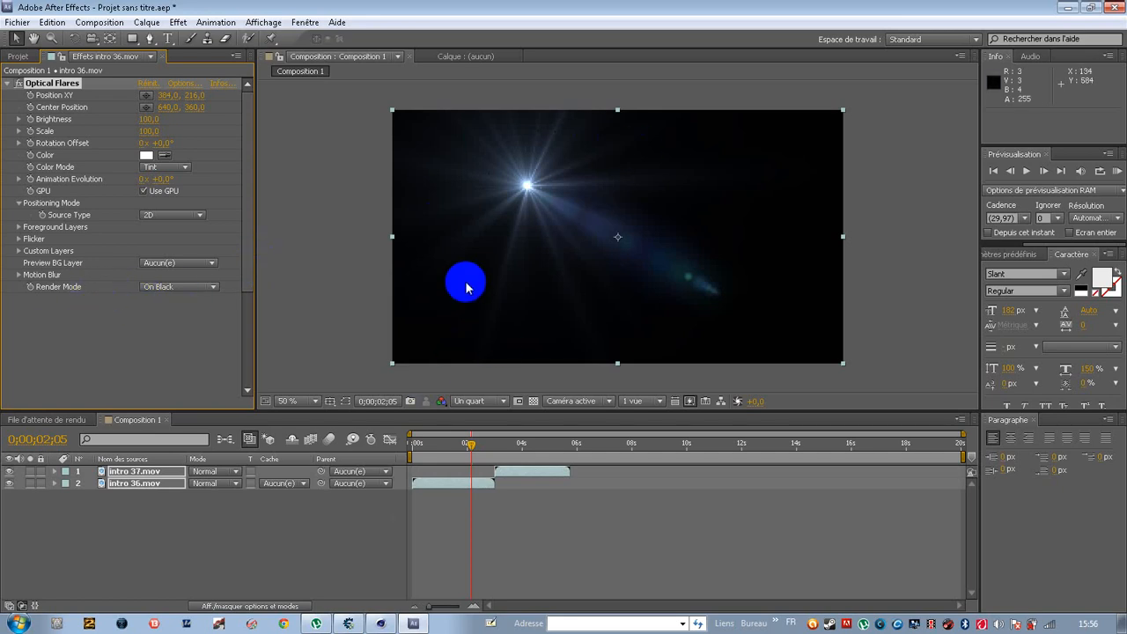
Set the Render Mode of the Optical Flares effect to Over Original.
{"action": "left_click", "coordinate": [527, 184]}
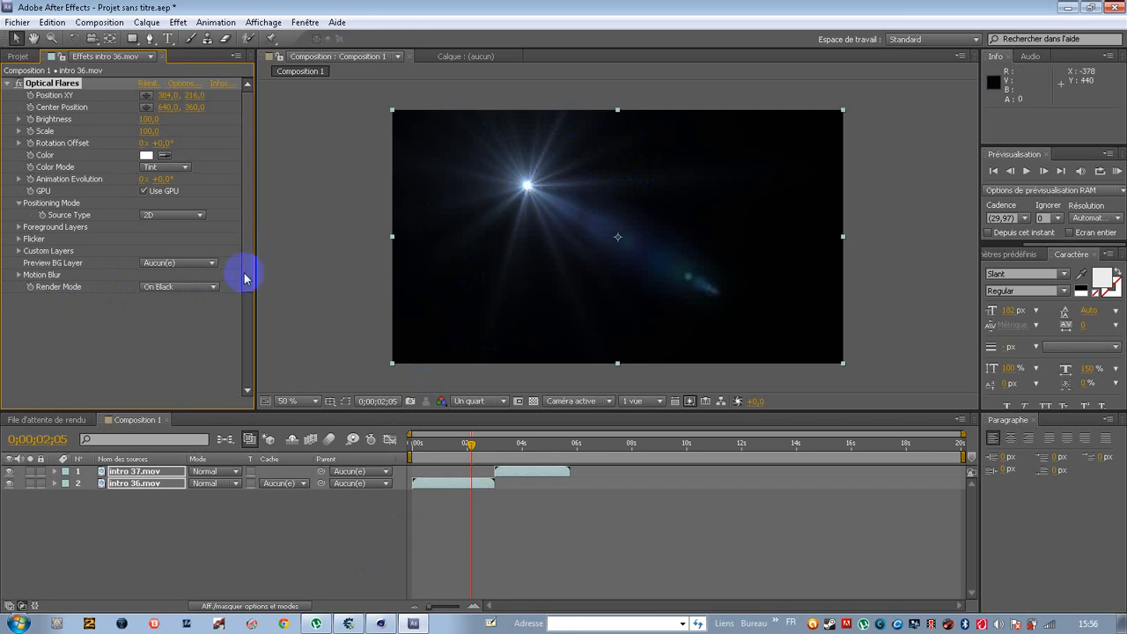
{"action": "left_click", "coordinate": [185, 288]}
{"action": "left_click", "coordinate": [201, 342]}
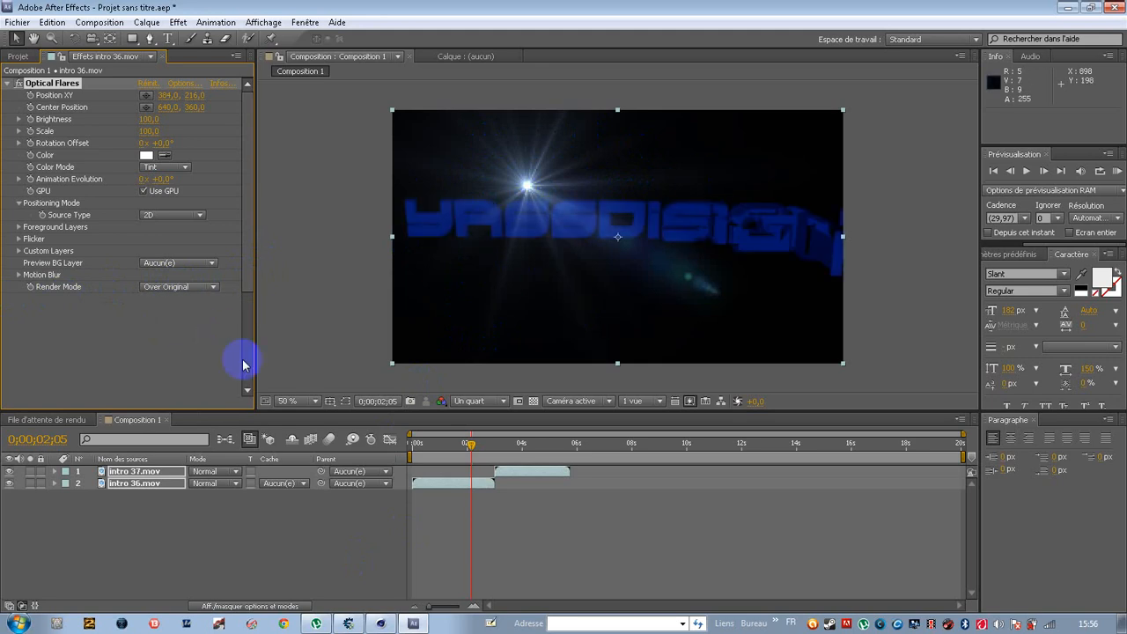
Open the Optical Flares options and remove every Glint, Glow, Multi Iris and Spike Ball object from the flare stack.
{"action": "left_click", "coordinate": [181, 84]}
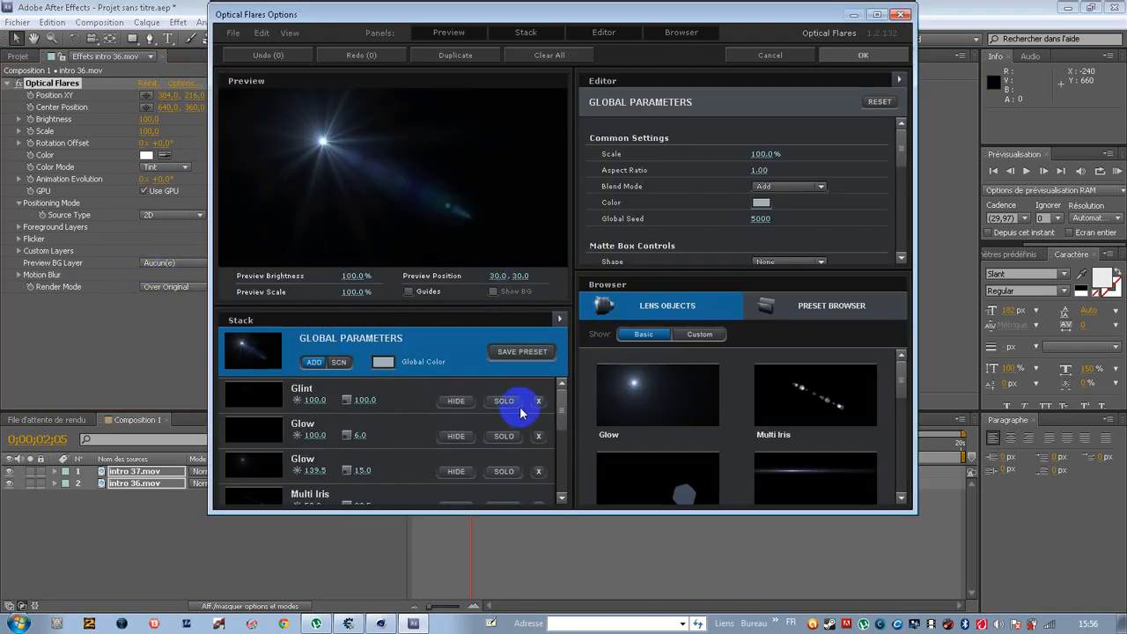
{"action": "left_click", "coordinate": [539, 401]}
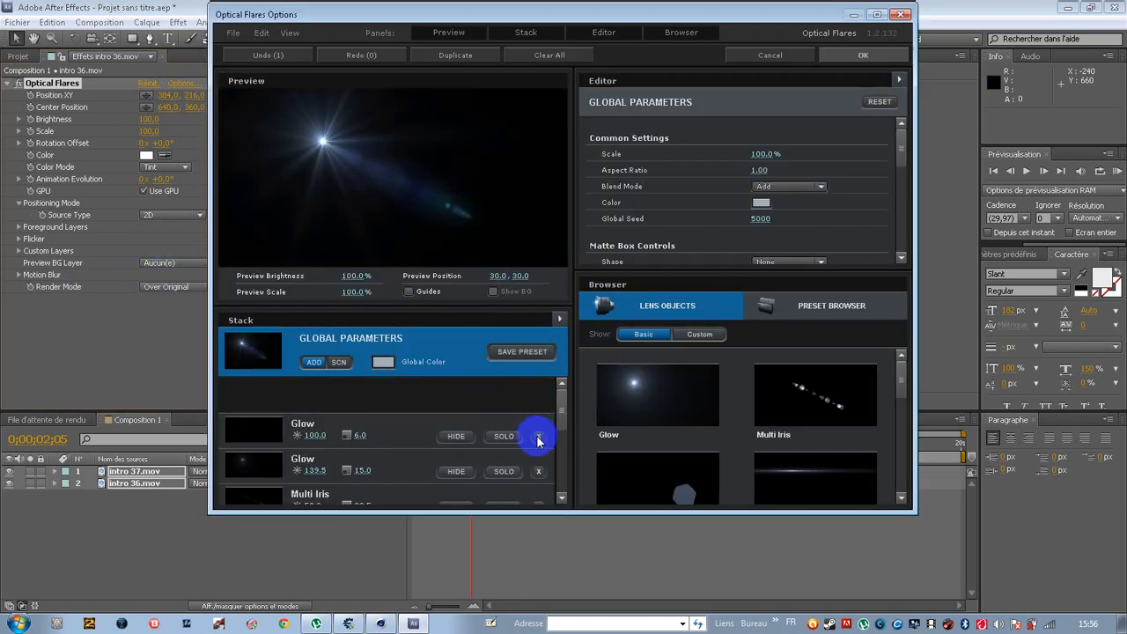
{"action": "left_click", "coordinate": [539, 400]}
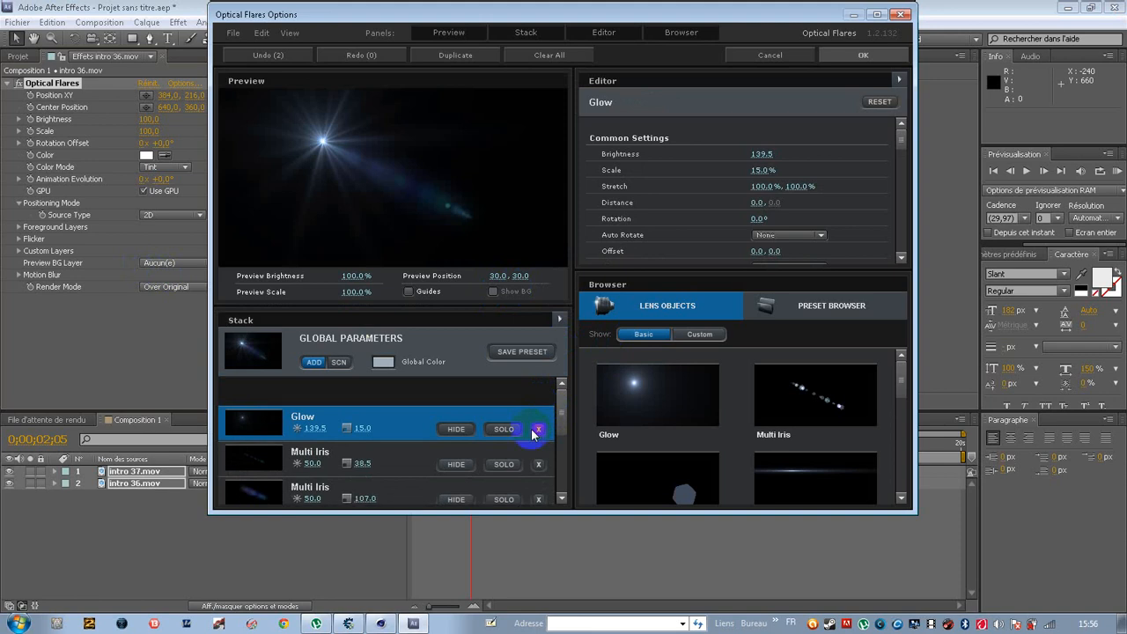
{"action": "left_click", "coordinate": [539, 401]}
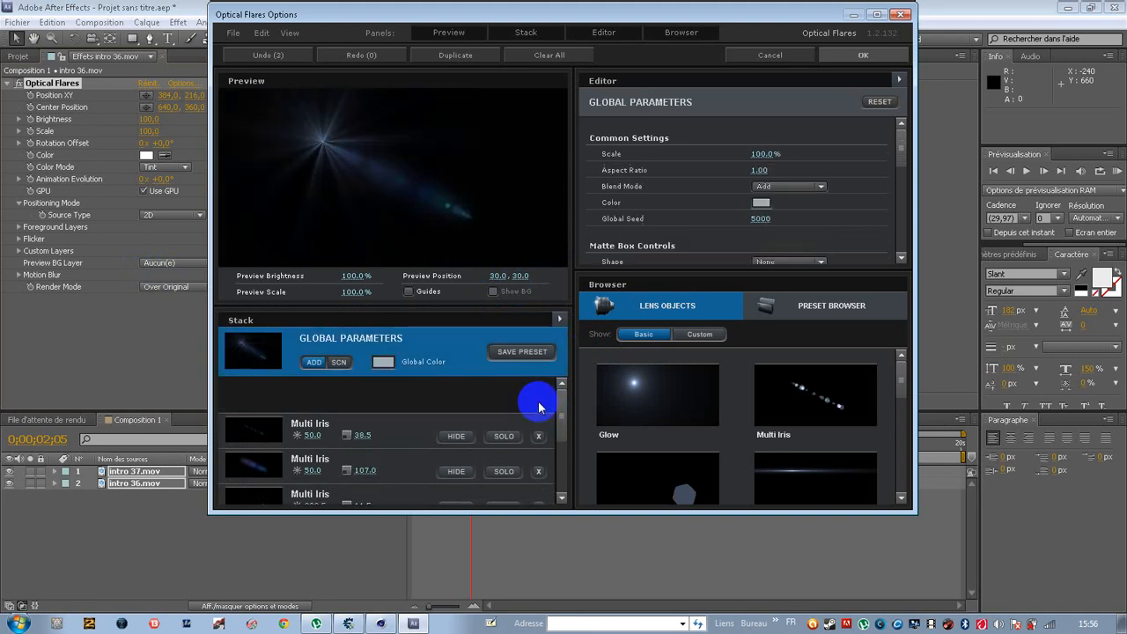
{"action": "left_click", "coordinate": [539, 401]}
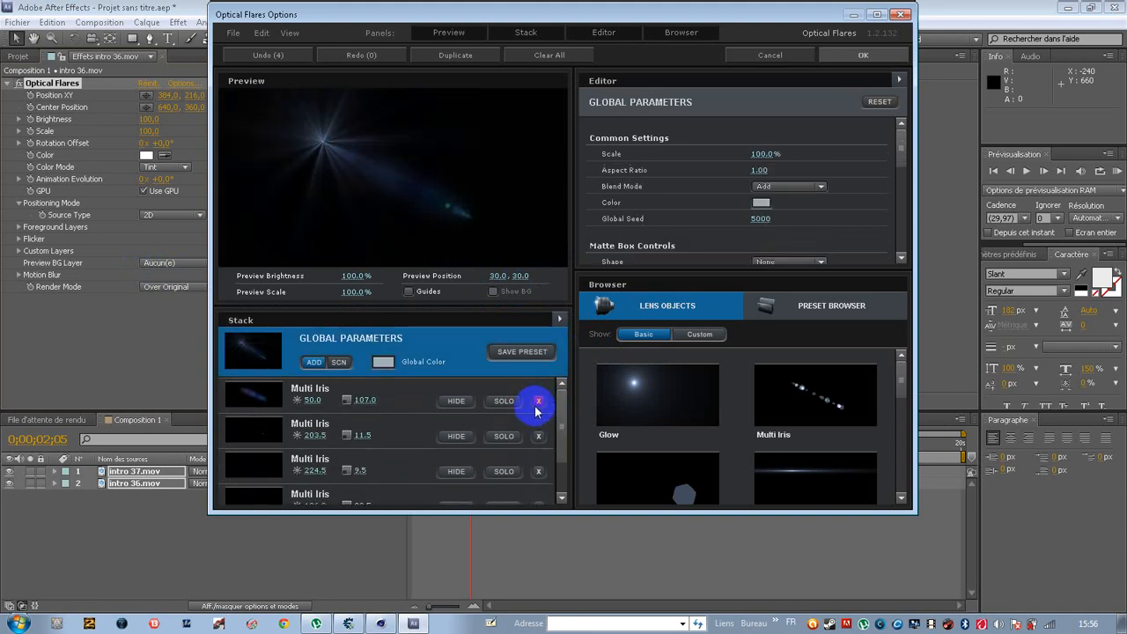
{"action": "left_click", "coordinate": [538, 401]}
{"action": "left_click", "coordinate": [539, 401]}
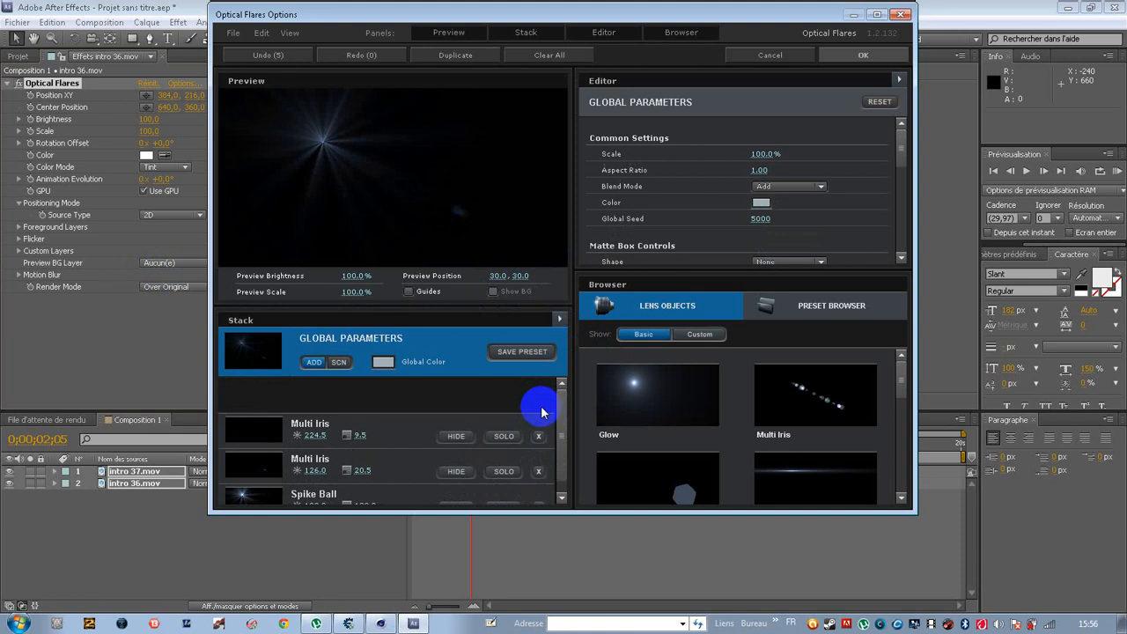
{"action": "left_click", "coordinate": [539, 401]}
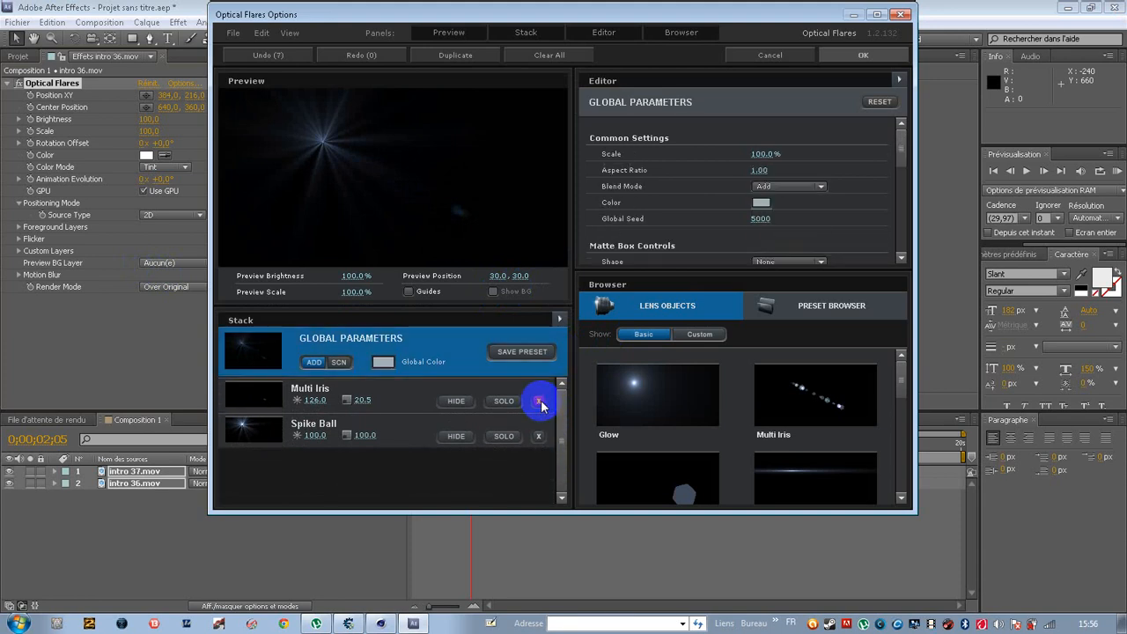
{"action": "left_click", "coordinate": [539, 402]}
{"action": "left_click", "coordinate": [538, 434]}
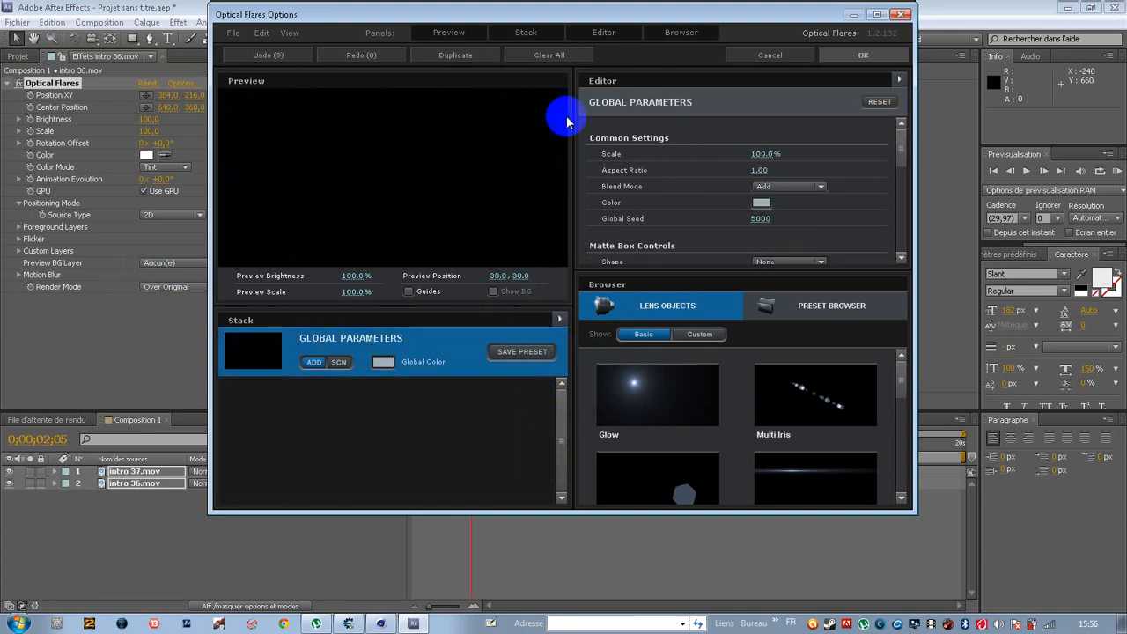
Maximize the Optical Flares options window, look through the Light flare presets, and return to the basic lens objects.
{"action": "left_click", "coordinate": [823, 309]}
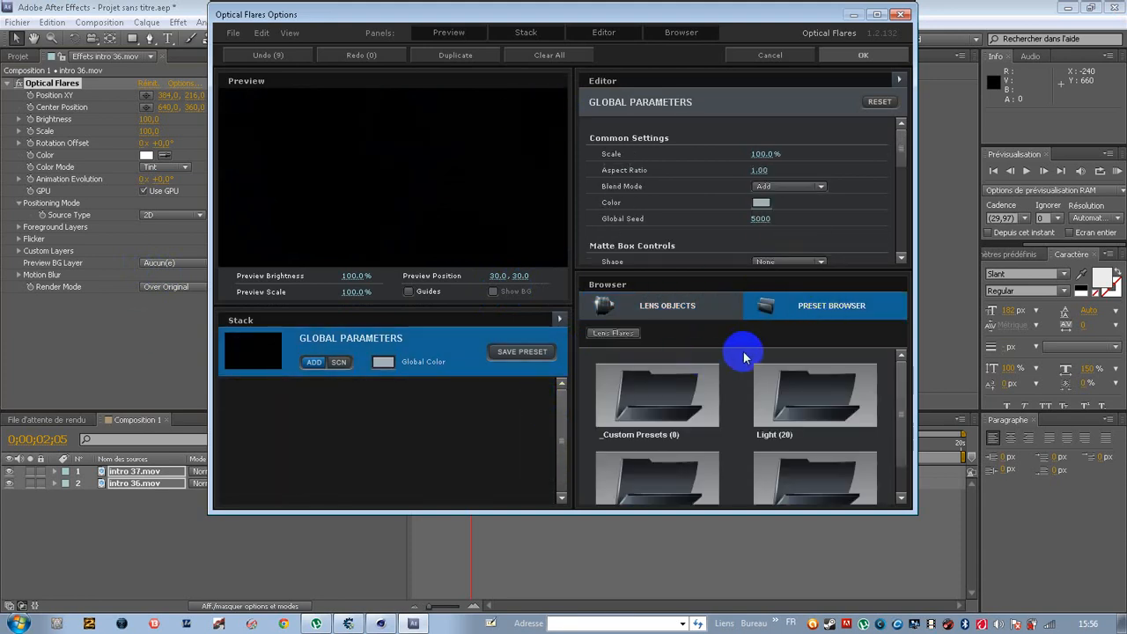
{"action": "scroll", "coordinate": [750, 369], "scroll_direction": "down", "scroll_amount": 1}
{"action": "scroll", "coordinate": [747, 384], "scroll_direction": "up", "scroll_amount": 1}
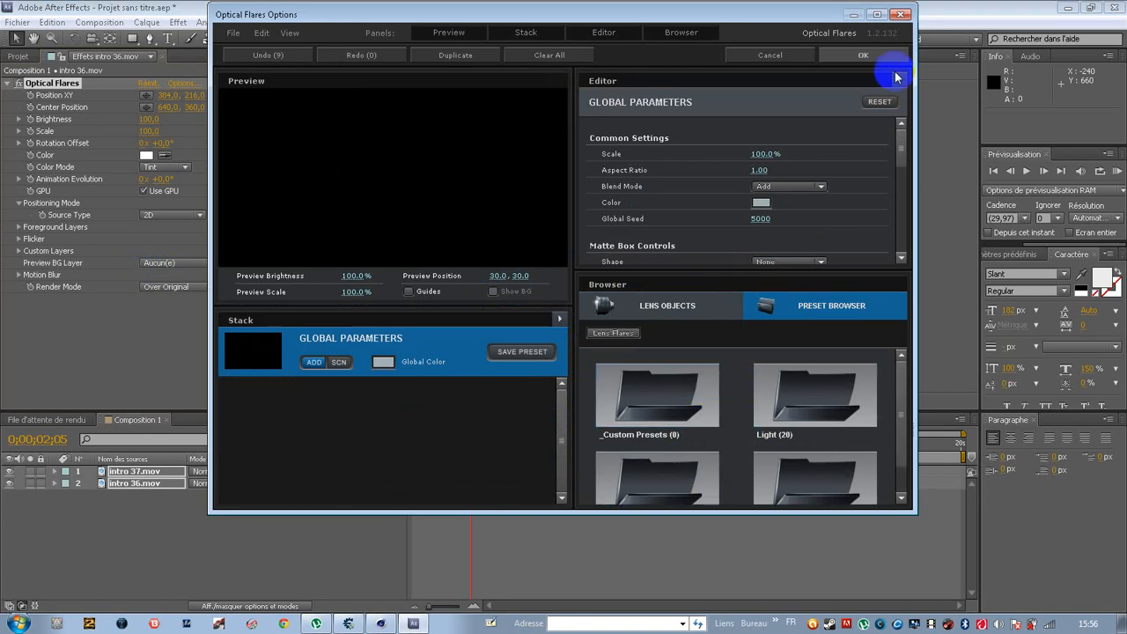
{"action": "left_click", "coordinate": [876, 15]}
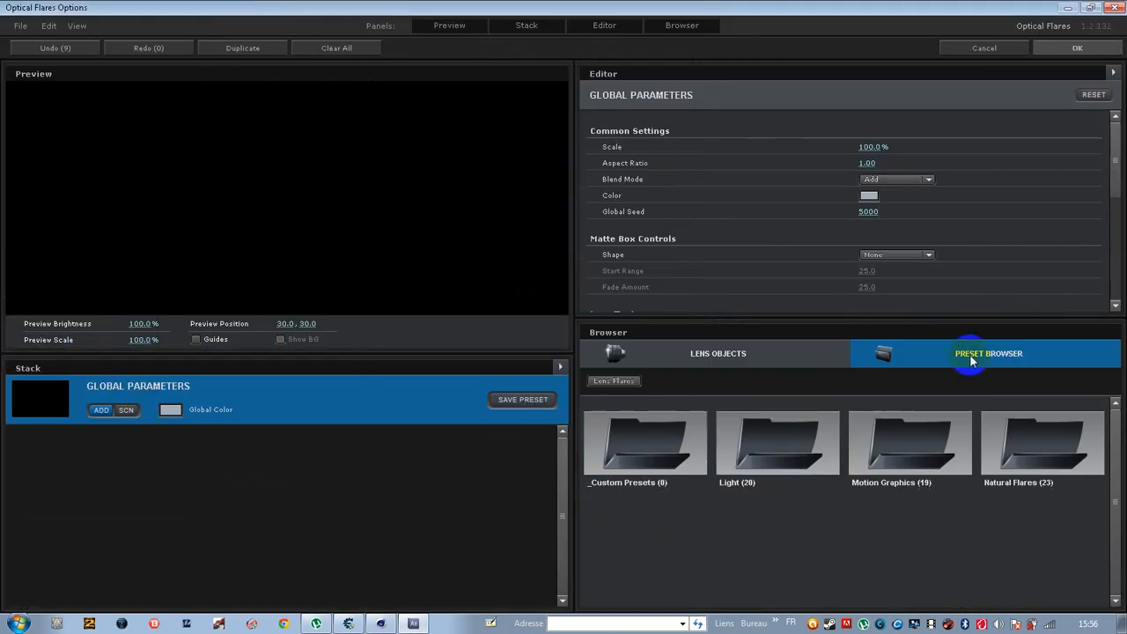
{"action": "double_click", "coordinate": [785, 442]}
{"action": "scroll", "coordinate": [881, 490], "scroll_direction": "down", "scroll_amount": 7}
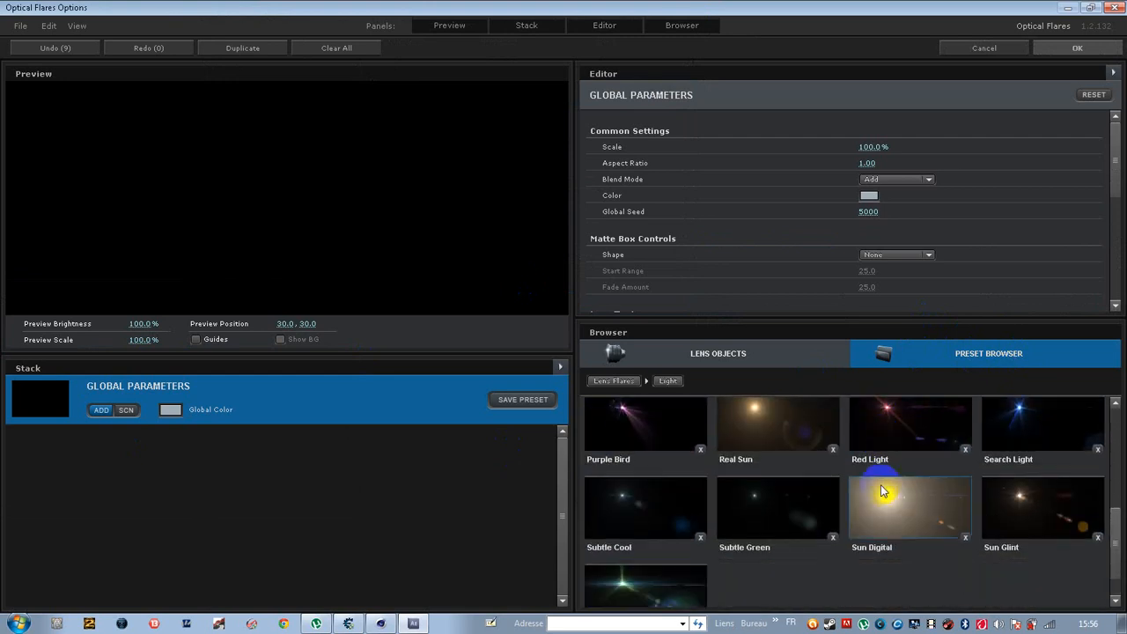
{"action": "scroll", "coordinate": [883, 490], "scroll_direction": "up", "scroll_amount": 7}
{"action": "scroll", "coordinate": [875, 488], "scroll_direction": "down", "scroll_amount": 2}
{"action": "scroll", "coordinate": [863, 441], "scroll_direction": "up", "scroll_amount": 2}
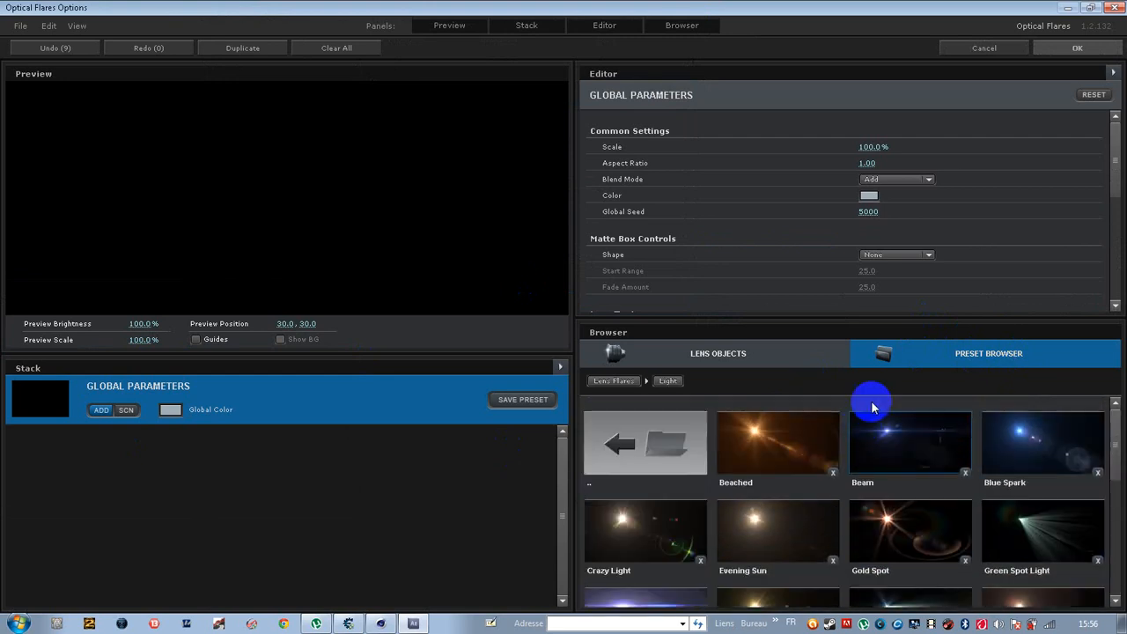
{"action": "left_click", "coordinate": [679, 355]}
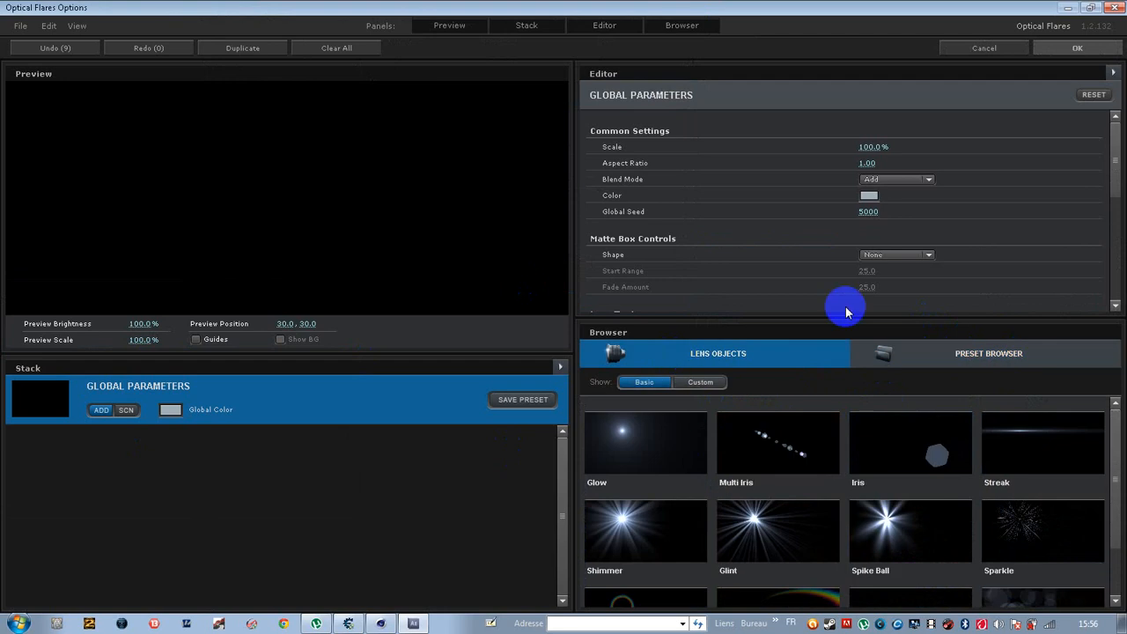
Look through the Motion Graphics and Natural Flares presets and the basic lens objects for suitable flare elements.
{"action": "left_click", "coordinate": [960, 358]}
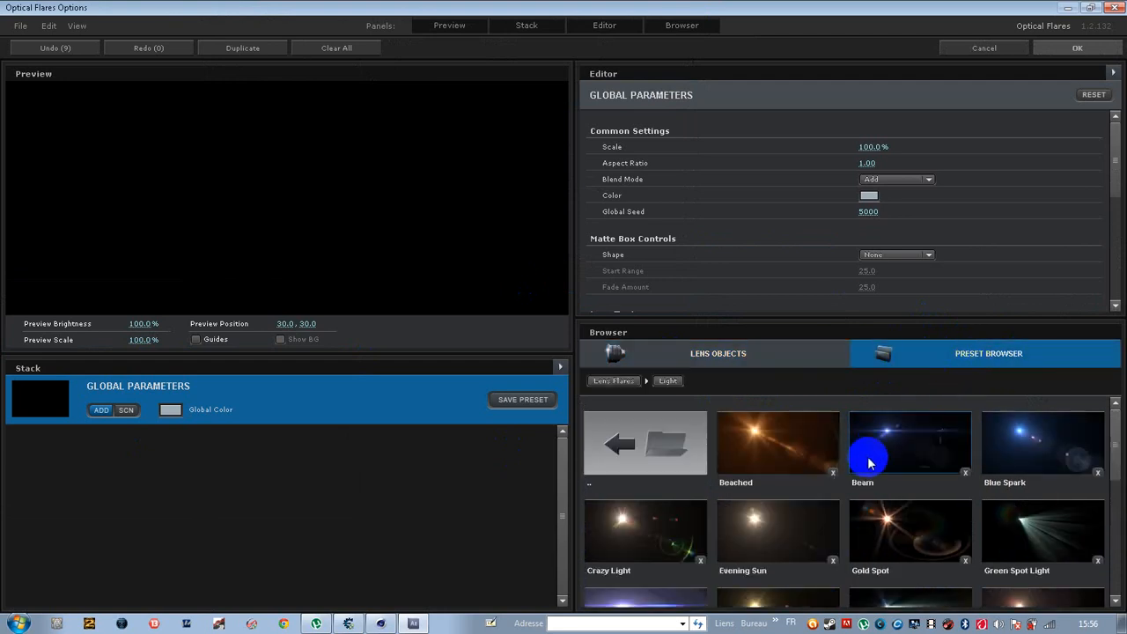
{"action": "left_click", "coordinate": [652, 438]}
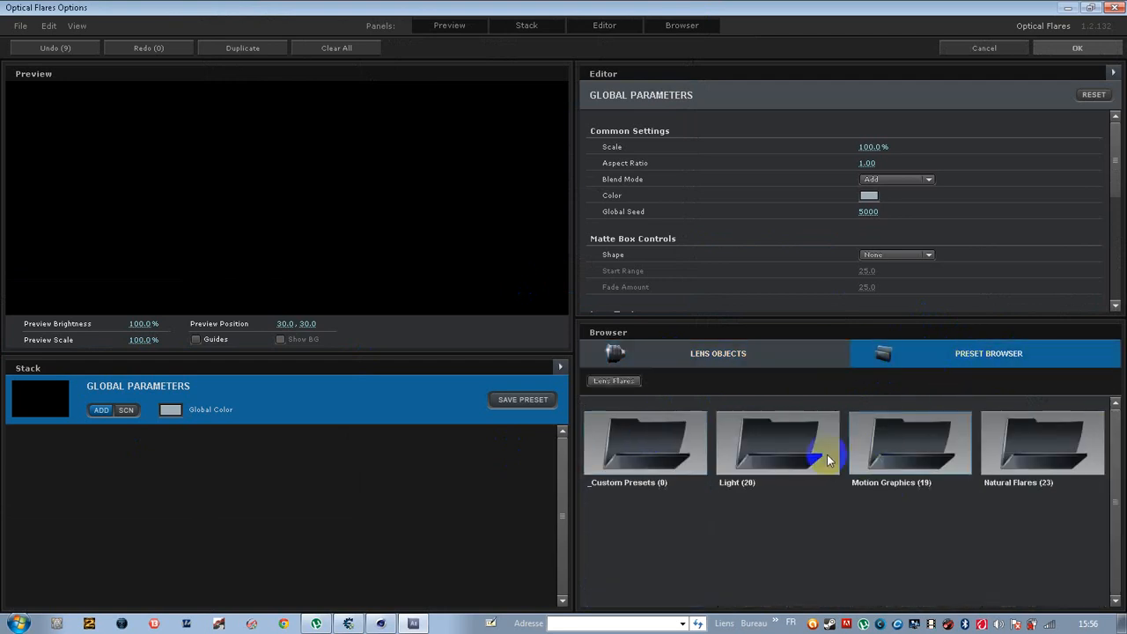
{"action": "left_click", "coordinate": [901, 443]}
{"action": "scroll", "coordinate": [840, 440], "scroll_direction": "down", "scroll_amount": 5}
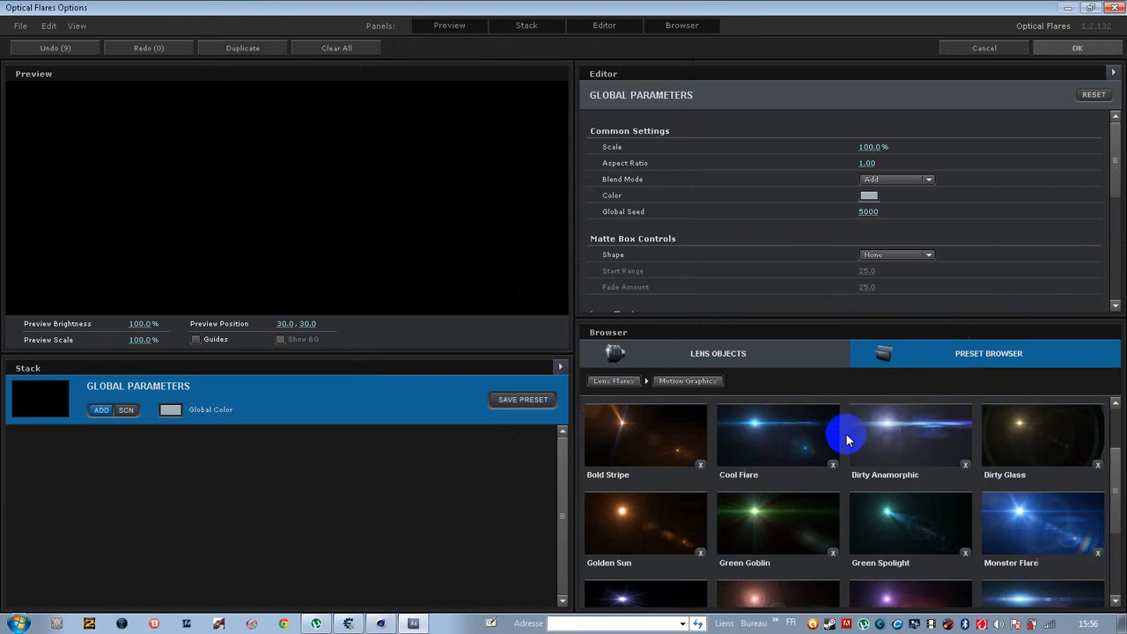
{"action": "scroll", "coordinate": [830, 468], "scroll_direction": "up", "scroll_amount": 5}
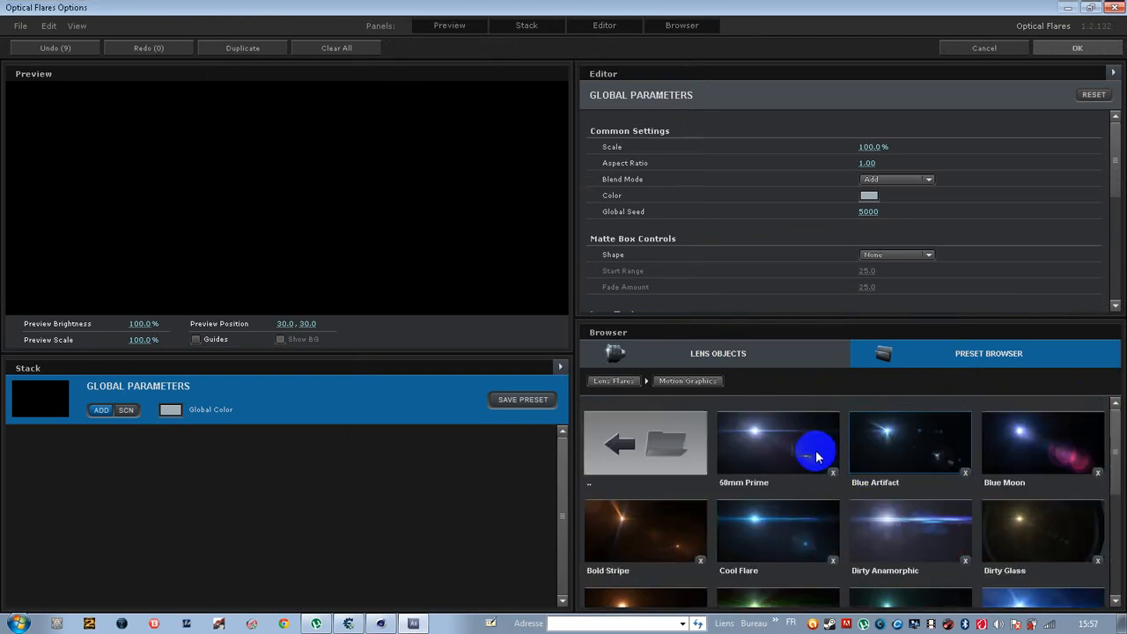
{"action": "left_click", "coordinate": [626, 381]}
{"action": "left_click", "coordinate": [1030, 445]}
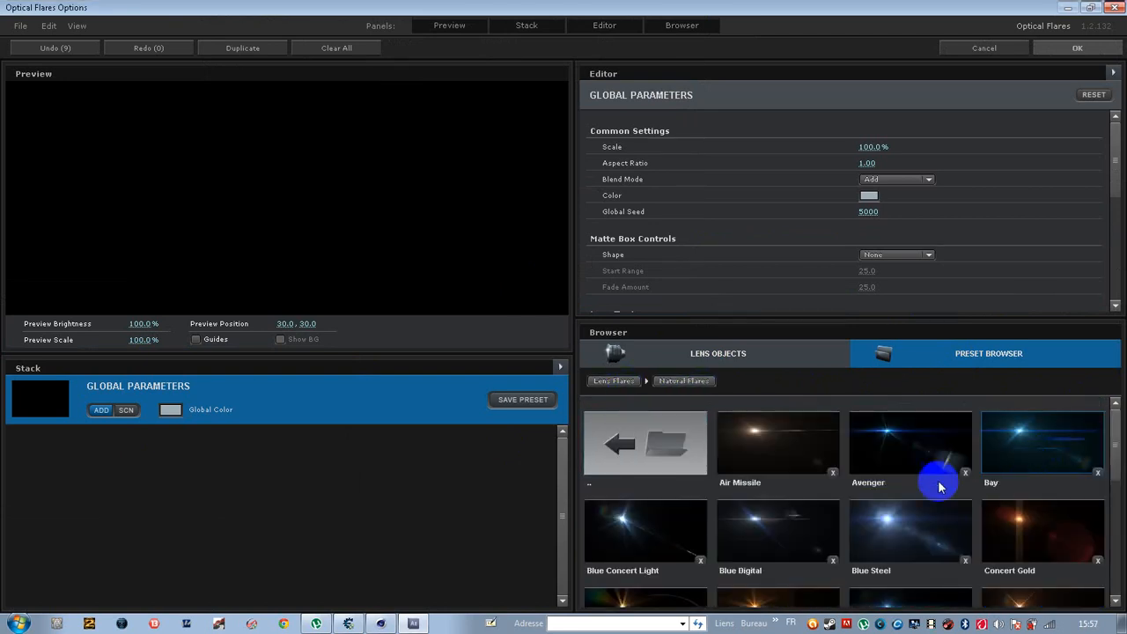
{"action": "scroll", "coordinate": [881, 475], "scroll_direction": "down", "scroll_amount": 3}
{"action": "scroll", "coordinate": [793, 449], "scroll_direction": "up", "scroll_amount": 4}
{"action": "left_click", "coordinate": [655, 403]}
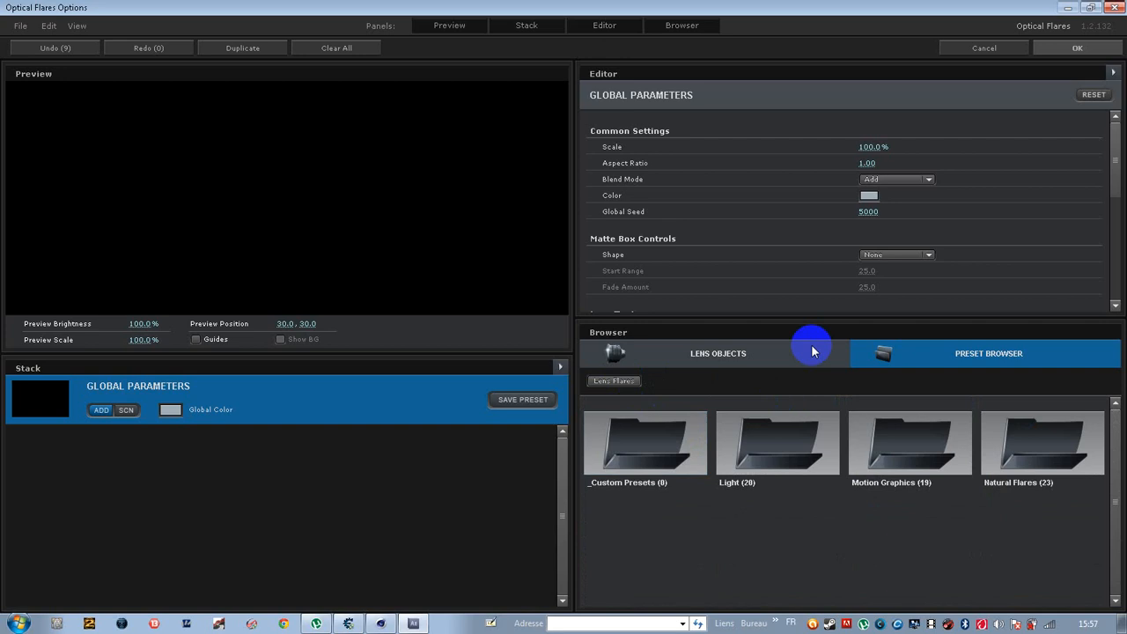
{"action": "left_click", "coordinate": [776, 351]}
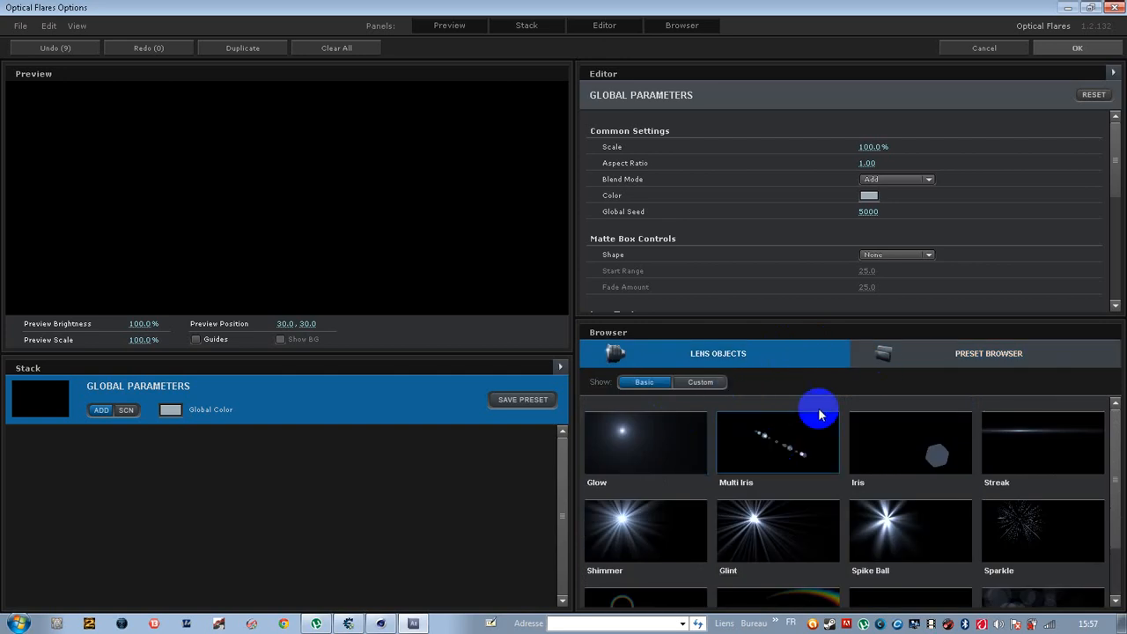
{"action": "scroll", "coordinate": [855, 435], "scroll_direction": "down", "scroll_amount": 1}
{"action": "scroll", "coordinate": [757, 448], "scroll_direction": "up", "scroll_amount": 1}
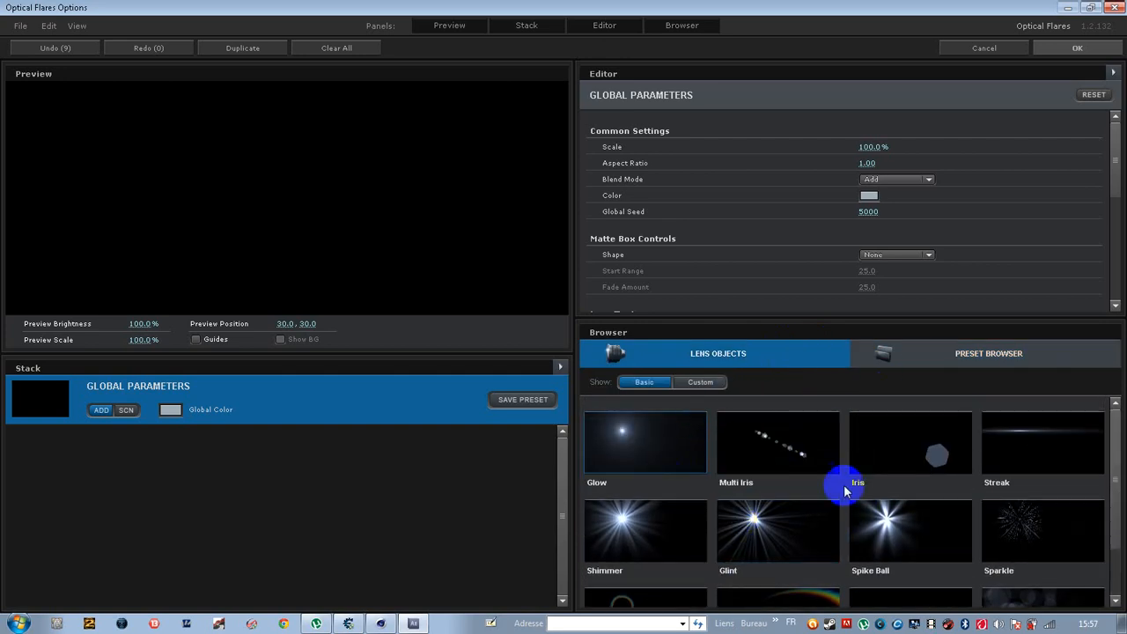
{"action": "scroll", "coordinate": [854, 466], "scroll_direction": "down", "scroll_amount": 1}
{"action": "scroll", "coordinate": [731, 479], "scroll_direction": "up", "scroll_amount": 1}
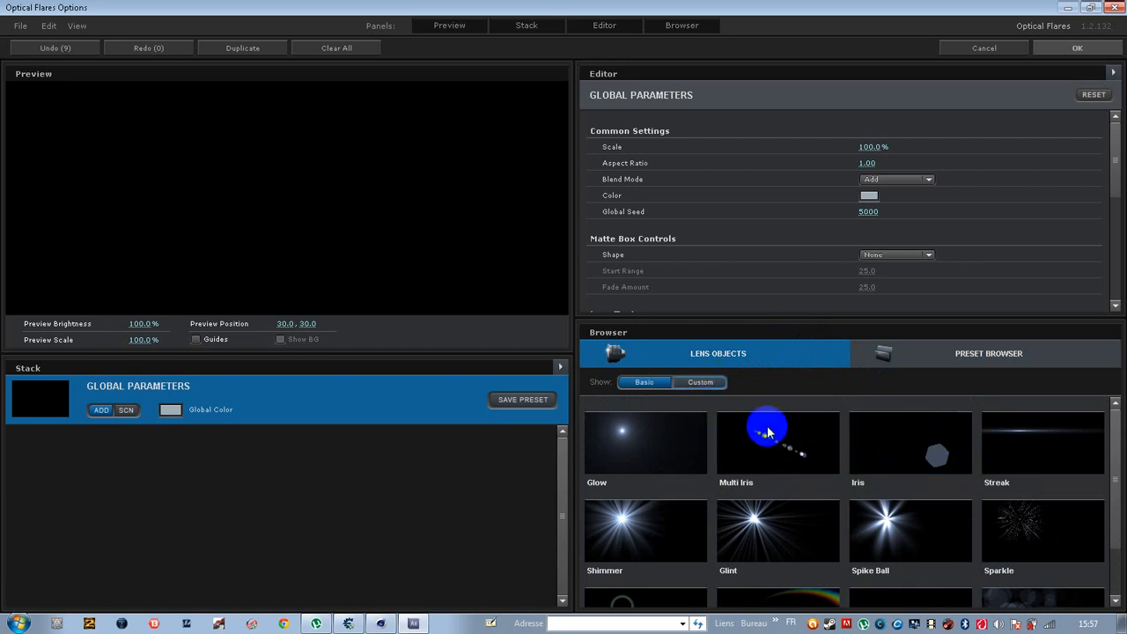
Add the custom Taper Streak lens object to the empty flare stack.
{"action": "left_click", "coordinate": [700, 382]}
{"action": "scroll", "coordinate": [851, 449], "scroll_direction": "down", "scroll_amount": 2}
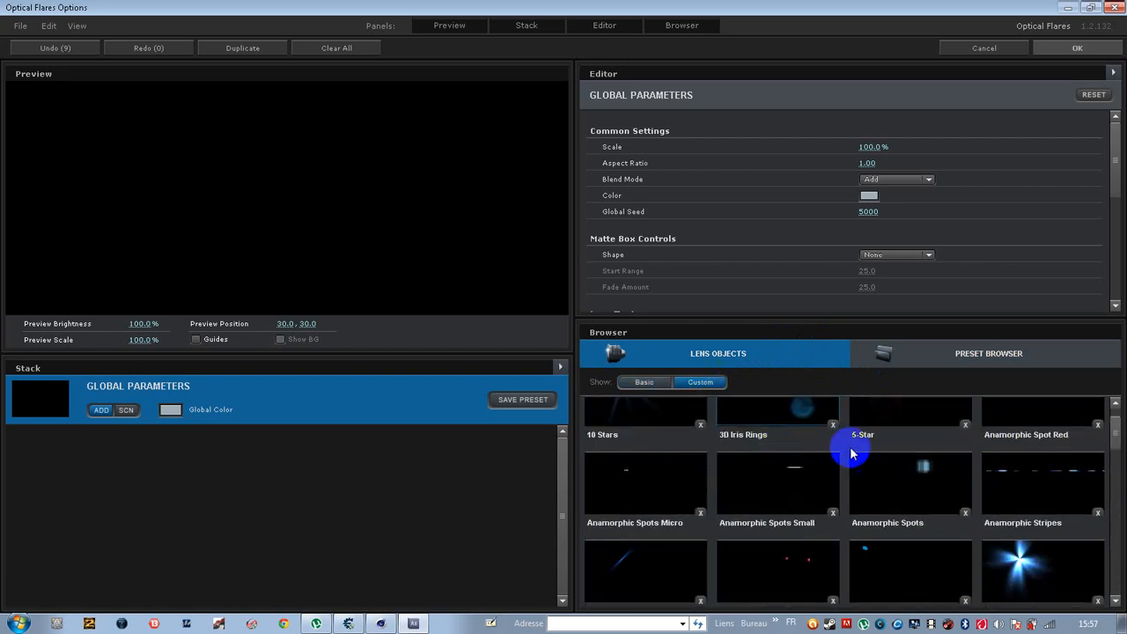
{"action": "scroll", "coordinate": [749, 476], "scroll_direction": "down", "scroll_amount": 5}
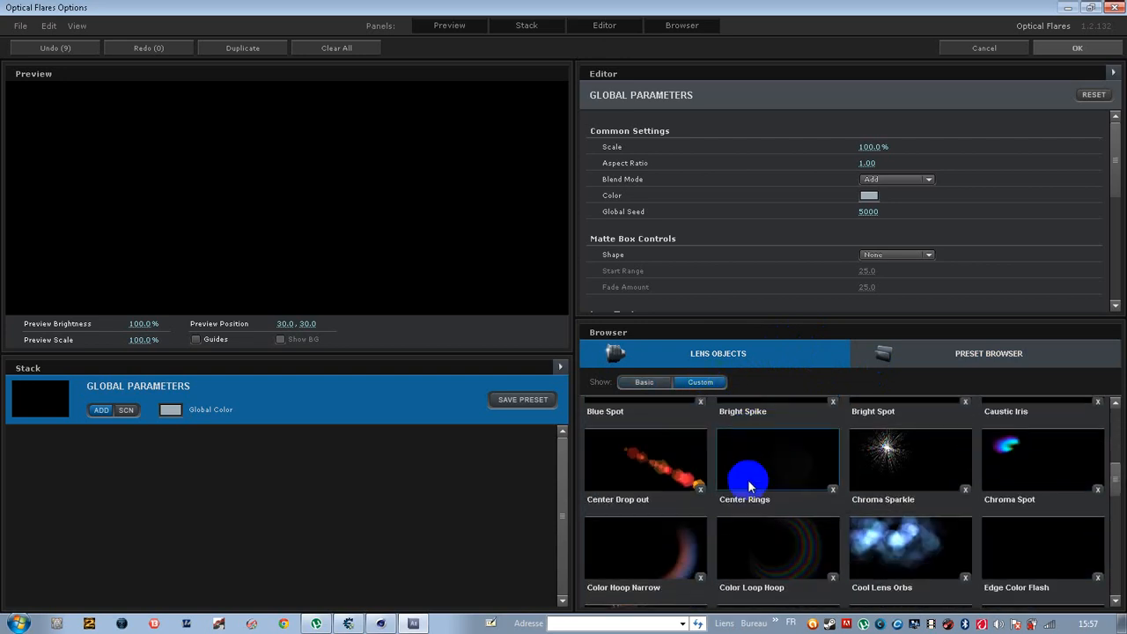
{"action": "scroll", "coordinate": [824, 488], "scroll_direction": "down", "scroll_amount": 10}
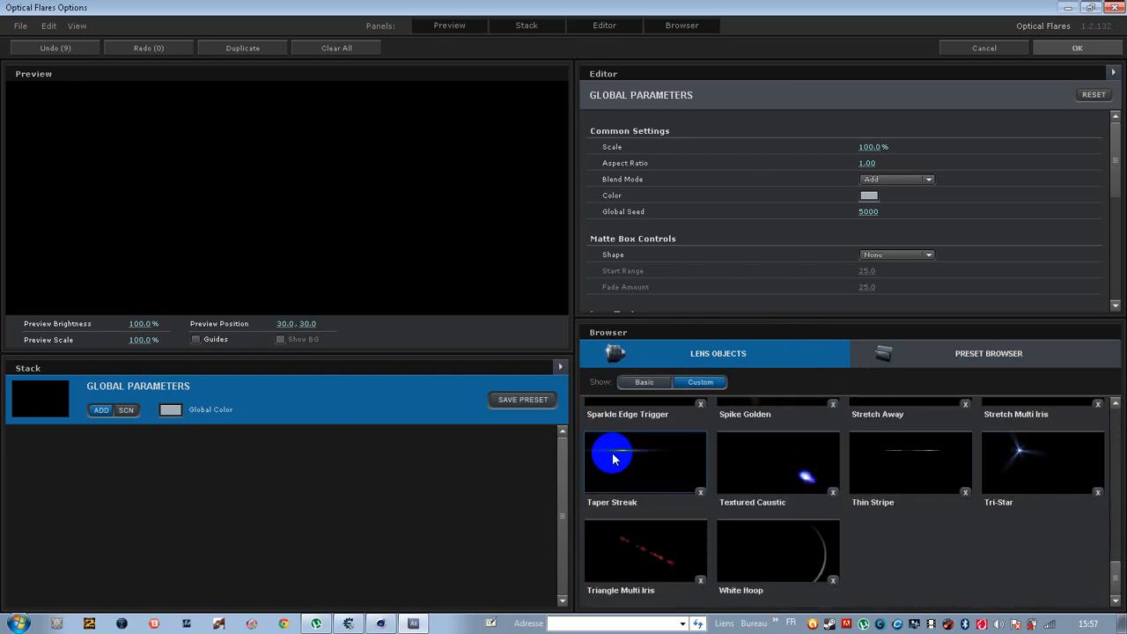
{"action": "left_click", "coordinate": [614, 458]}
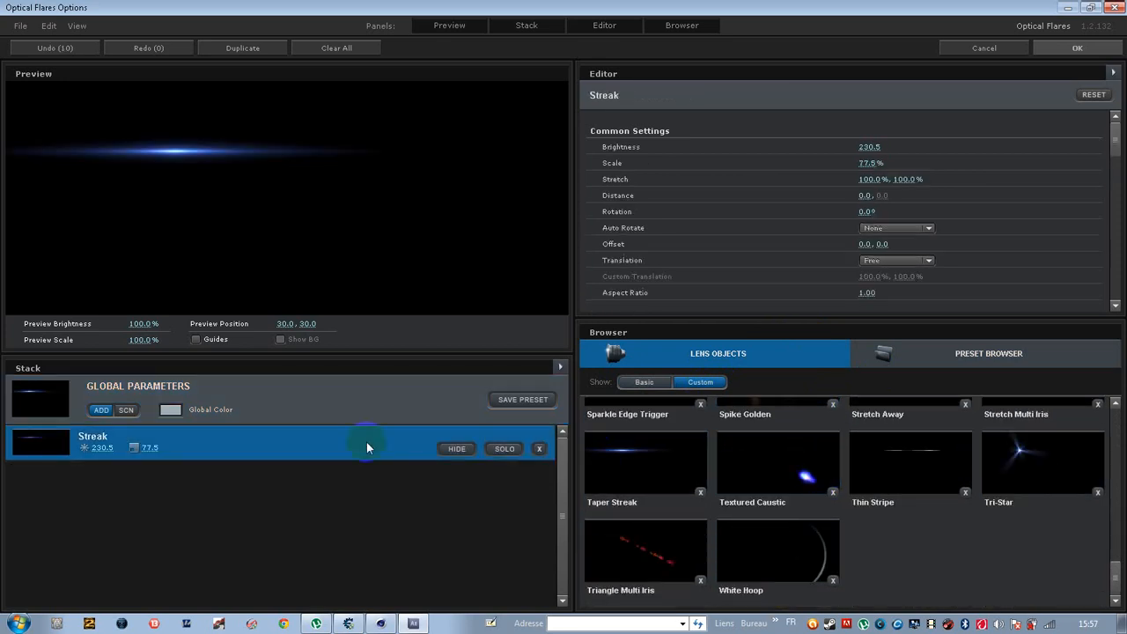
Add the custom blue spike ball and 10 Stars lens objects to the flare stack.
{"action": "scroll", "coordinate": [763, 468], "scroll_direction": "up", "scroll_amount": 6}
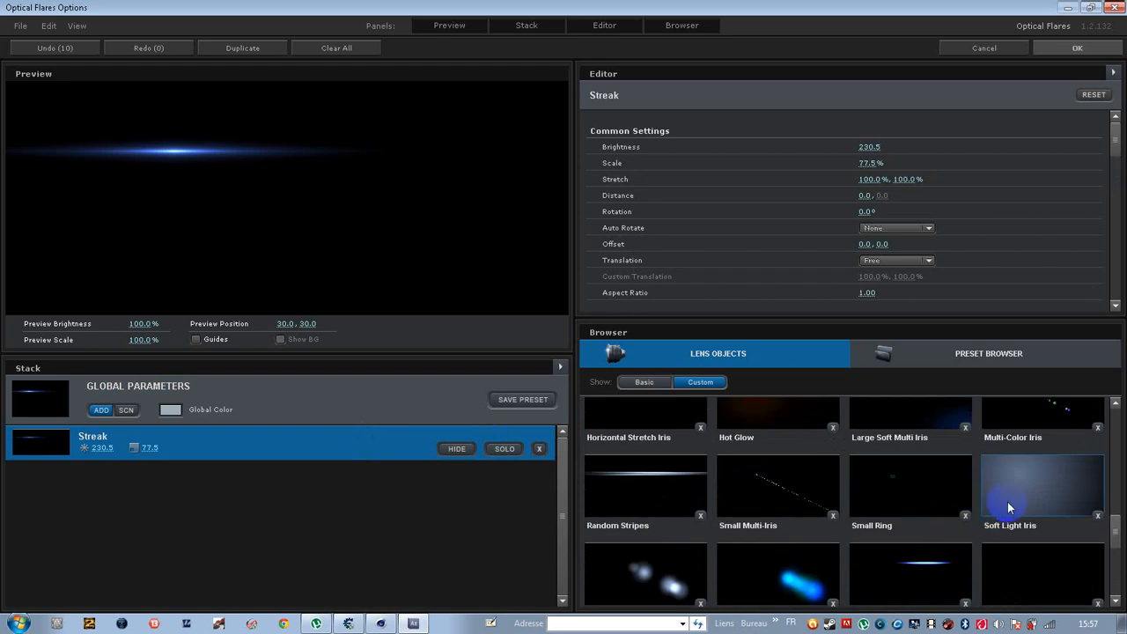
{"action": "scroll", "coordinate": [1007, 504], "scroll_direction": "up", "scroll_amount": 8}
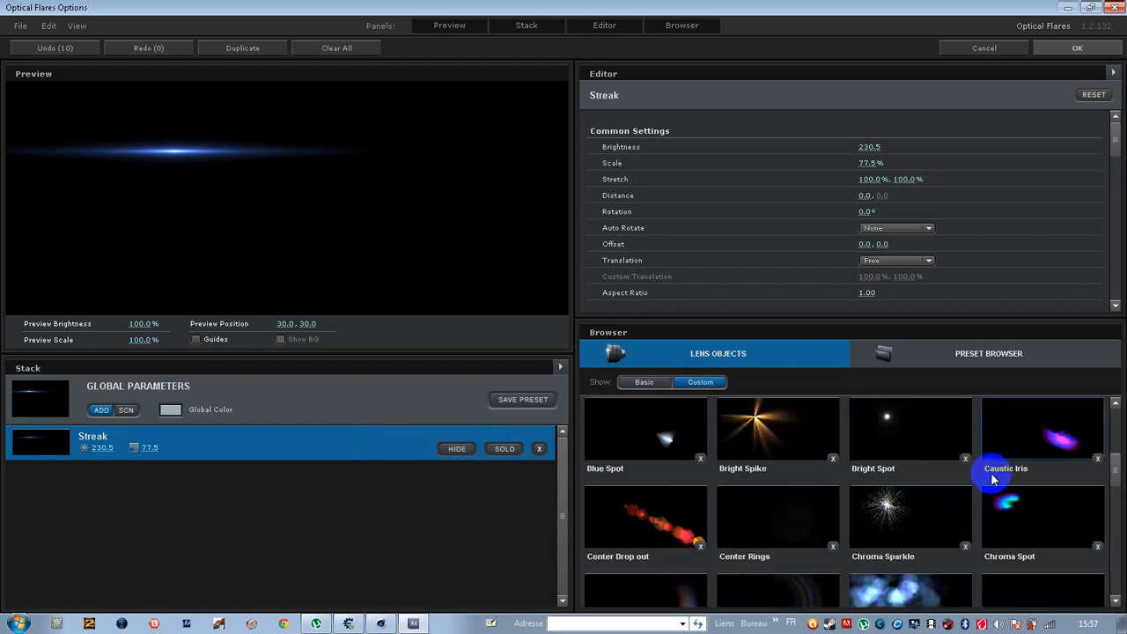
{"action": "left_click", "coordinate": [999, 481]}
{"action": "scroll", "coordinate": [995, 480], "scroll_direction": "up", "scroll_amount": 3}
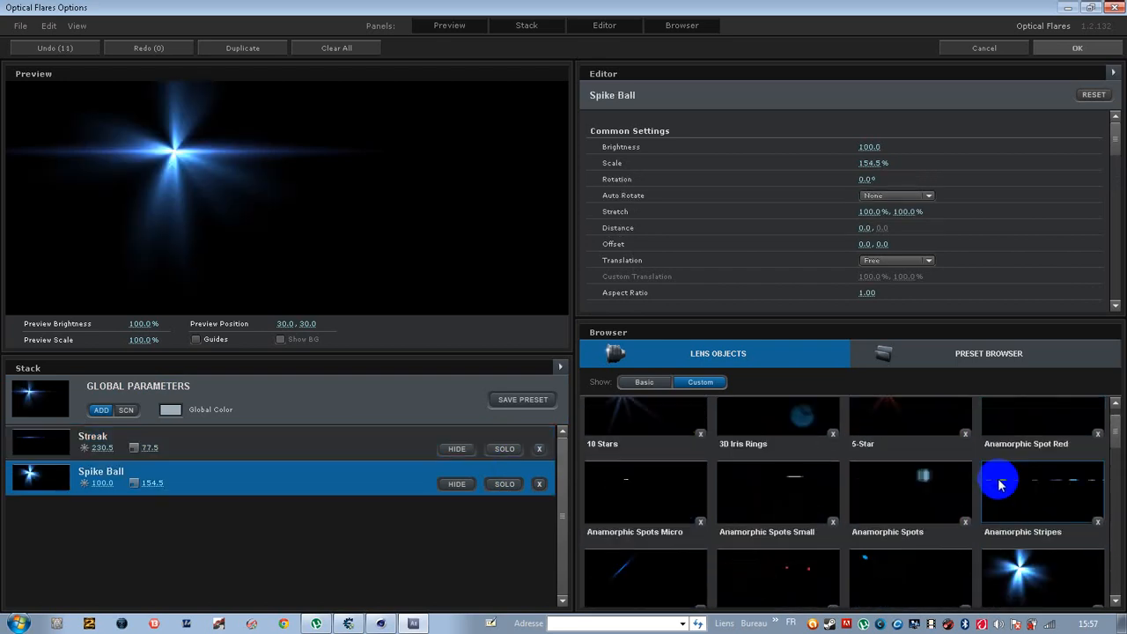
{"action": "left_click", "coordinate": [650, 433]}
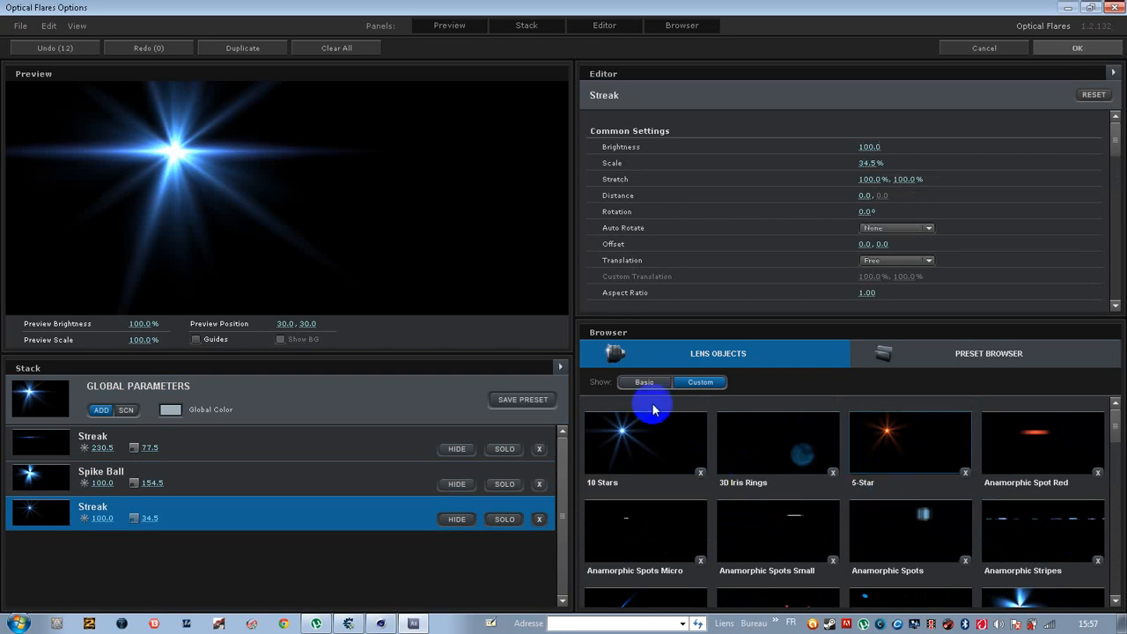
Set the first Streak object's scale to 335.5 and its brightness to 232.5 in the stack.
{"action": "left_click", "coordinate": [152, 448]}
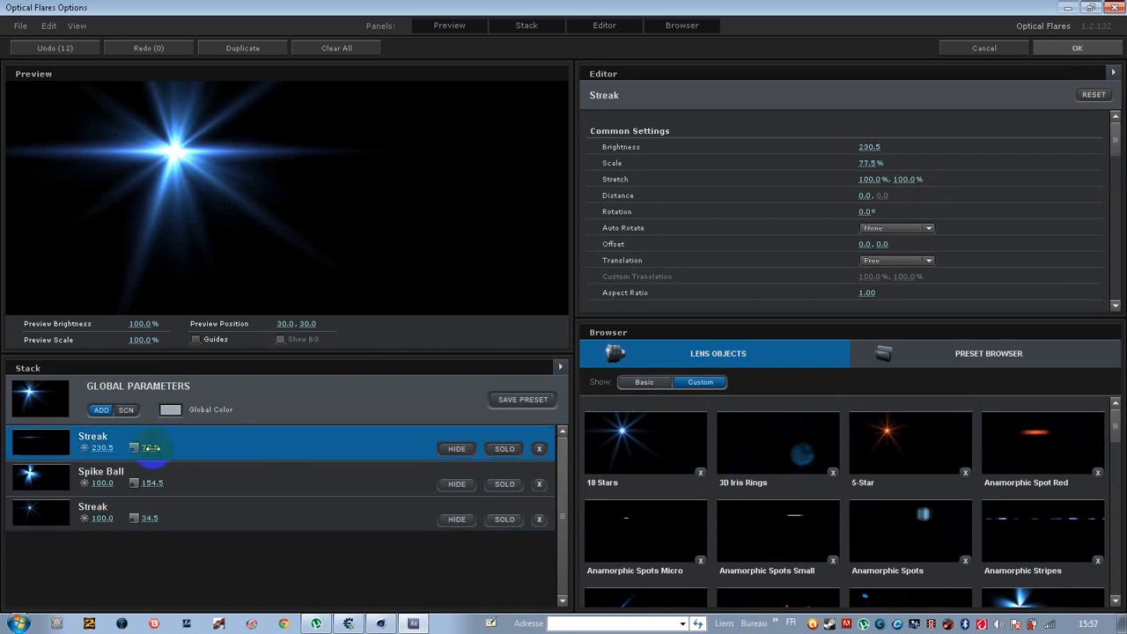
{"action": "left_click_drag", "start_coordinate": [198, 447], "coordinate": [216, 441]}
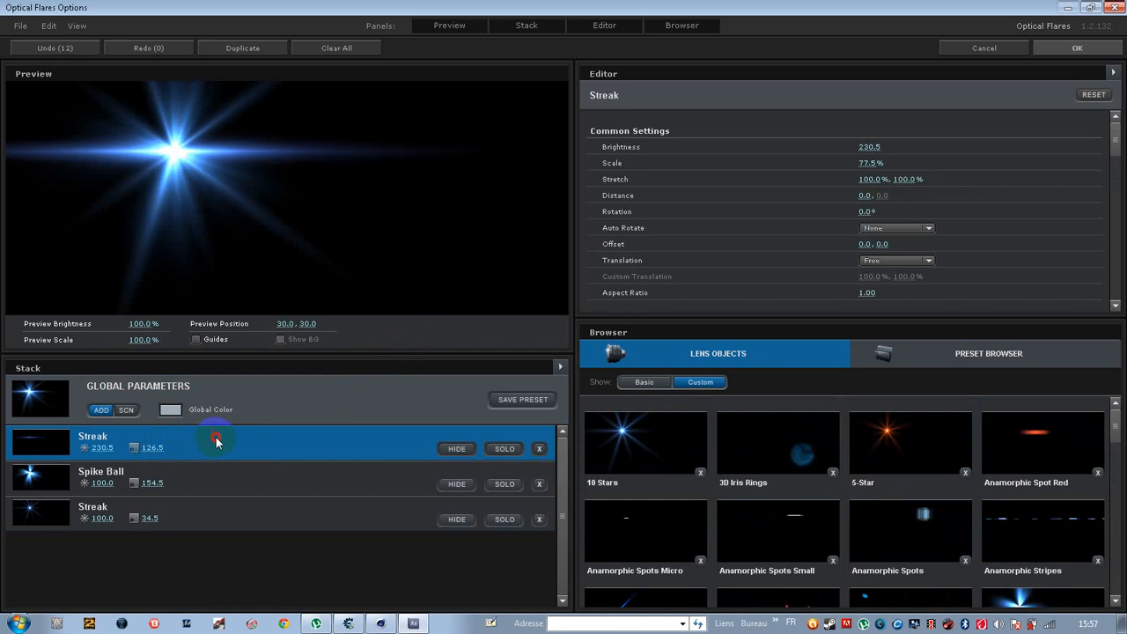
{"action": "left_click_drag", "start_coordinate": [281, 428], "coordinate": [307, 423]}
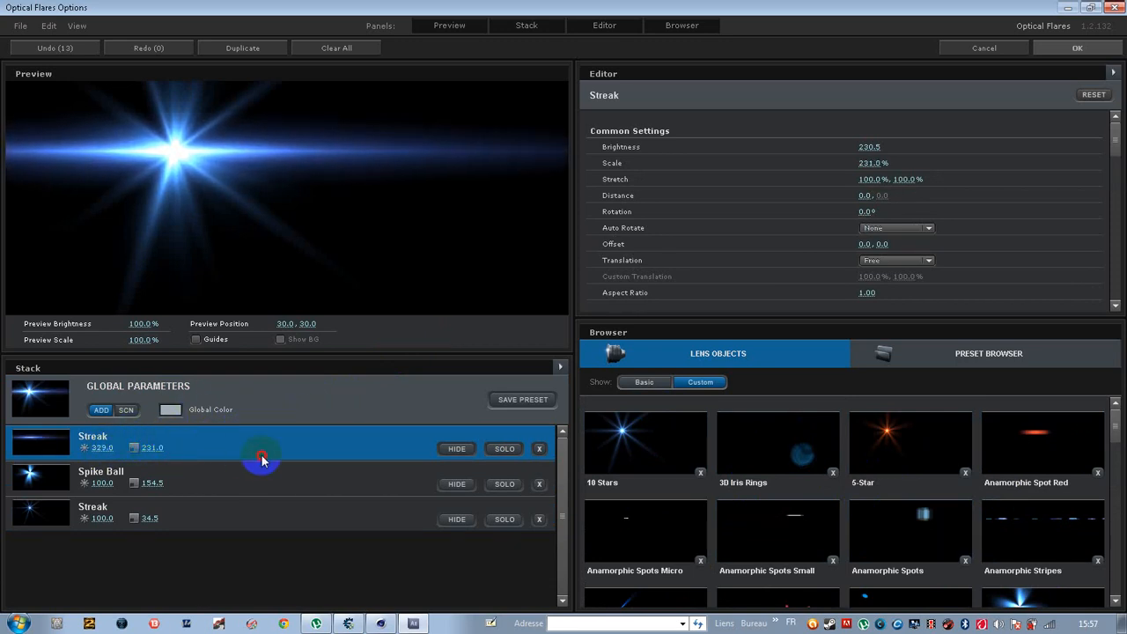
{"action": "mouse_move", "coordinate": [262, 460]}
{"action": "left_mouse_down"}
{"action": "mouse_move", "coordinate": [334, 451]}
{"action": "mouse_move", "coordinate": [244, 461]}
{"action": "left_mouse_up"}
{"action": "left_click_drag", "start_coordinate": [143, 460], "coordinate": [122, 467]}
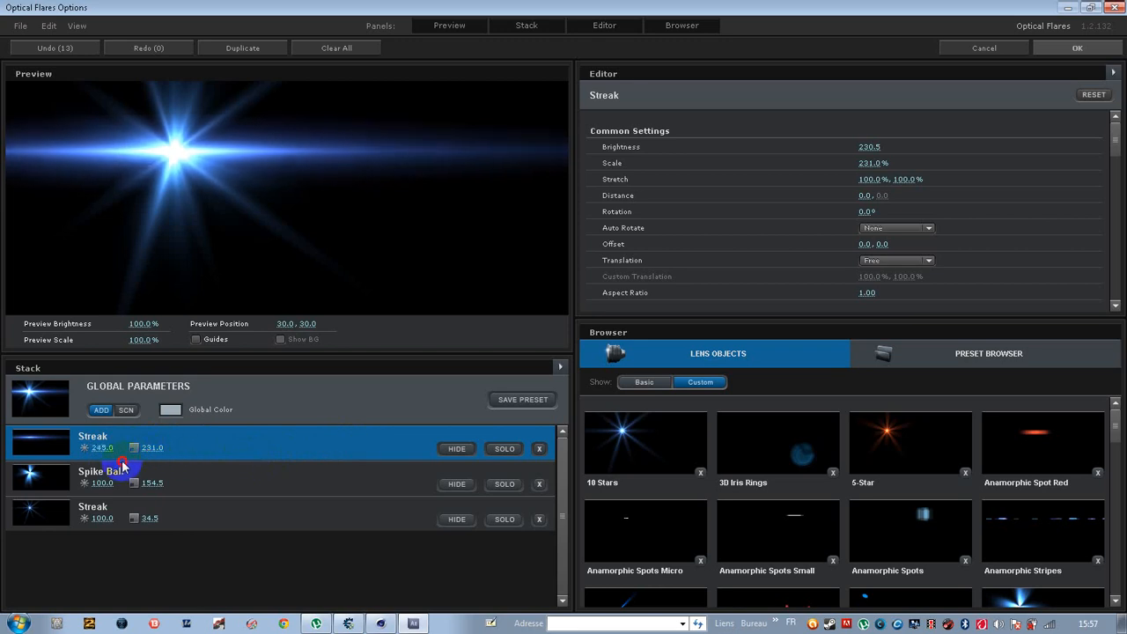
{"action": "mouse_move", "coordinate": [117, 471]}
{"action": "left_mouse_down"}
{"action": "mouse_move", "coordinate": [237, 454]}
{"action": "mouse_move", "coordinate": [320, 385]}
{"action": "mouse_move", "coordinate": [12, 146]}
{"action": "mouse_move", "coordinate": [264, 156]}
{"action": "left_mouse_up"}
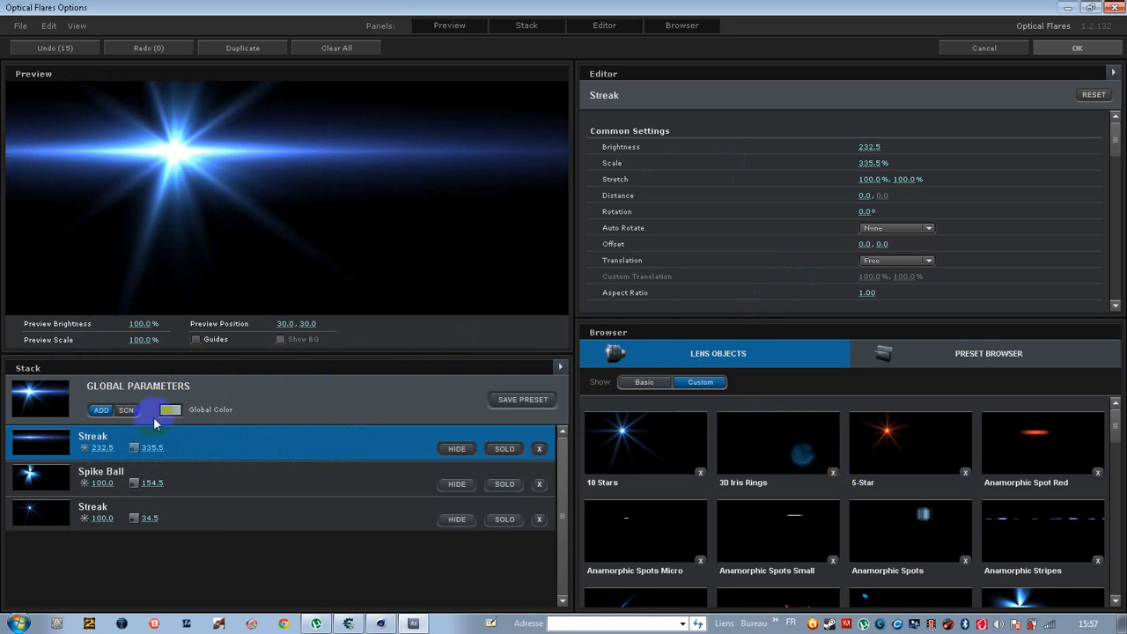
Accept the custom flare design and return to the composition.
{"action": "left_click", "coordinate": [264, 546]}
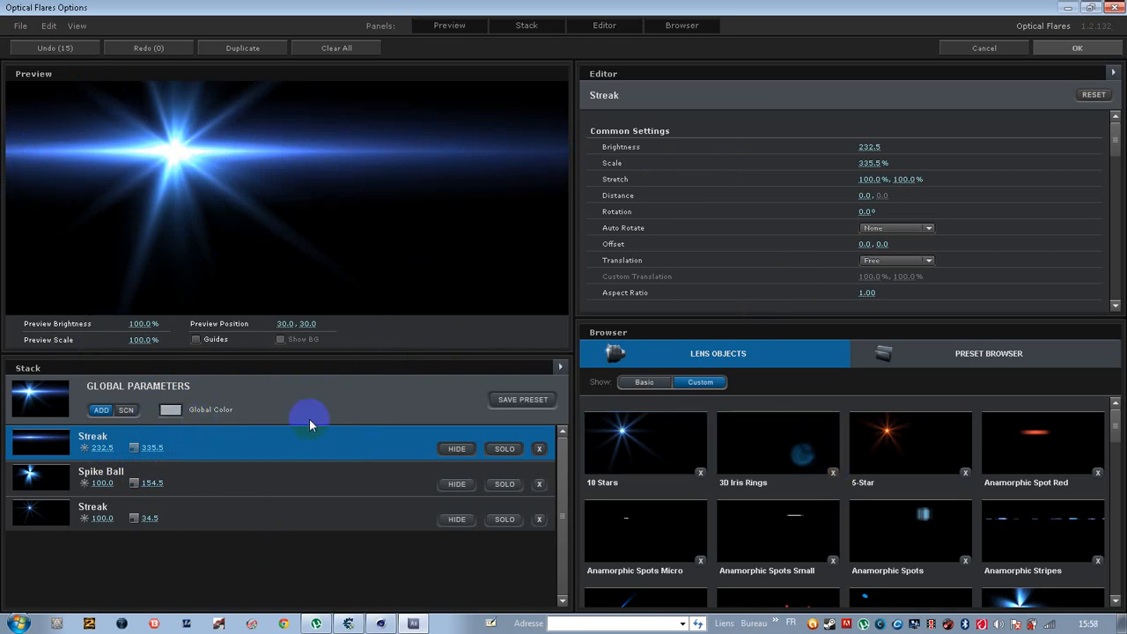
{"action": "left_click_drag", "start_coordinate": [173, 140], "coordinate": [455, 167]}
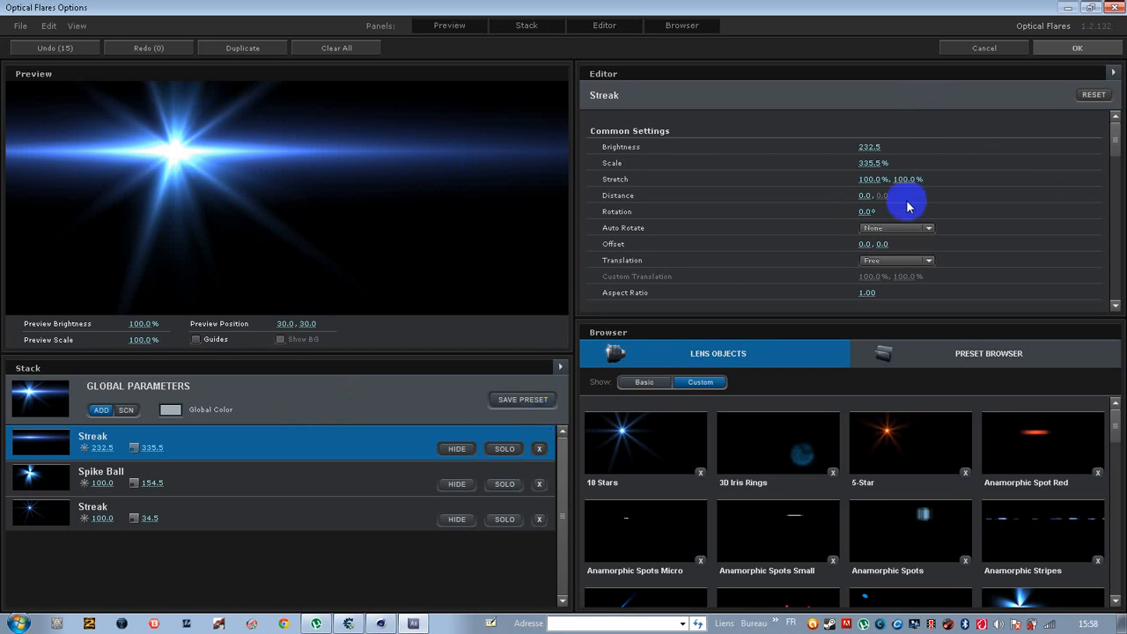
{"action": "mouse_move", "coordinate": [1115, 130]}
{"action": "left_mouse_down"}
{"action": "mouse_move", "coordinate": [1120, 172]}
{"action": "mouse_move", "coordinate": [1115, 118]}
{"action": "mouse_move", "coordinate": [1116, 282]}
{"action": "mouse_move", "coordinate": [1109, 113]}
{"action": "left_mouse_up"}
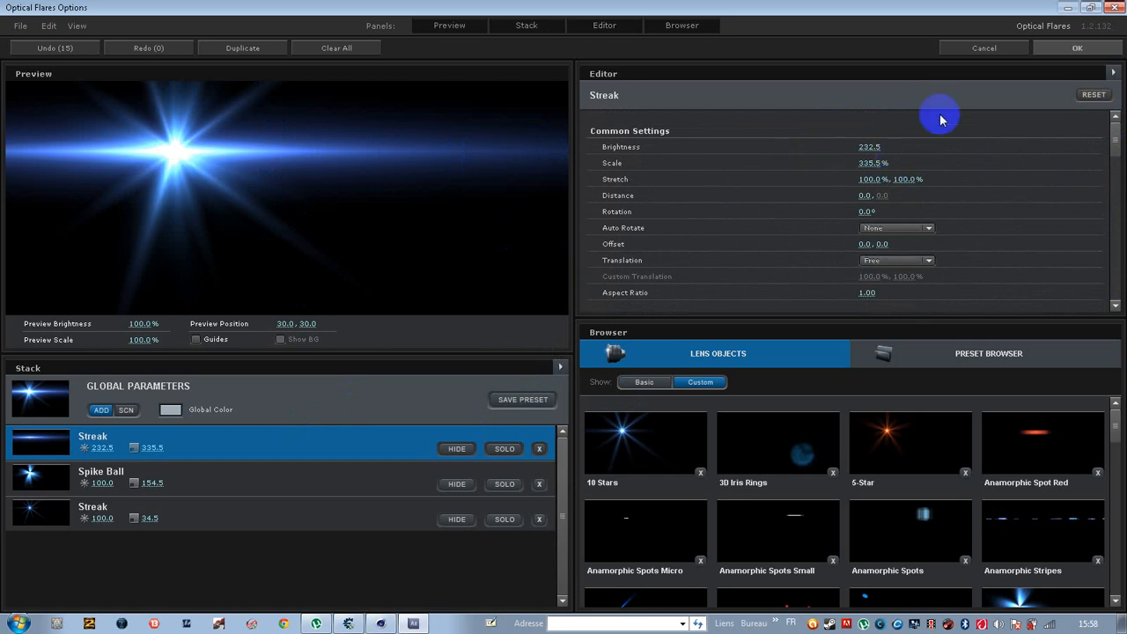
{"action": "left_click", "coordinate": [1053, 46]}
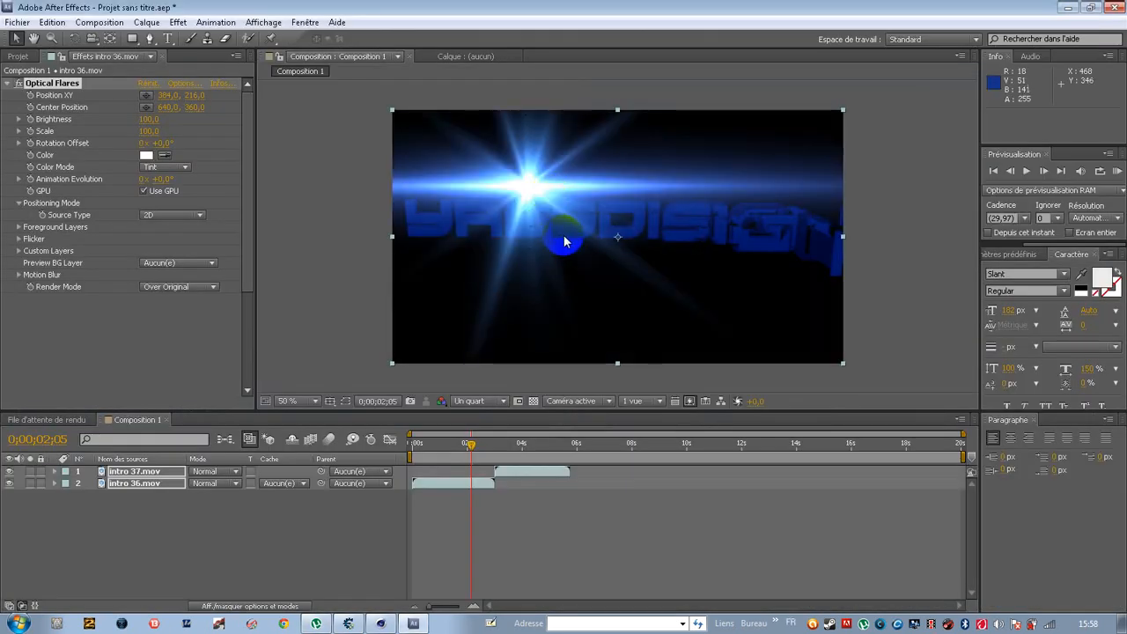
Go to 0;00;02;28 near the end of intro 36.mov and set the Optical Flares Brightness to 0.
{"action": "left_click", "coordinate": [495, 471]}
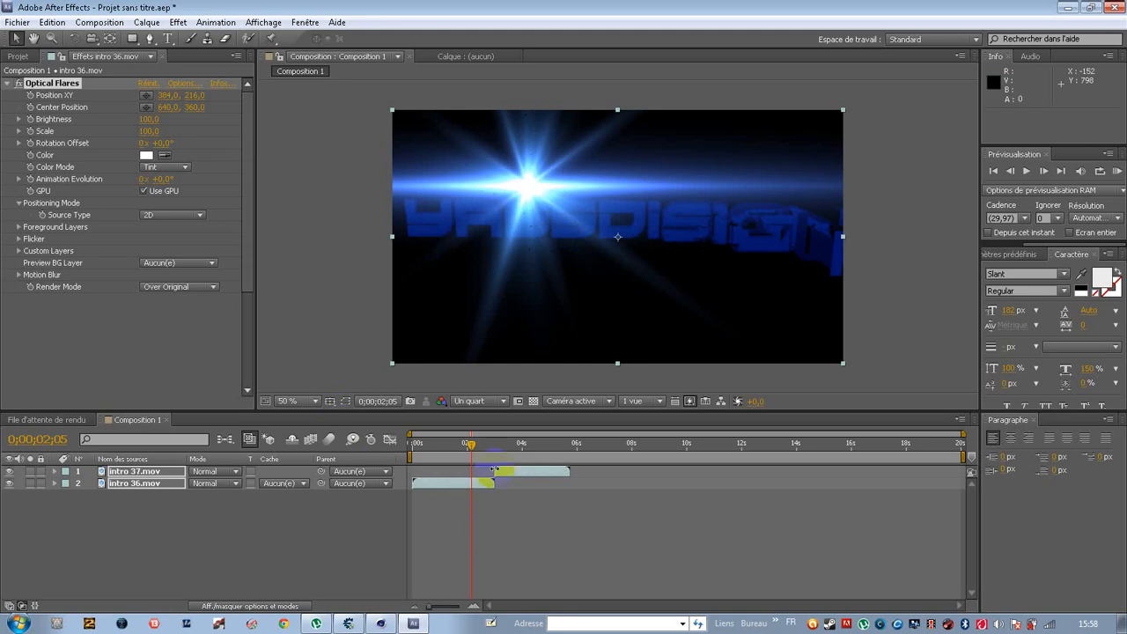
{"action": "left_click_drag", "start_coordinate": [473, 444], "coordinate": [493, 458]}
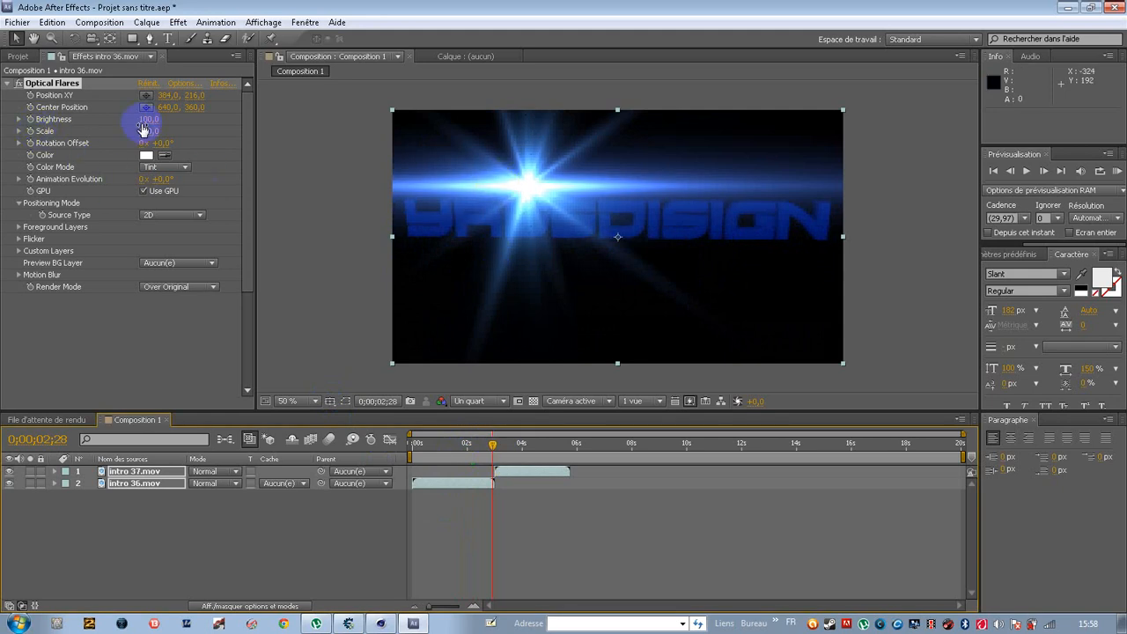
{"action": "left_click_drag", "start_coordinate": [149, 123], "coordinate": [131, 113]}
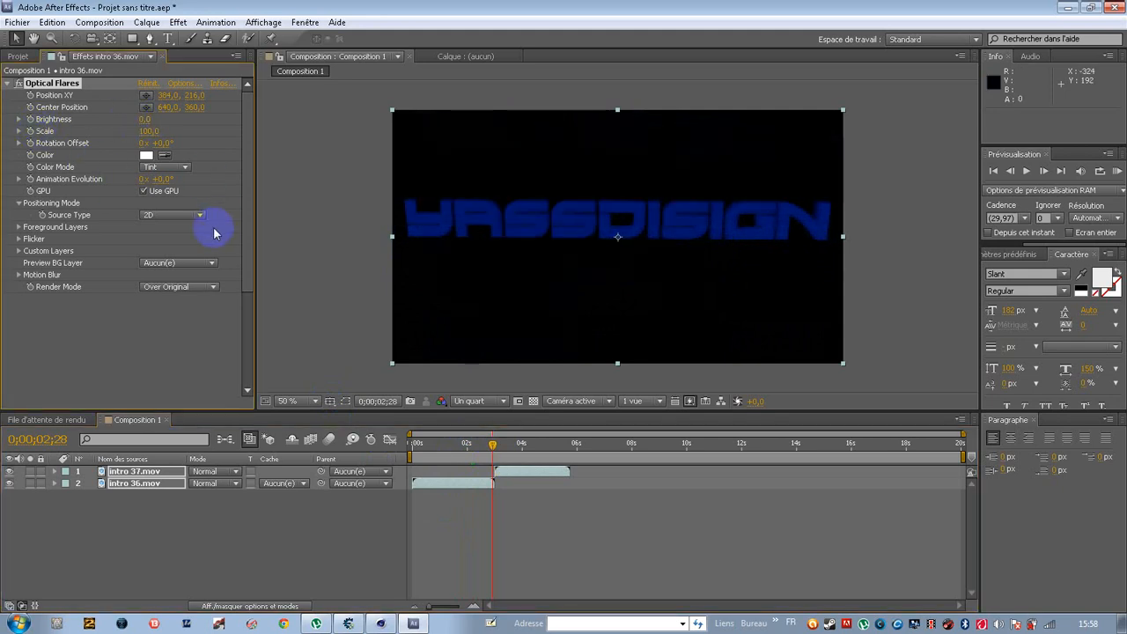
Turn on keyframing for the flare's Position XY and Brightness on intro 36.mov at 0;00;02;29.
{"action": "left_click", "coordinate": [490, 441]}
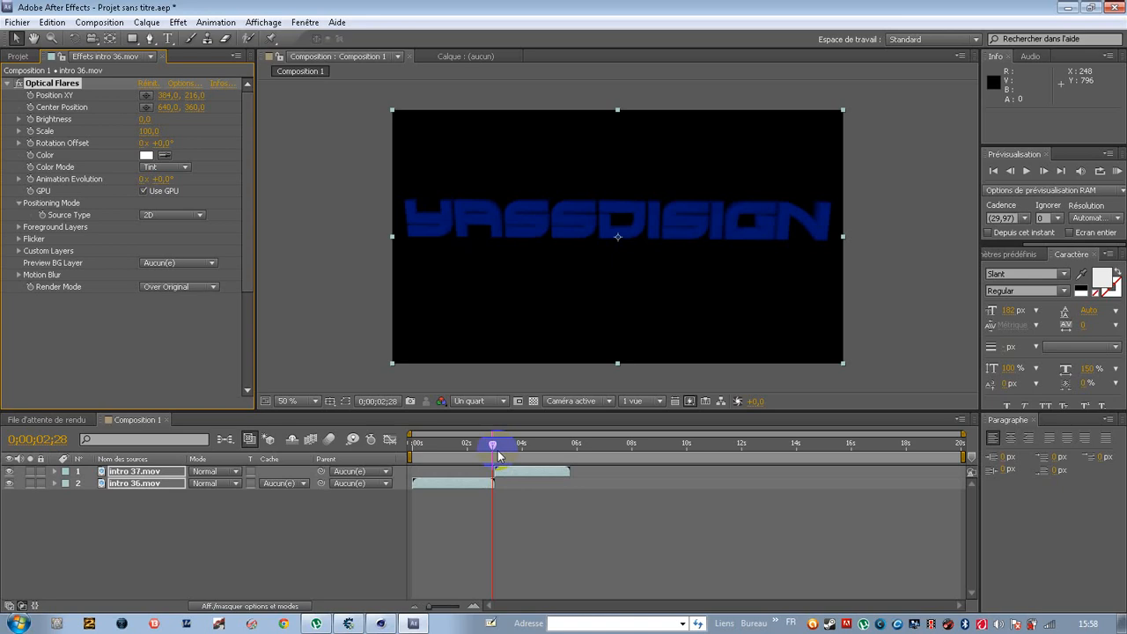
{"action": "left_click_drag", "start_coordinate": [496, 447], "coordinate": [497, 444]}
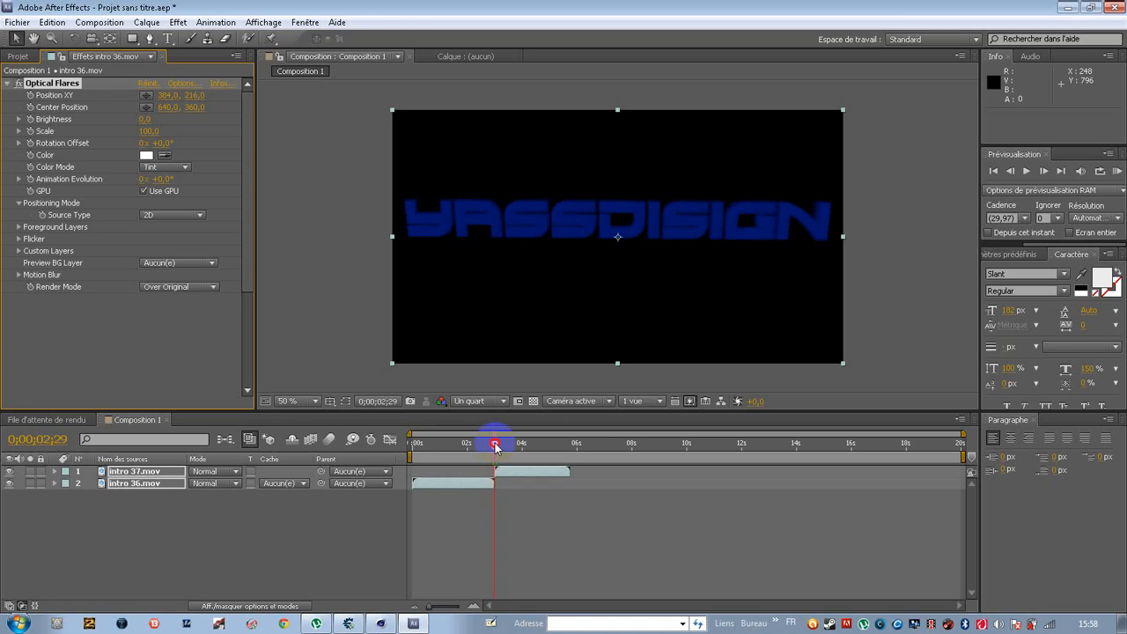
{"action": "left_click", "coordinate": [30, 120]}
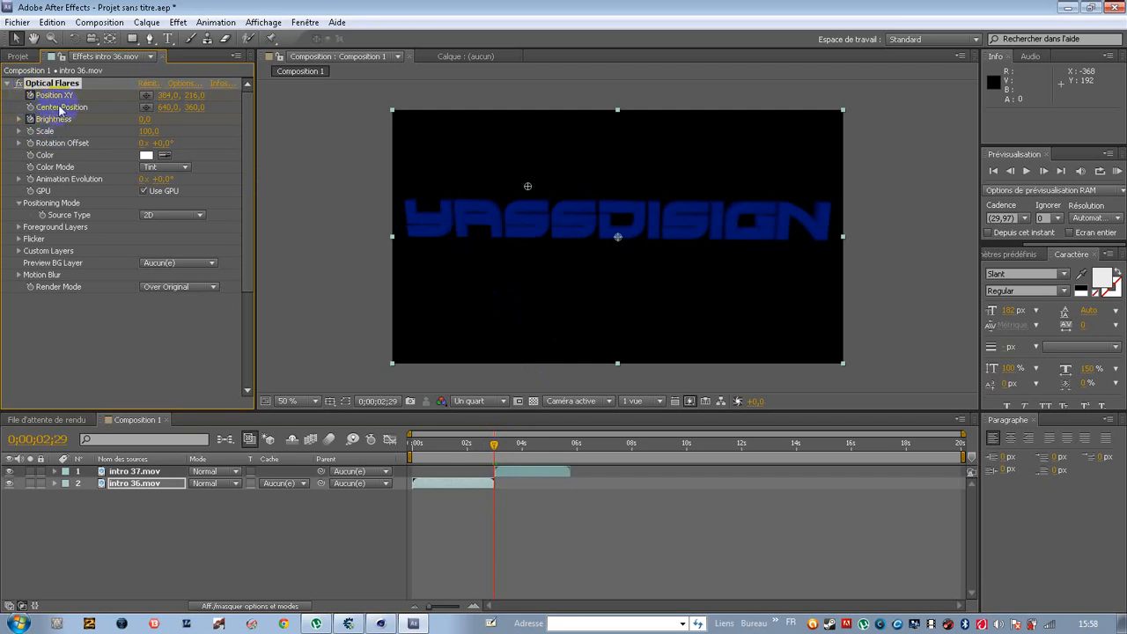
{"action": "left_click", "coordinate": [159, 151]}
{"action": "key", "text": "ctrl+z"}
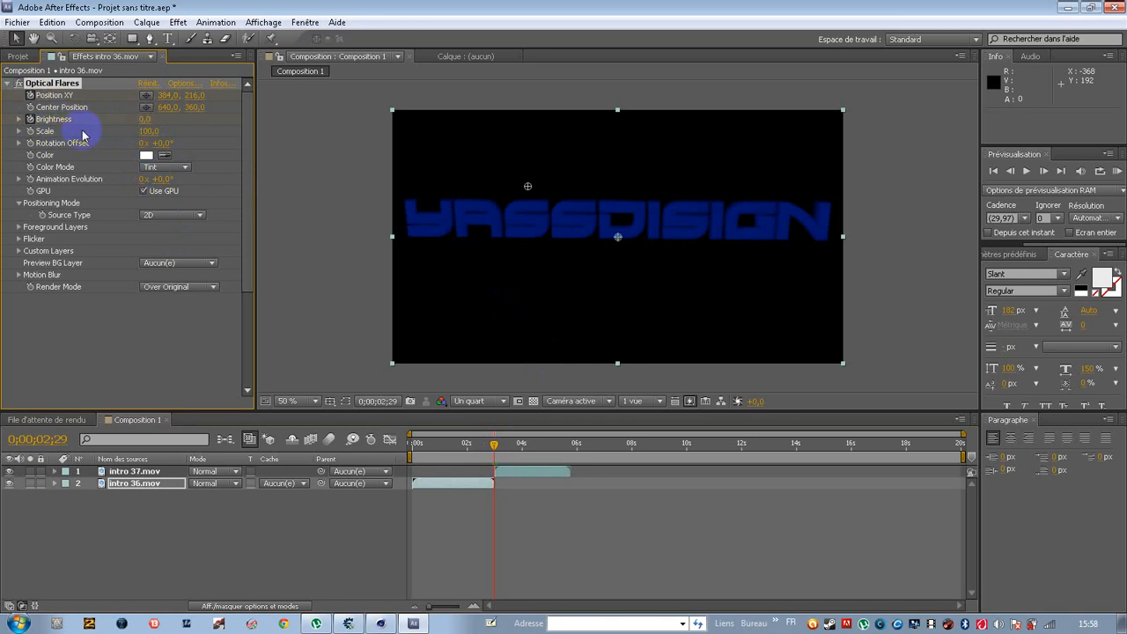
Reveal the Optical Flares properties and their keyframes for intro 36.mov in the timeline.
{"action": "left_click", "coordinate": [54, 484]}
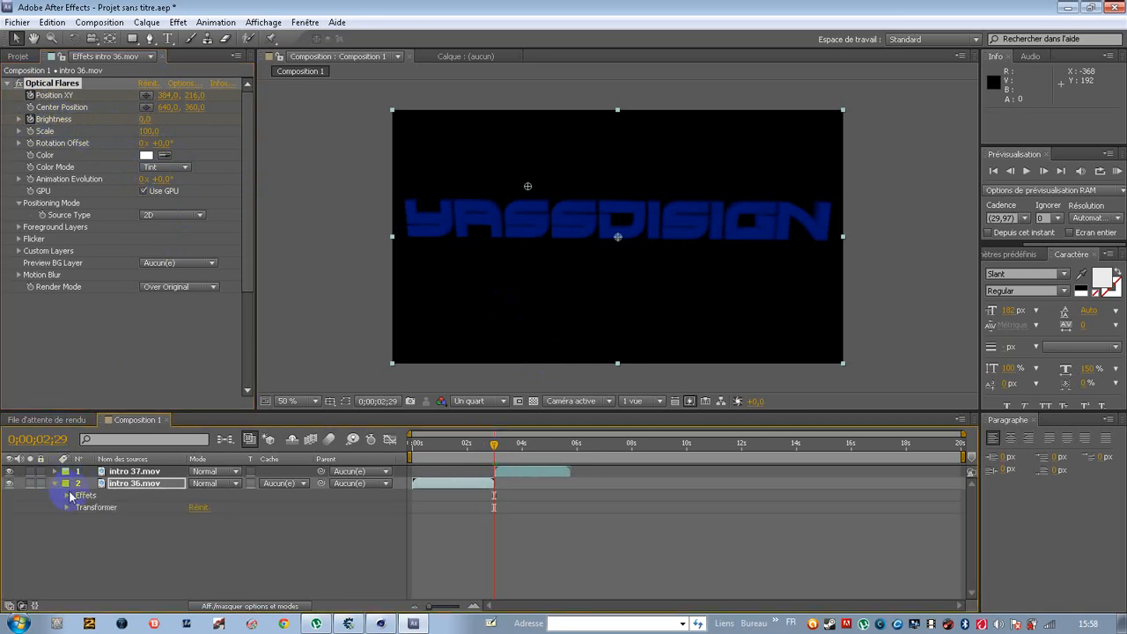
{"action": "left_click", "coordinate": [68, 496]}
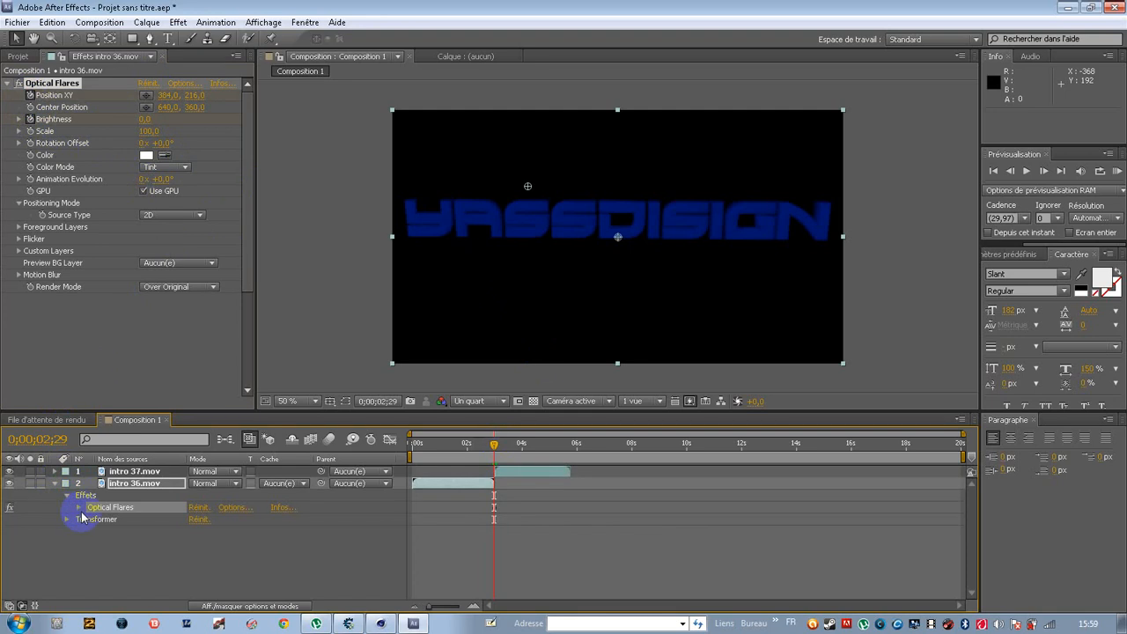
{"action": "left_click", "coordinate": [77, 508]}
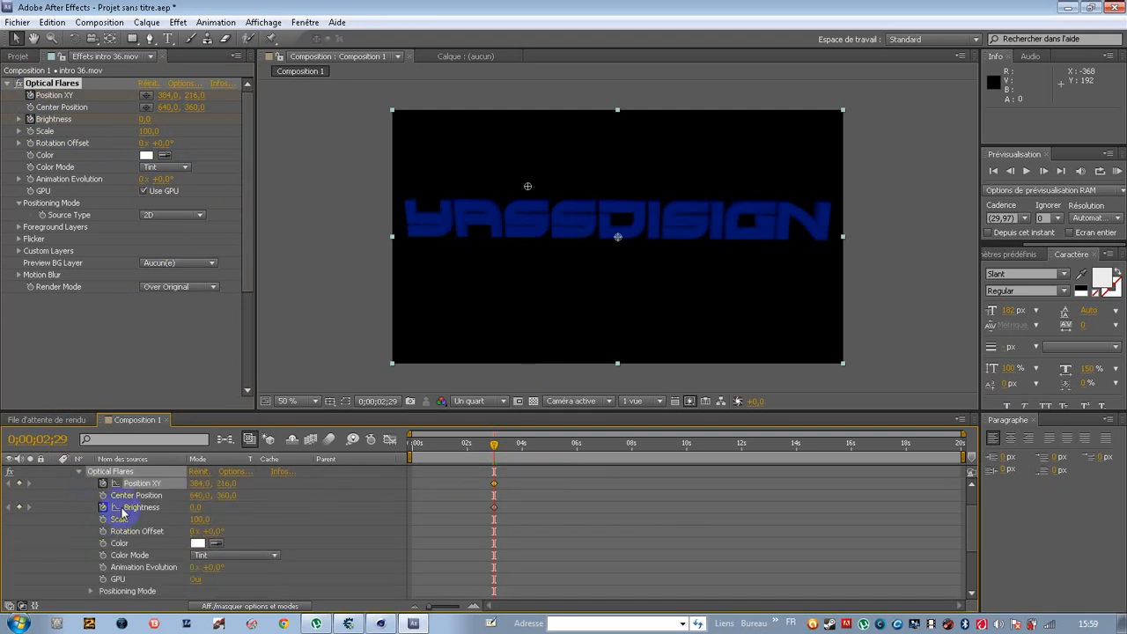
{"action": "left_click", "coordinate": [493, 490]}
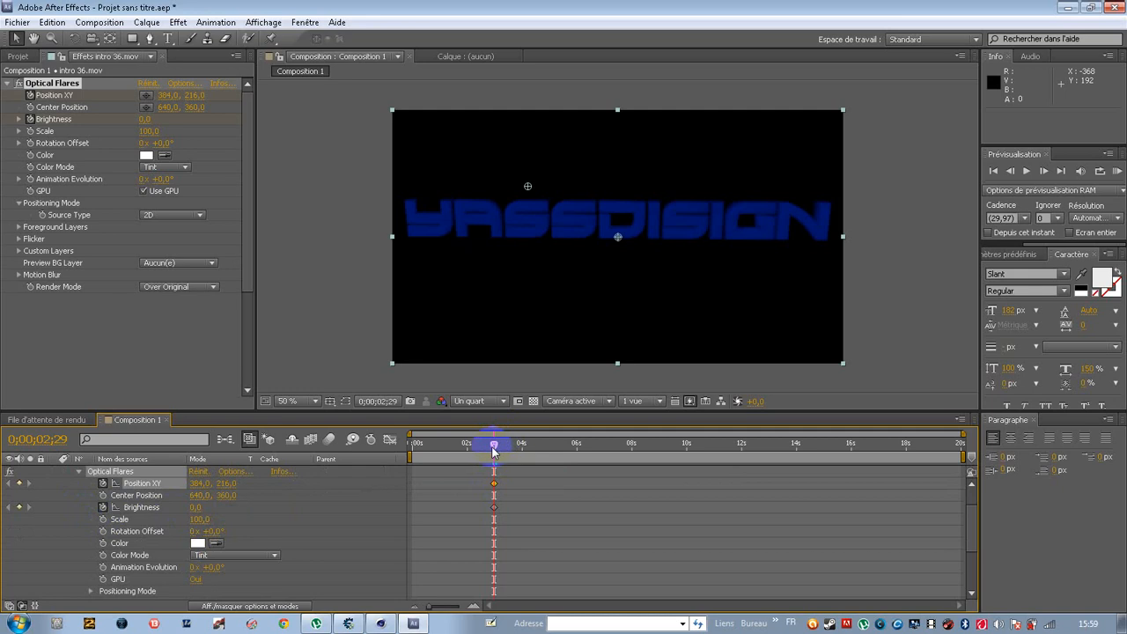
{"action": "mouse_move", "coordinate": [506, 455]}
{"action": "left_mouse_down"}
{"action": "mouse_move", "coordinate": [531, 445]}
{"action": "mouse_move", "coordinate": [472, 466]}
{"action": "mouse_move", "coordinate": [494, 473]}
{"action": "left_mouse_up"}
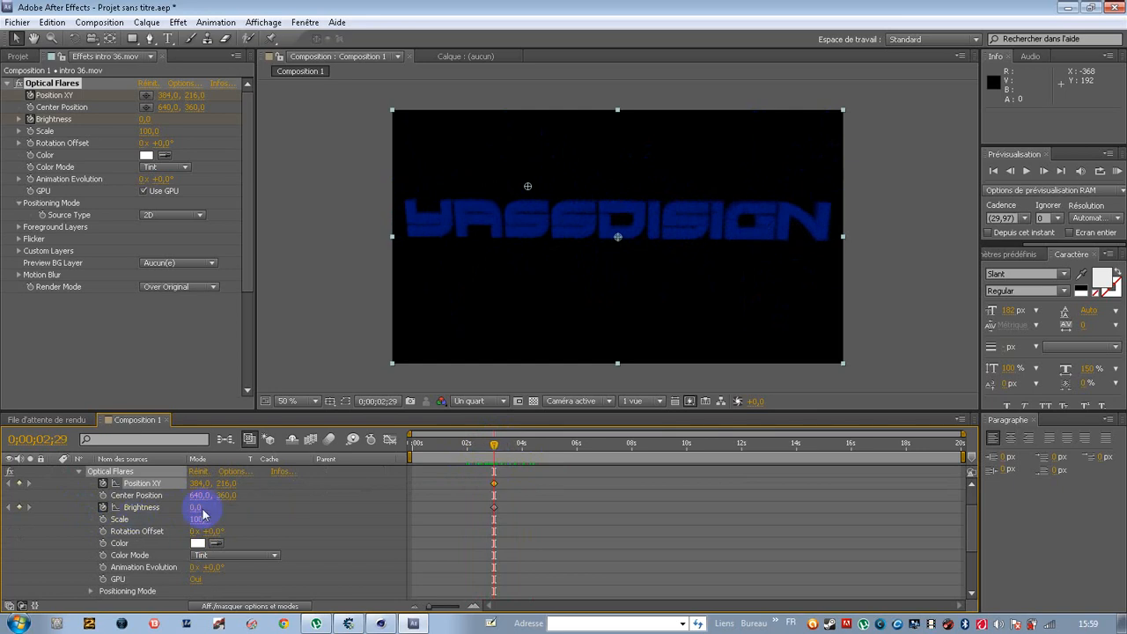
Try an Optical Flares Brightness of 600 on intro 36.mov at 0;00;02;29, return it to 0 and collapse the layer's properties.
{"action": "left_click_drag", "start_coordinate": [193, 508], "coordinate": [235, 511]}
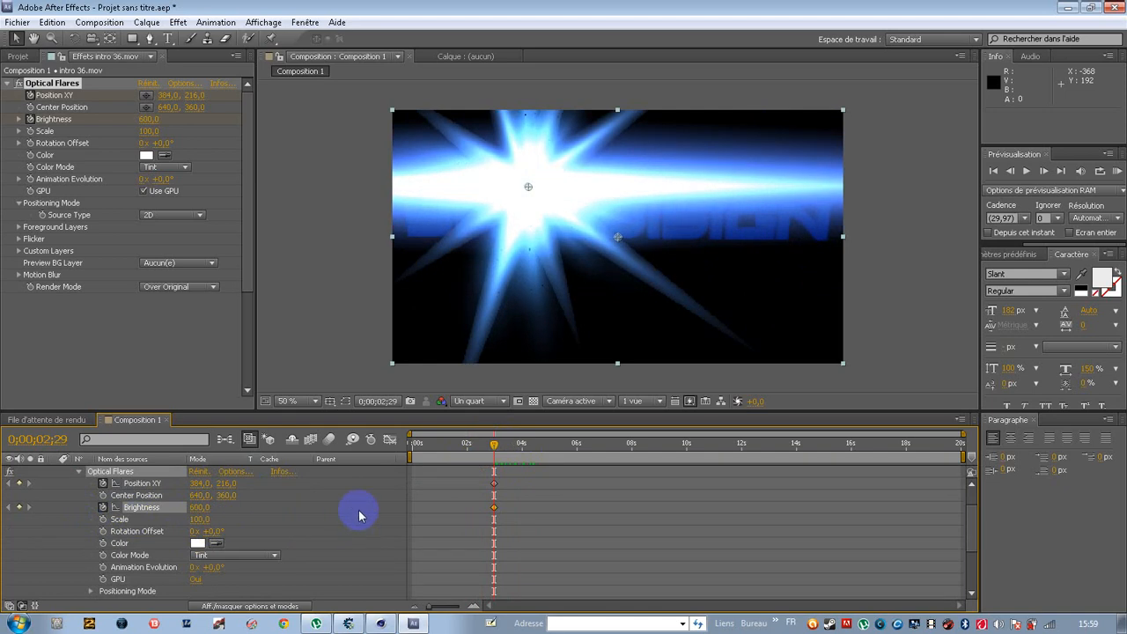
{"action": "mouse_move", "coordinate": [498, 449]}
{"action": "left_mouse_down"}
{"action": "mouse_move", "coordinate": [428, 434]}
{"action": "mouse_move", "coordinate": [494, 455]}
{"action": "left_mouse_up"}
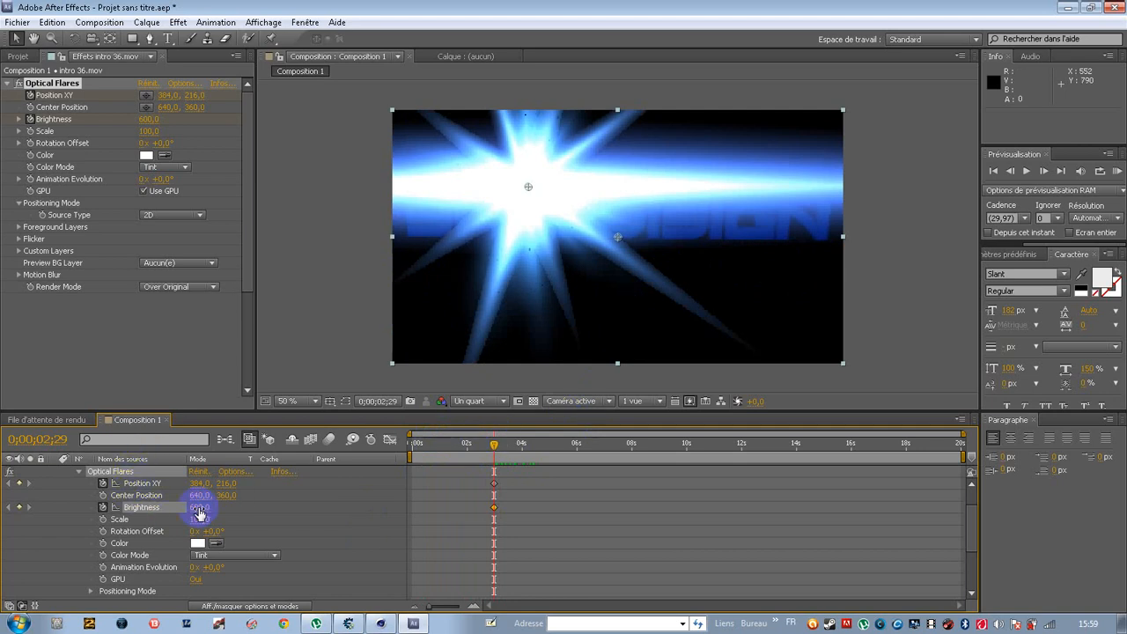
{"action": "left_click_drag", "start_coordinate": [200, 507], "coordinate": [99, 496]}
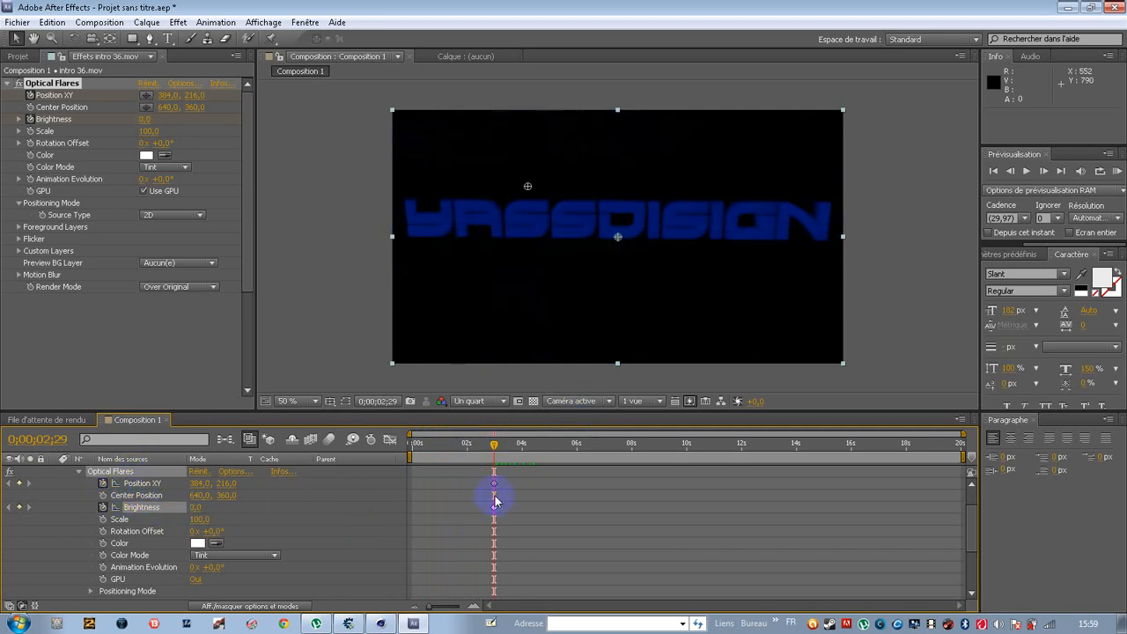
{"action": "left_click", "coordinate": [78, 475]}
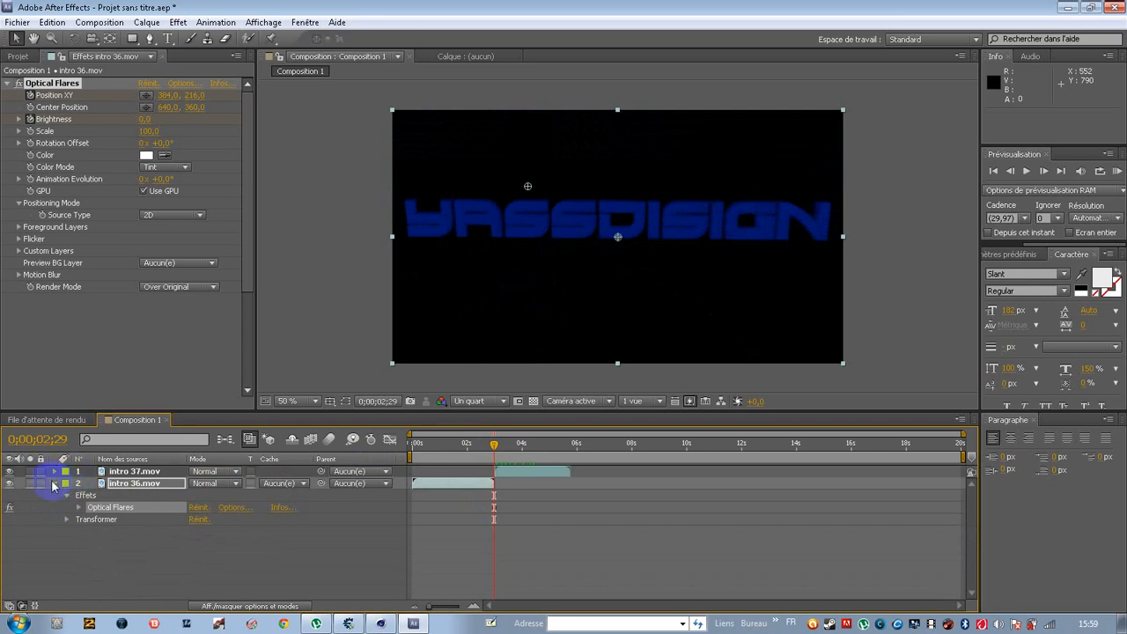
{"action": "left_click", "coordinate": [55, 485]}
{"action": "left_click", "coordinate": [100, 535]}
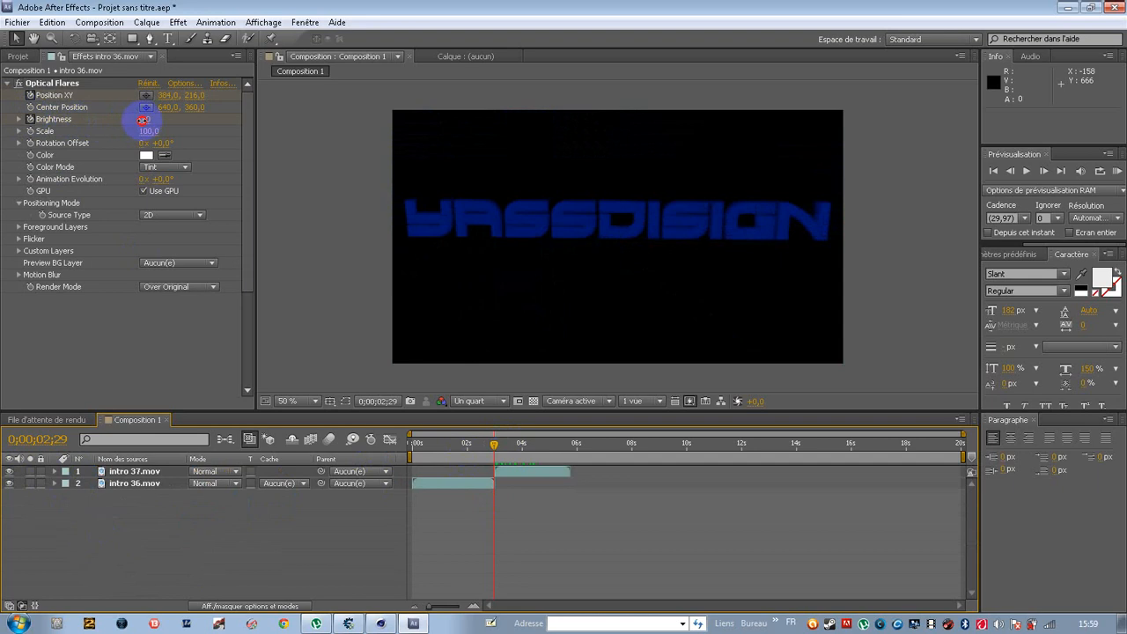
Set the Optical Flares Brightness on intro 36.mov to 160 at 0;00;02;29 and to 0 at 0;00;02;19.
{"action": "left_click_drag", "start_coordinate": [142, 120], "coordinate": [151, 118]}
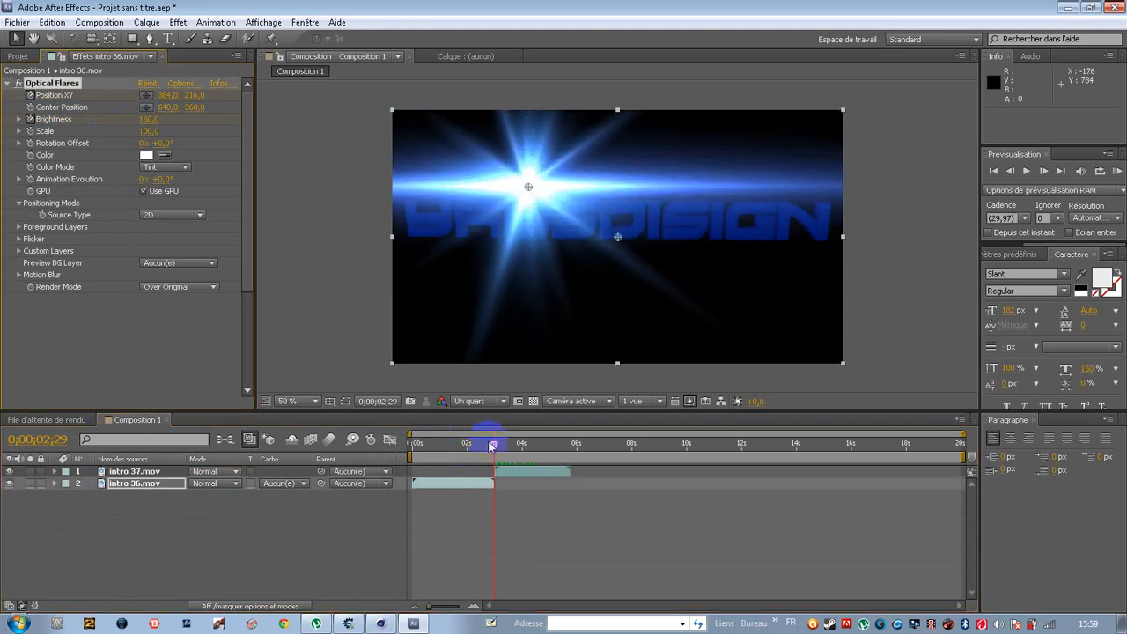
{"action": "mouse_move", "coordinate": [495, 448]}
{"action": "left_mouse_down"}
{"action": "mouse_move", "coordinate": [510, 443]}
{"action": "mouse_move", "coordinate": [451, 442]}
{"action": "mouse_move", "coordinate": [484, 435]}
{"action": "left_mouse_up"}
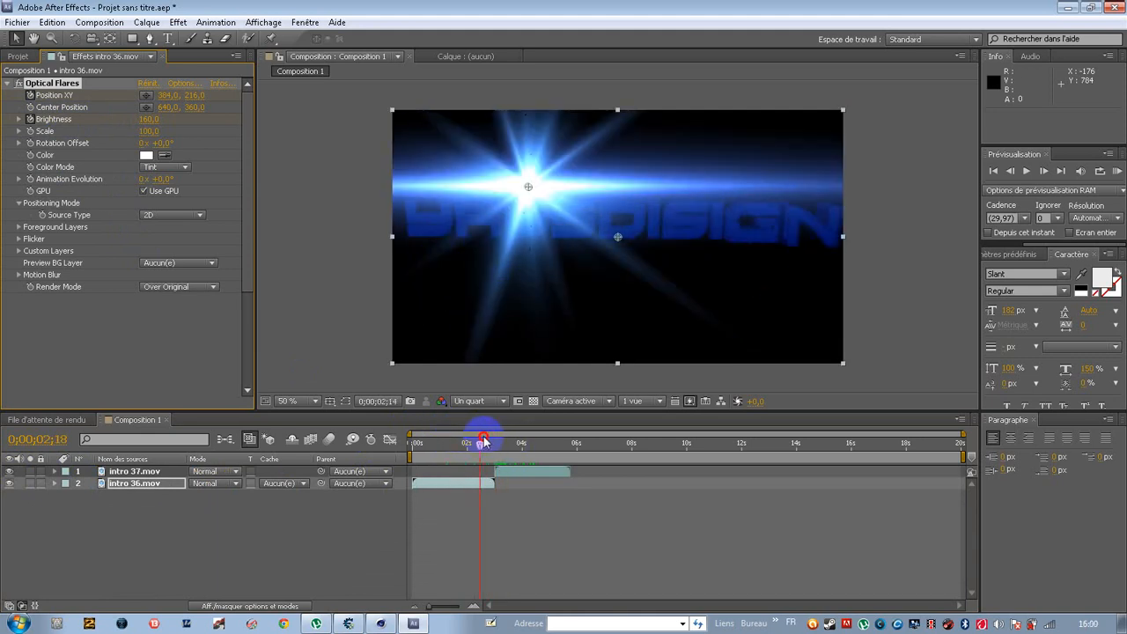
{"action": "left_click_drag", "start_coordinate": [150, 118], "coordinate": [131, 116]}
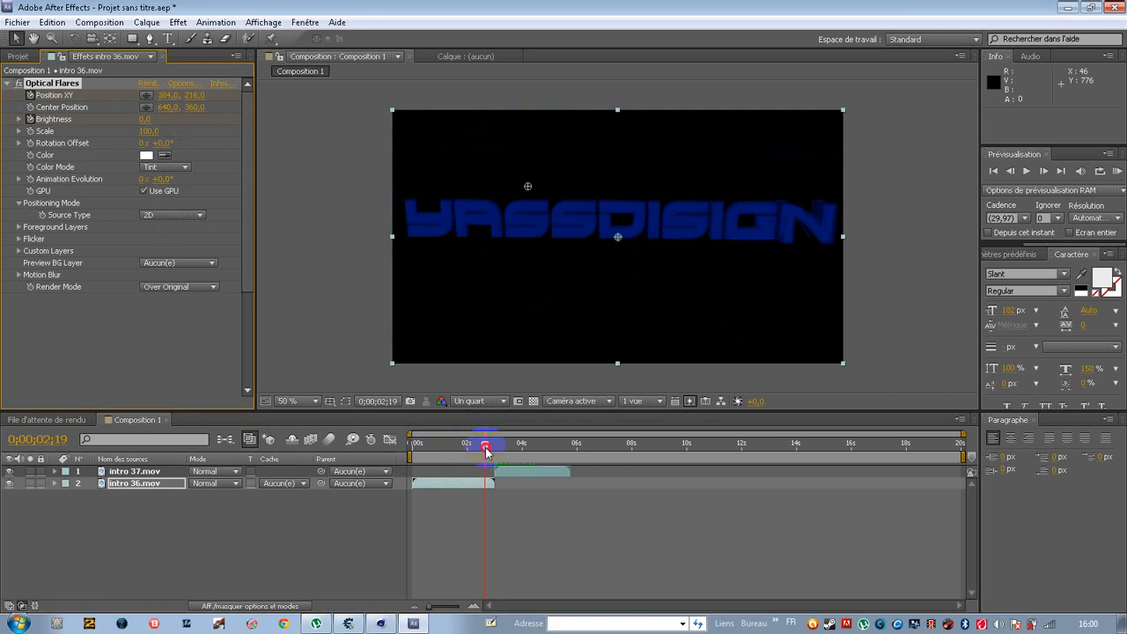
Play the composition from the beginning and stop playback at 0;00;02;08.
{"action": "left_click_drag", "start_coordinate": [485, 449], "coordinate": [394, 455]}
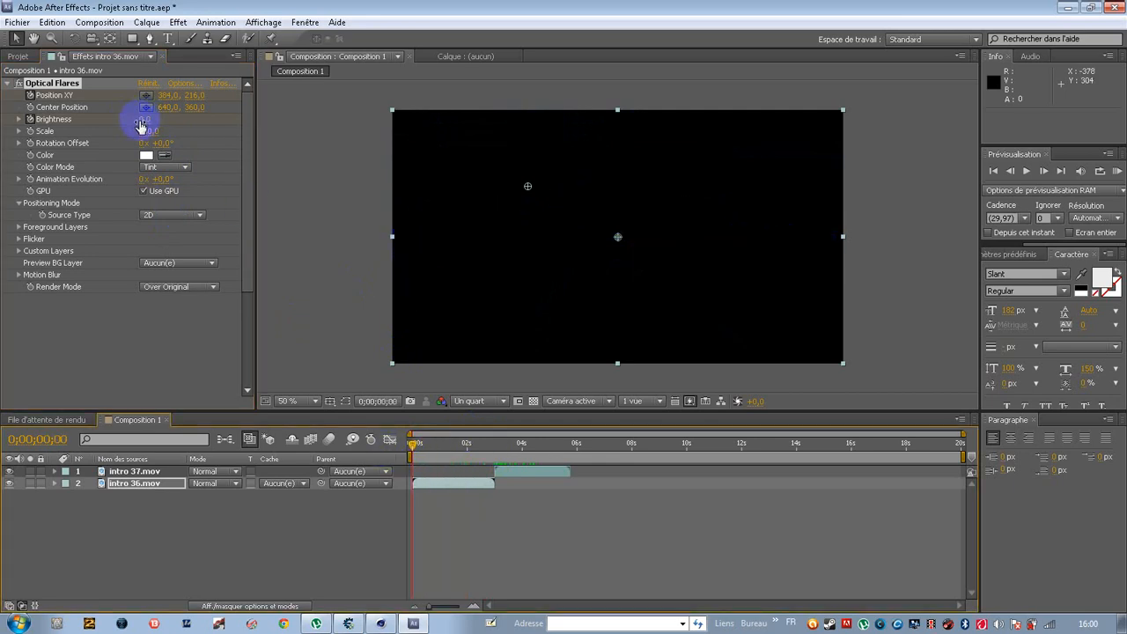
{"action": "left_click", "coordinate": [550, 338]}
{"action": "left_click", "coordinate": [1025, 172]}
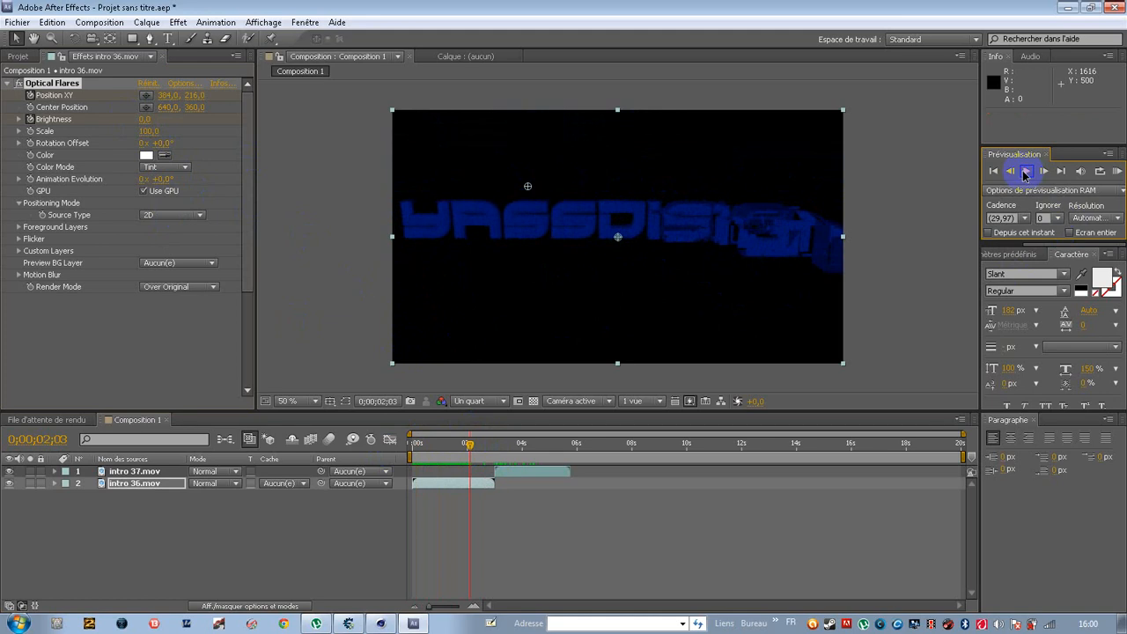
{"action": "left_click", "coordinate": [1026, 172]}
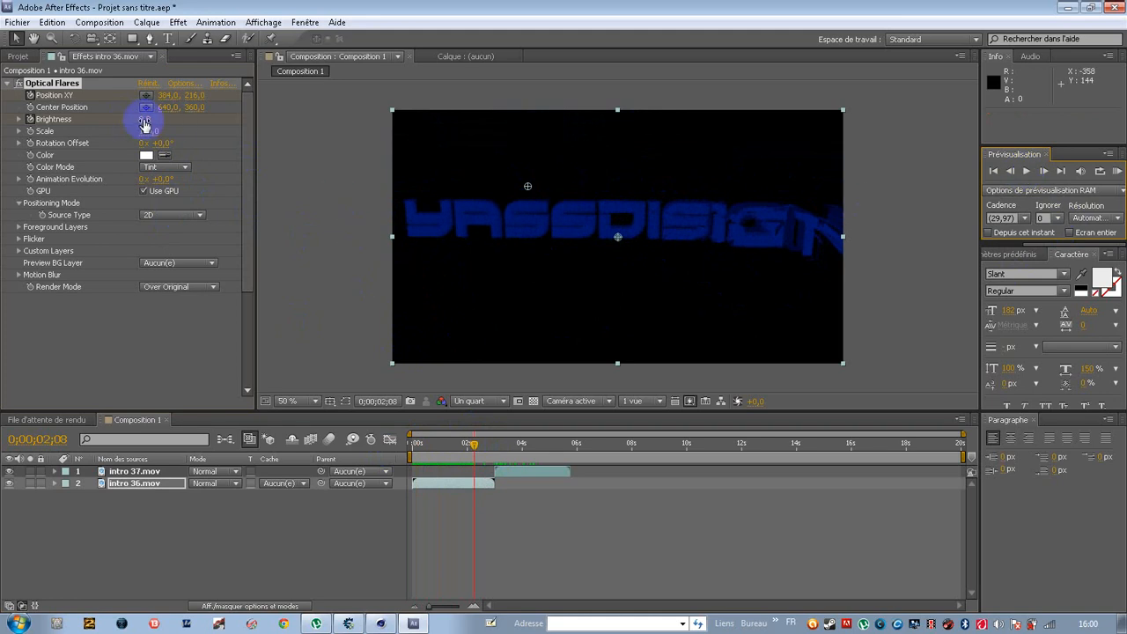
At 0;00;02;08, set the intro 36.mov flare's Brightness to 250 and move its Position XY to 1338, 228, beyond the frame's edge.
{"action": "left_click_drag", "start_coordinate": [144, 119], "coordinate": [159, 121]}
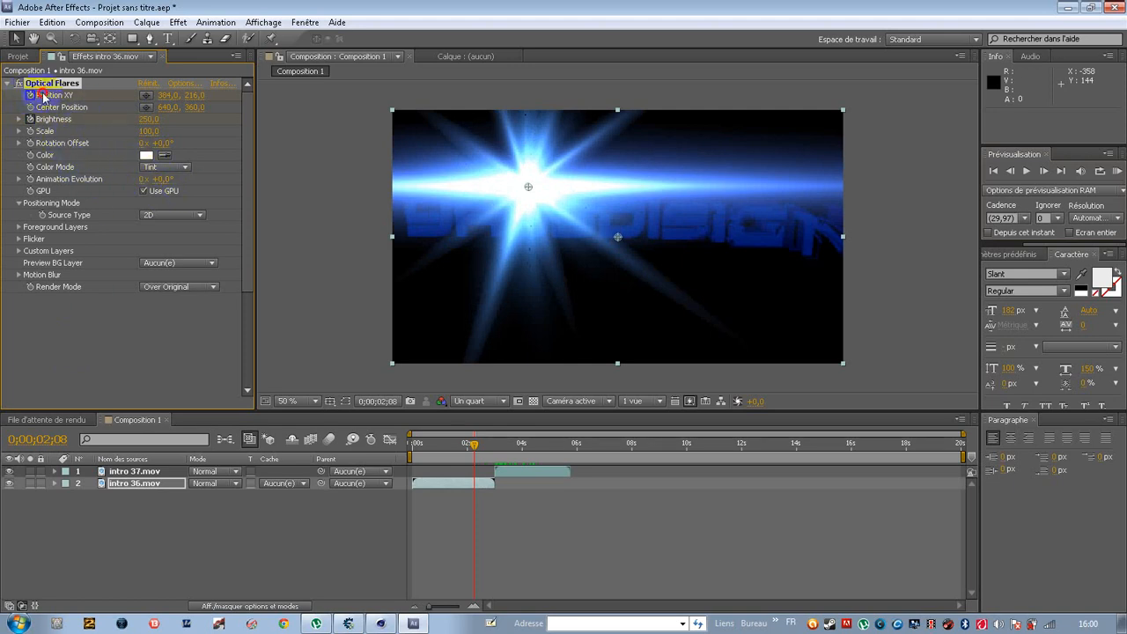
{"action": "left_click", "coordinate": [524, 134]}
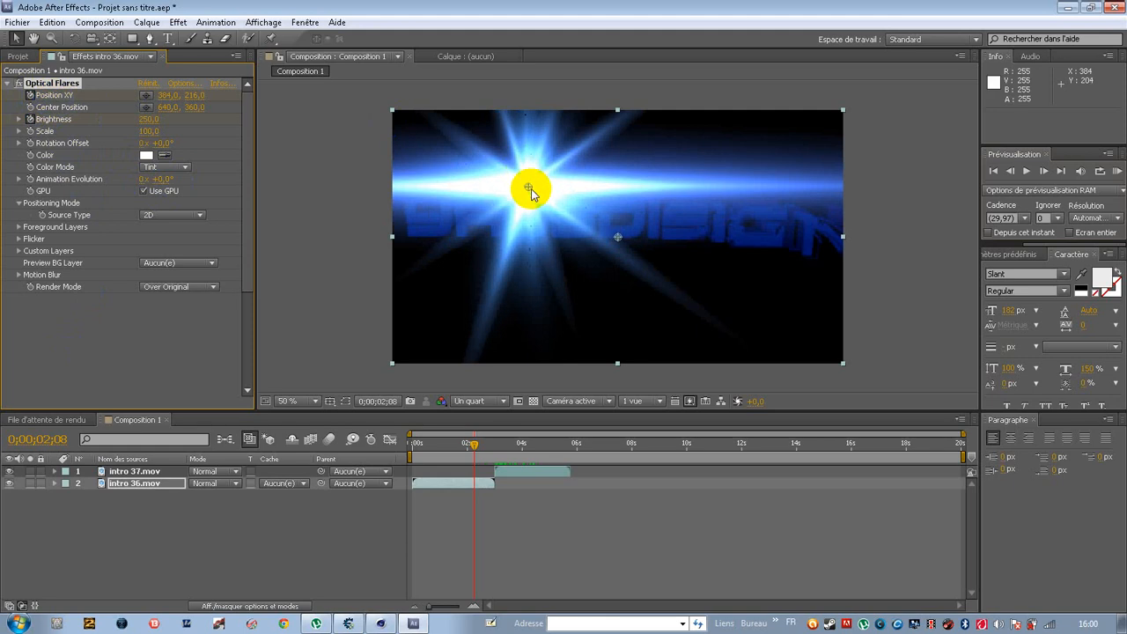
{"action": "left_click_drag", "start_coordinate": [526, 189], "coordinate": [863, 193]}
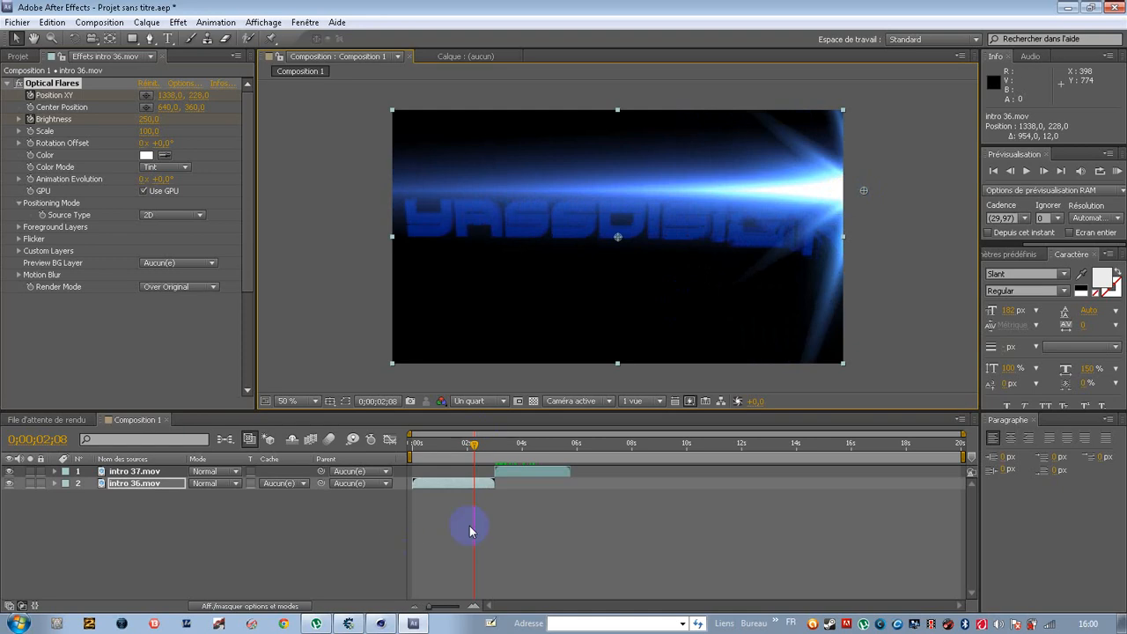
Scrub and play back the composition to examine the flare's sweep across the text at the end of intro 36.mov.
{"action": "left_click", "coordinate": [488, 445]}
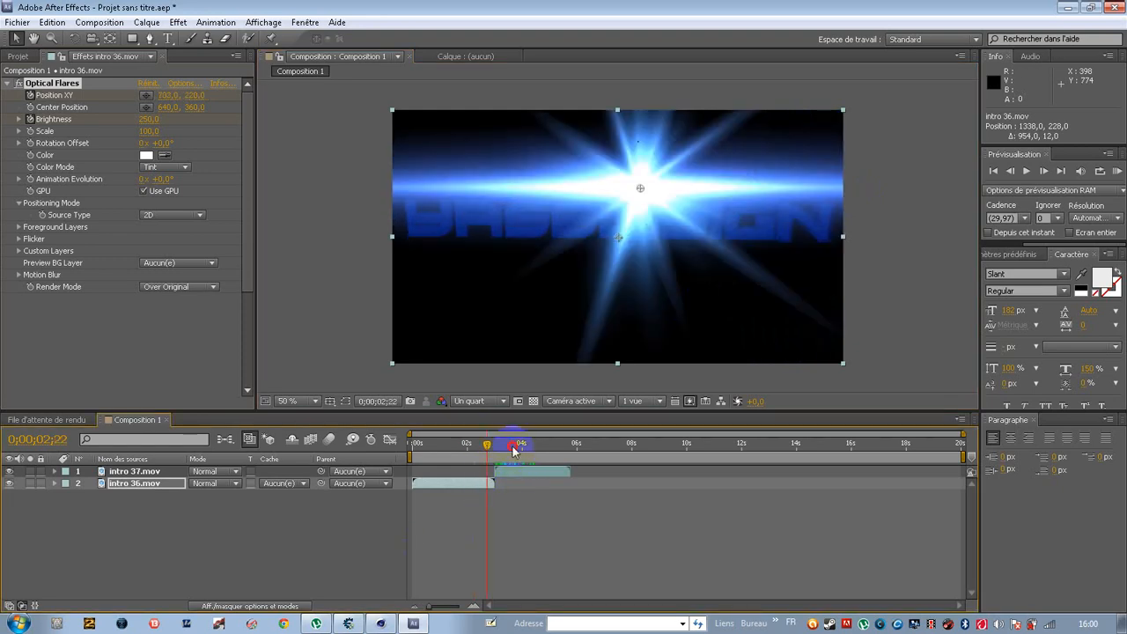
{"action": "left_click", "coordinate": [514, 447]}
{"action": "left_click_drag", "start_coordinate": [498, 451], "coordinate": [302, 461]}
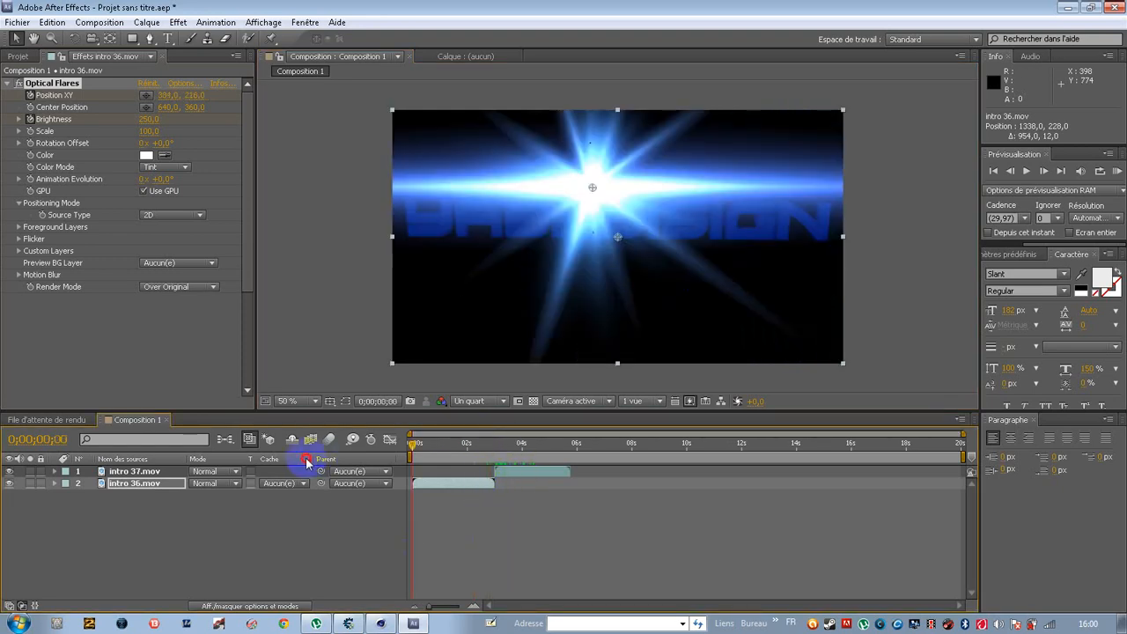
{"action": "left_click", "coordinate": [1026, 171]}
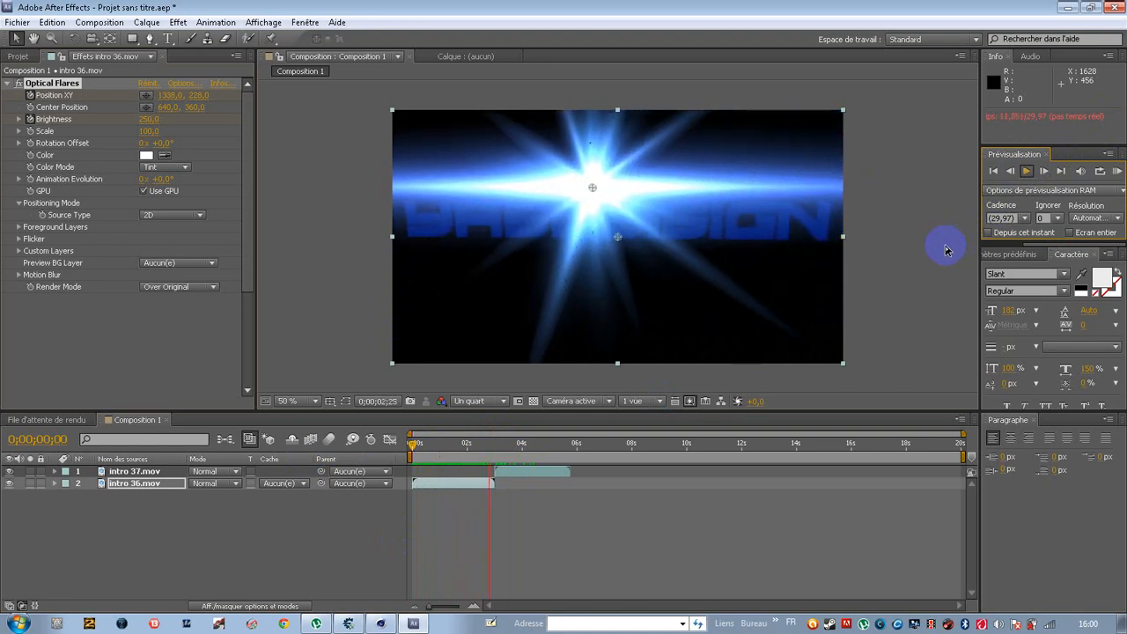
{"action": "left_click", "coordinate": [1044, 173]}
{"action": "left_click_drag", "start_coordinate": [534, 448], "coordinate": [491, 455]}
{"action": "left_click_drag", "start_coordinate": [504, 449], "coordinate": [414, 443]}
{"action": "left_click_drag", "start_coordinate": [375, 201], "coordinate": [826, 200]}
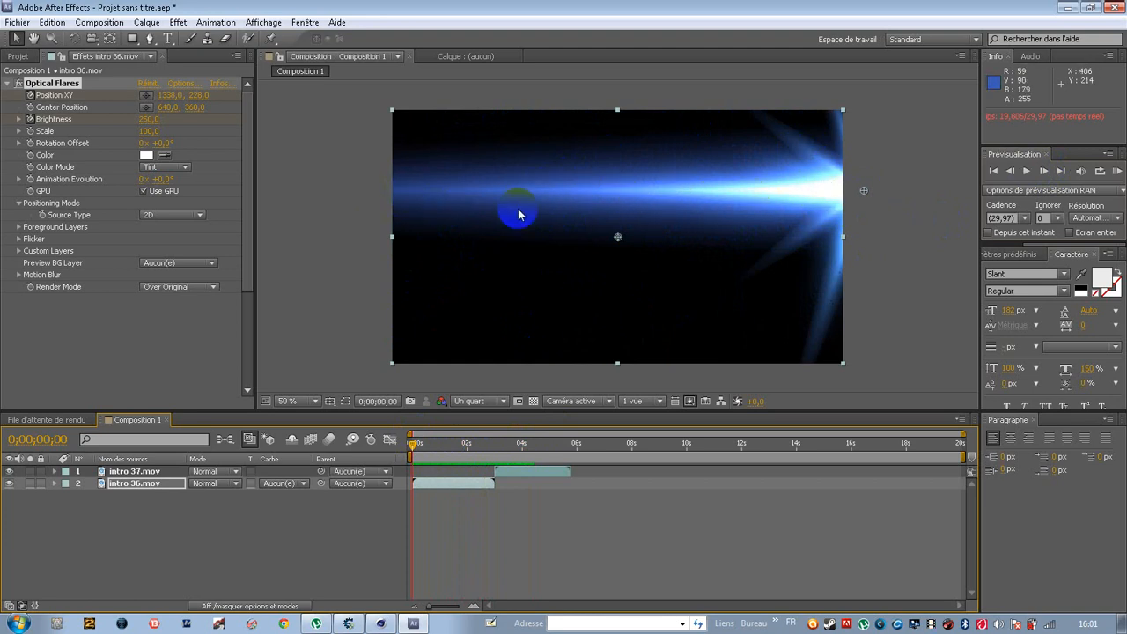
{"action": "left_click_drag", "start_coordinate": [414, 445], "coordinate": [492, 450]}
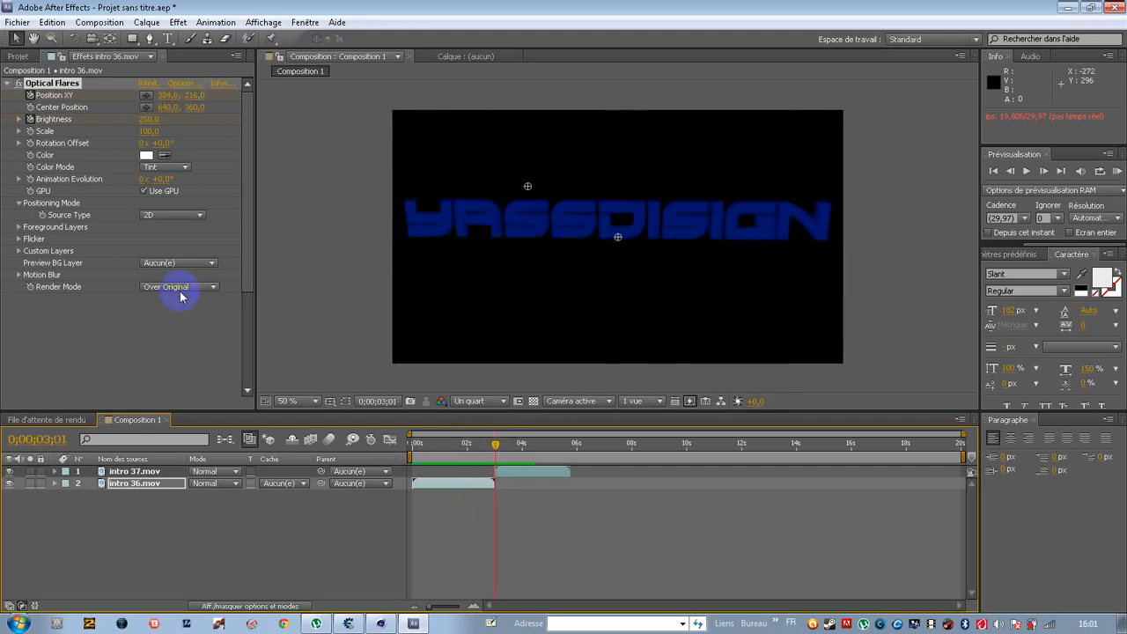
{"action": "left_click", "coordinate": [182, 85]}
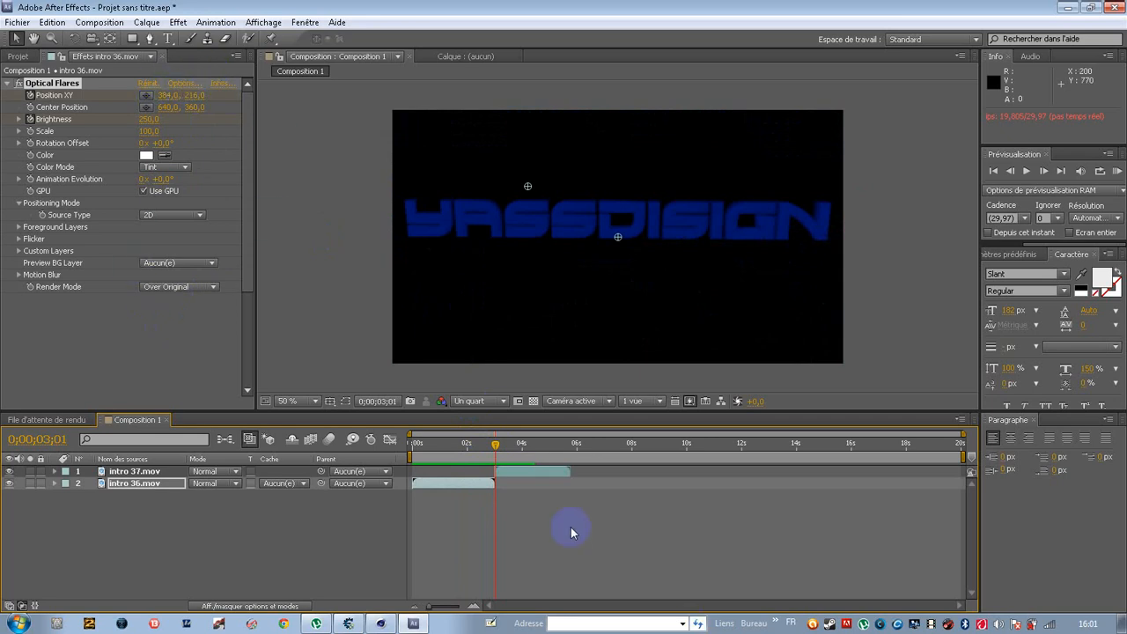
At 0;00;03;07, turn on Position XY keyframing for the intro 37.mov flare and set the position to 1267, 225.
{"action": "left_click_drag", "start_coordinate": [500, 448], "coordinate": [501, 448]}
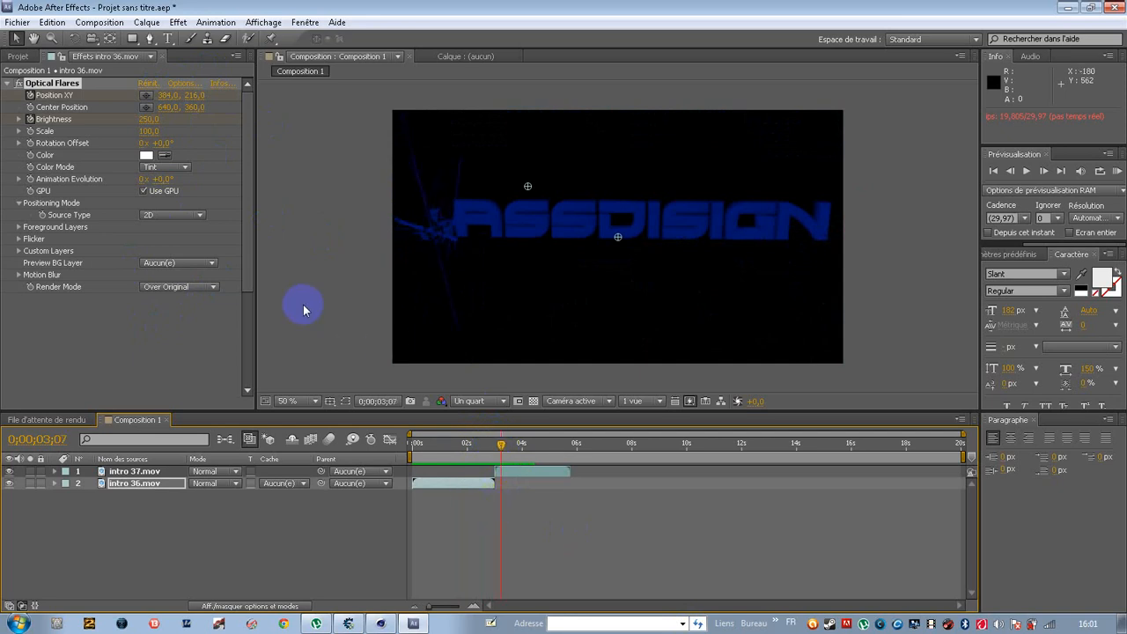
{"action": "left_click", "coordinate": [54, 473]}
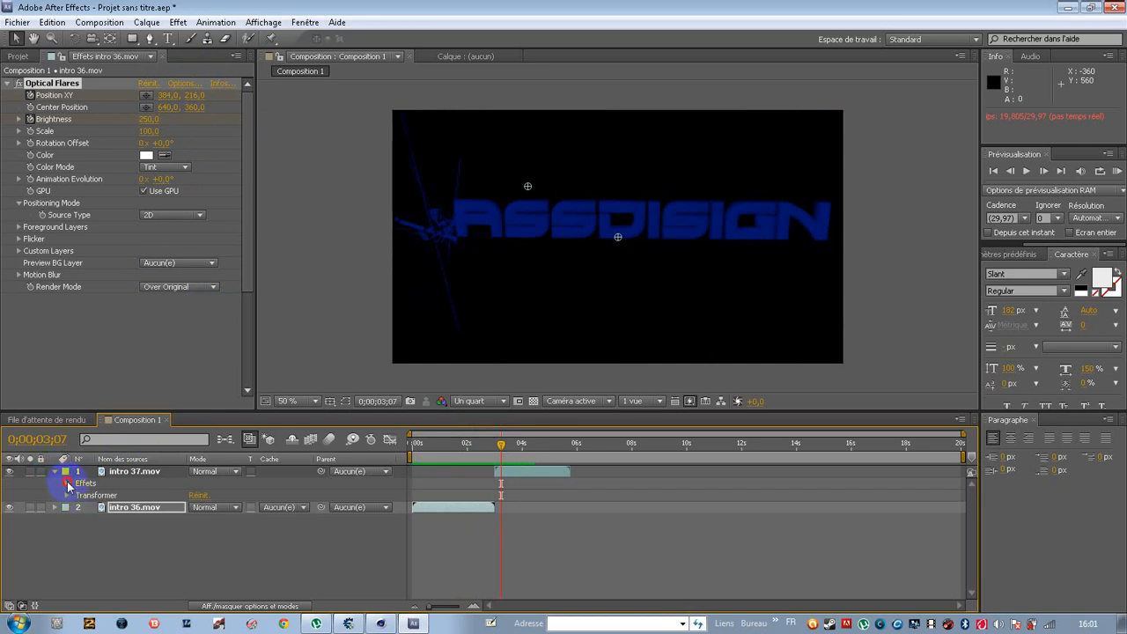
{"action": "left_click", "coordinate": [68, 482]}
{"action": "left_click", "coordinate": [79, 496]}
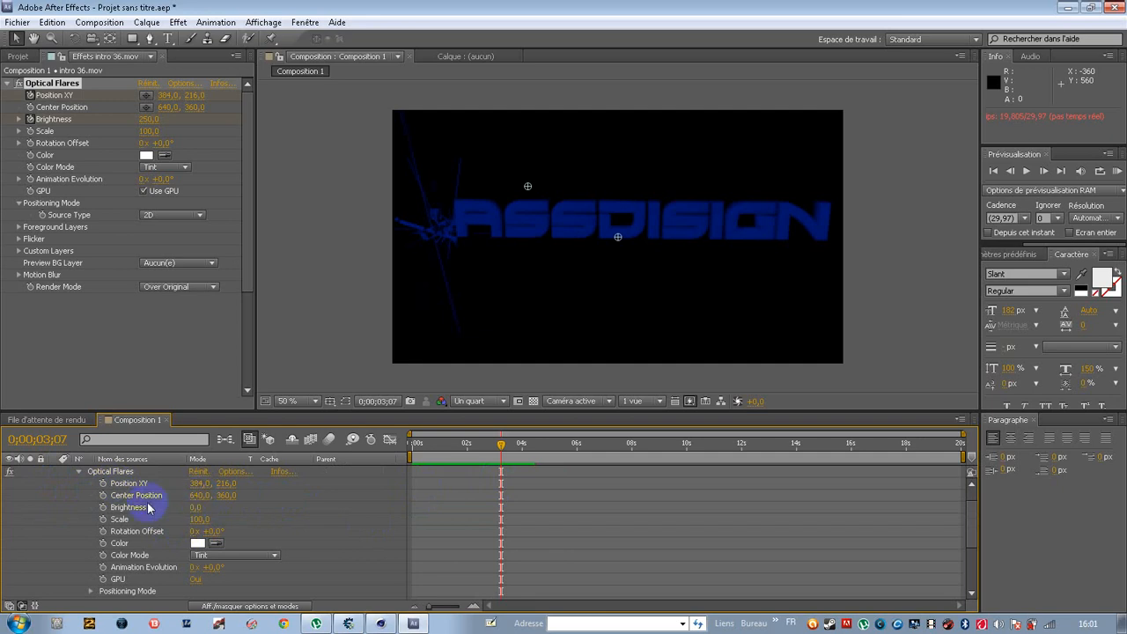
{"action": "left_click", "coordinate": [103, 483]}
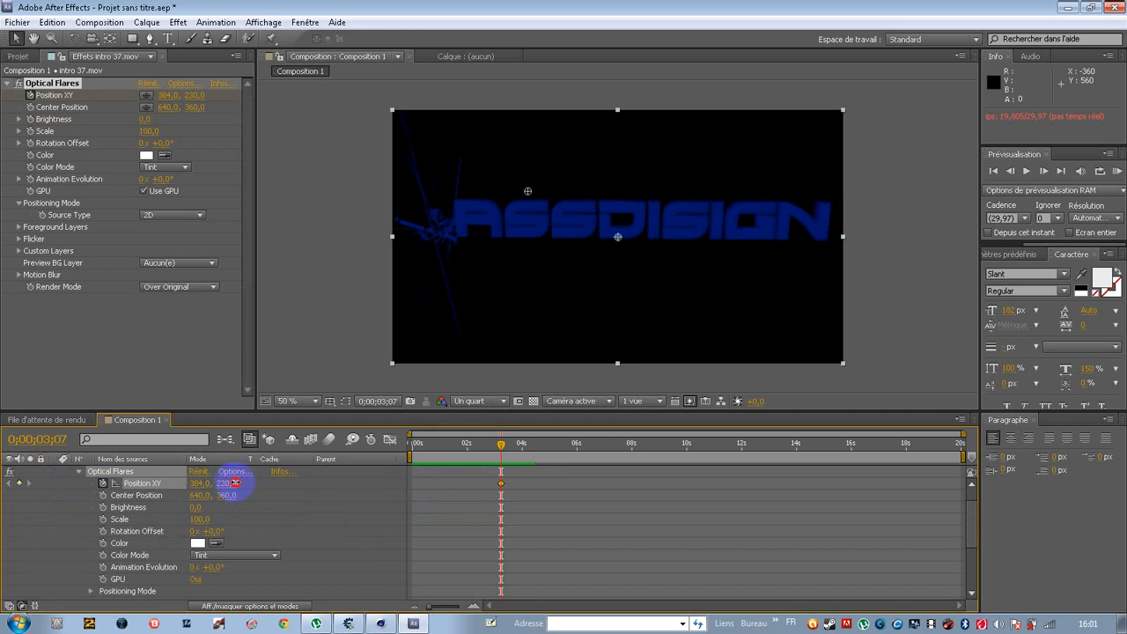
{"action": "left_click_drag", "start_coordinate": [228, 483], "coordinate": [508, 498]}
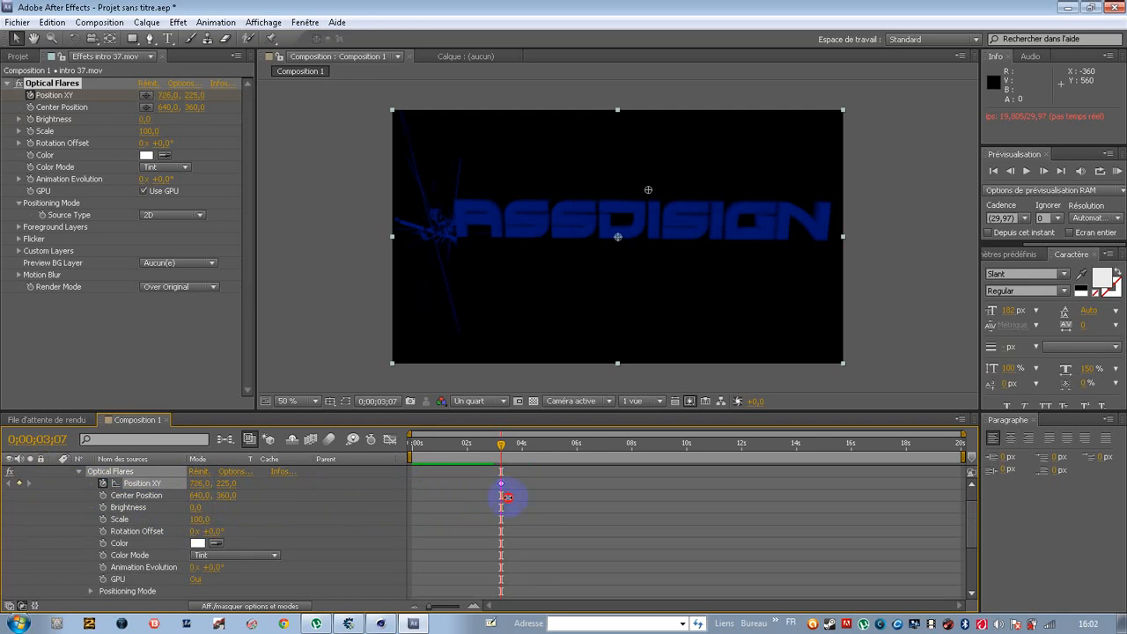
{"action": "left_click_drag", "start_coordinate": [621, 512], "coordinate": [738, 517]}
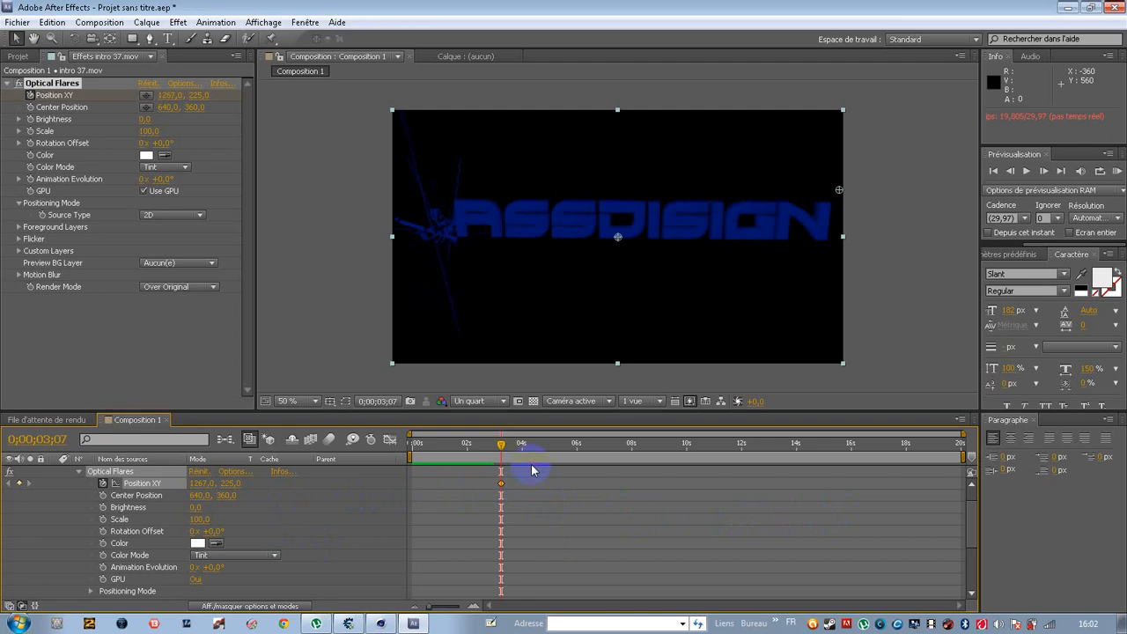
At 0;00;03;05, start keyframing the intro 37.mov flare's Brightness with a value of 780, and advance to 0;00;04;17.
{"action": "left_click_drag", "start_coordinate": [509, 449], "coordinate": [499, 449]}
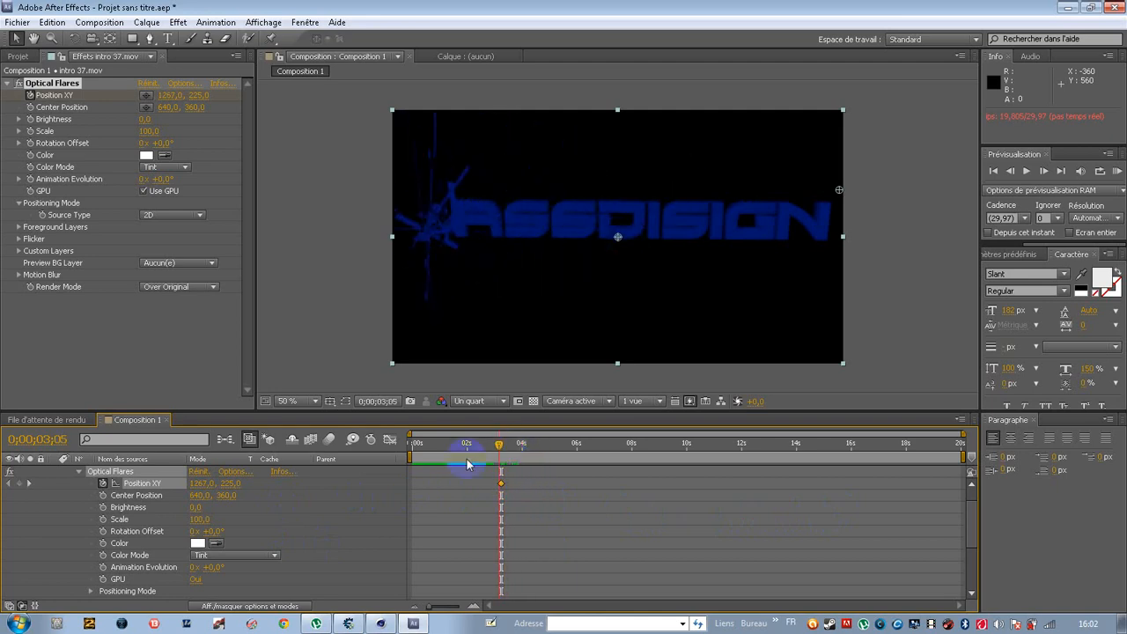
{"action": "left_click", "coordinate": [103, 508]}
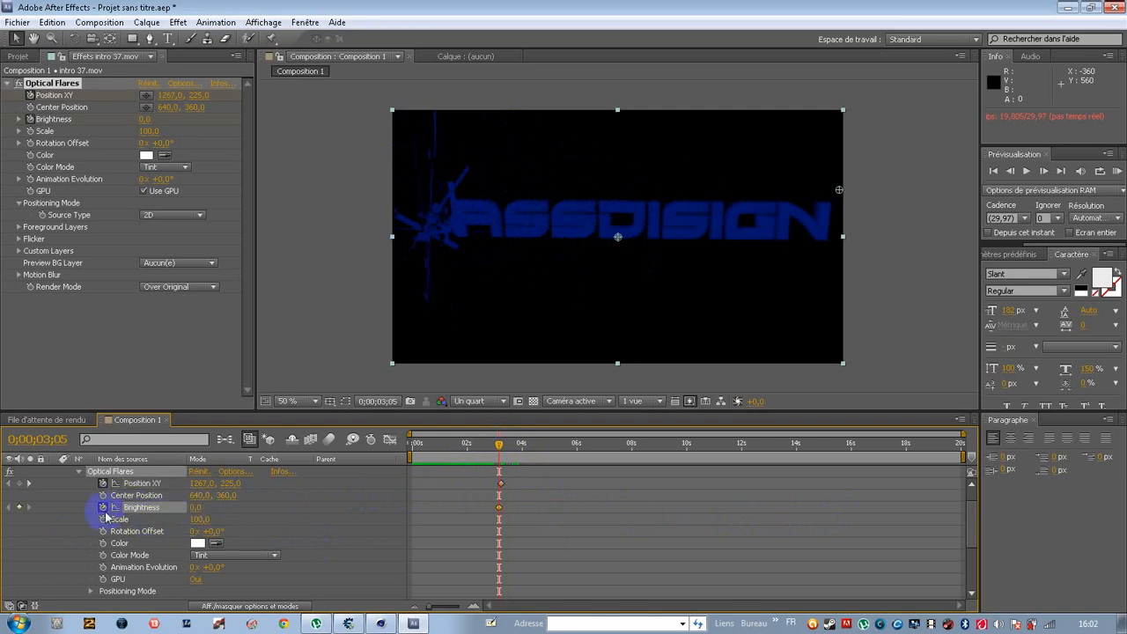
{"action": "left_click_drag", "start_coordinate": [195, 512], "coordinate": [252, 502]}
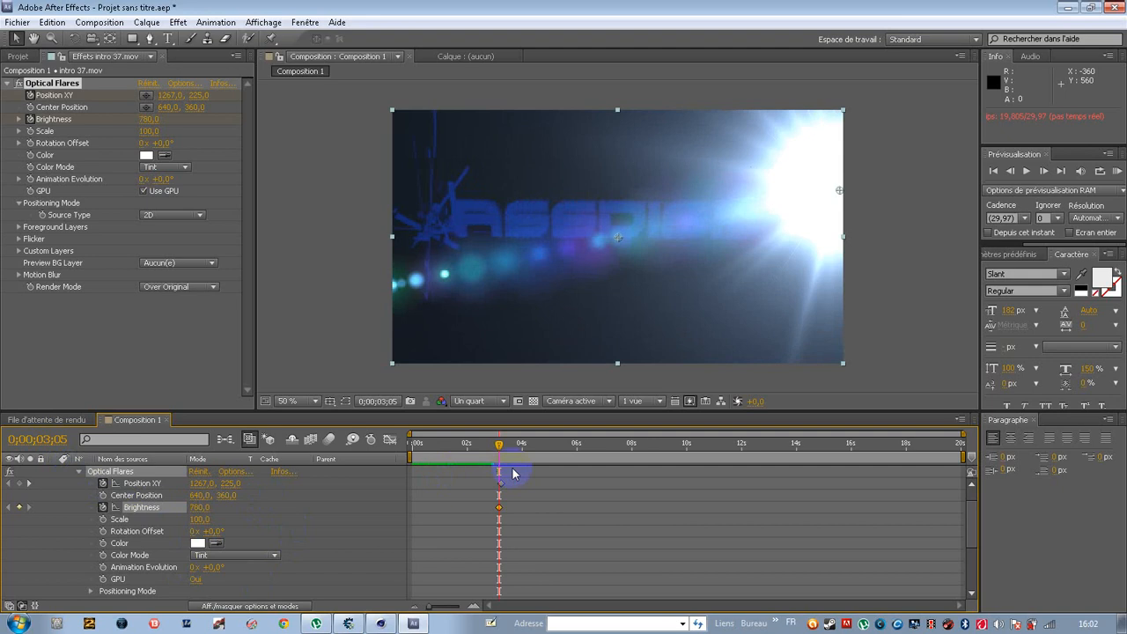
{"action": "left_click_drag", "start_coordinate": [506, 447], "coordinate": [534, 454]}
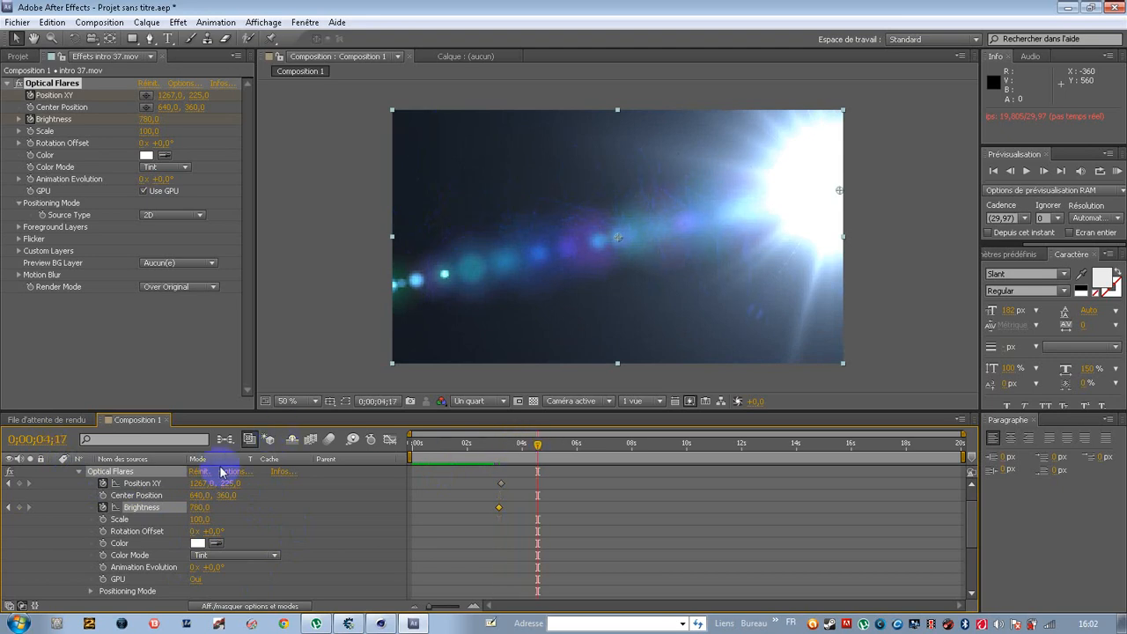
At 0;00;04;17, keyframe the intro 37.mov flare's Brightness at 20 and collapse the layer's effect properties.
{"action": "left_click_drag", "start_coordinate": [201, 511], "coordinate": [151, 508]}
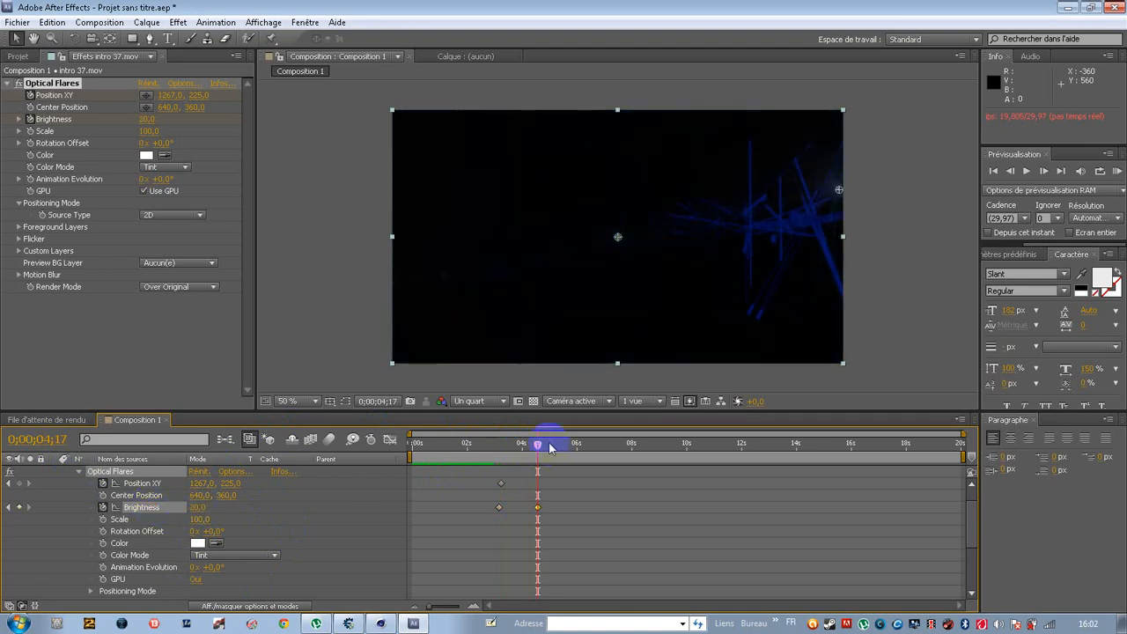
{"action": "left_click", "coordinate": [77, 473]}
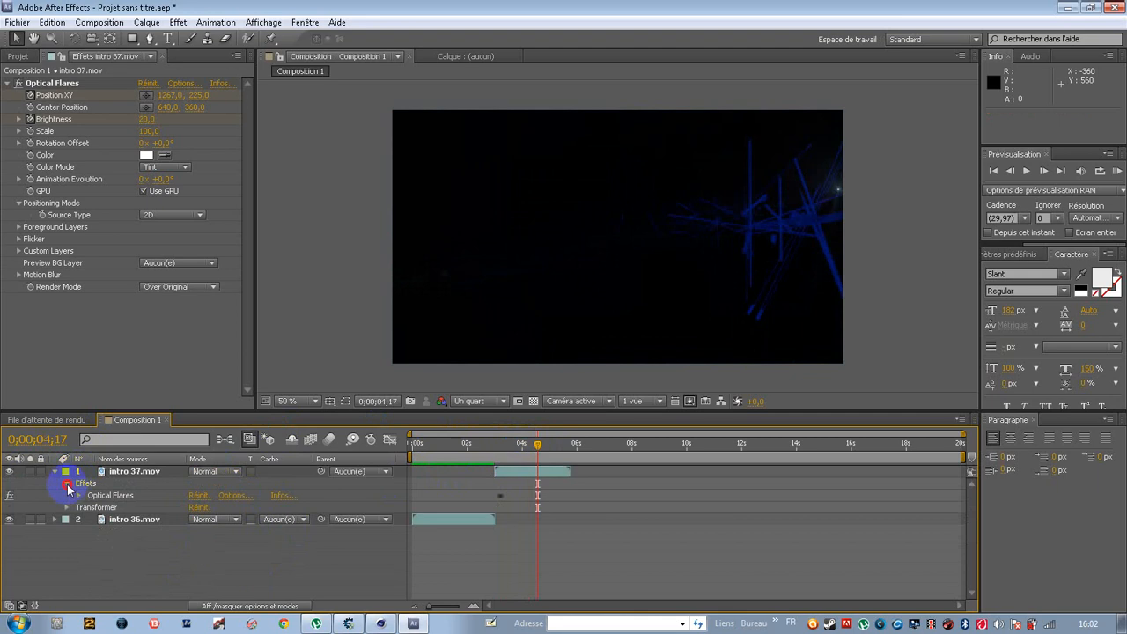
{"action": "left_click", "coordinate": [66, 484]}
Play back the composition from the start to examine the flare's fade over the intro 37.mov text.
{"action": "left_click_drag", "start_coordinate": [540, 443], "coordinate": [260, 467]}
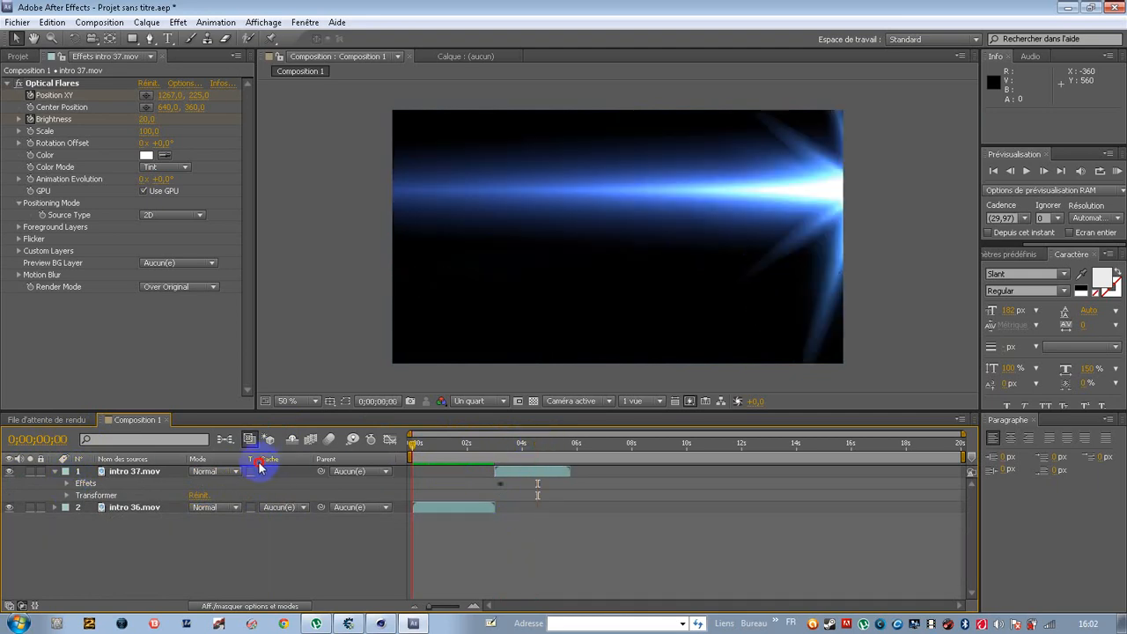
{"action": "left_click", "coordinate": [1028, 173]}
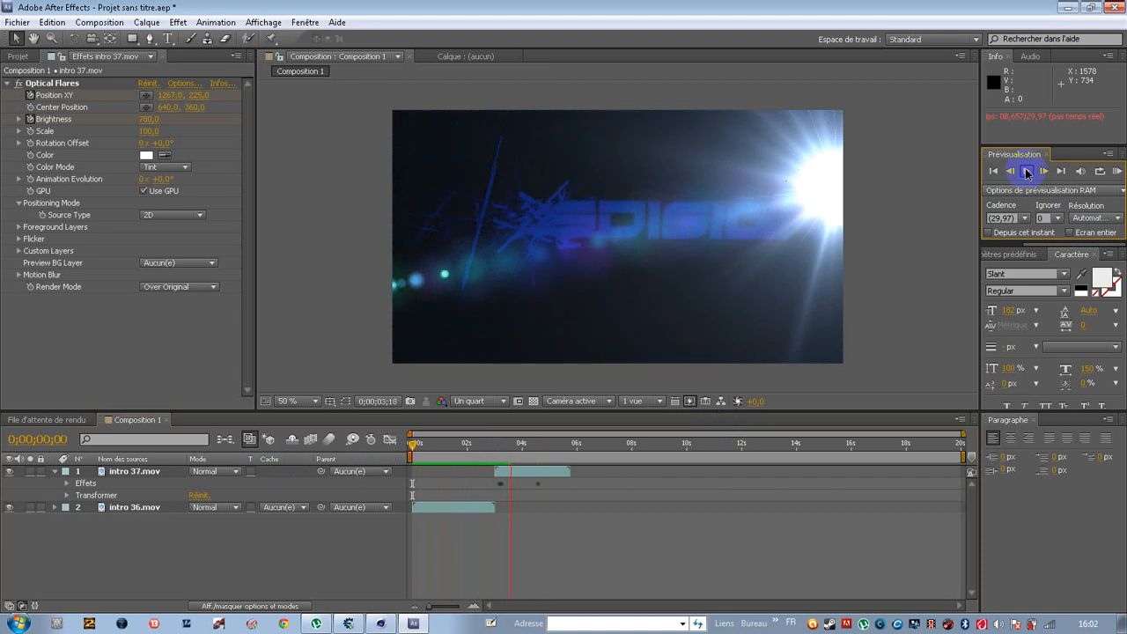
{"action": "left_click", "coordinate": [1027, 173]}
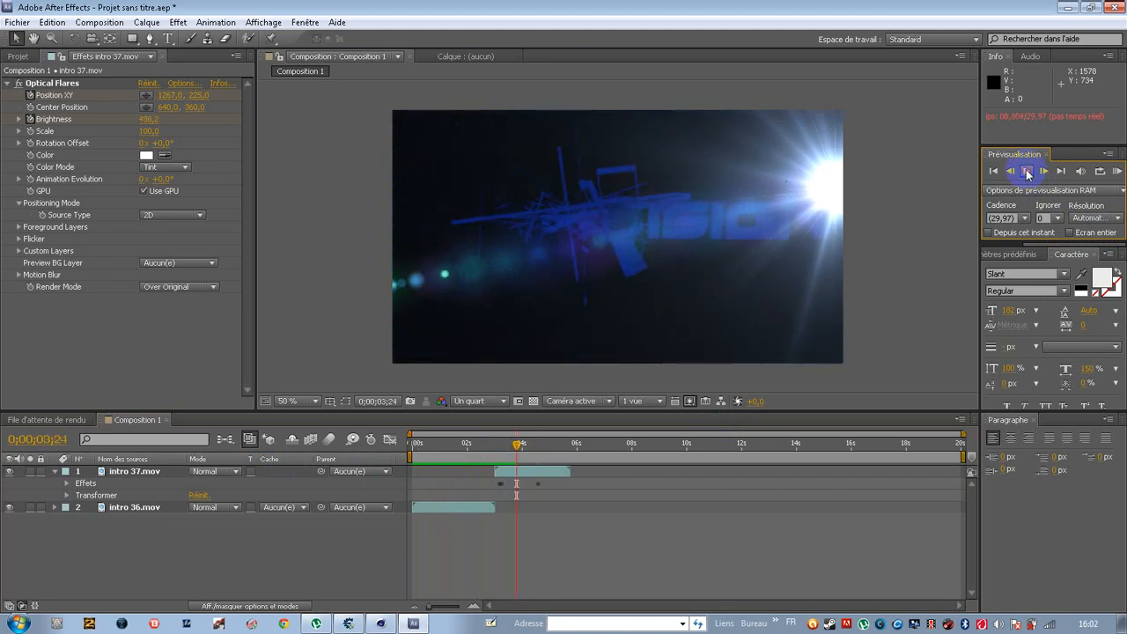
Remove all Position XY and Brightness keyframes from the intro 37.mov flare at 0;00;03;24.
{"action": "left_click", "coordinate": [67, 483]}
{"action": "left_click", "coordinate": [77, 496]}
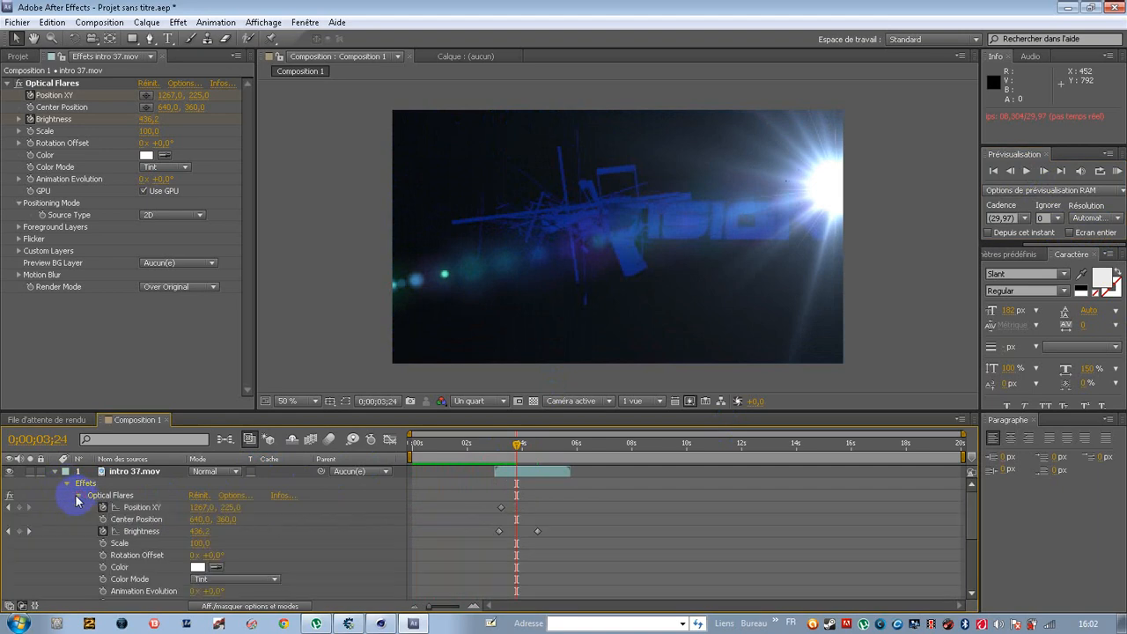
{"action": "scroll", "coordinate": [110, 498], "scroll_direction": "down", "scroll_amount": 1}
{"action": "left_click", "coordinate": [103, 484]}
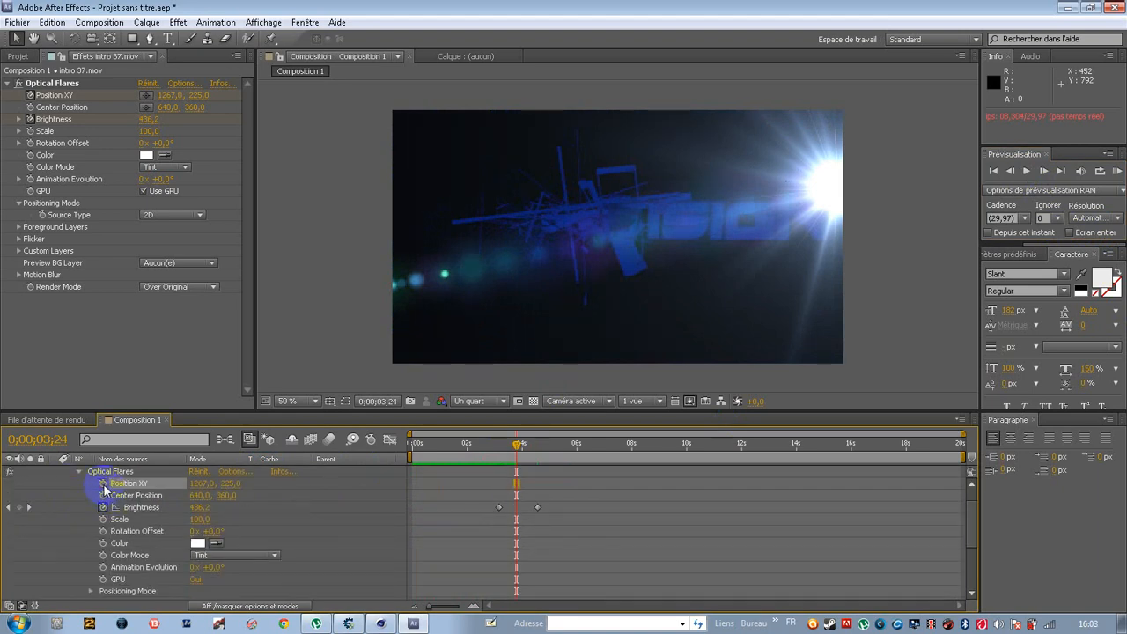
{"action": "left_click", "coordinate": [103, 508]}
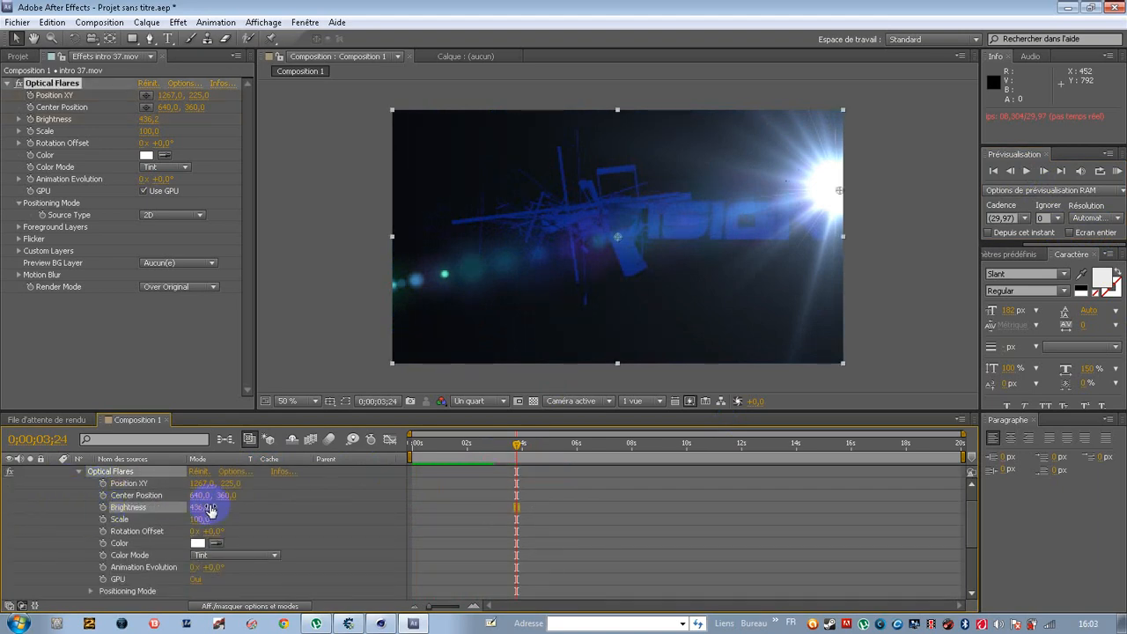
Set the intro 37.mov flare's Brightness to 230 and move its Position XY to -291, 245, outside the frame.
{"action": "left_click_drag", "start_coordinate": [197, 508], "coordinate": [160, 513]}
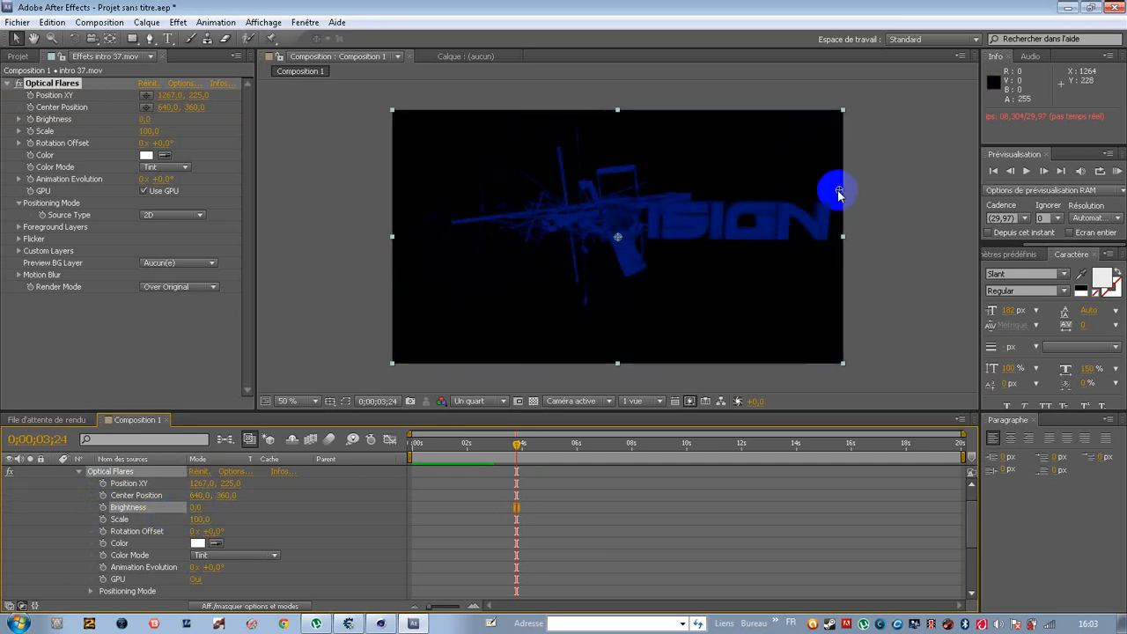
{"action": "left_click_drag", "start_coordinate": [837, 191], "coordinate": [396, 204]}
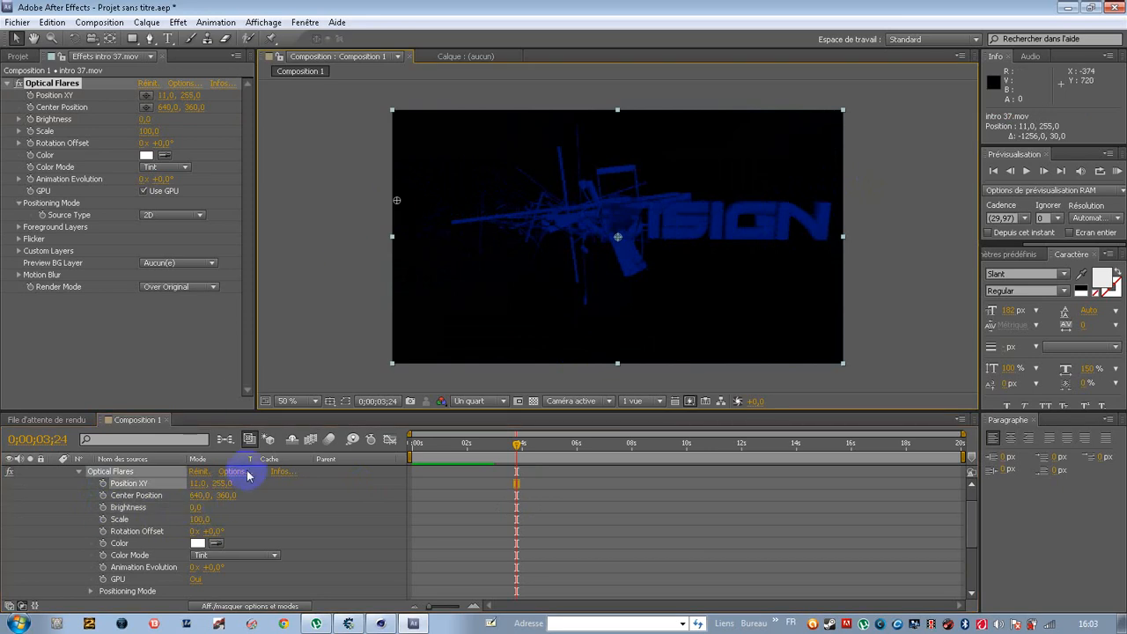
{"action": "left_click_drag", "start_coordinate": [194, 511], "coordinate": [210, 507]}
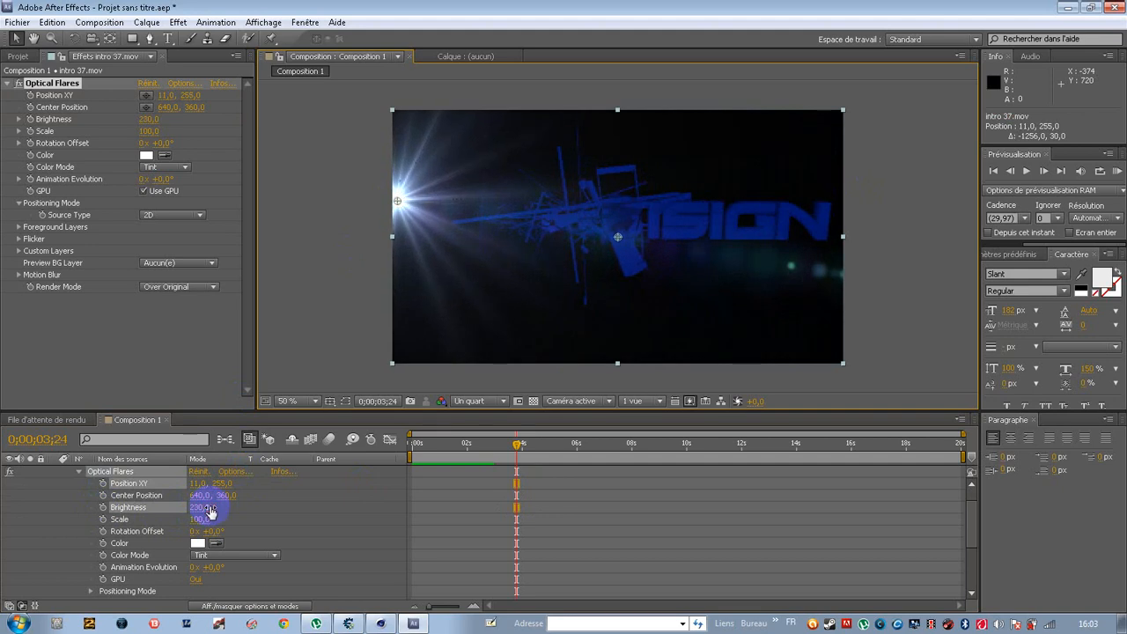
{"action": "left_click", "coordinate": [210, 509]}
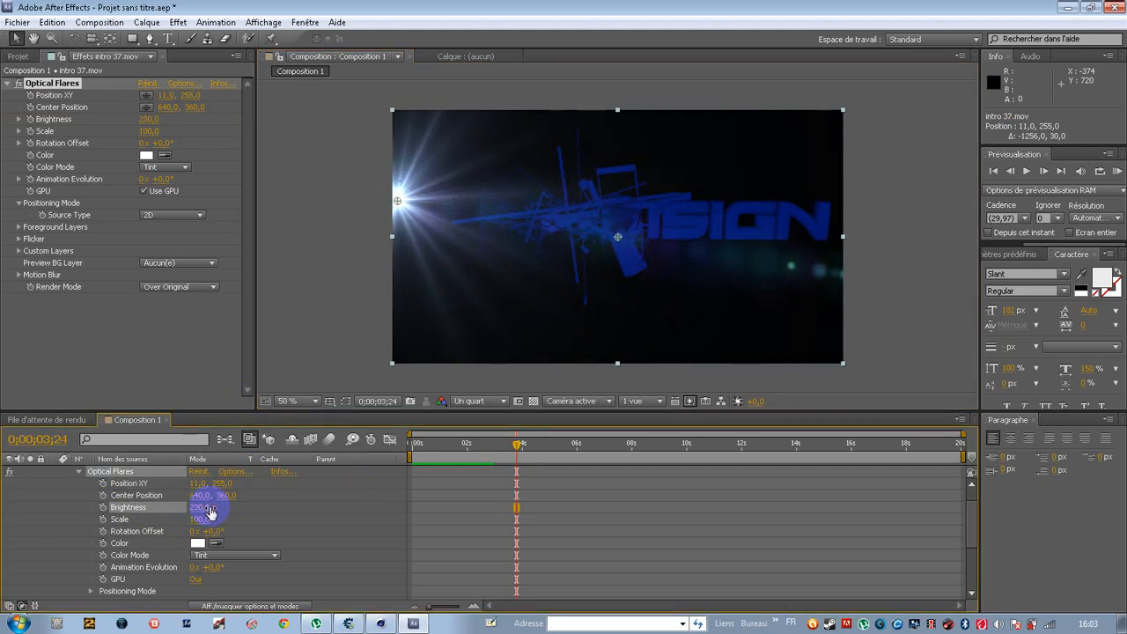
{"action": "left_click_drag", "start_coordinate": [397, 201], "coordinate": [292, 199]}
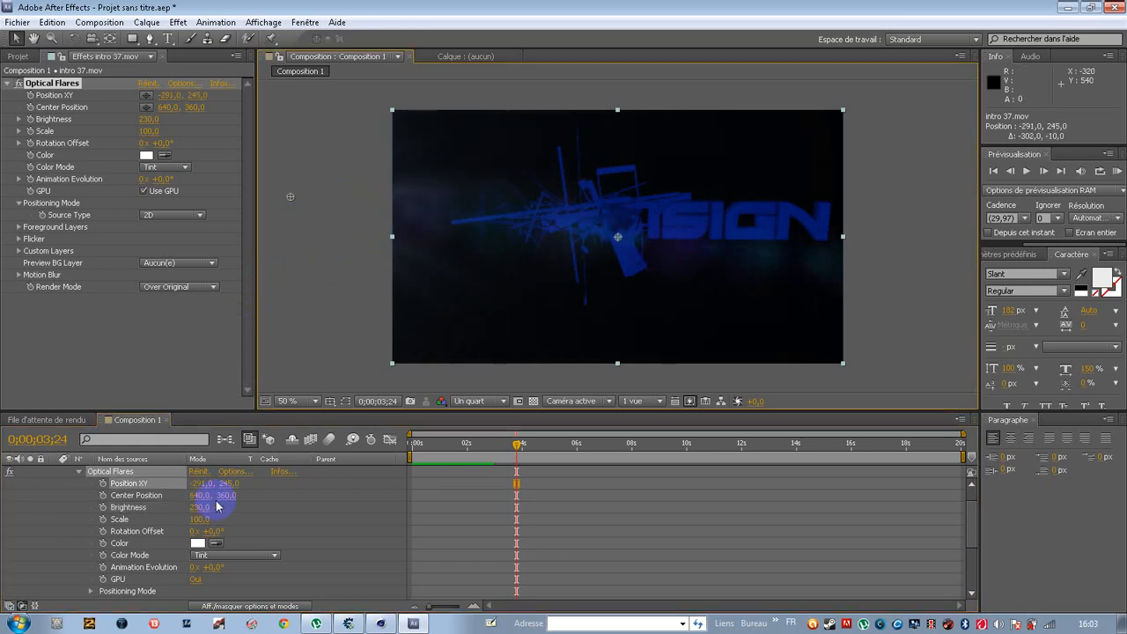
At 0;00;03;24, turn on Brightness and Position XY keyframing for the intro 37.mov flare and move it across to 1533, 469.
{"action": "left_click", "coordinate": [103, 508]}
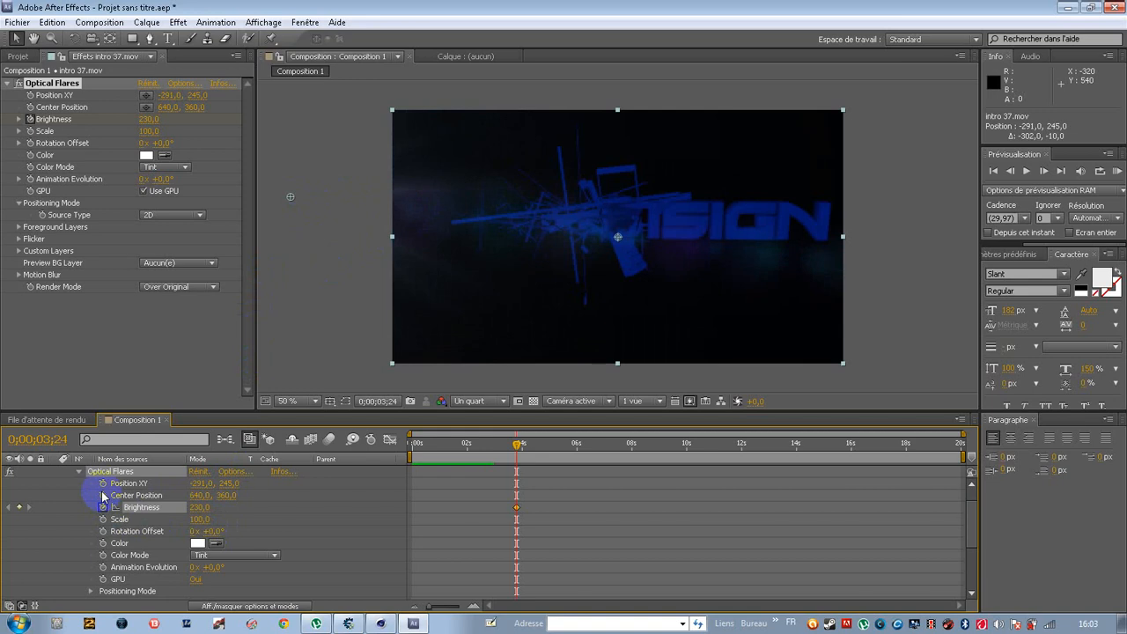
{"action": "left_click", "coordinate": [103, 483]}
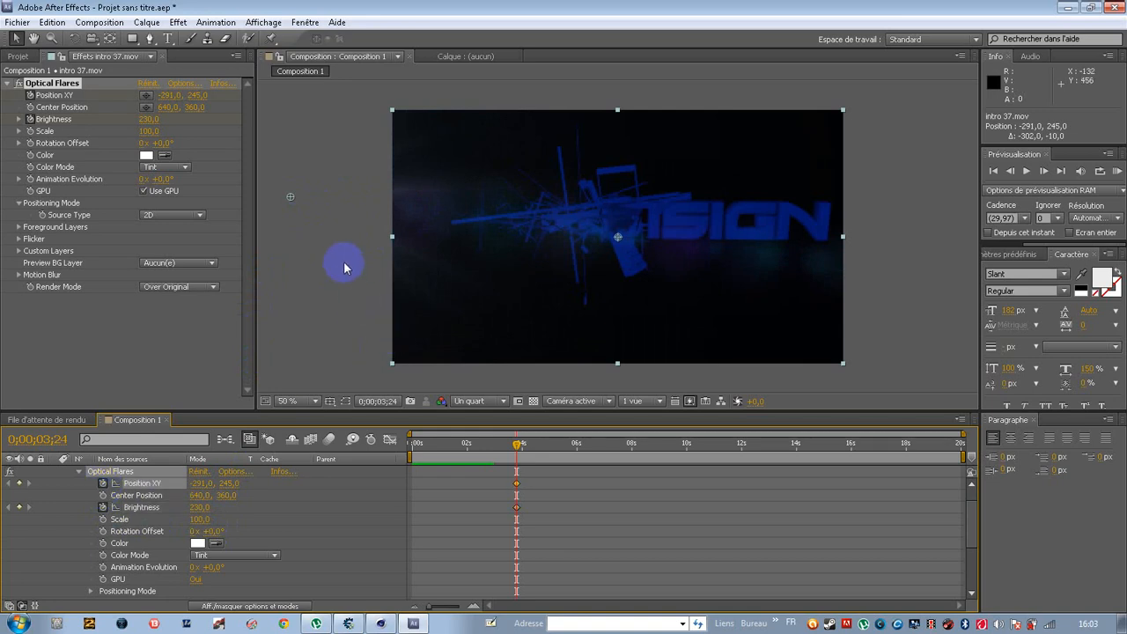
{"action": "left_click_drag", "start_coordinate": [293, 197], "coordinate": [933, 275]}
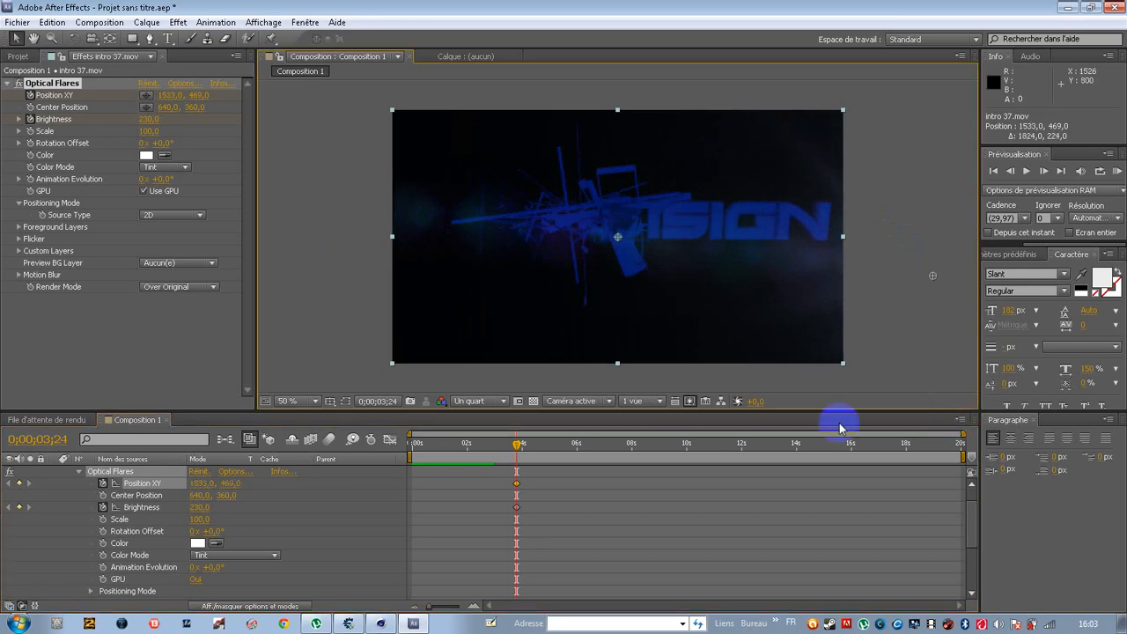
{"action": "left_click", "coordinate": [540, 469]}
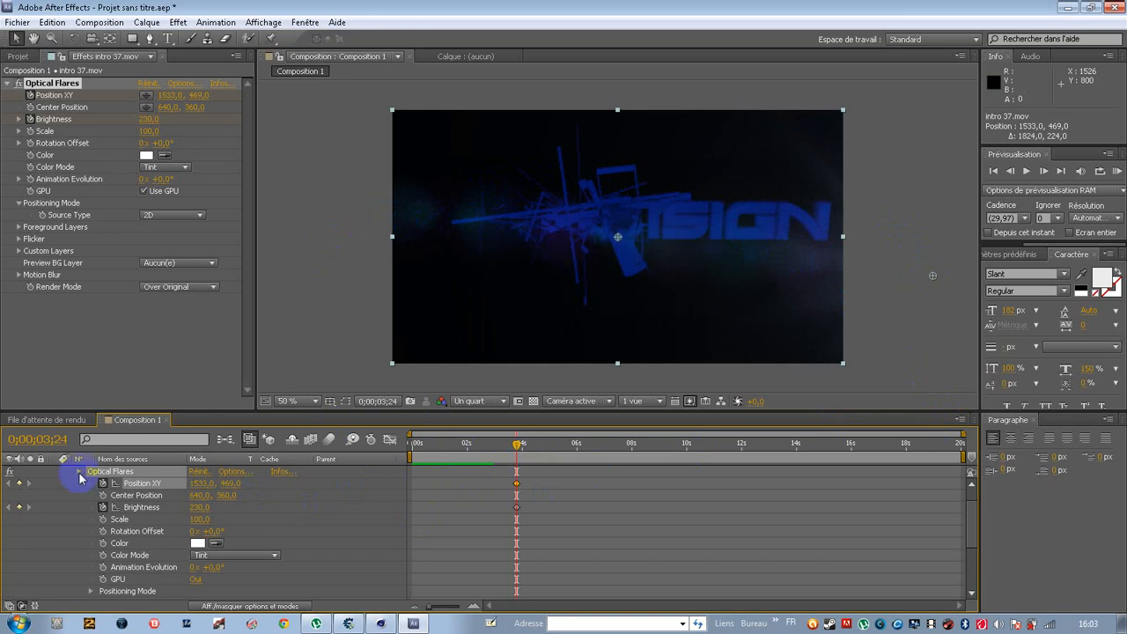
{"action": "left_click", "coordinate": [80, 473]}
{"action": "left_click", "coordinate": [68, 485]}
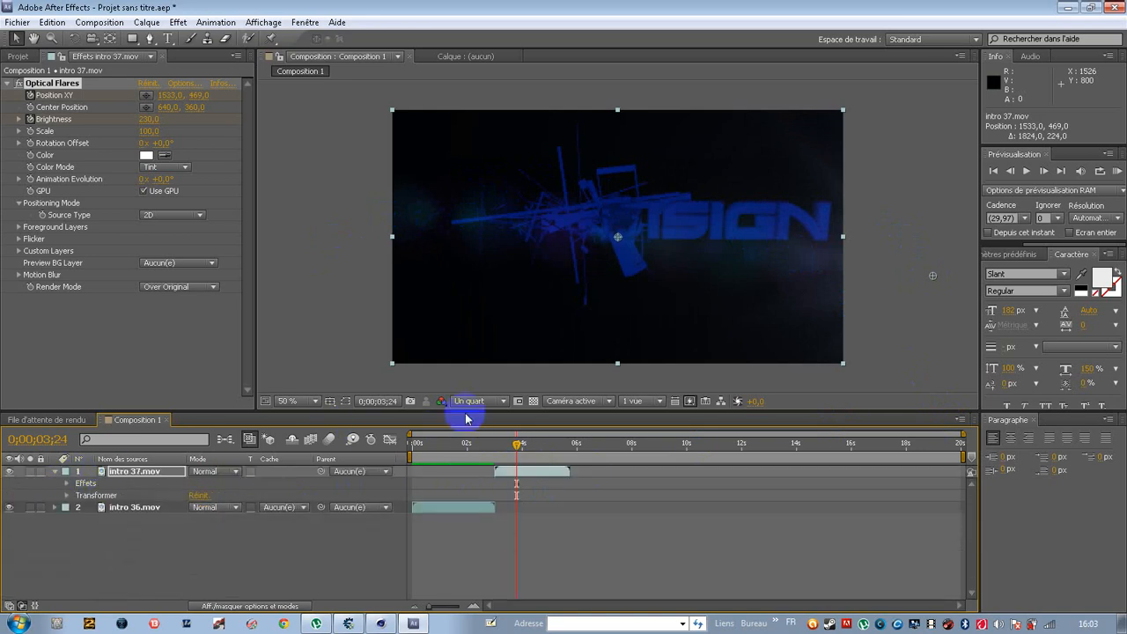
Play back the composition from the start and scrub through both clips to examine the revised intro 37.mov flare.
{"action": "left_click_drag", "start_coordinate": [516, 447], "coordinate": [343, 443]}
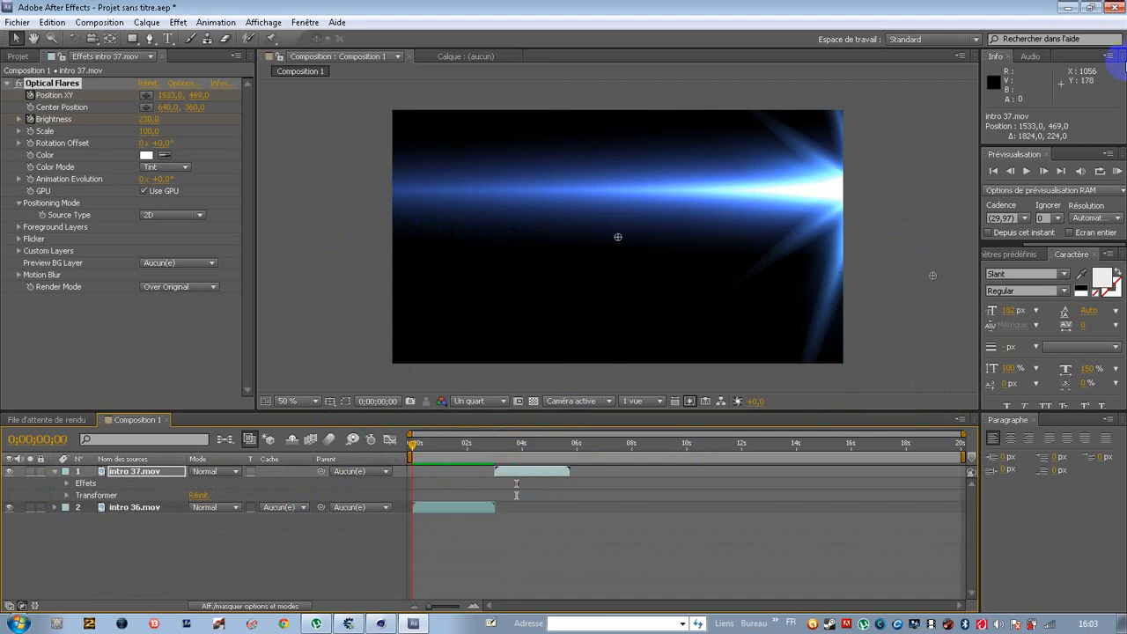
{"action": "left_click", "coordinate": [1027, 171]}
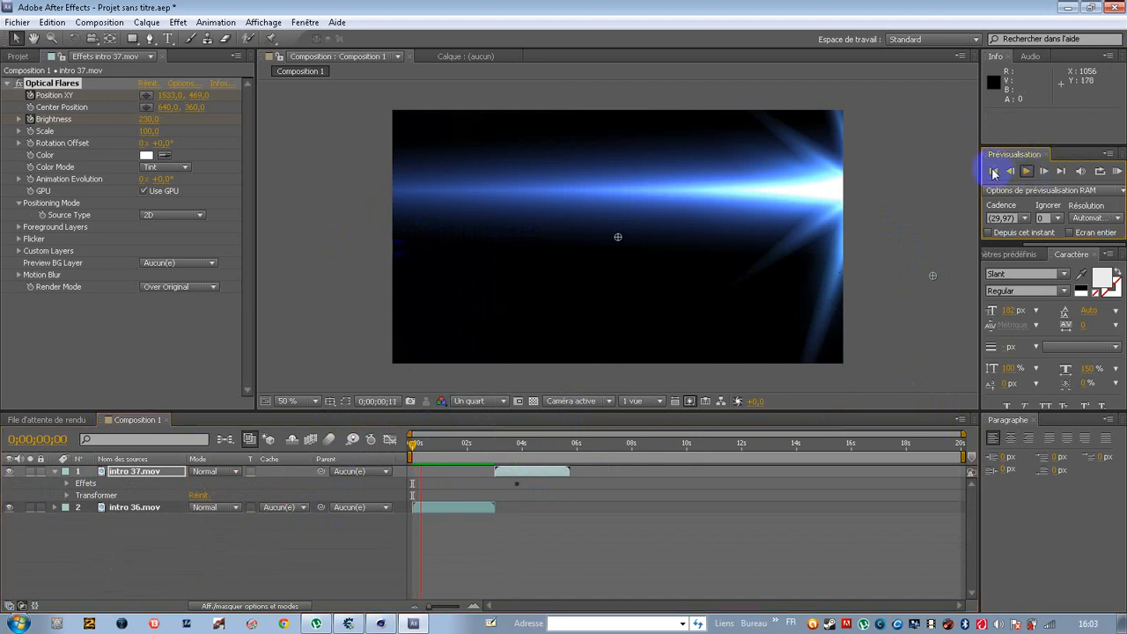
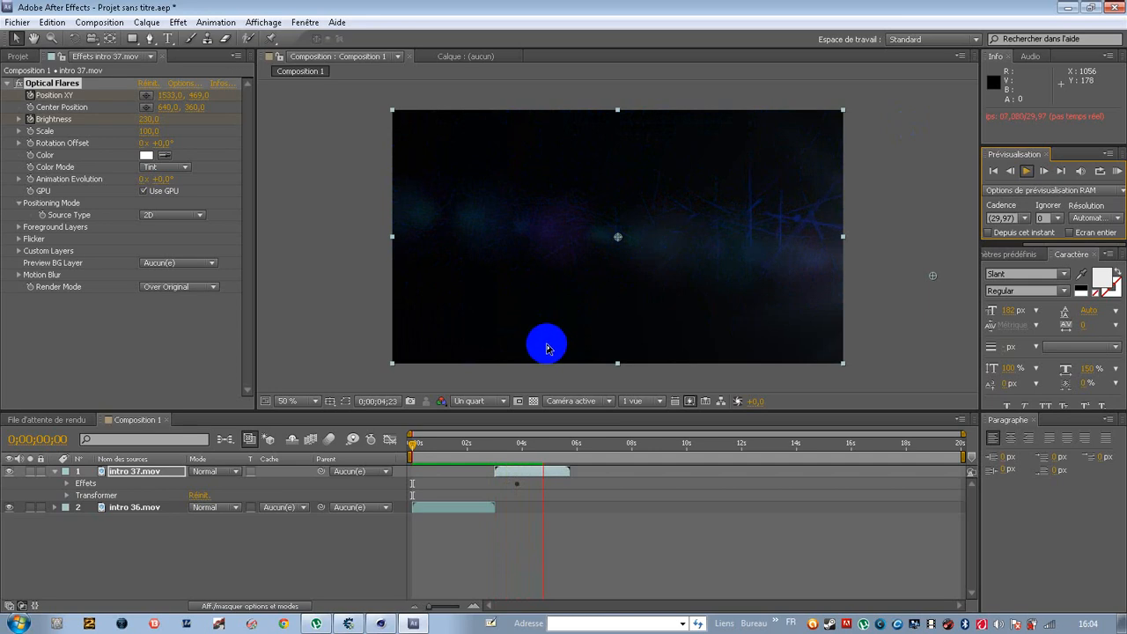
{"action": "left_click", "coordinate": [1028, 173]}
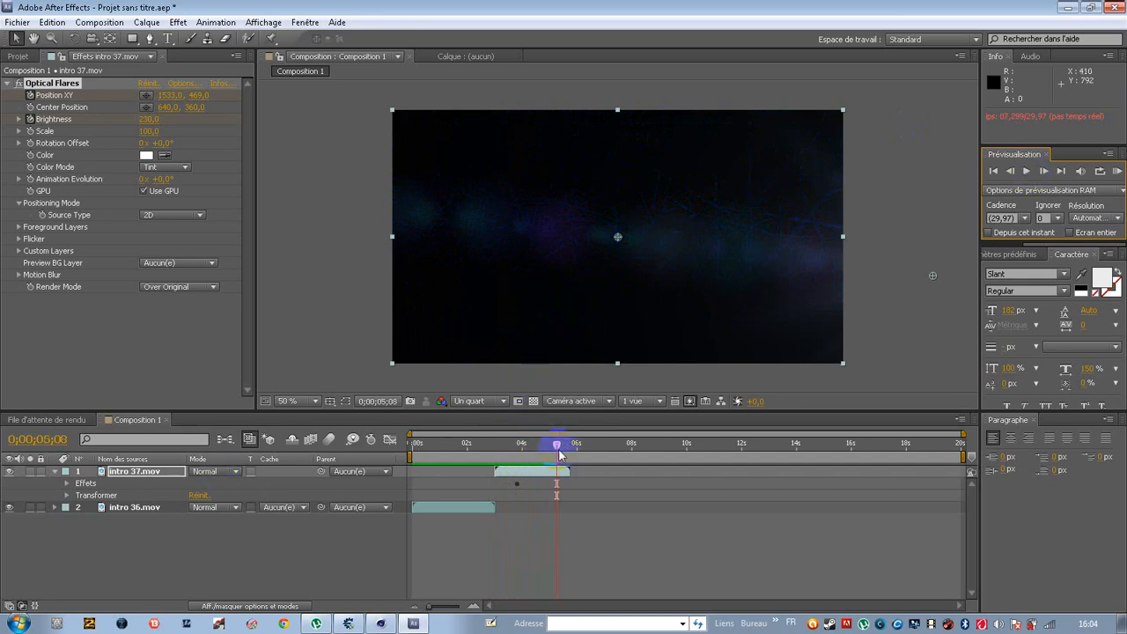
{"action": "left_click_drag", "start_coordinate": [557, 447], "coordinate": [494, 456]}
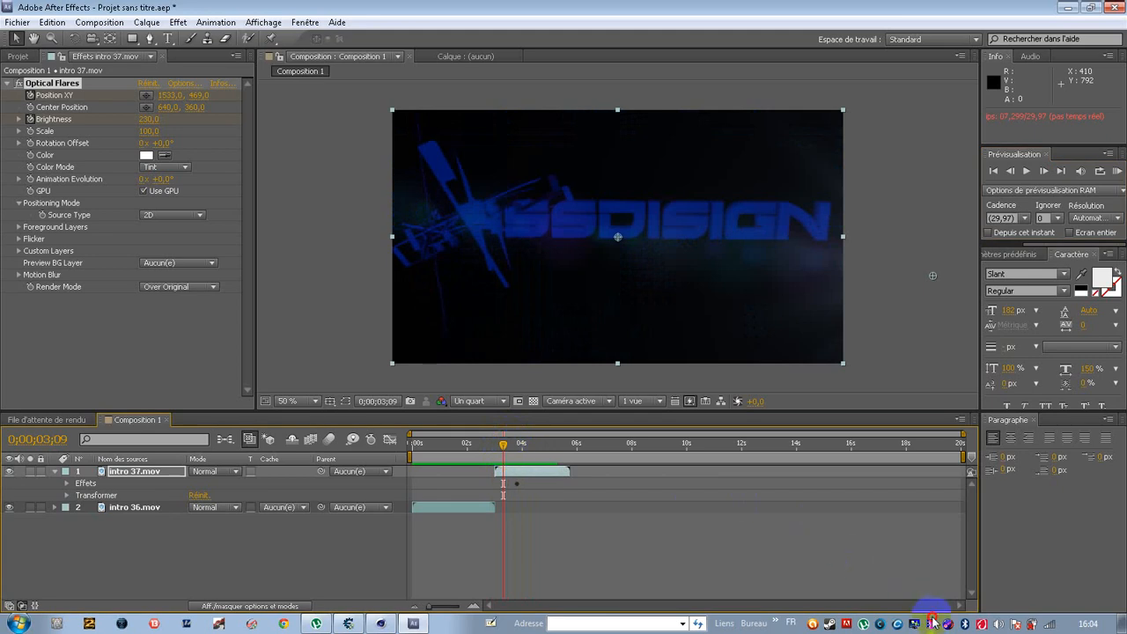
{"action": "left_click", "coordinate": [587, 538]}
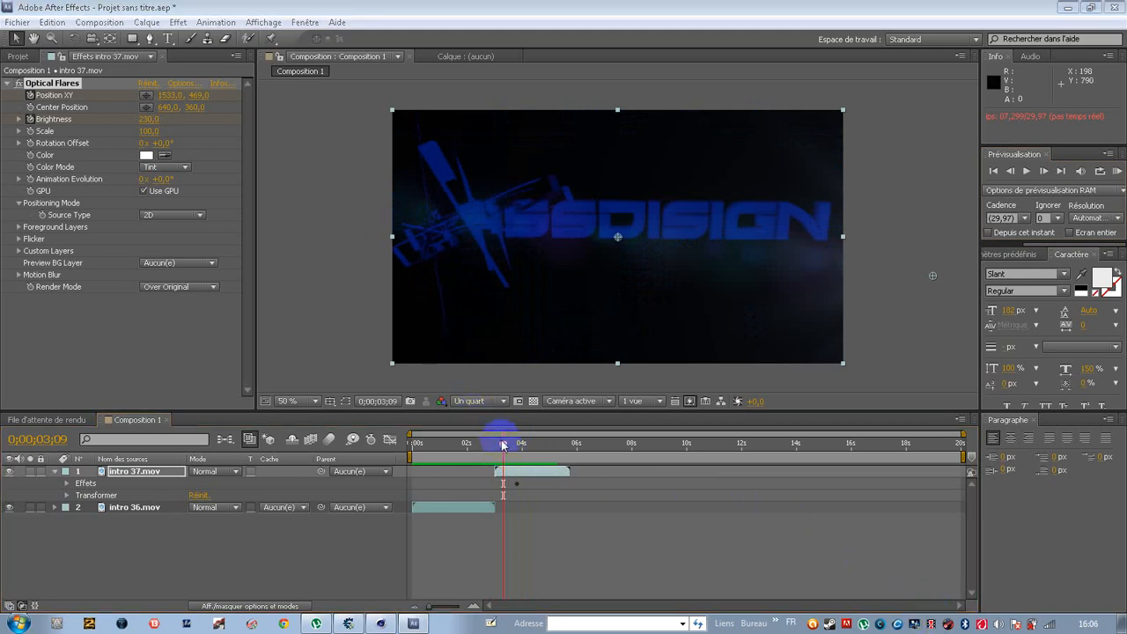
{"action": "left_click_drag", "start_coordinate": [505, 454], "coordinate": [434, 442]}
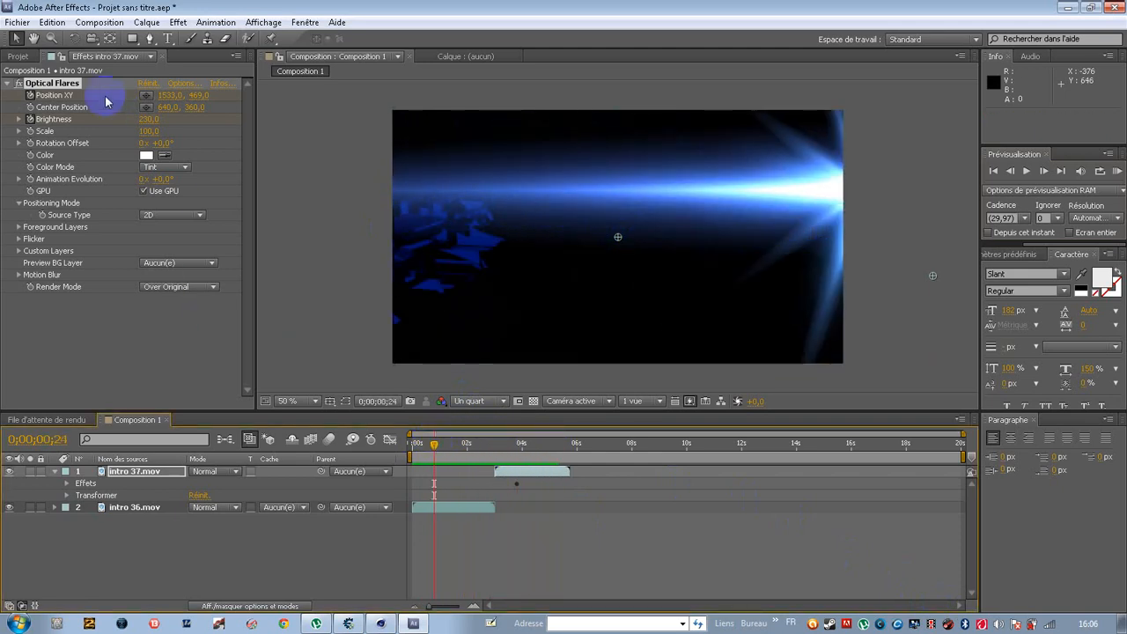
Pre-render Composition 1 through the render queue to Composition 1.avi and start the render.
{"action": "left_click", "coordinate": [99, 22]}
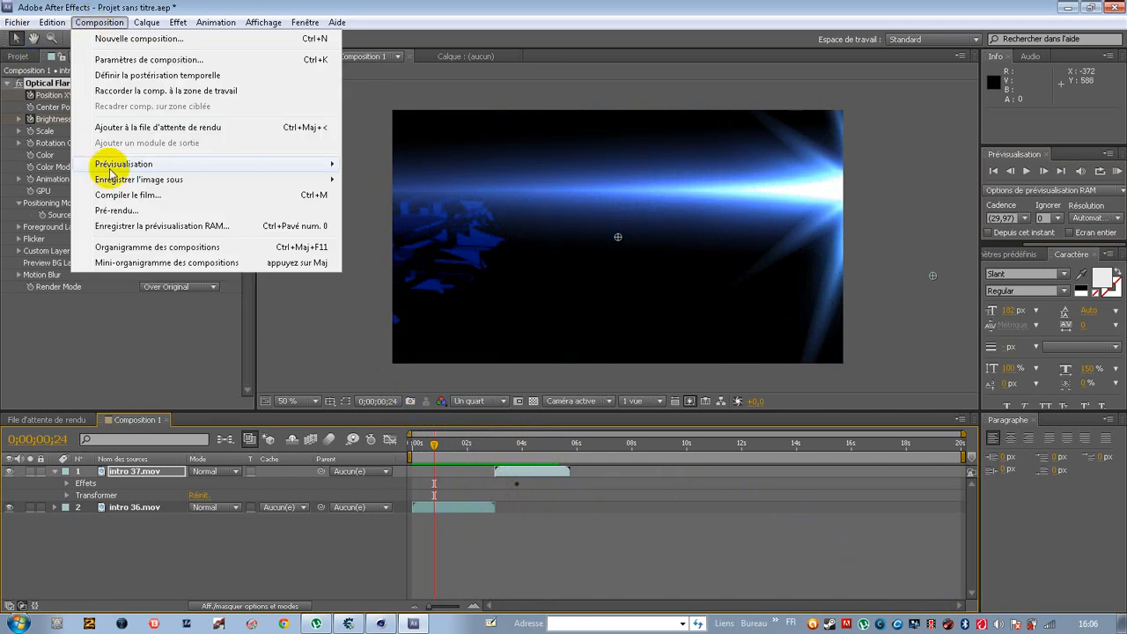
{"action": "left_click", "coordinate": [126, 211]}
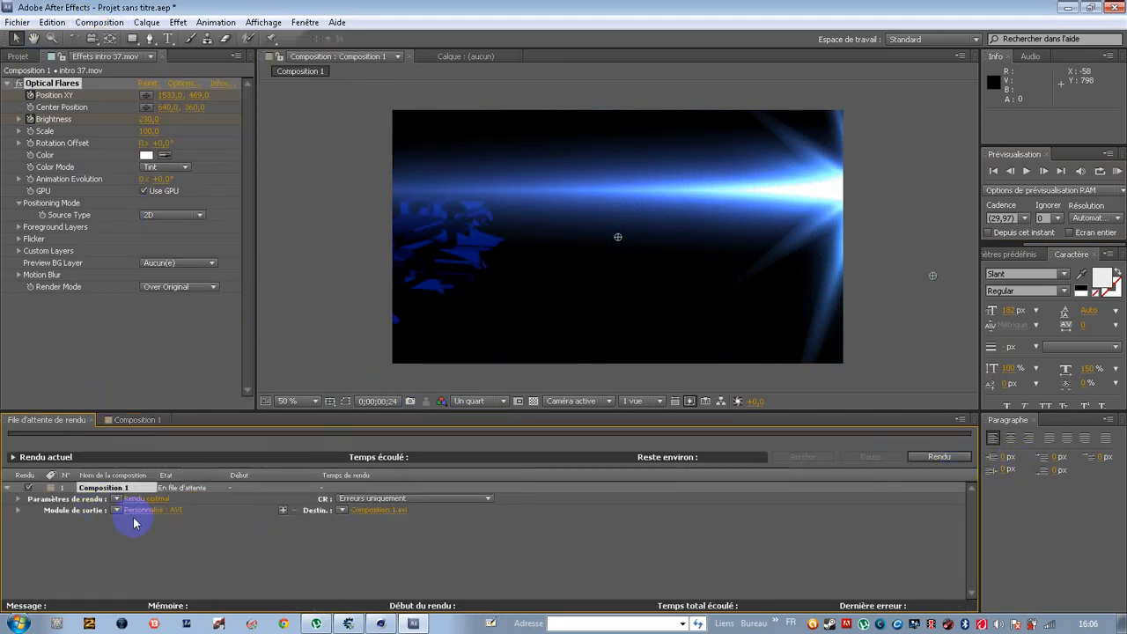
{"action": "left_click", "coordinate": [959, 457]}
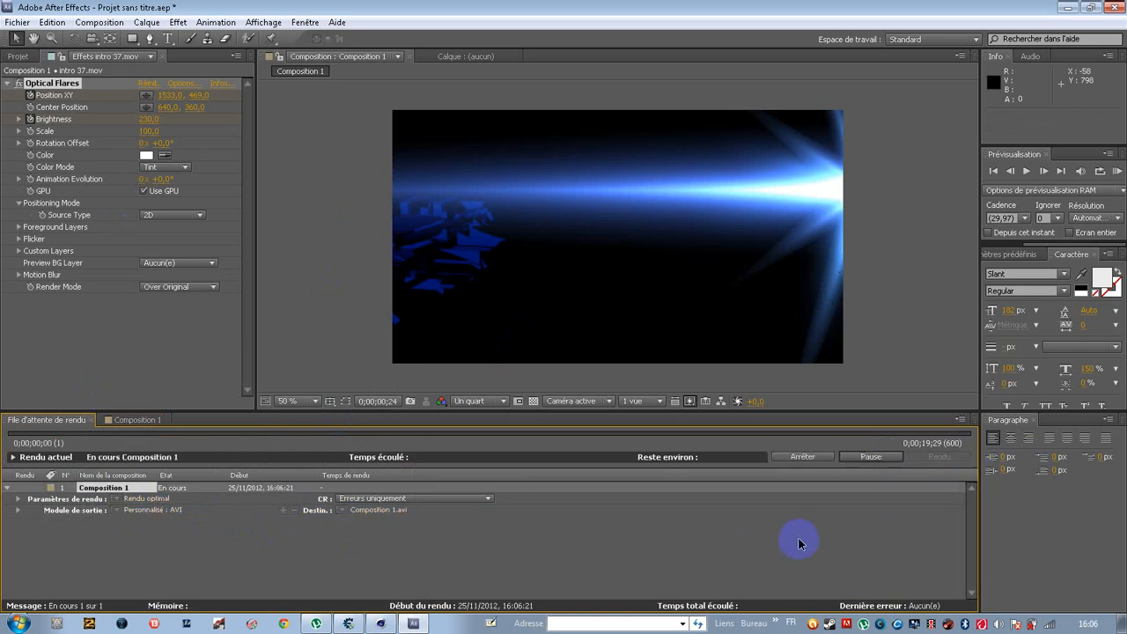